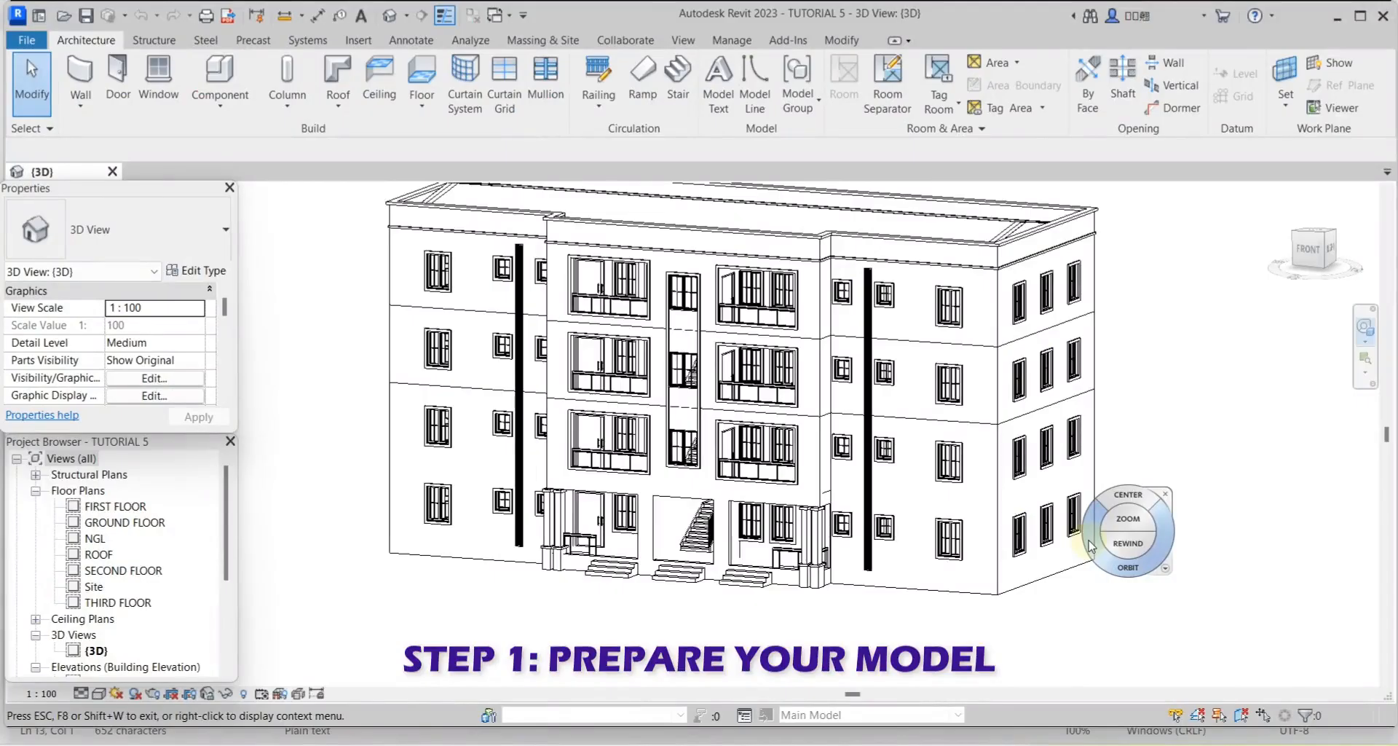
Examine the apartment building model from the front, sides and above
drag(1090, 546, 1008, 557)
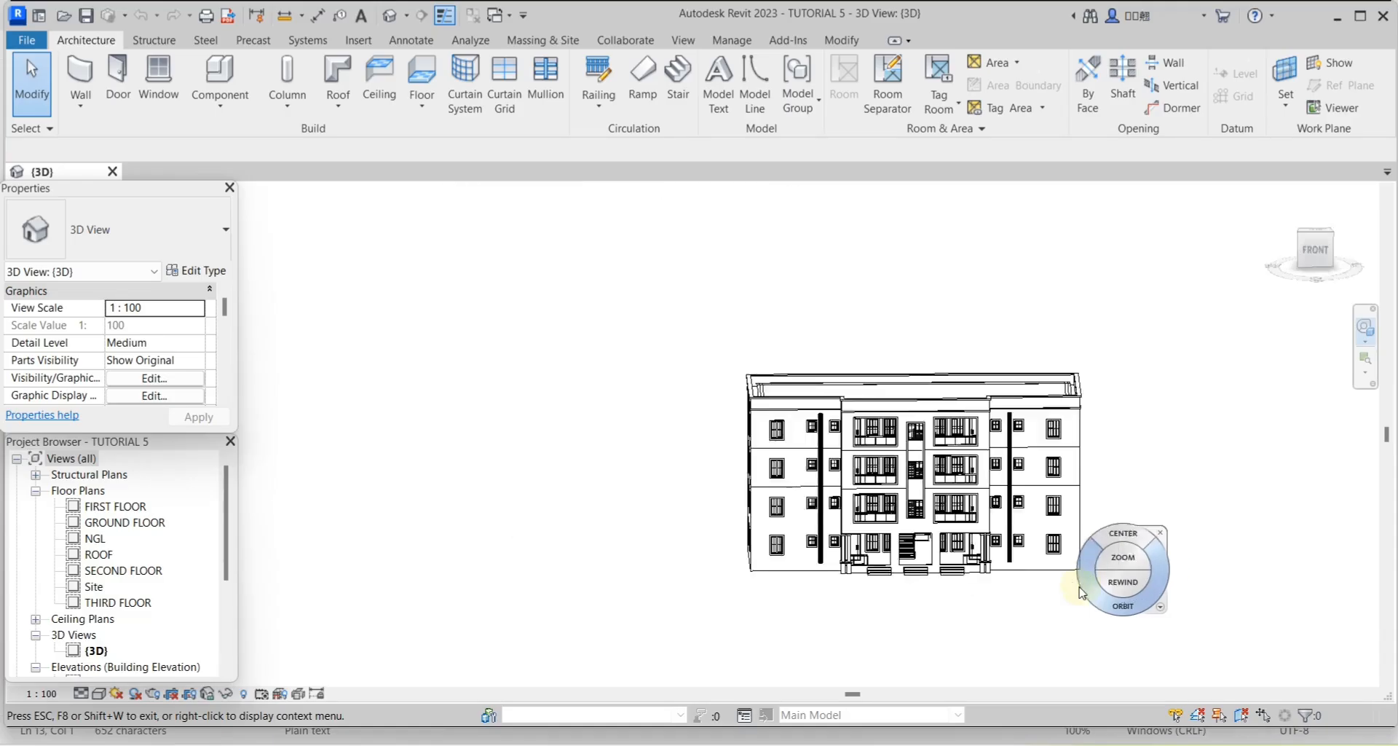
drag(1083, 586, 887, 587)
scroll(1080, 585, up, 3)
scroll(1079, 585, down, 2)
drag(994, 593, 1086, 606)
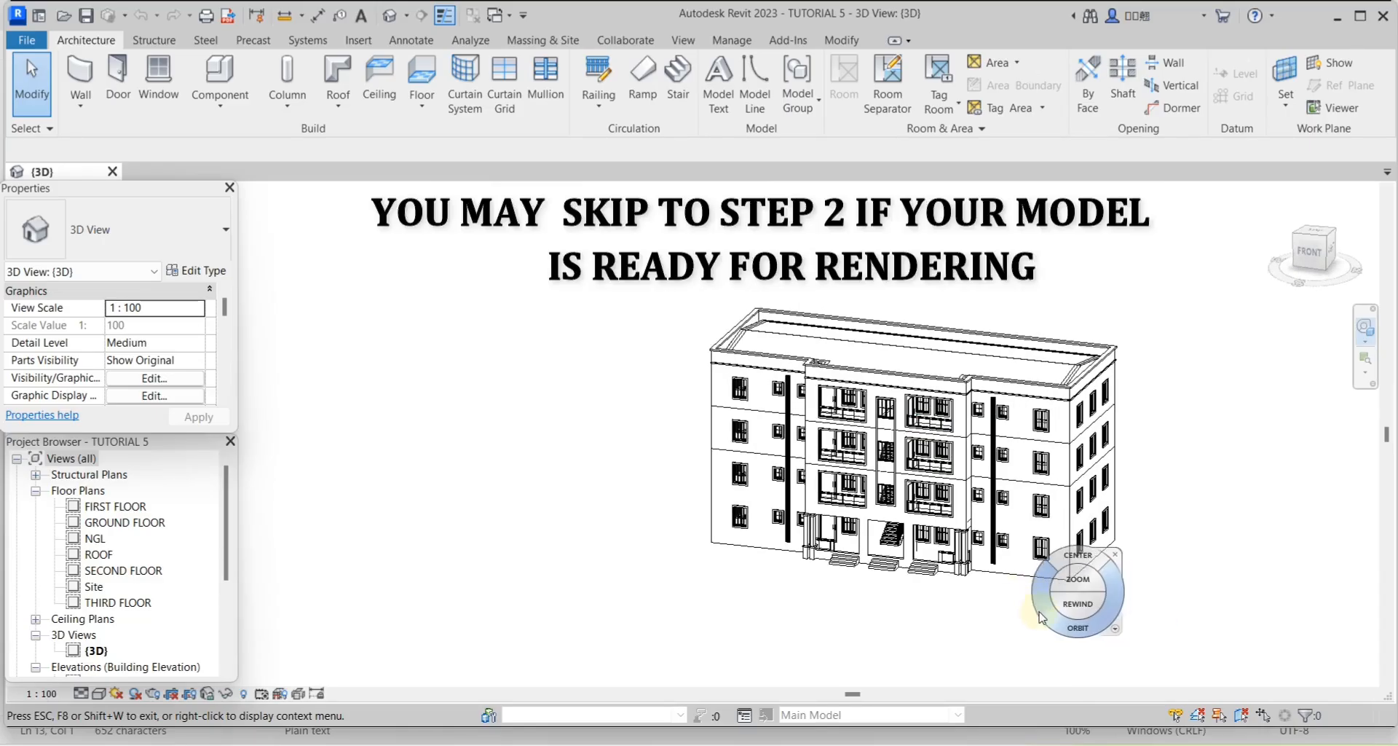
drag(1023, 617, 1081, 610)
key(Escape)
scroll(967, 453, up, 4)
scroll(976, 435, down, 2)
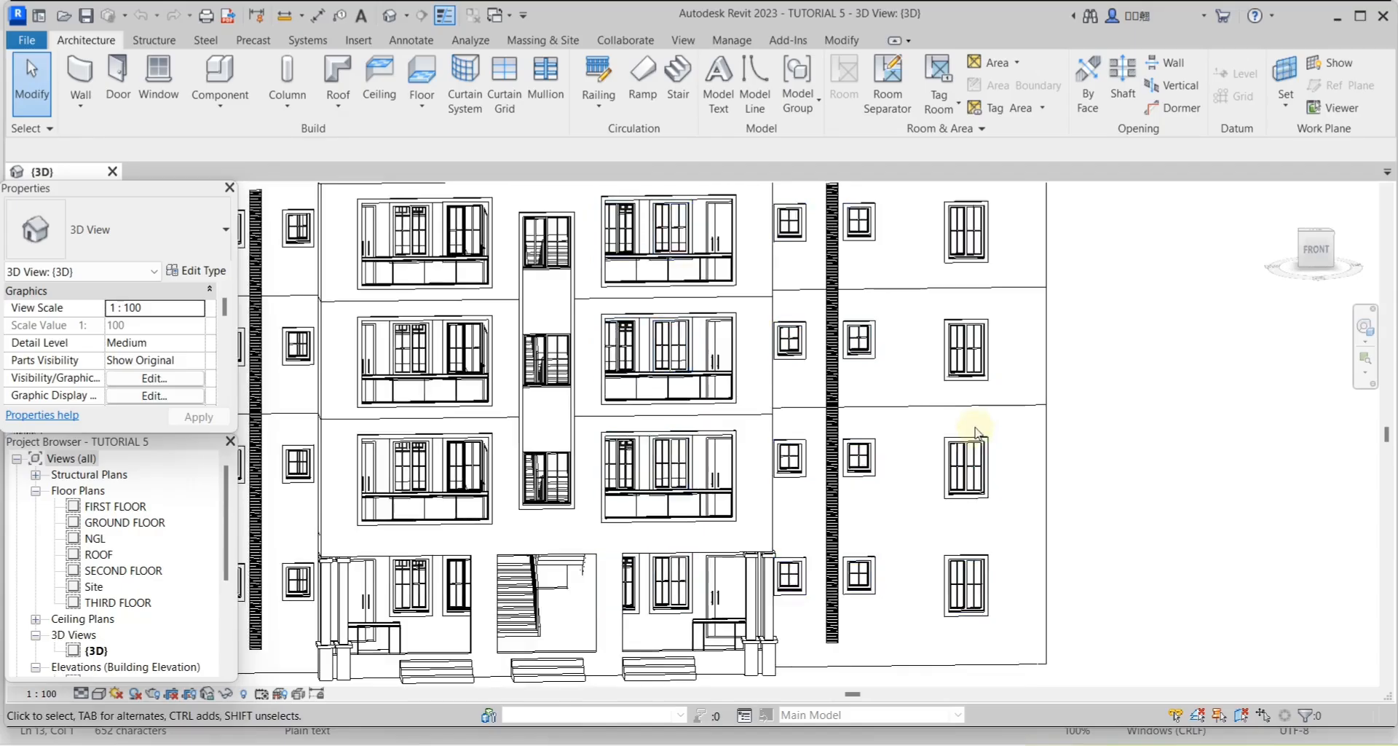
Set the 3D view's visual style to Realistic and face the building's front facade
click(100, 696)
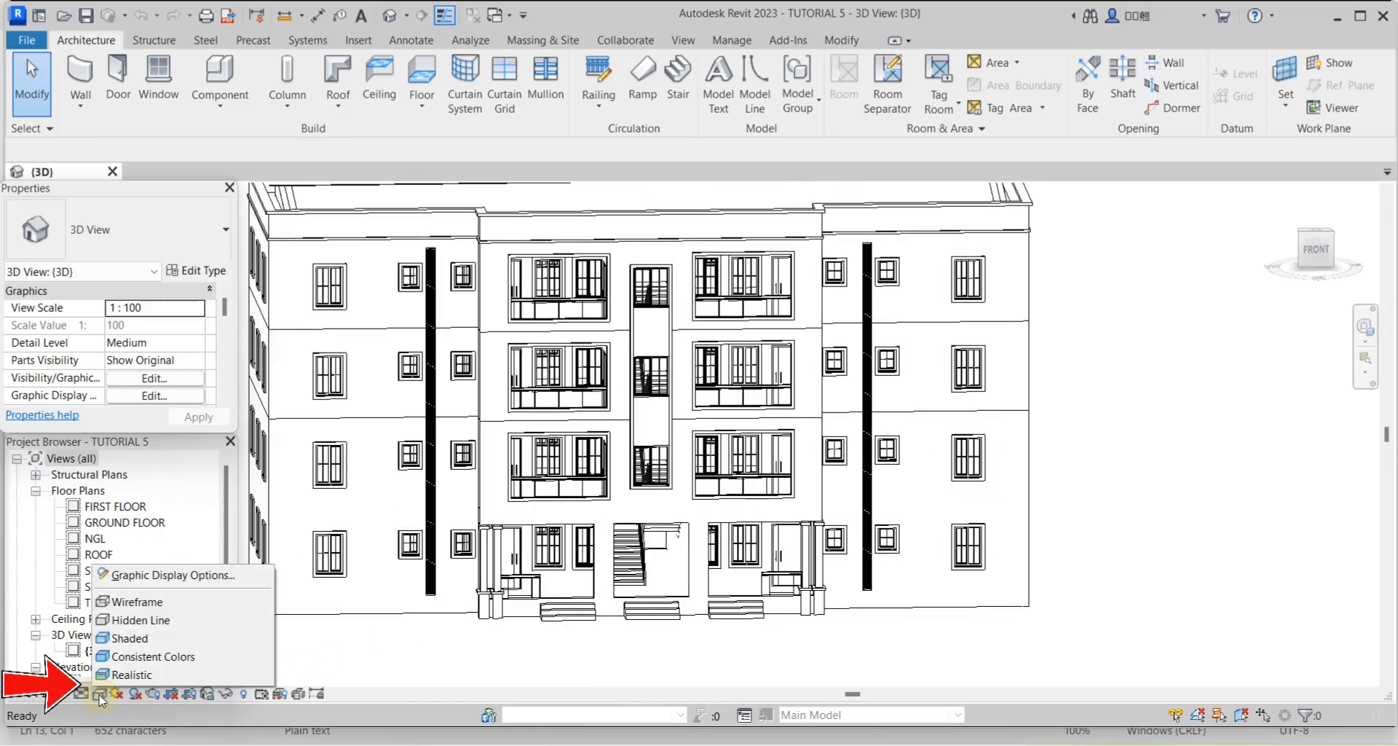
click(121, 674)
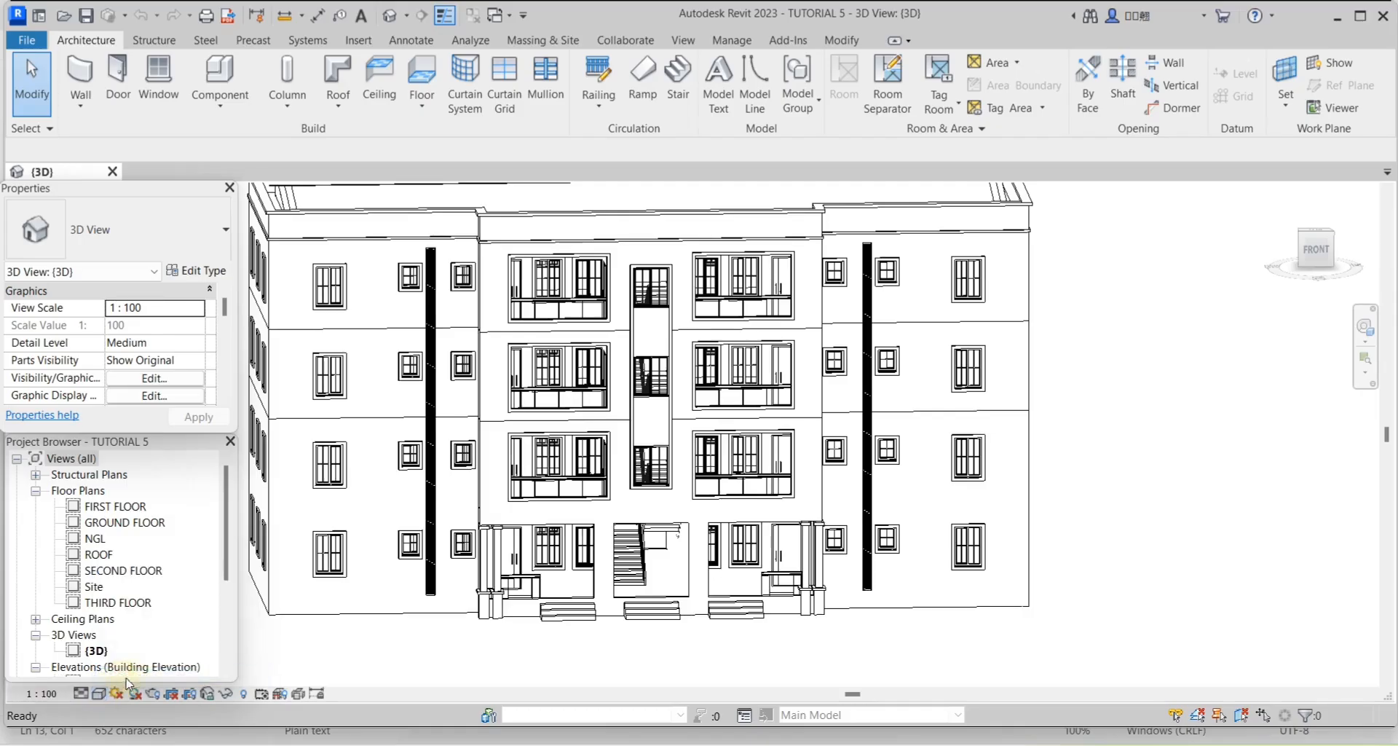
drag(1096, 430, 1068, 428)
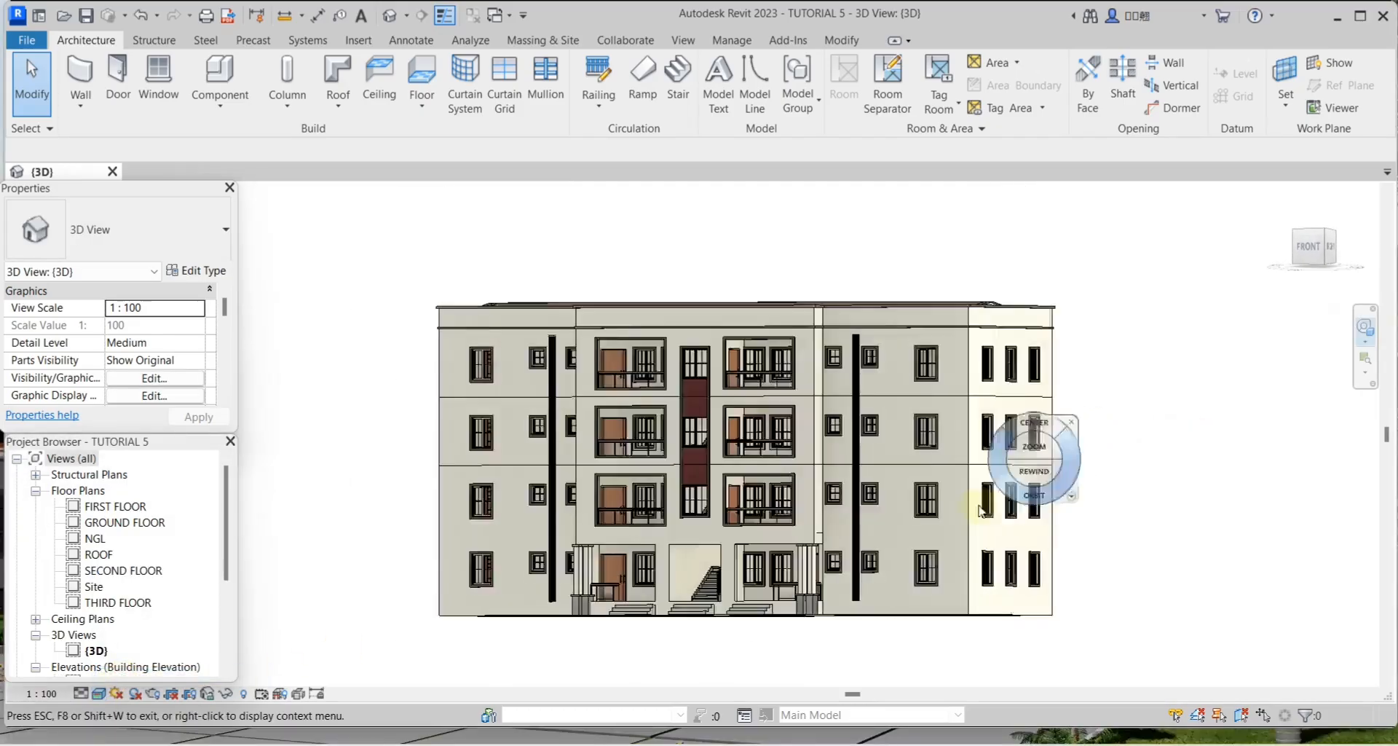
scroll(892, 550, up, 2)
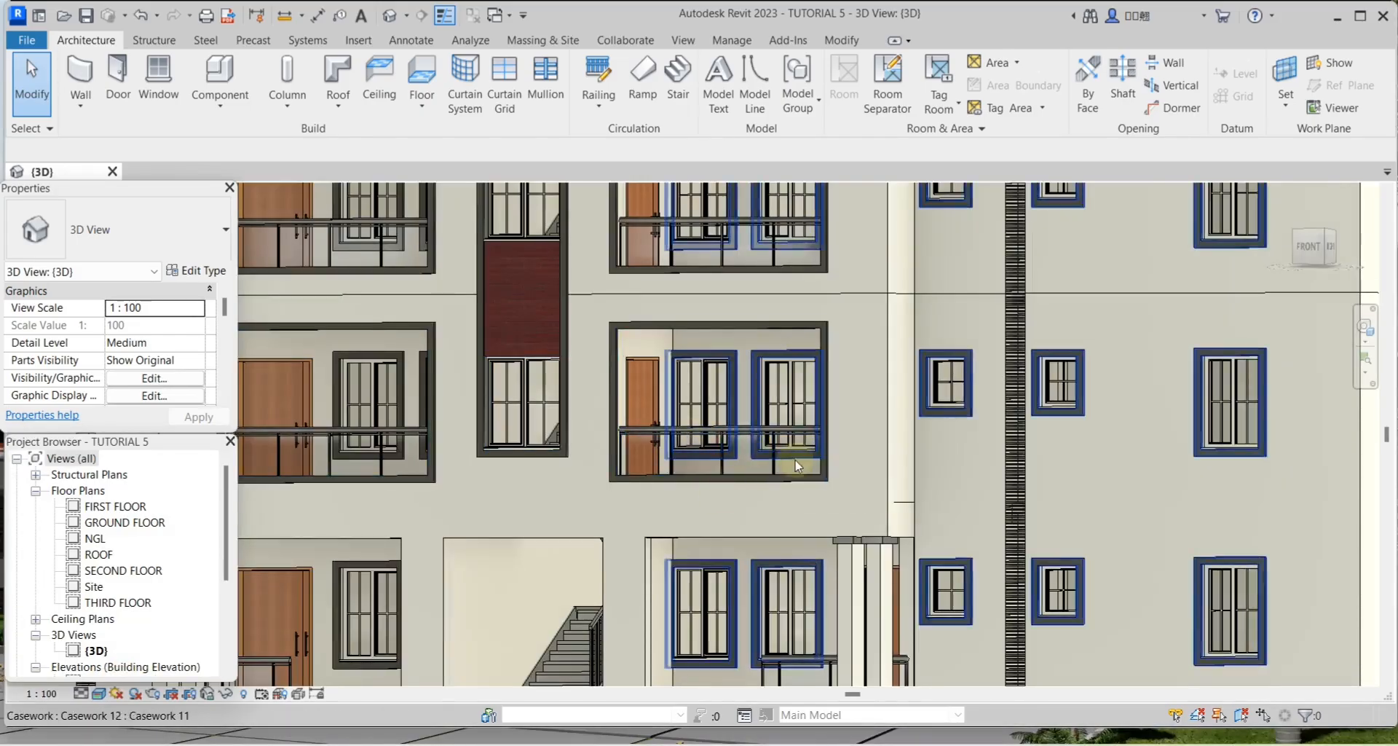
Select all instances of the Glass Panel - Bottom Fill railing visible in the view and delete them
scroll(801, 466, up, 3)
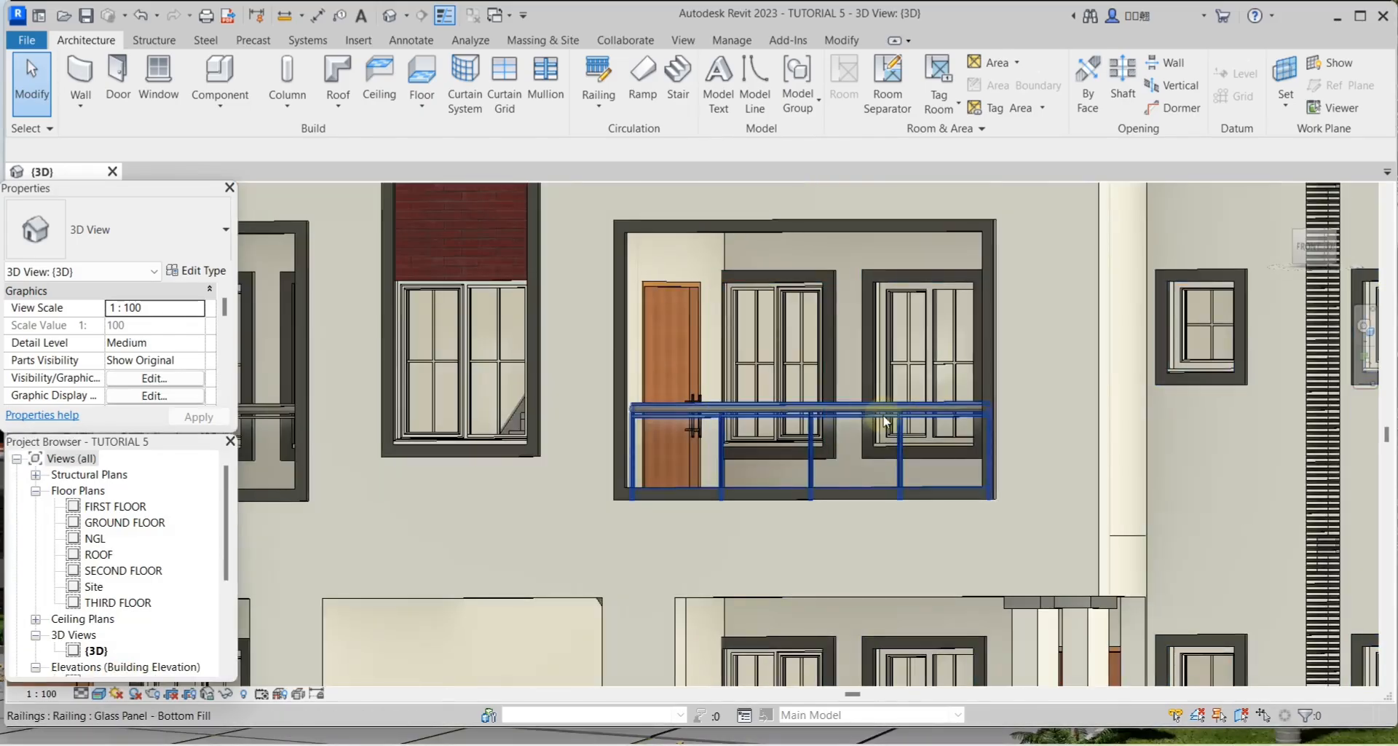
scroll(887, 421, down, 5)
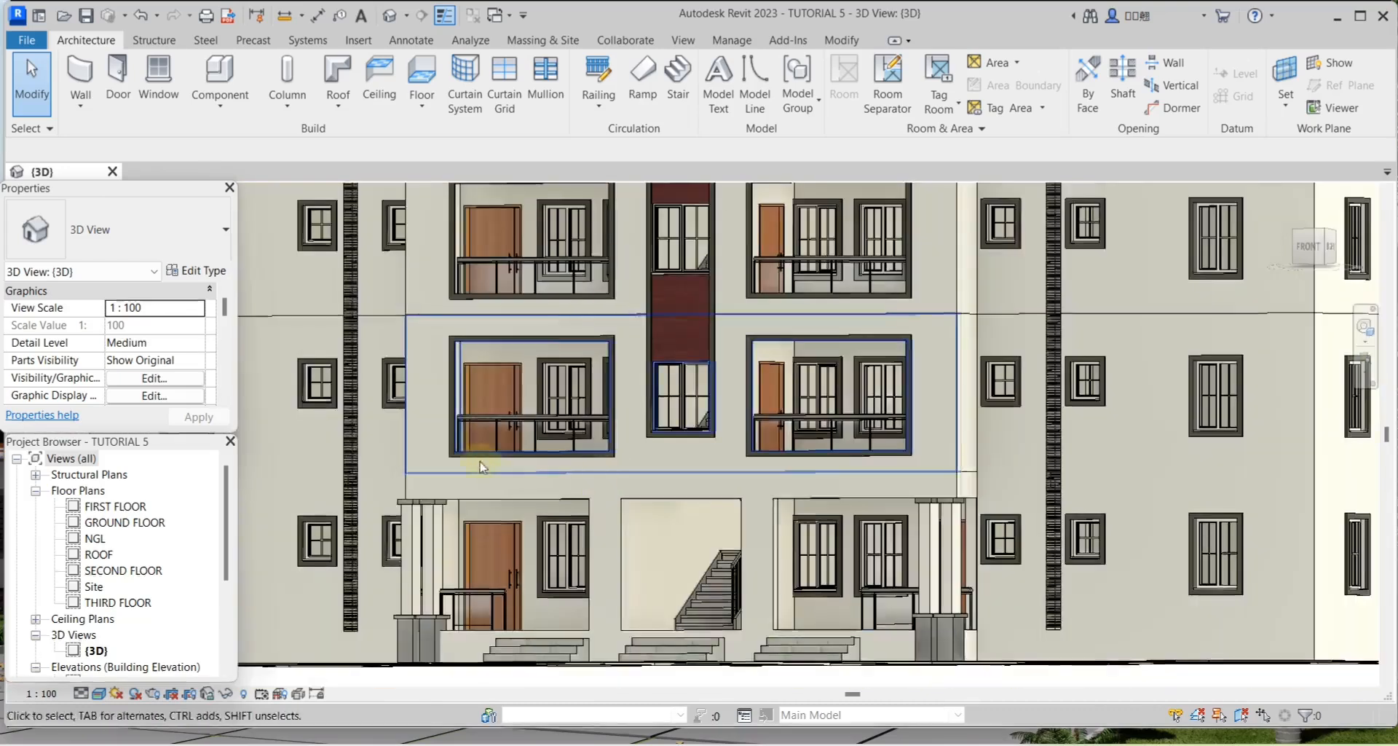
scroll(508, 421, up, 5)
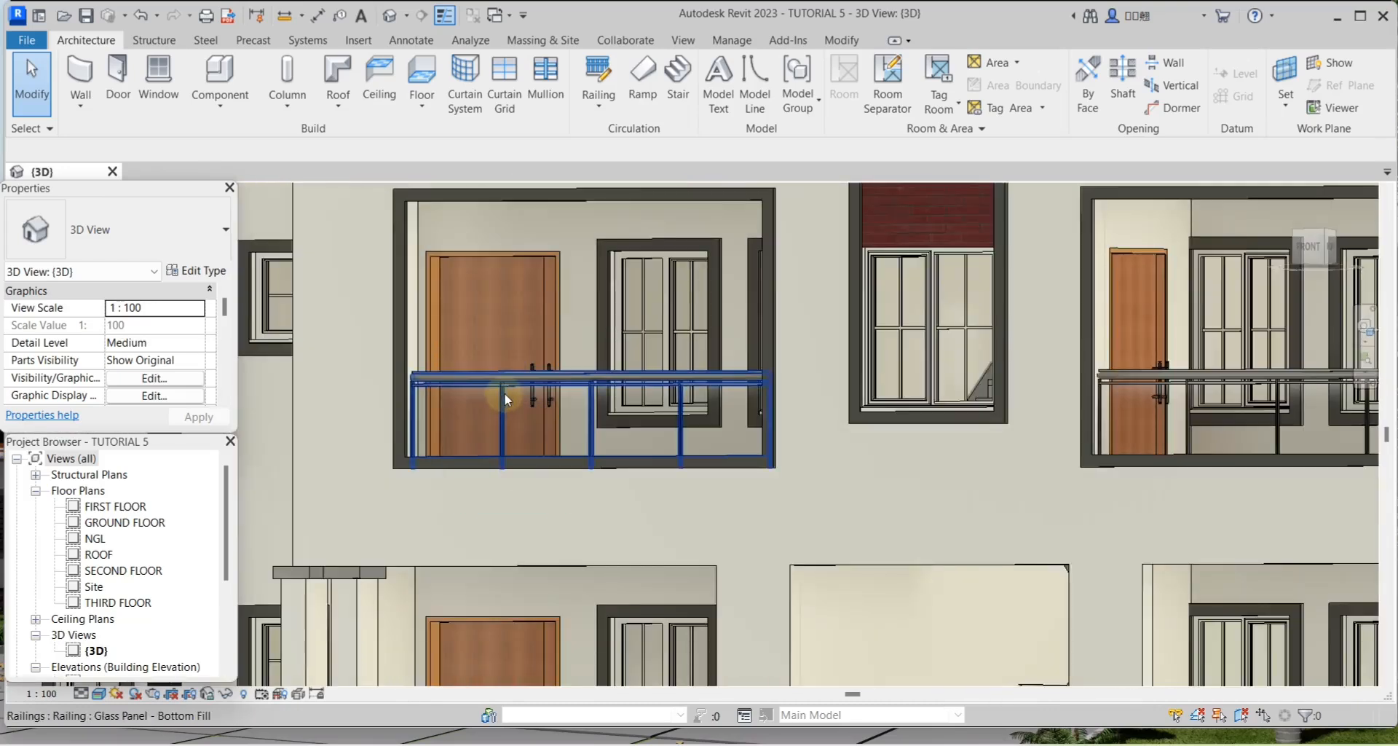
scroll(504, 392, down, 3)
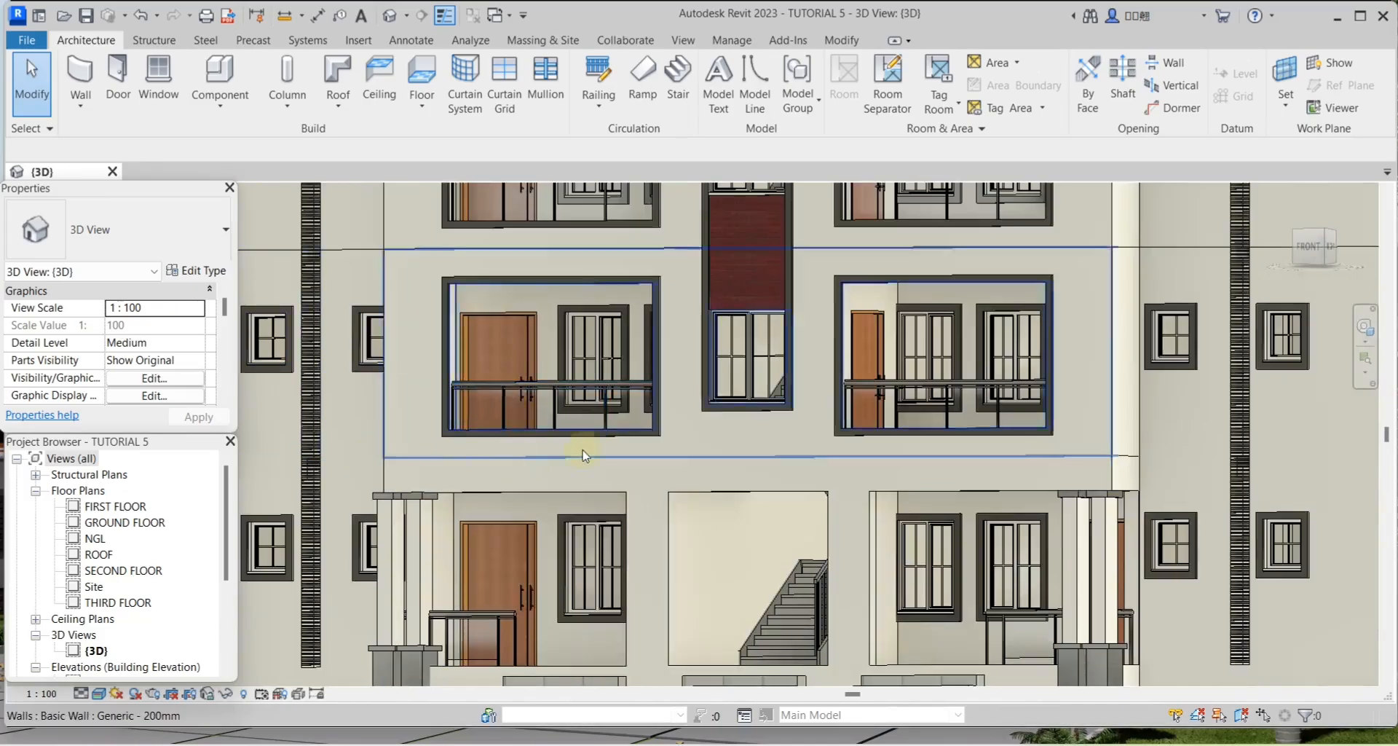
scroll(583, 444, down, 3)
scroll(554, 415, up, 4)
click(540, 405)
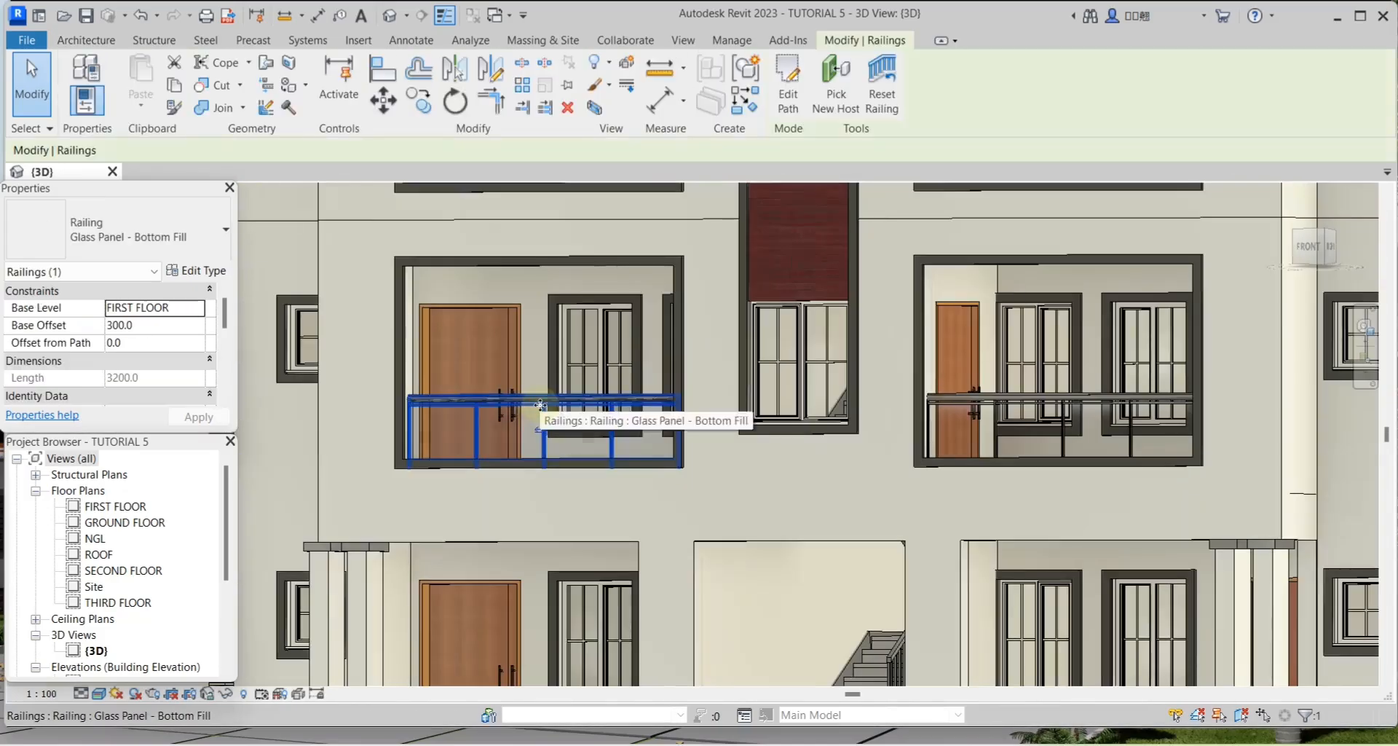
right_click(539, 405)
mouse_move(574, 468)
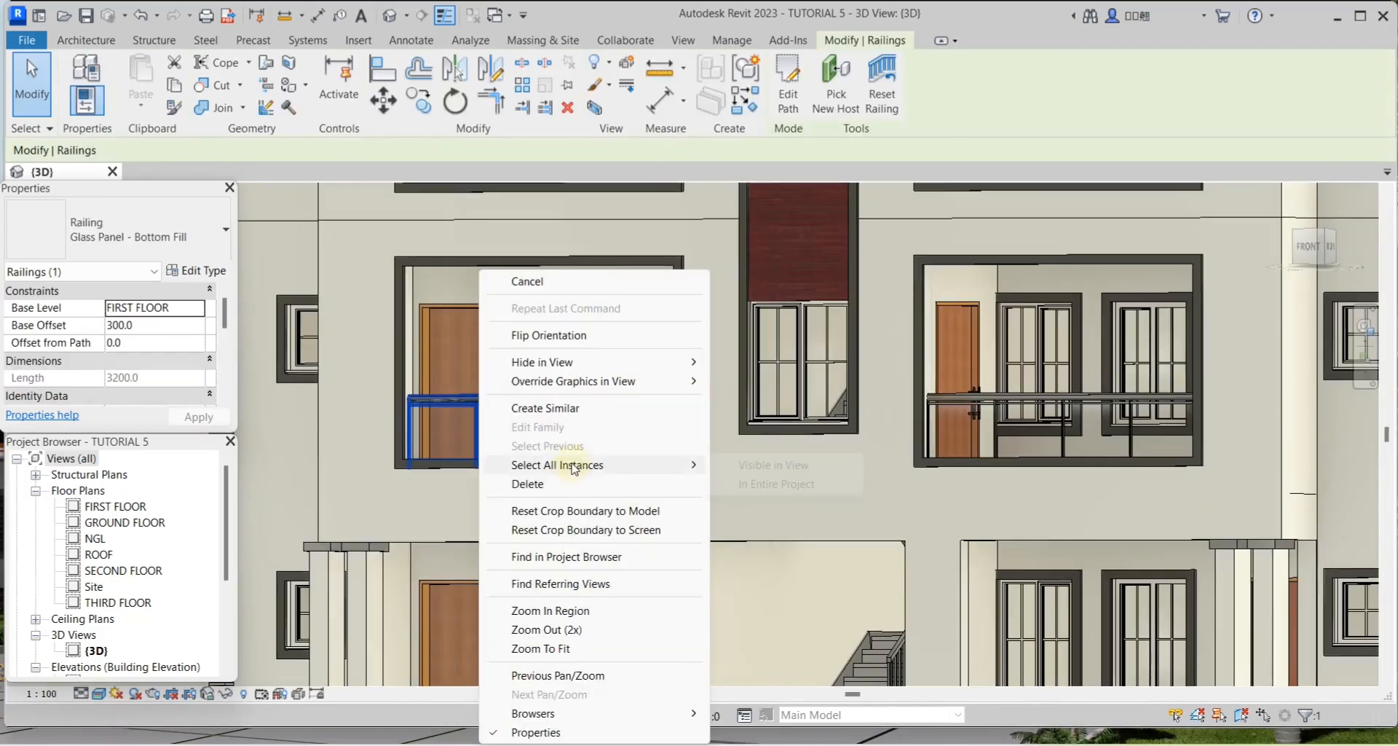
click(757, 465)
scroll(757, 495, down, 3)
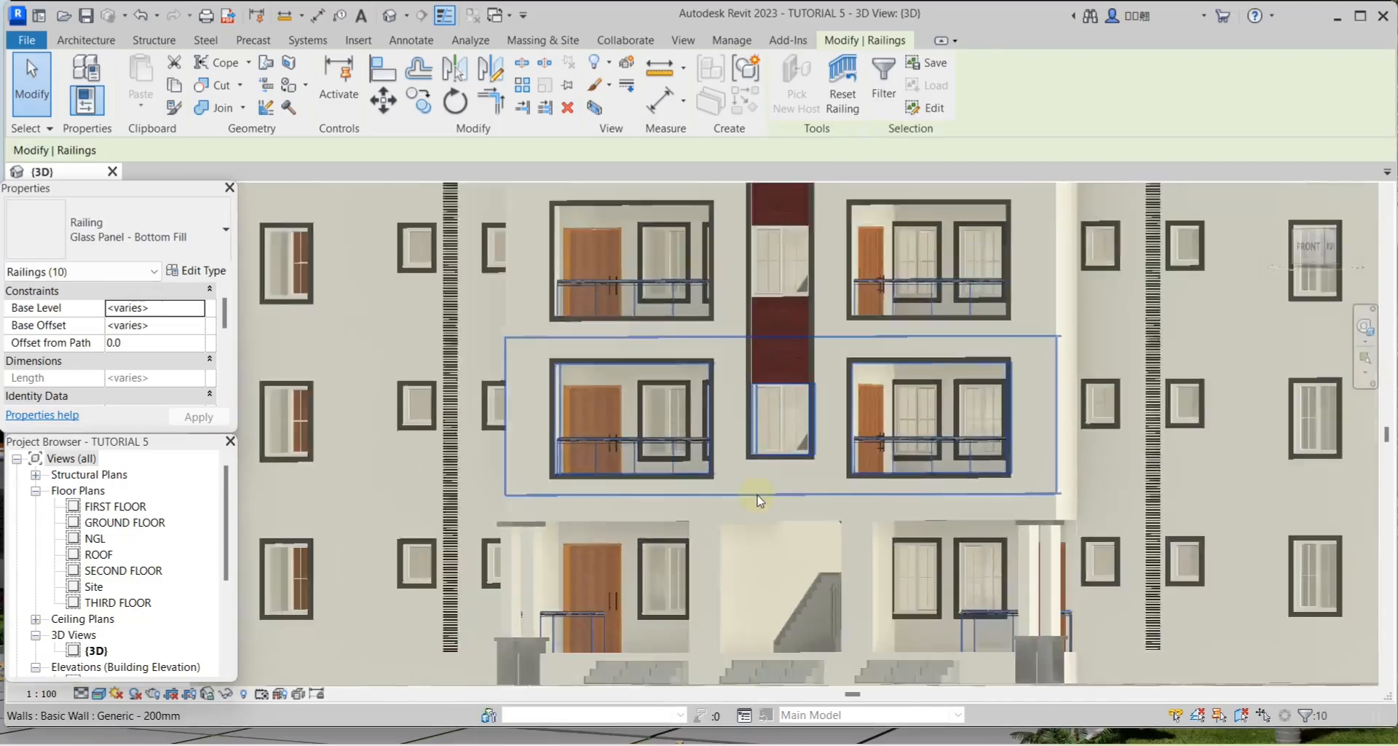
scroll(757, 501, down, 3)
key(Escape)
scroll(834, 513, down, 1)
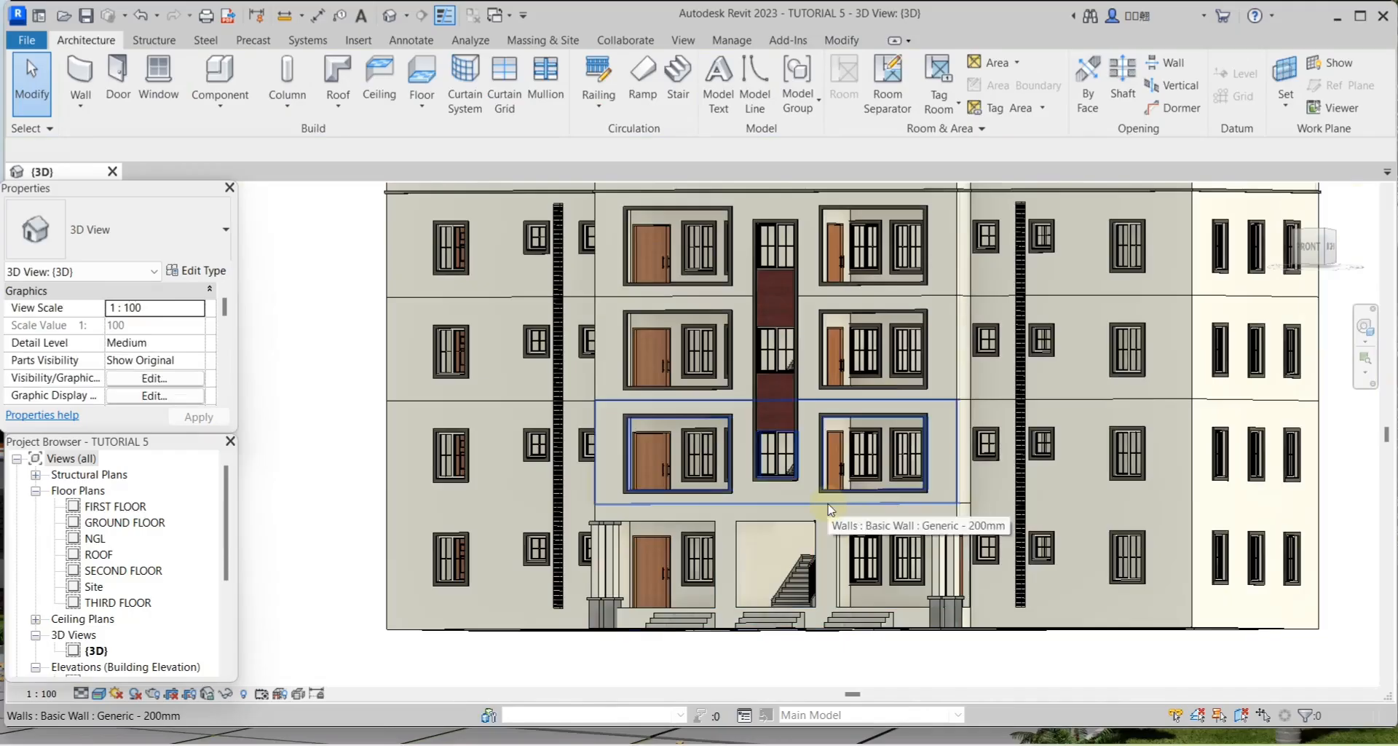
Open the FIRST FLOOR plan and start an in-place model in the Casework category, keeping the default name
double_click(116, 506)
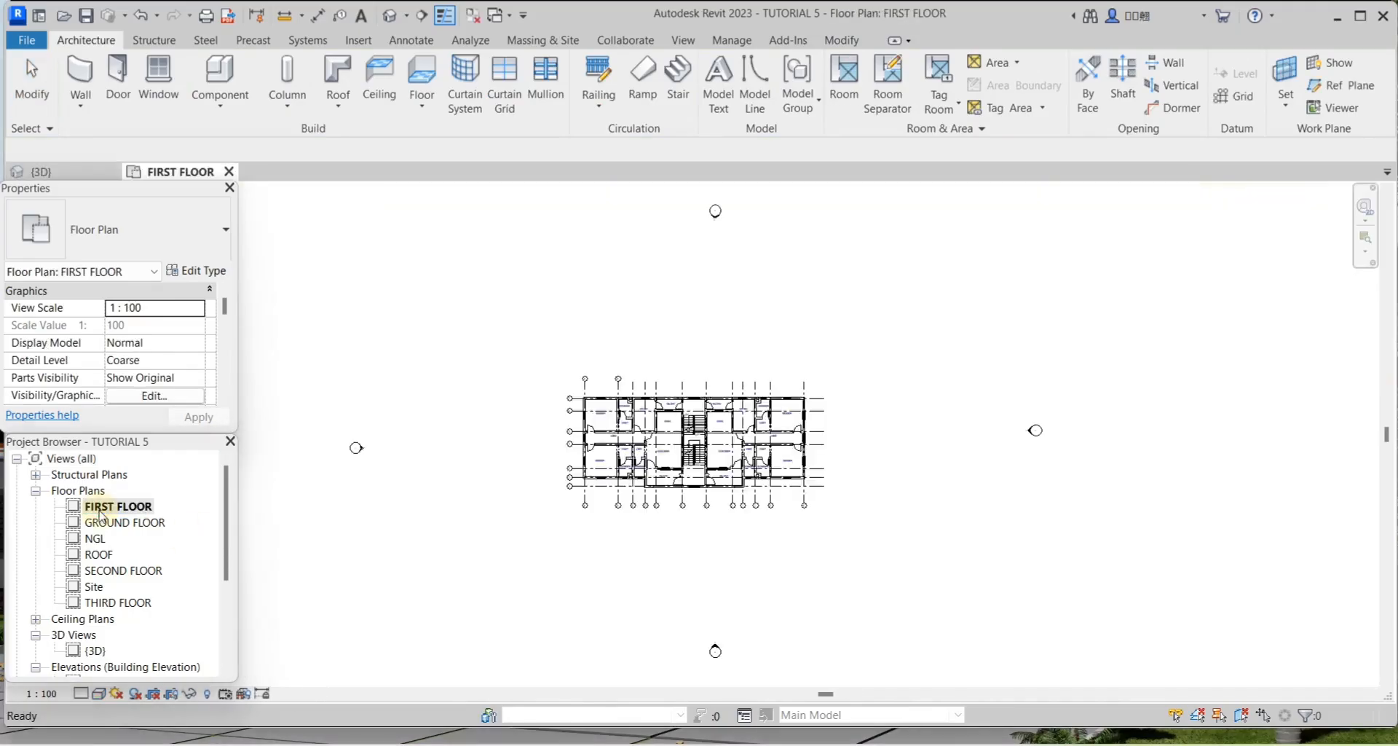
scroll(547, 464, up, 5)
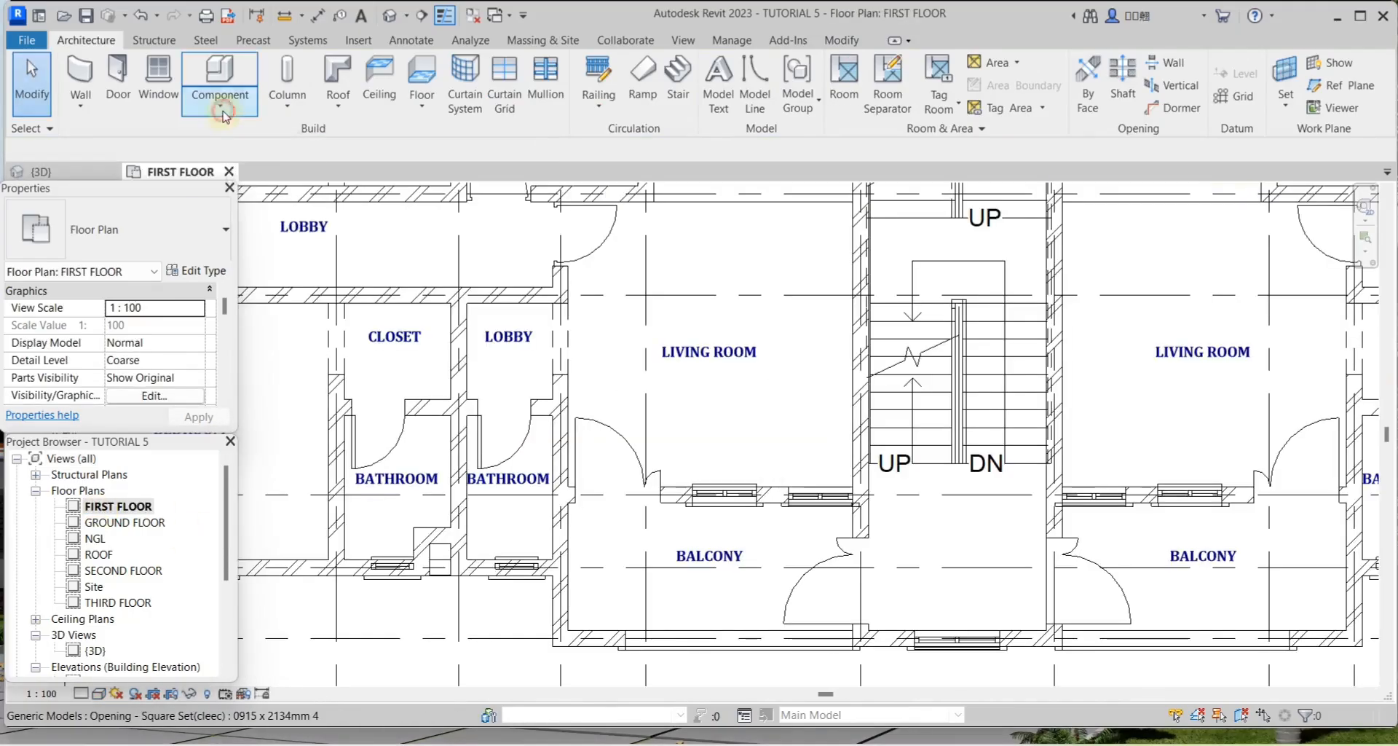
click(219, 76)
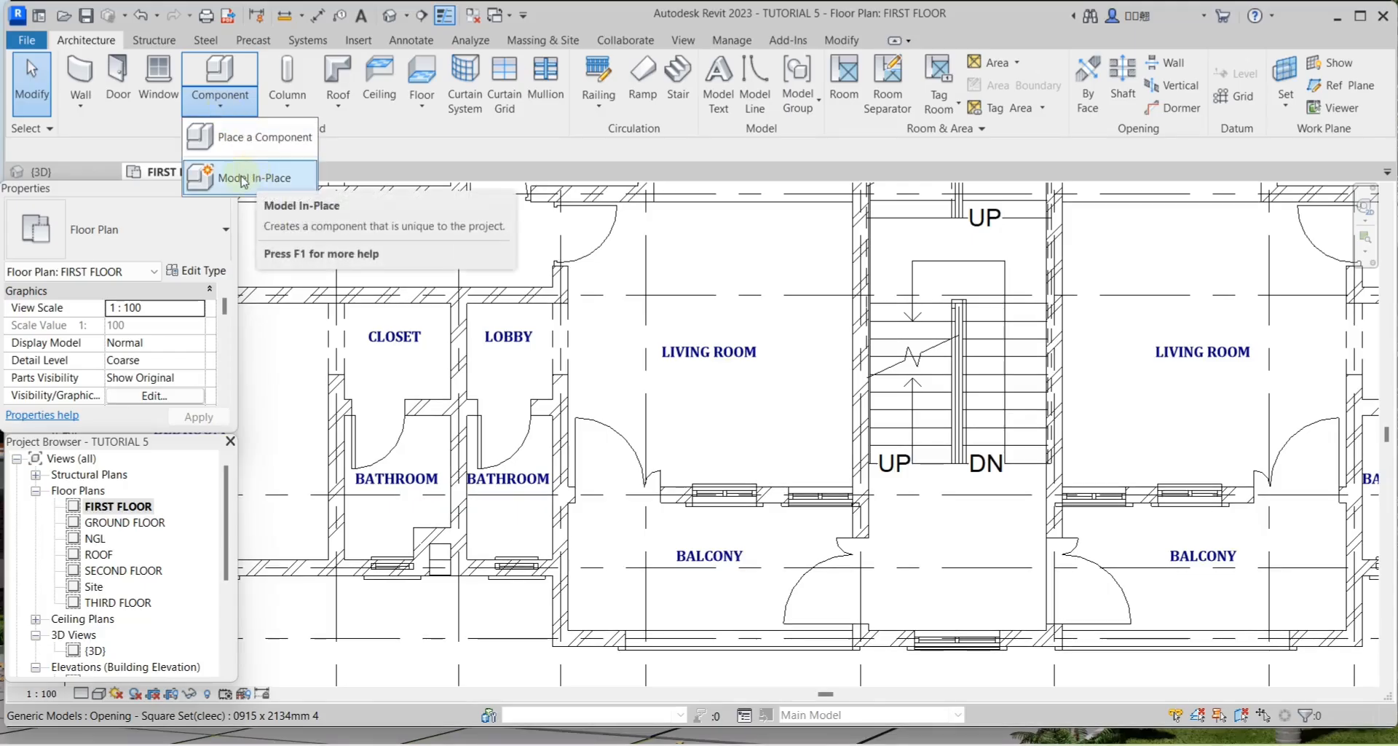
click(241, 178)
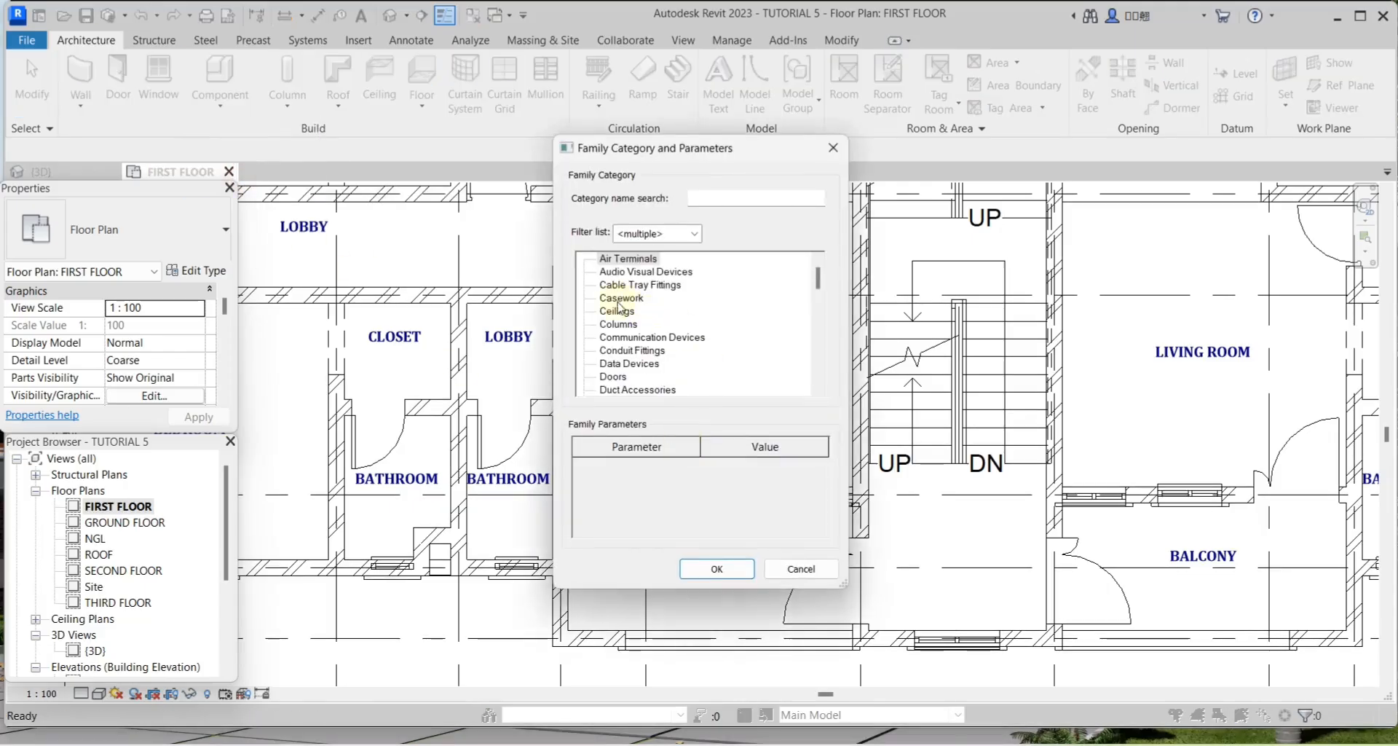
click(617, 299)
click(715, 568)
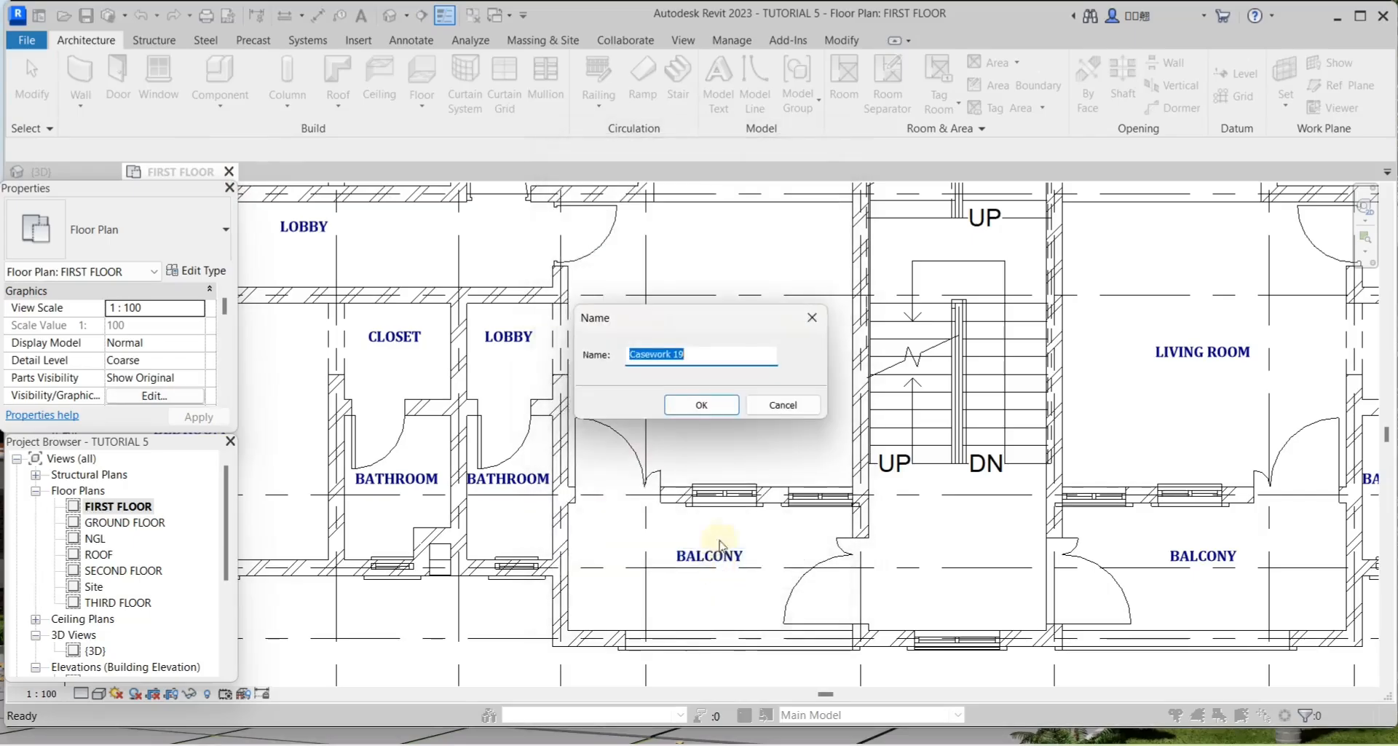
click(688, 405)
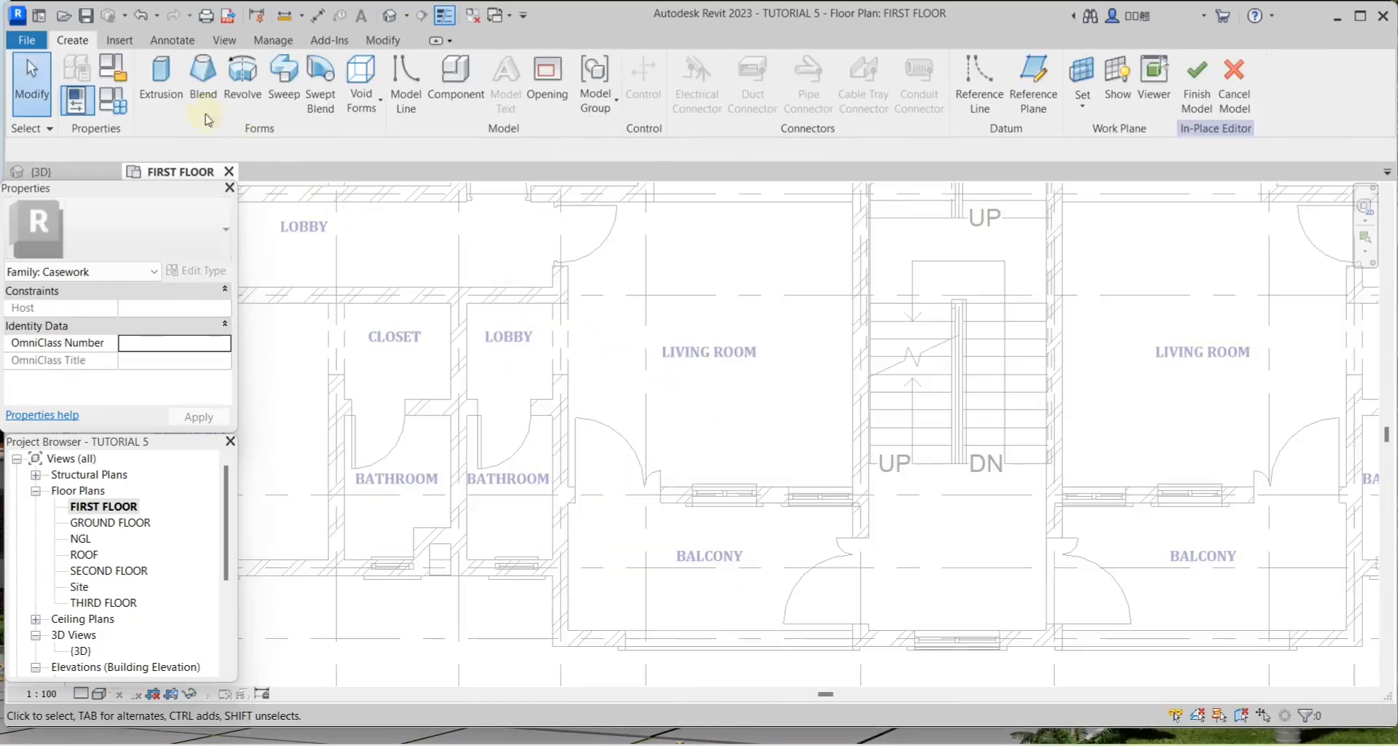
Start an extrusion and sketch a 3200 mm line along the wall's centre across the balcony opening beside the staircase
click(175, 91)
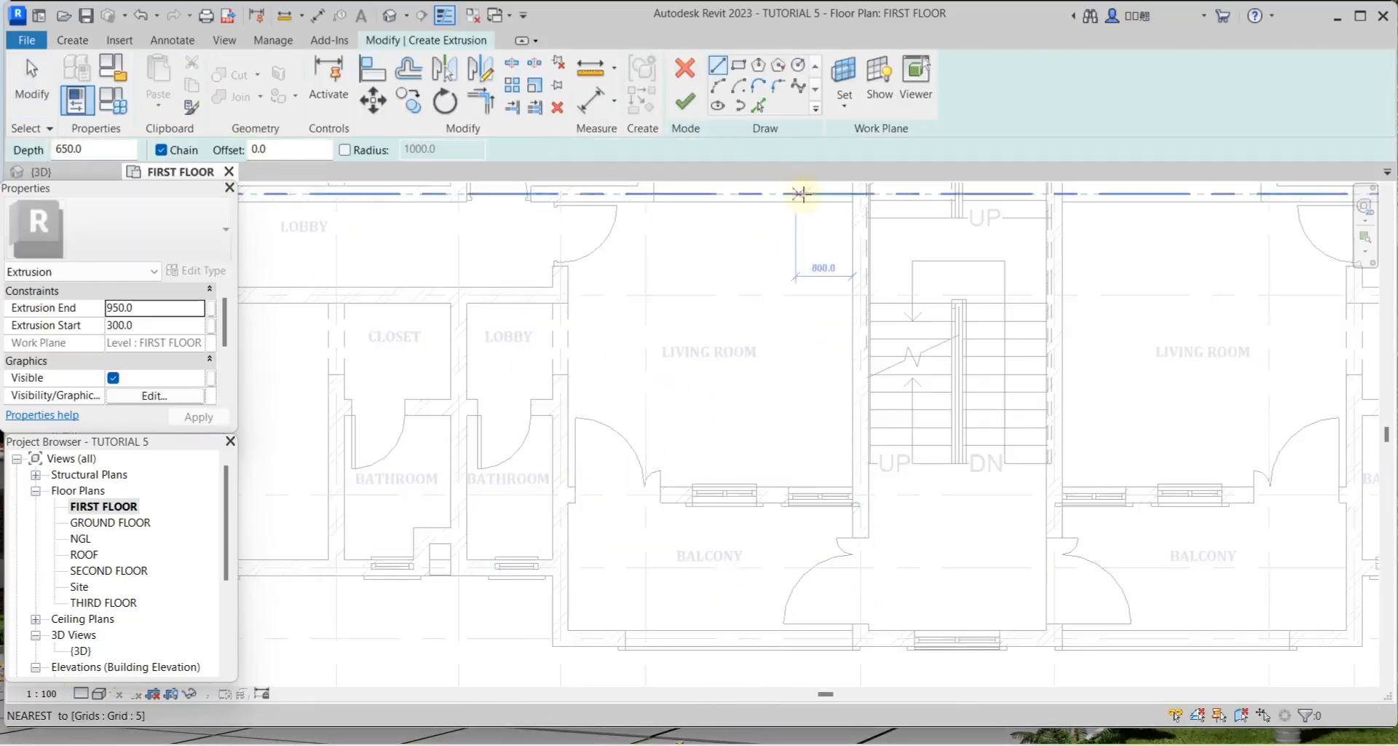
scroll(827, 318, down, 2)
scroll(806, 540, up, 5)
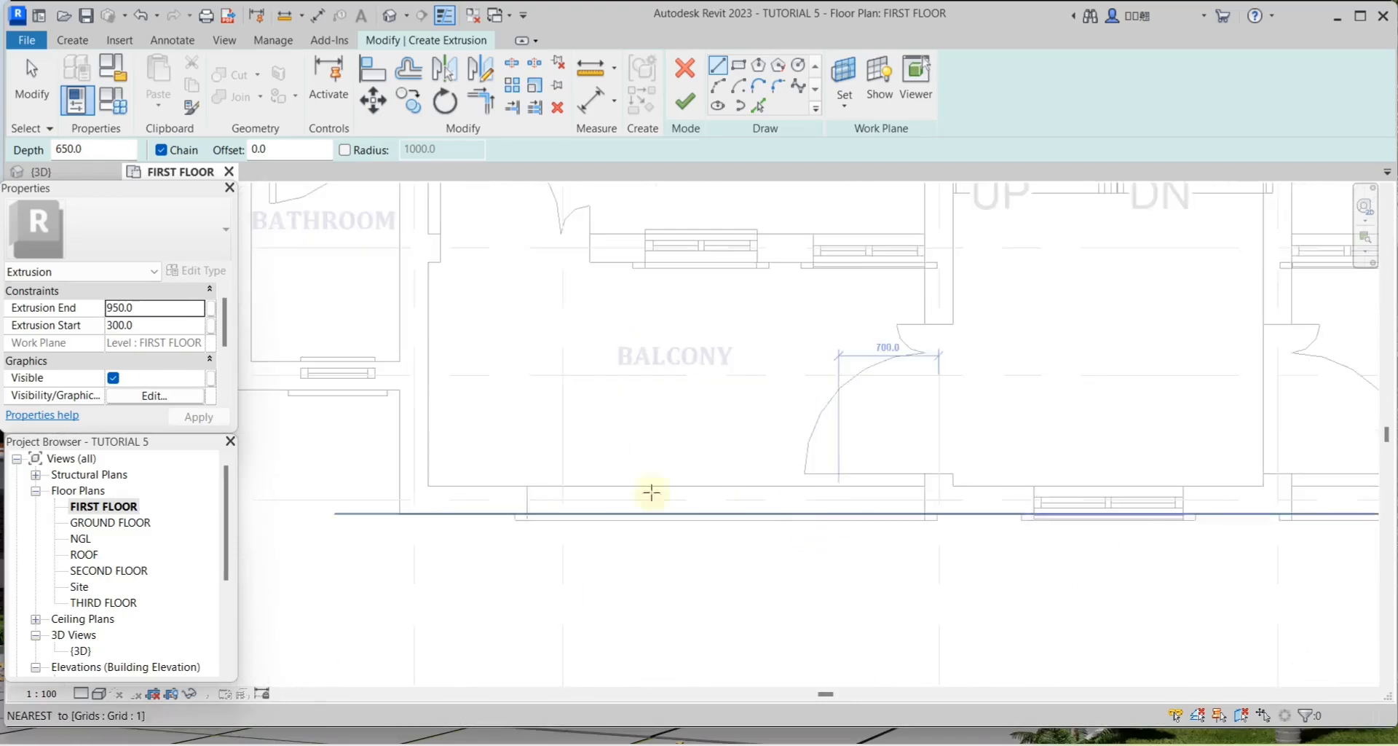
scroll(531, 501, up, 2)
click(376, 493)
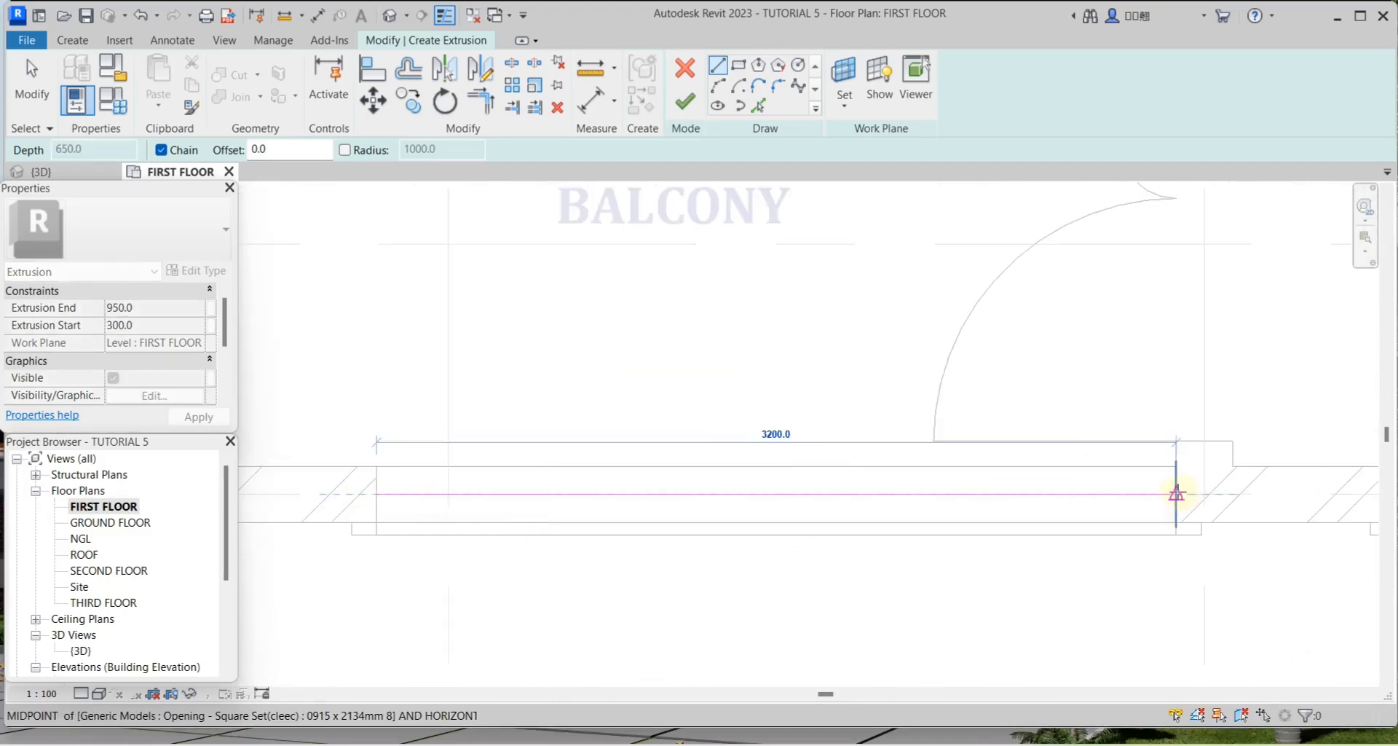
click(1177, 494)
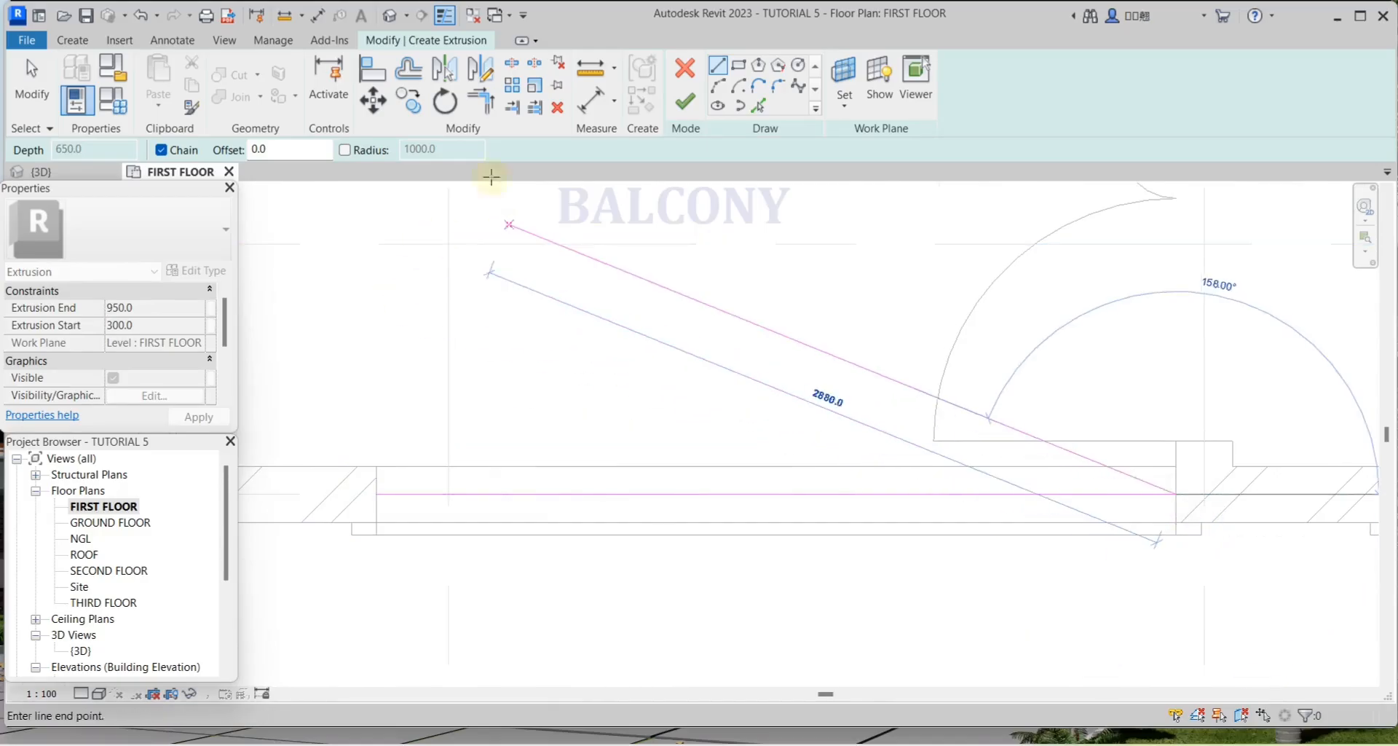
Offset a copy of the balcony sketch line by 5 mm
click(408, 69)
double_click(400, 150)
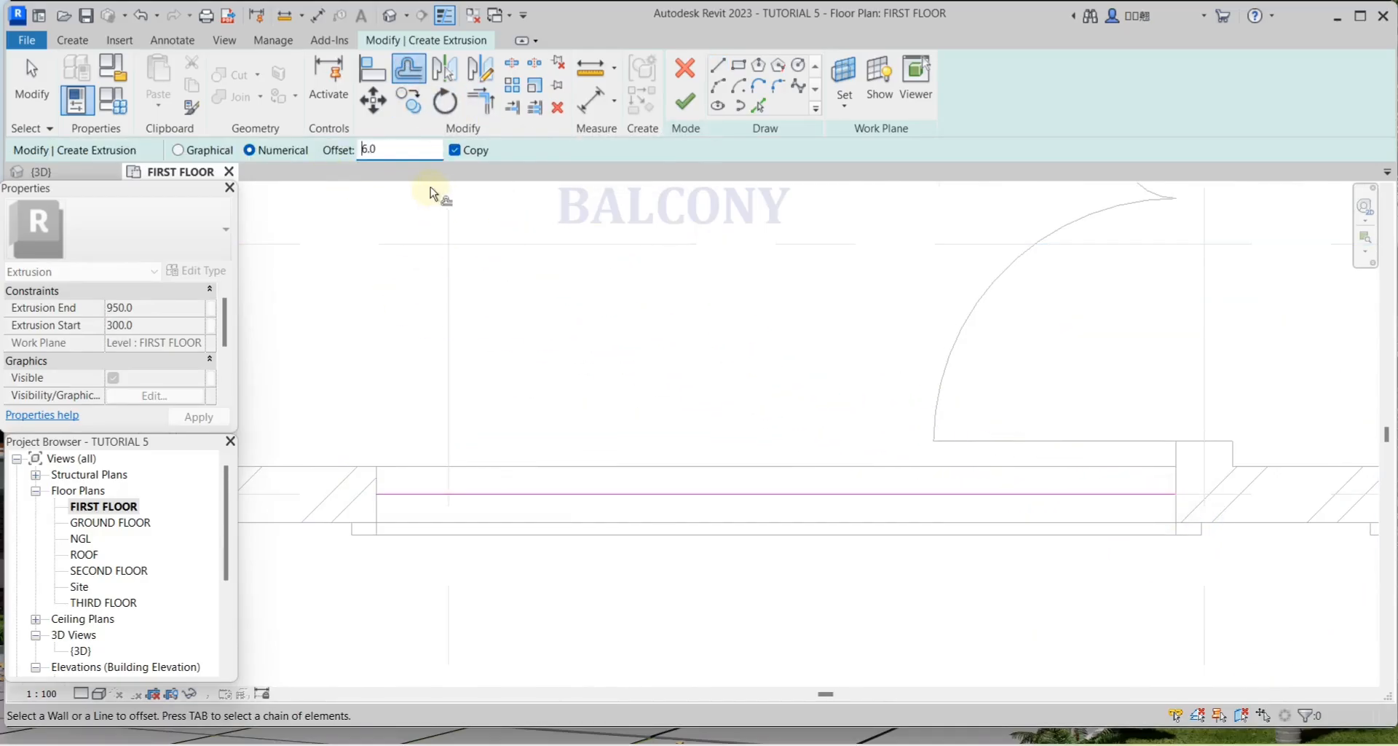
scroll(795, 482, up, 2)
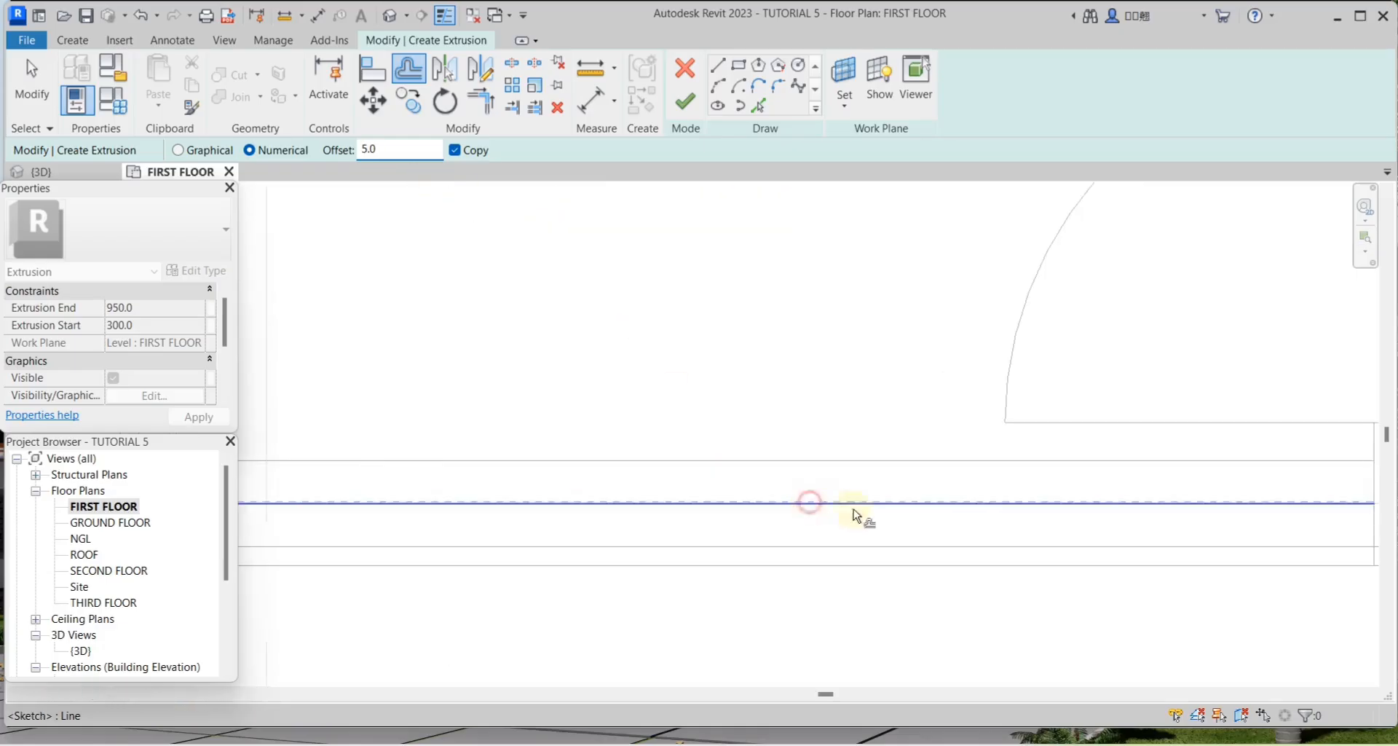
click(813, 503)
scroll(812, 503, down, 2)
Close both ends of the two parallel sketch lines with short lines to complete the thin panel outline
click(714, 69)
scroll(1127, 486, up, 3)
click(1217, 498)
click(1216, 494)
scroll(1220, 460, down, 3)
scroll(468, 505, up, 2)
scroll(551, 451, up, 2)
scroll(623, 417, up, 3)
click(637, 406)
click(636, 397)
key(Escape)
key(Escape)
scroll(508, 394, down, 4)
Check the extrusion's start and end values for the balcony panel
click(151, 326)
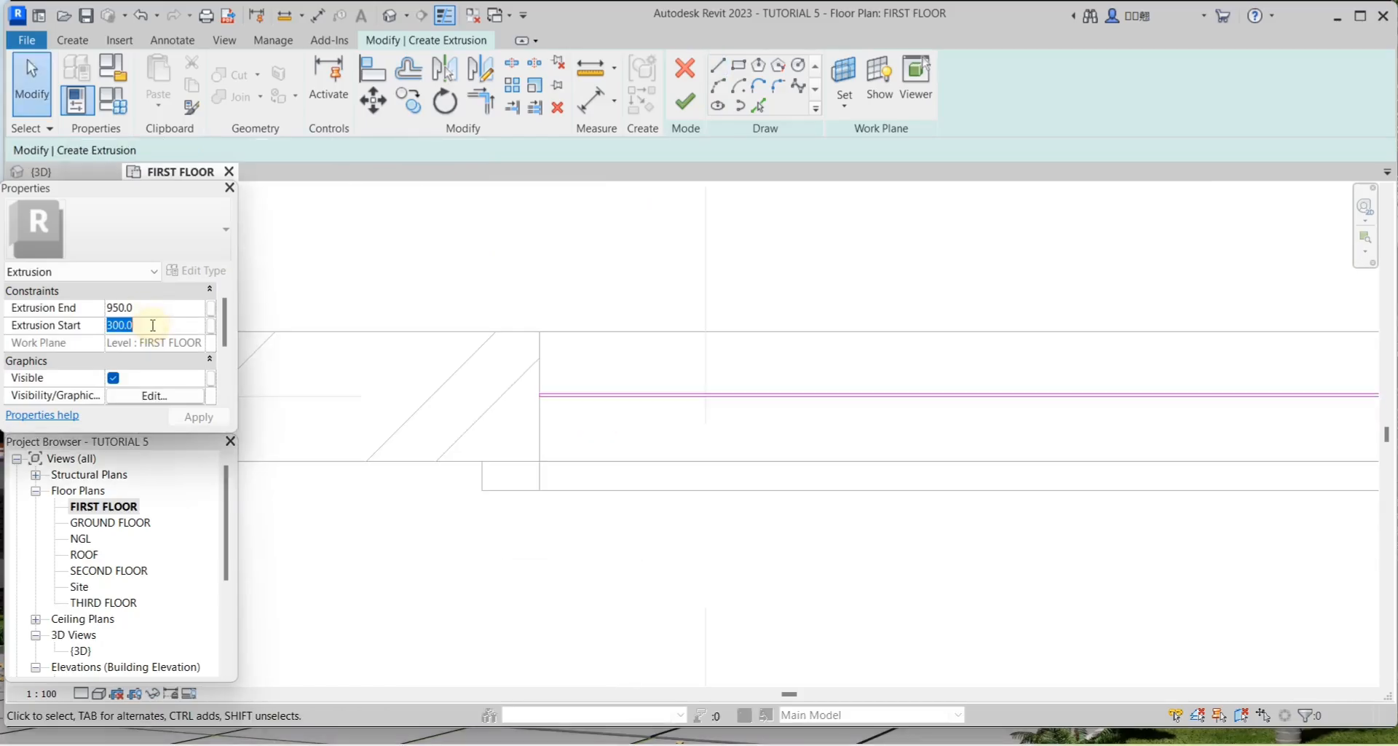
click(153, 308)
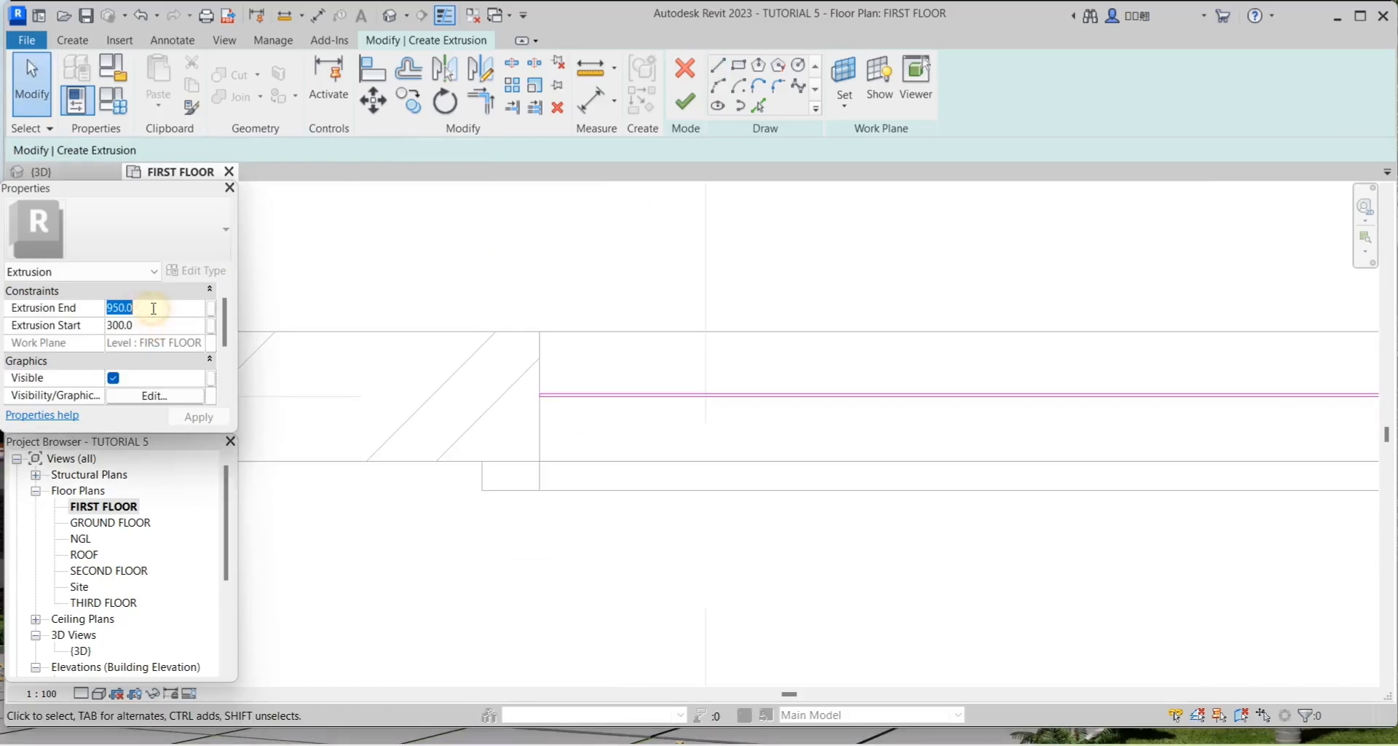
scroll(155, 353, down, 1)
scroll(166, 358, up, 1)
scroll(159, 355, down, 2)
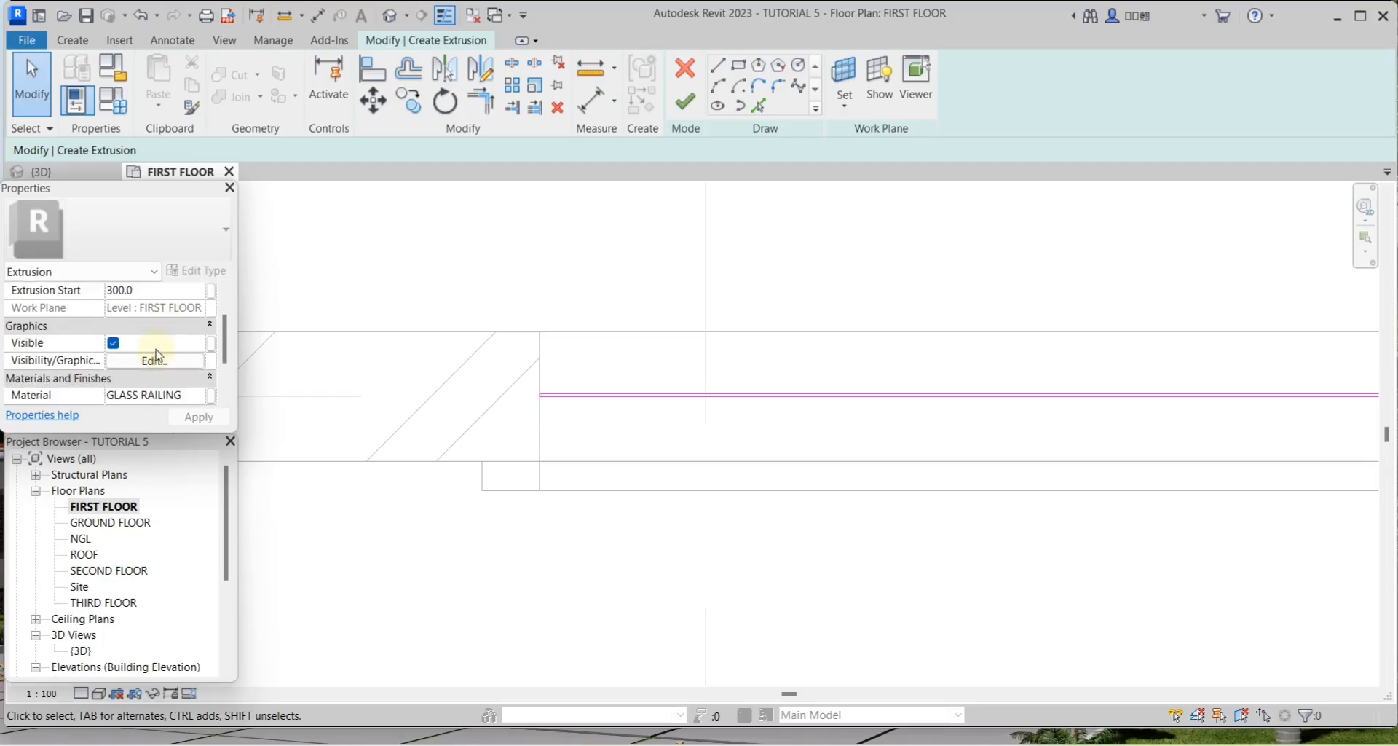
Confirm GLASS RAILING as the extrusion's material and finish the extrusion sketch
click(154, 360)
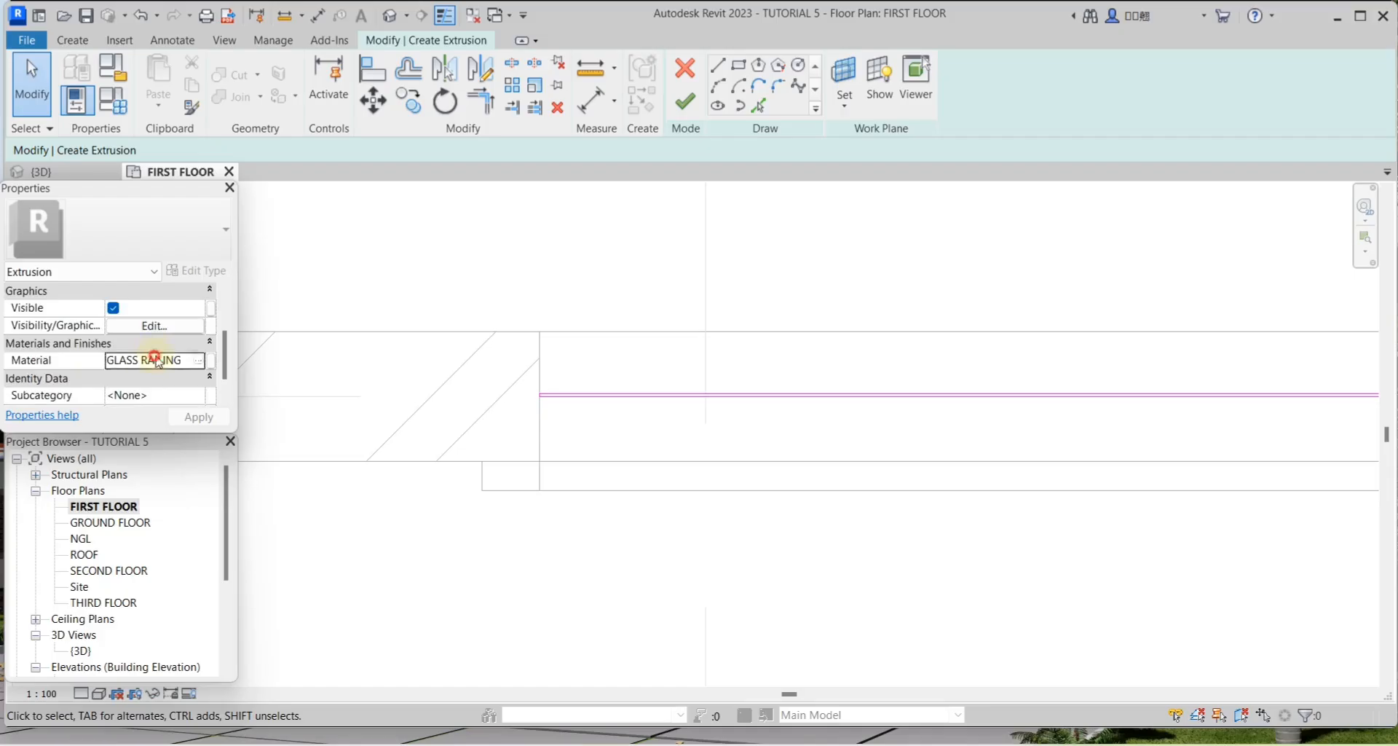
click(197, 361)
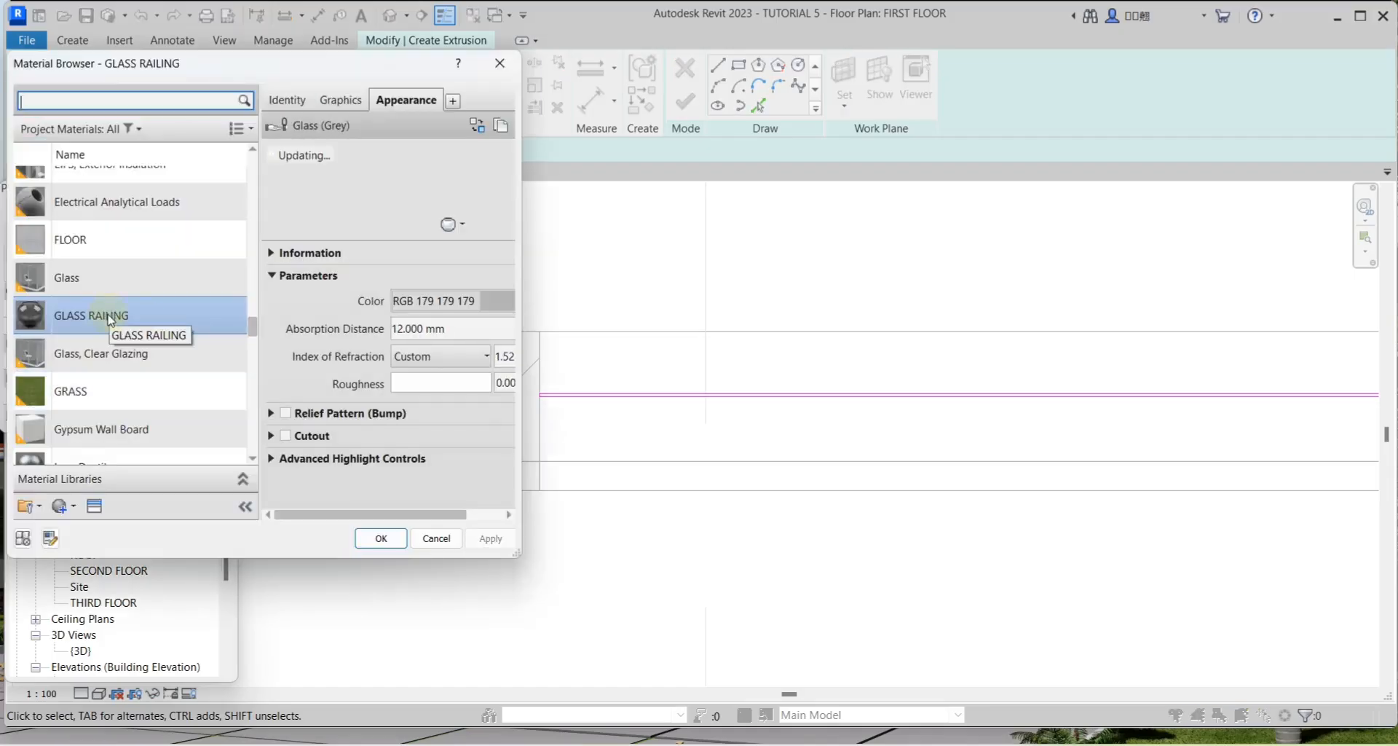
click(380, 539)
scroll(537, 552, down, 2)
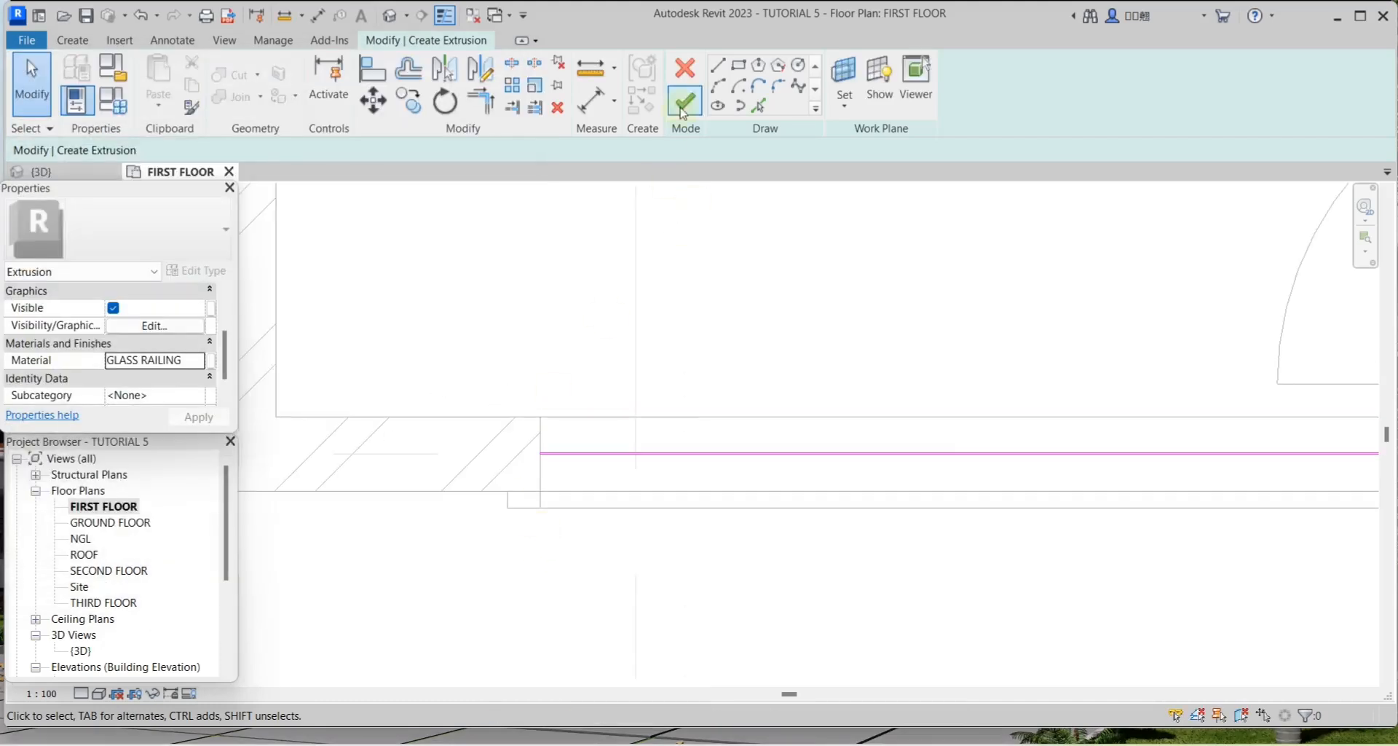
click(683, 108)
scroll(624, 387, down, 2)
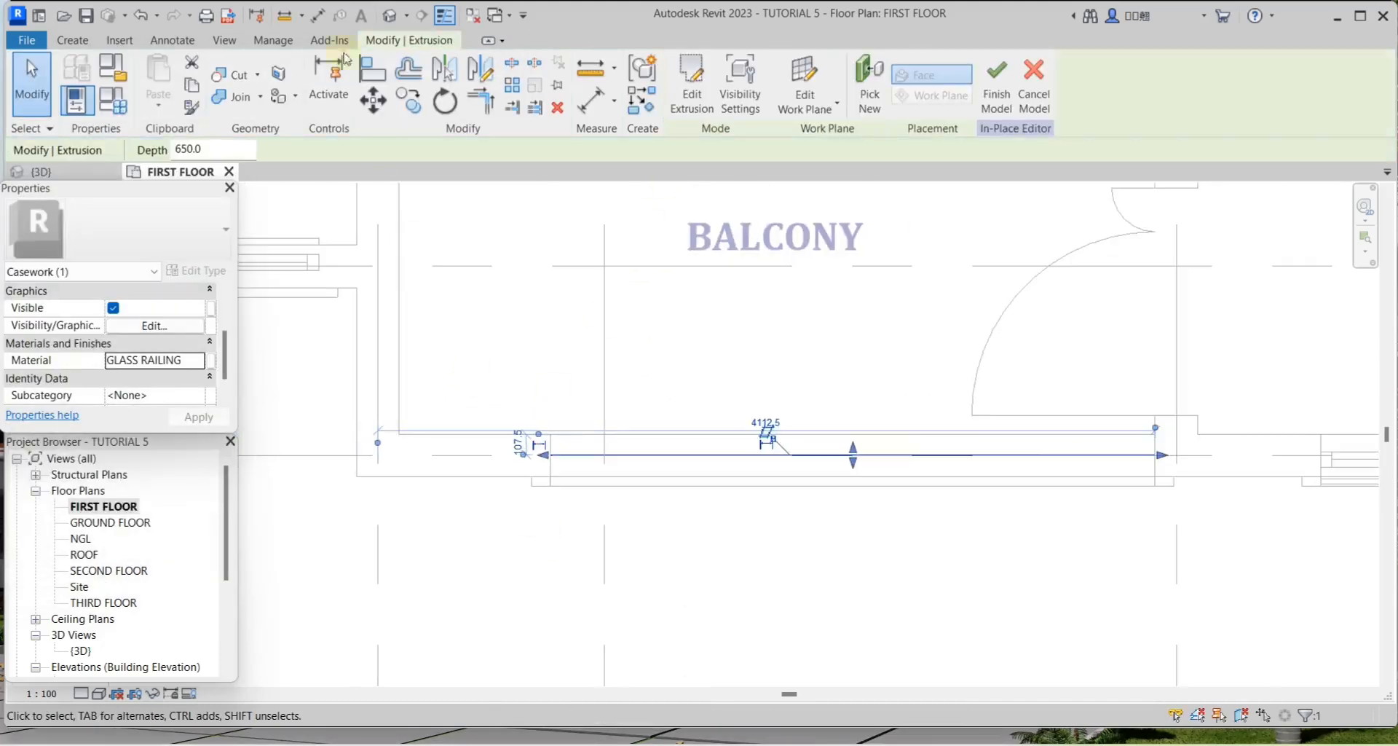
Set the GLASS RAILING material's appearance colour to dark blue, RGB 0-0-130, and apply it to the balcony panel in 3D
click(396, 21)
scroll(704, 484, up, 6)
click(644, 462)
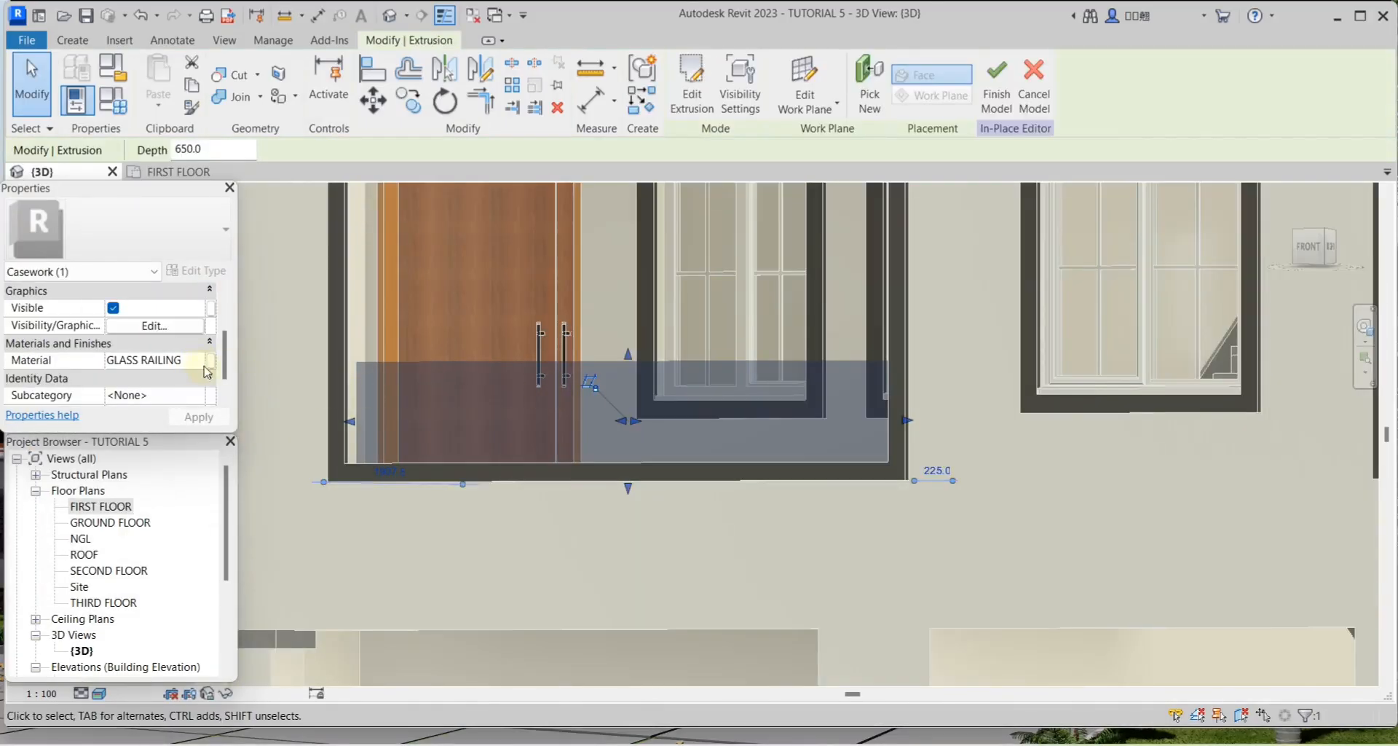
click(197, 363)
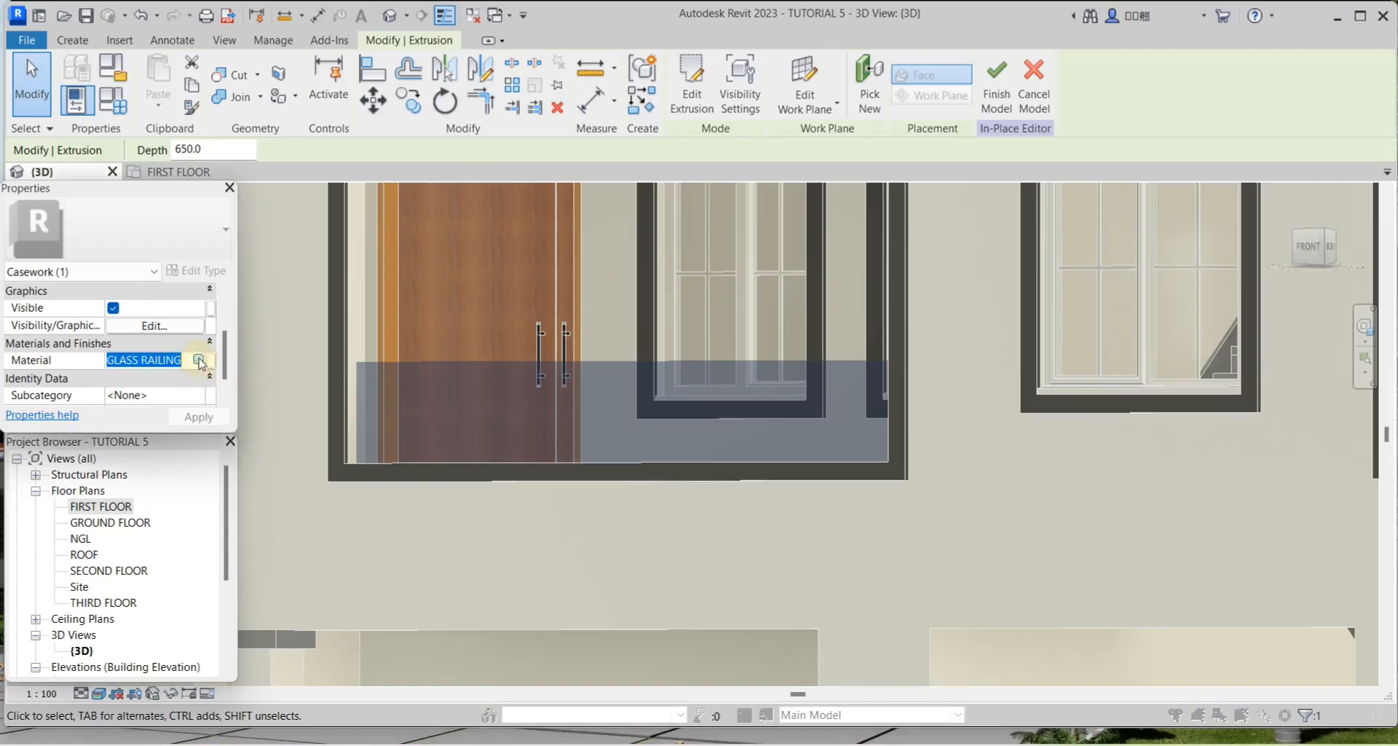
click(200, 361)
click(480, 308)
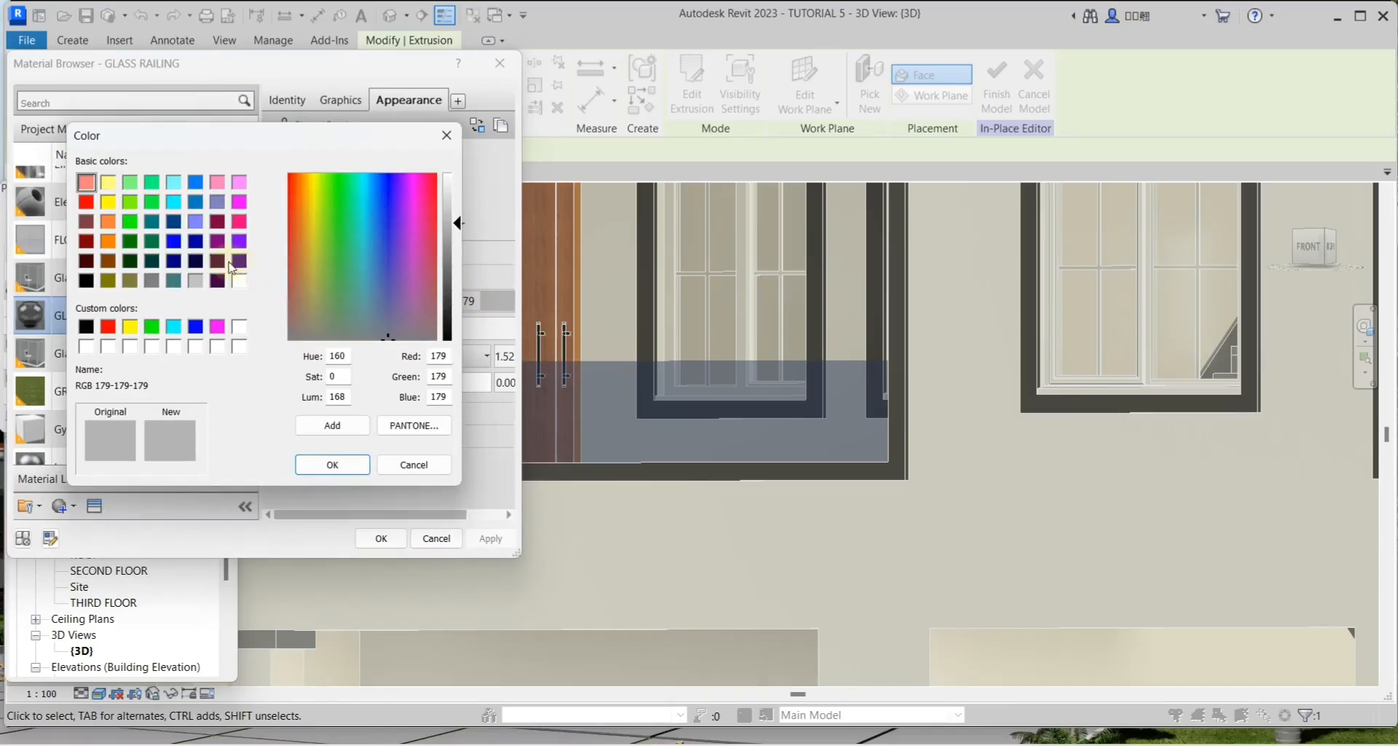
click(173, 260)
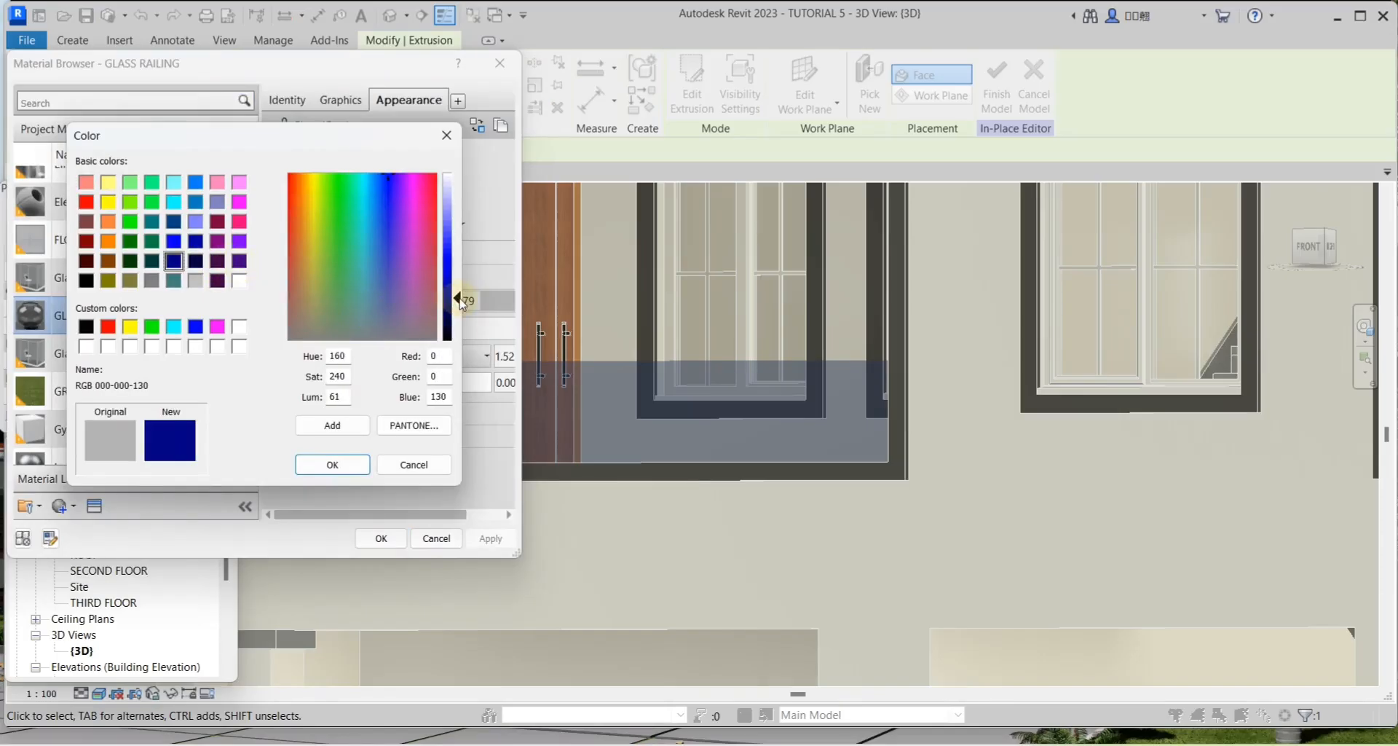
click(333, 464)
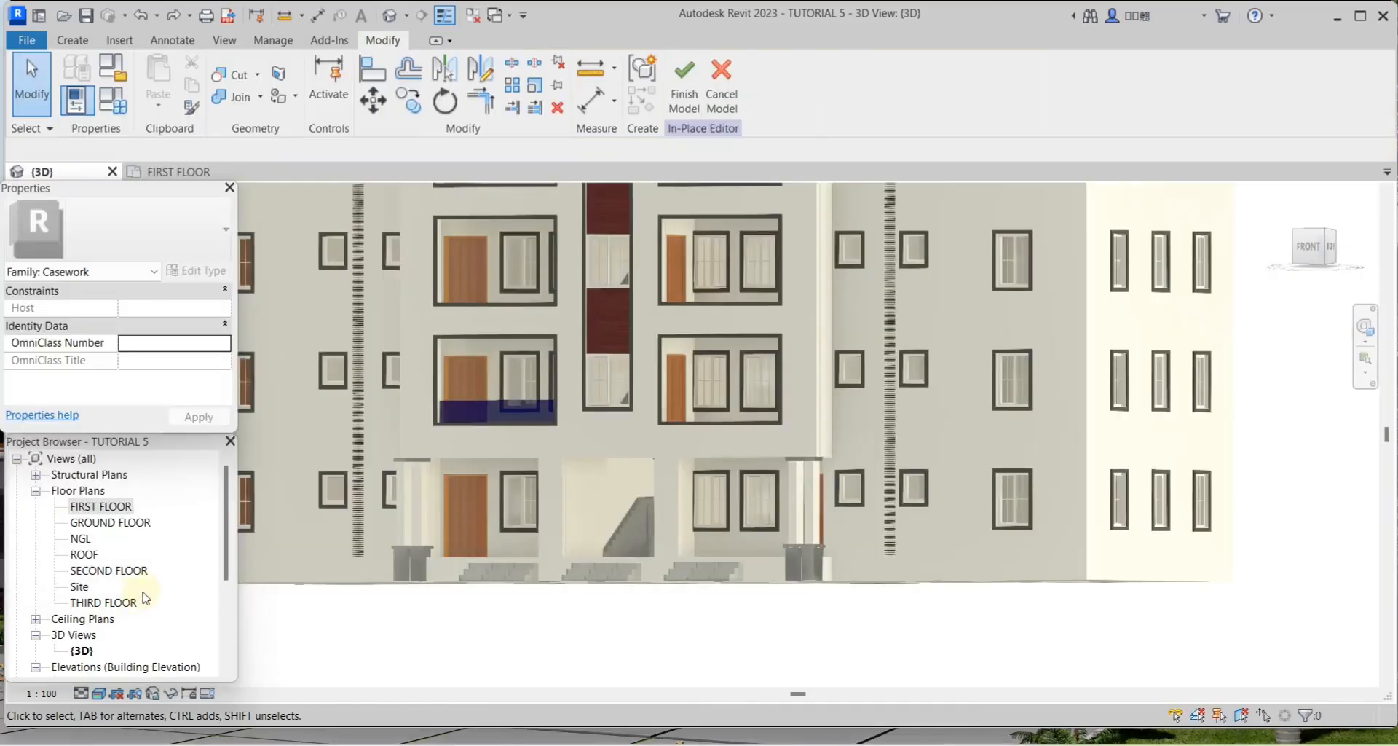
Copy the glass panel to the adjacent first-floor balcony, align its end with the wall opening, and finish the in-place model
double_click(104, 508)
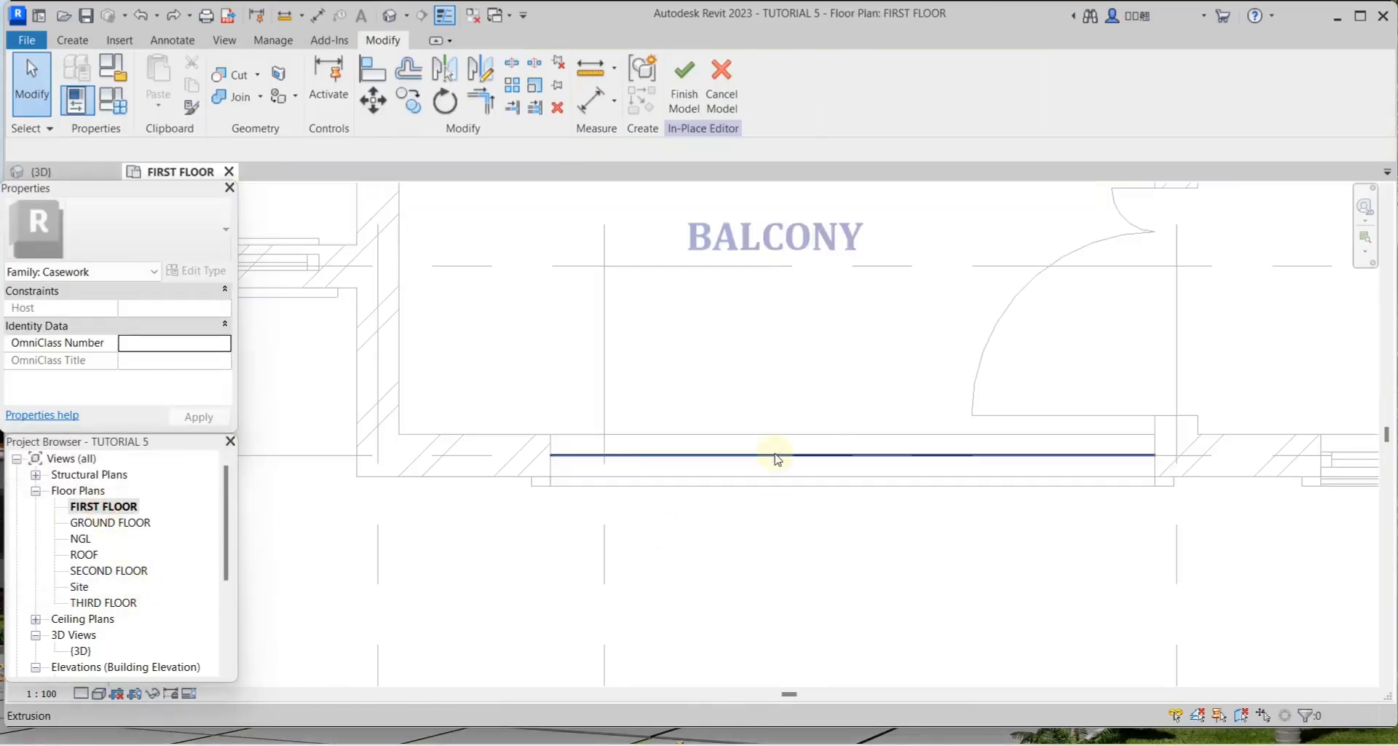
click(776, 457)
scroll(547, 452, down, 5)
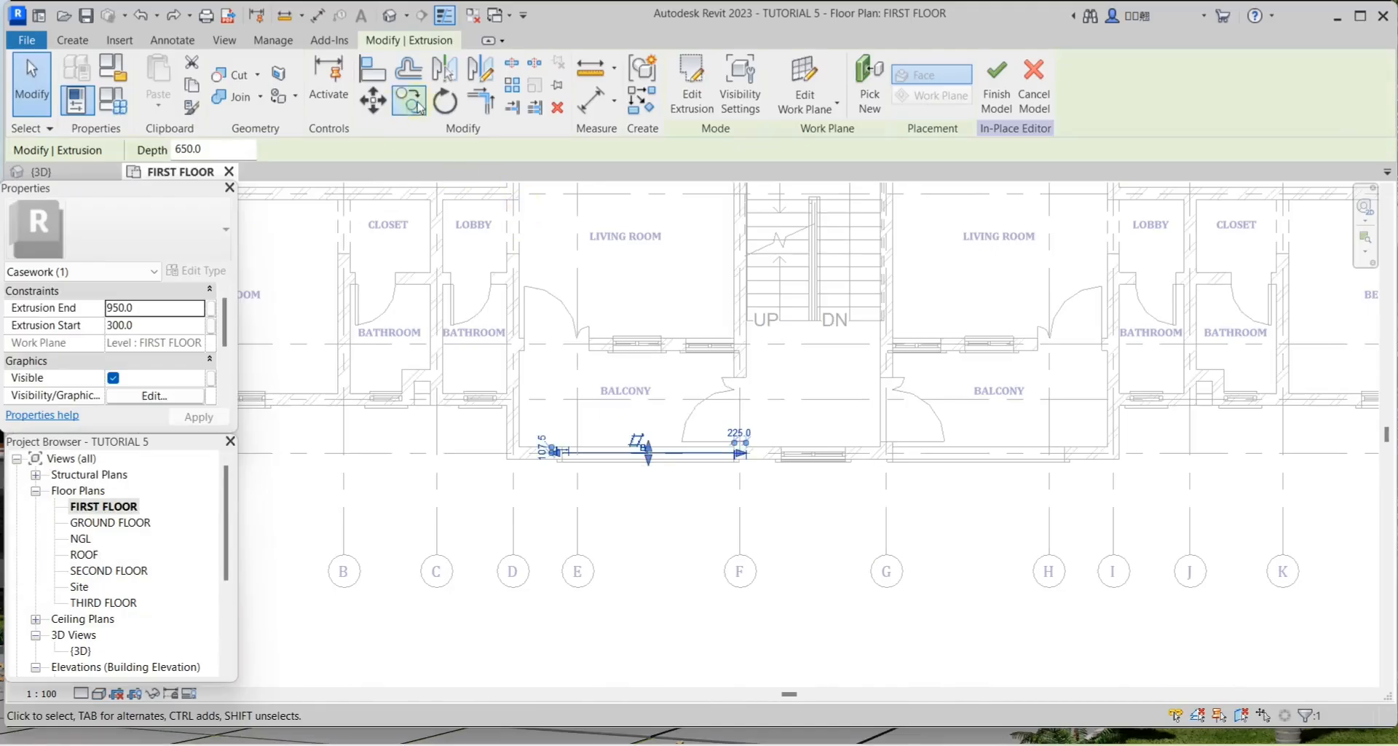
scroll(568, 445, down, 2)
click(616, 447)
scroll(843, 447, up, 5)
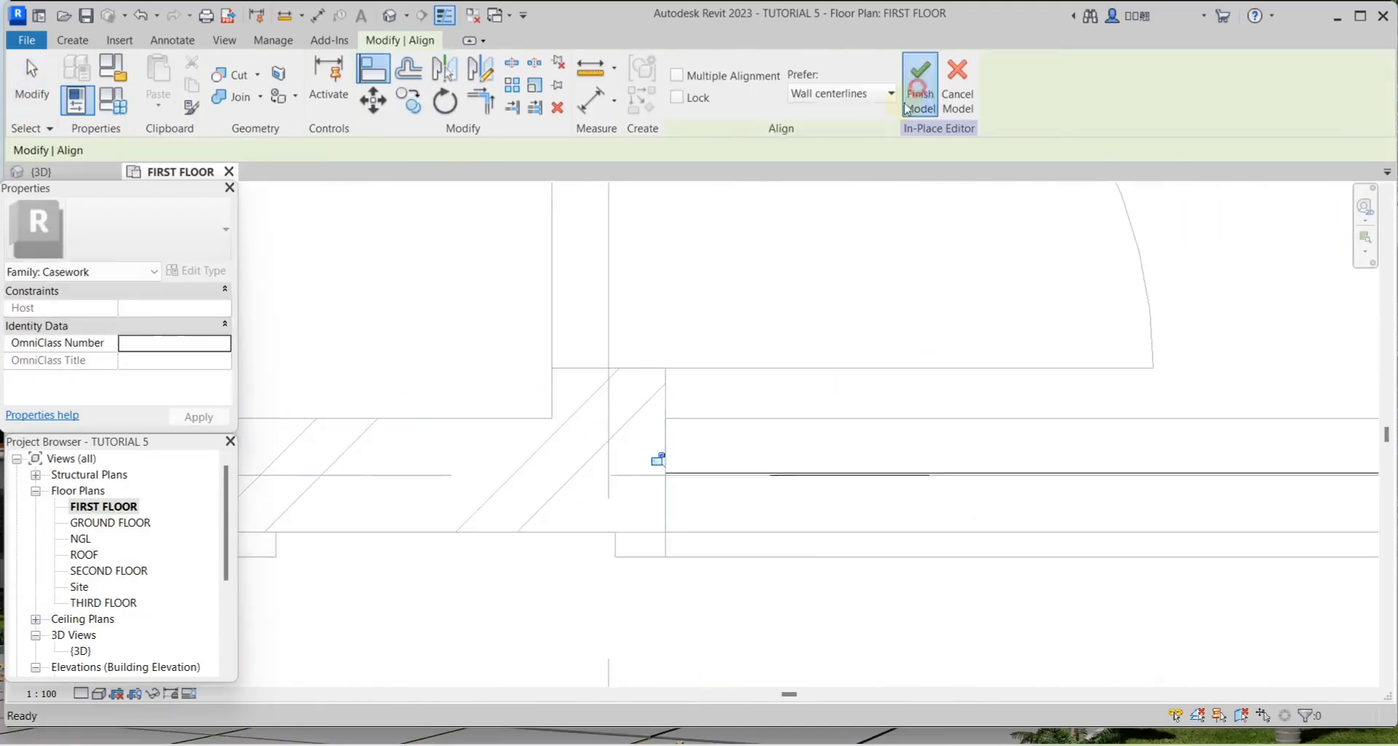
key(Escape)
Copy the first-floor glass panels to the clipboard and paste them aligned to the SECOND FLOOR and THIRD FLOOR levels
scroll(707, 470, down, 3)
scroll(729, 469, up, 6)
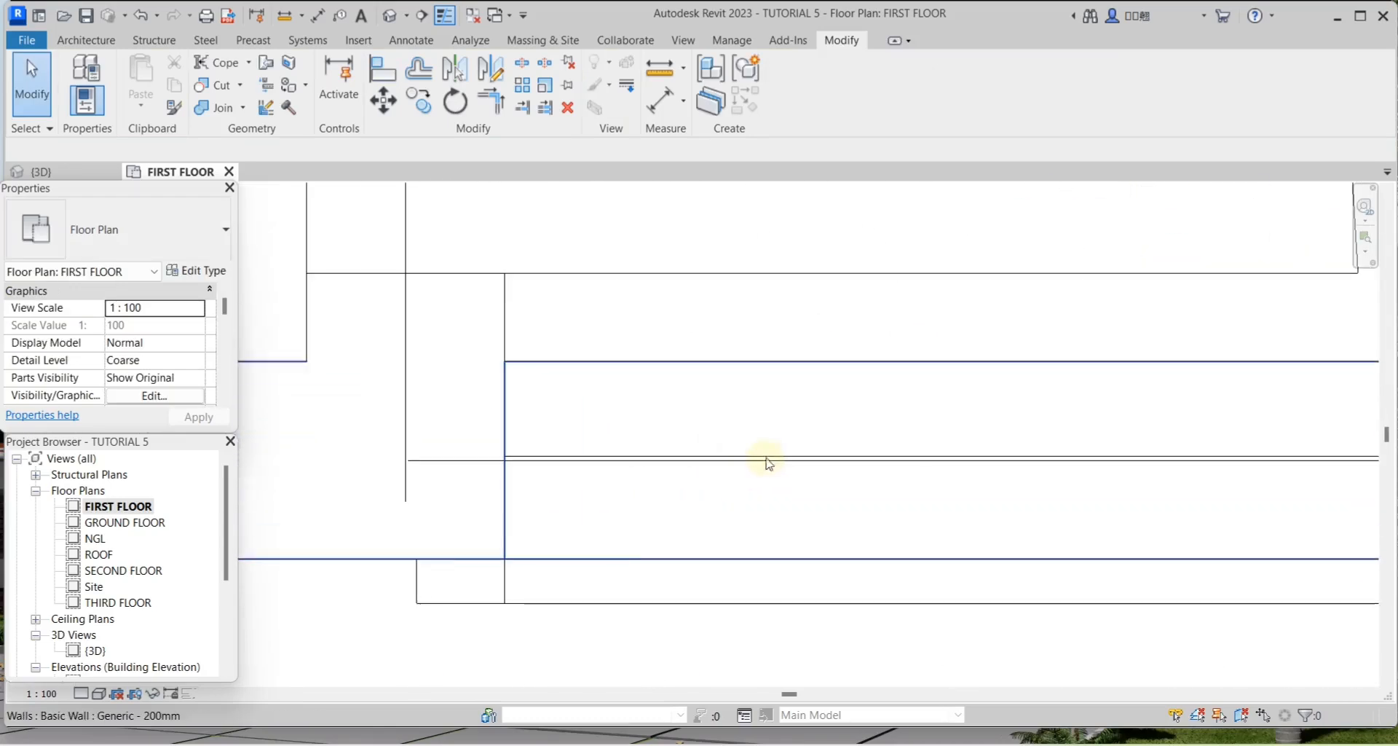
click(750, 456)
scroll(750, 456, down, 3)
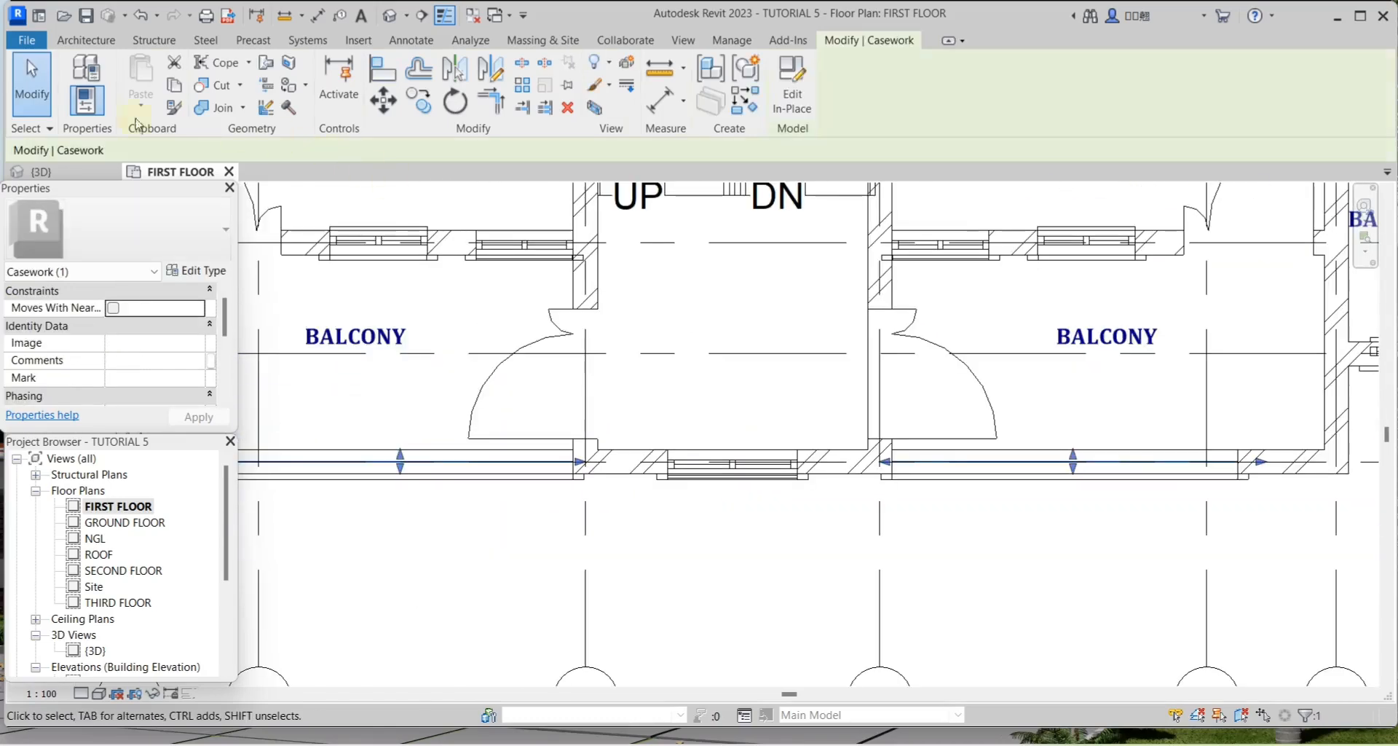
click(171, 94)
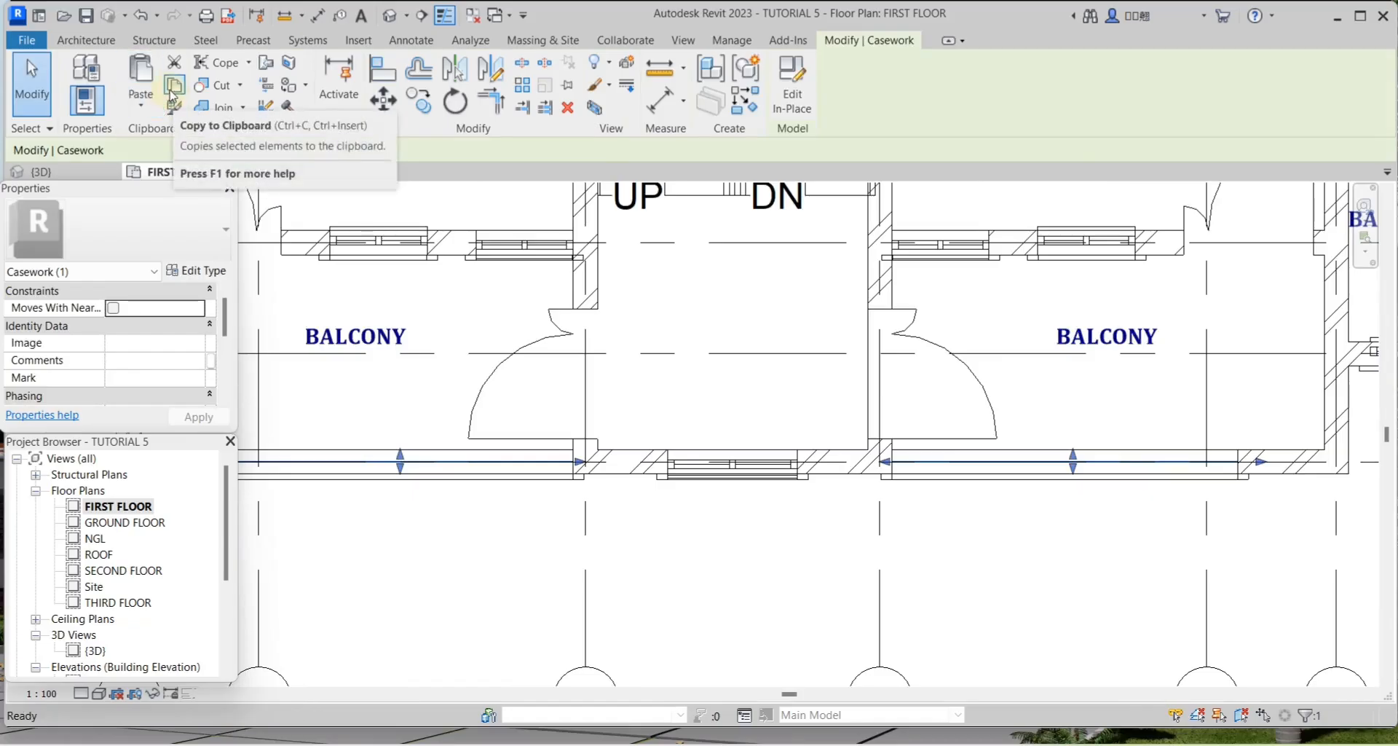
click(140, 105)
click(196, 168)
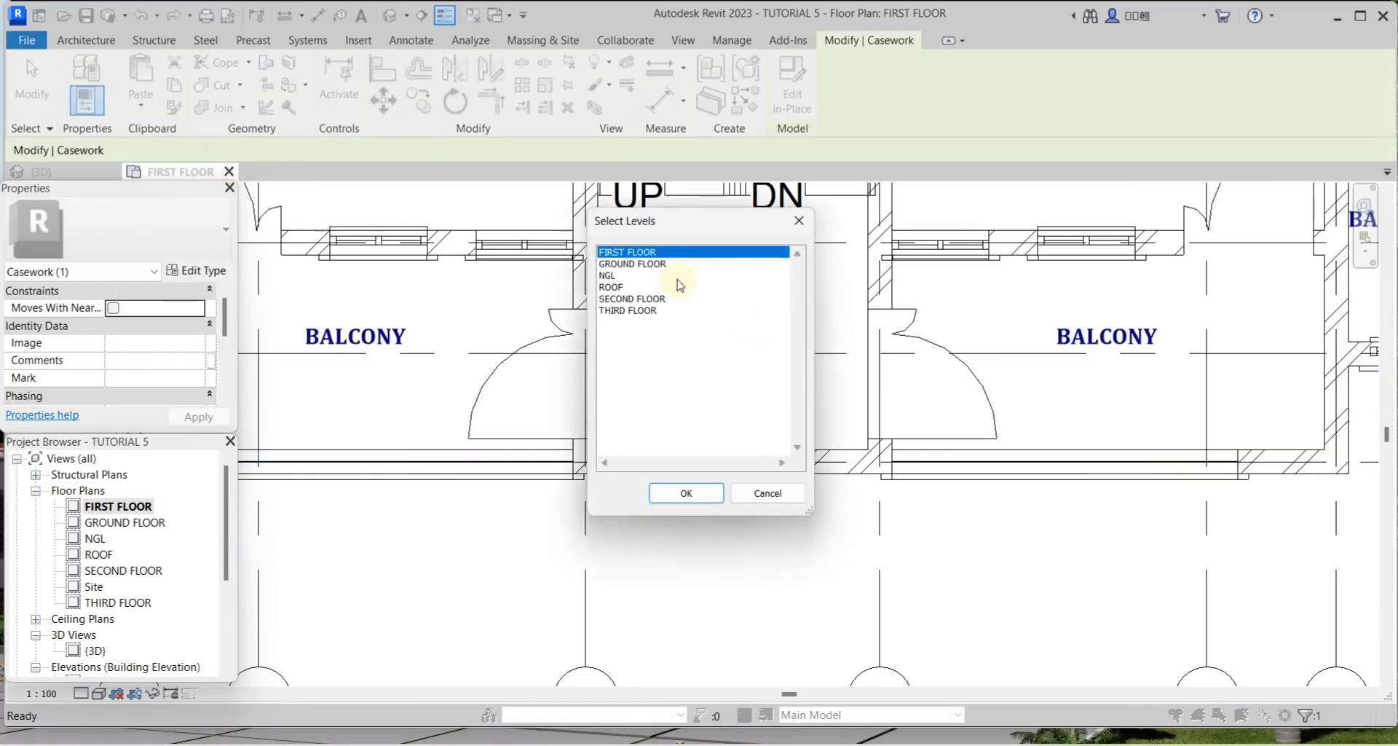
click(633, 264)
click(627, 299)
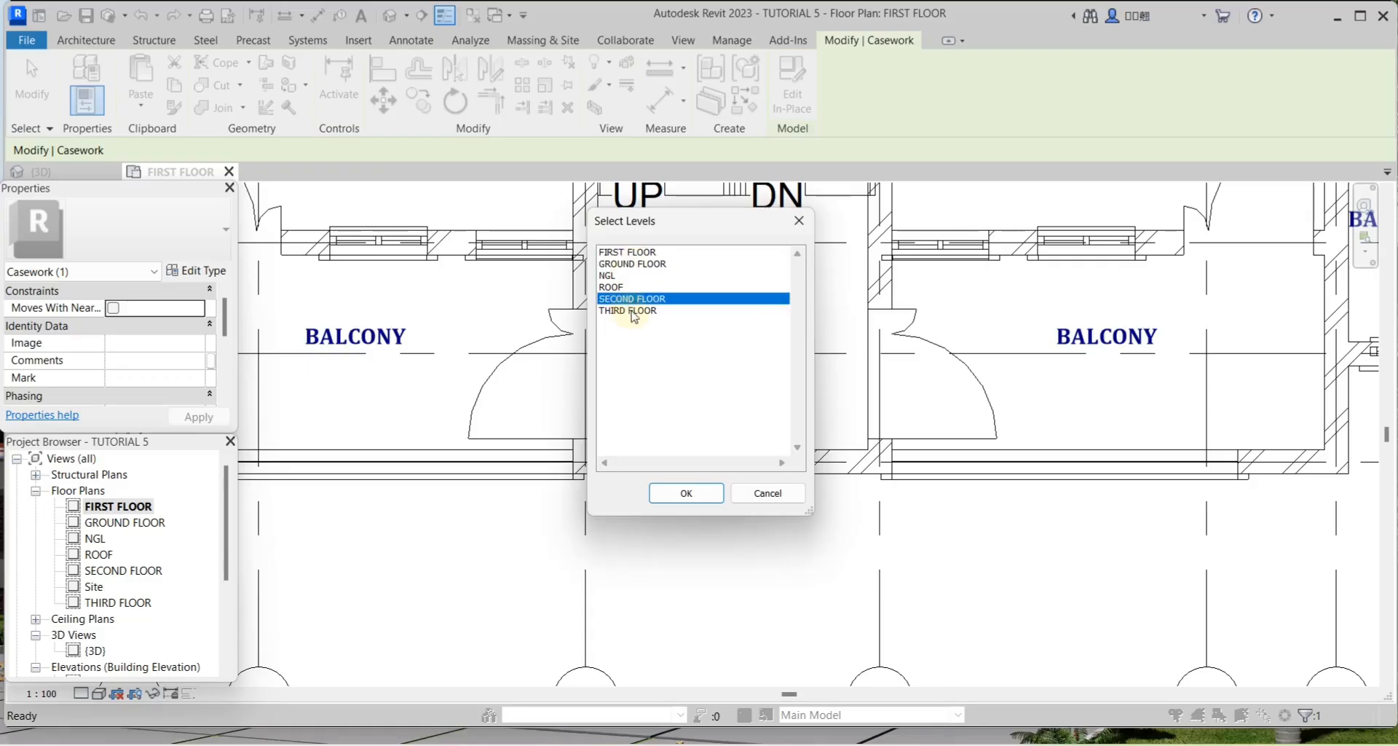
ctrl+click(634, 313)
click(686, 494)
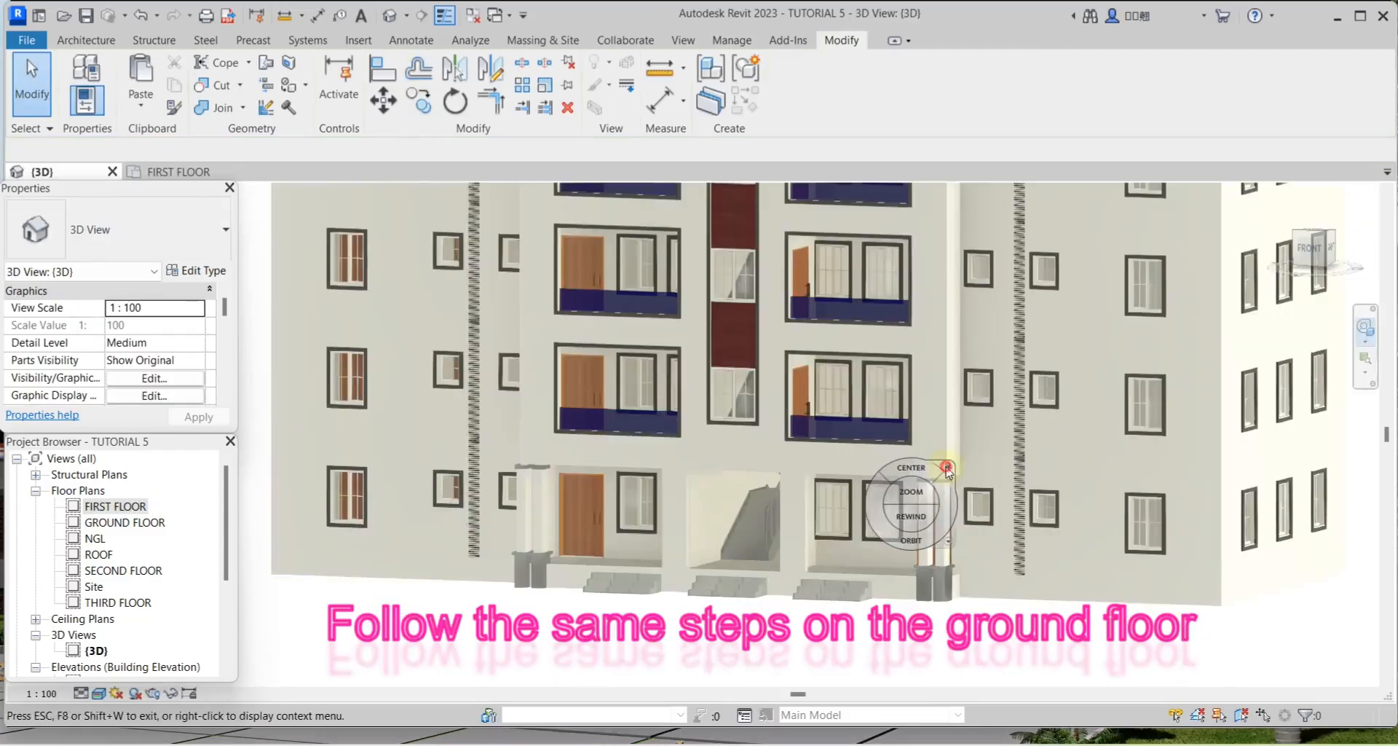
click(946, 468)
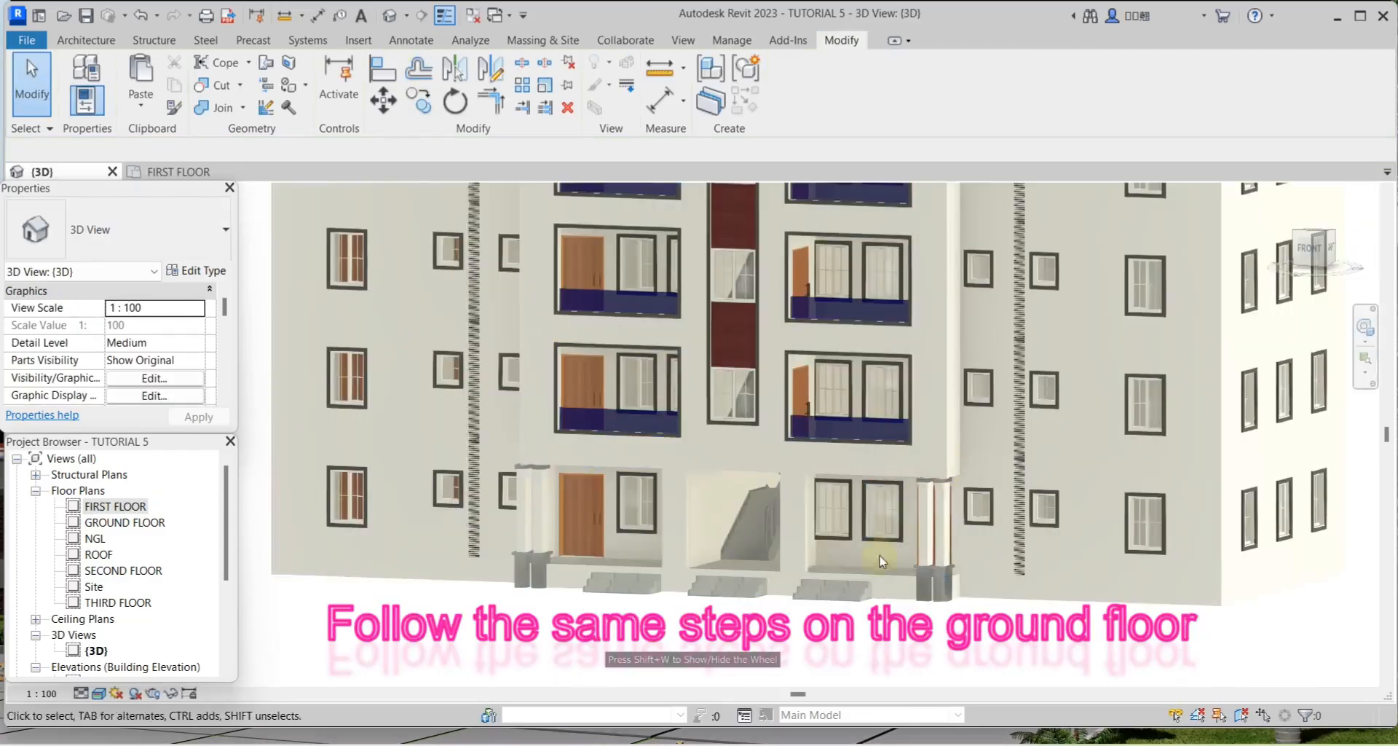
scroll(884, 561, up, 3)
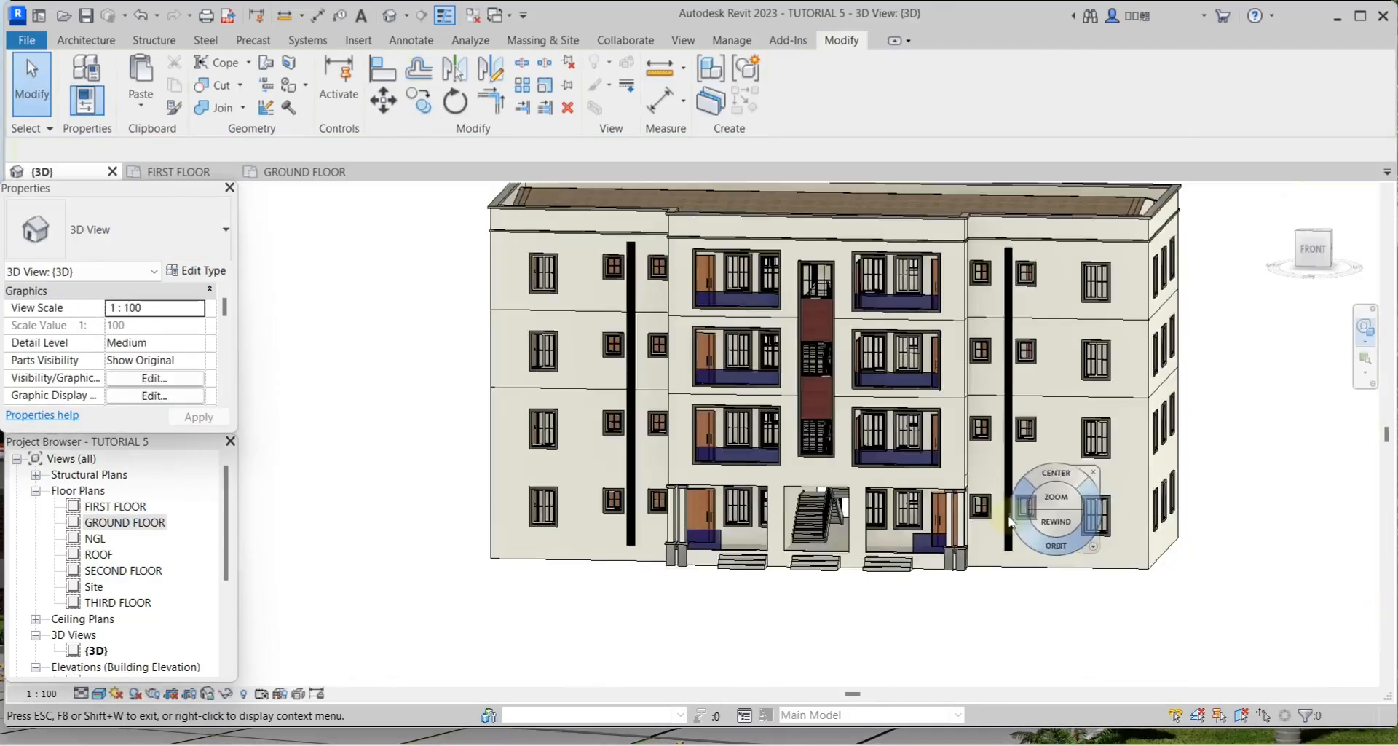
scroll(1063, 502, down, 3)
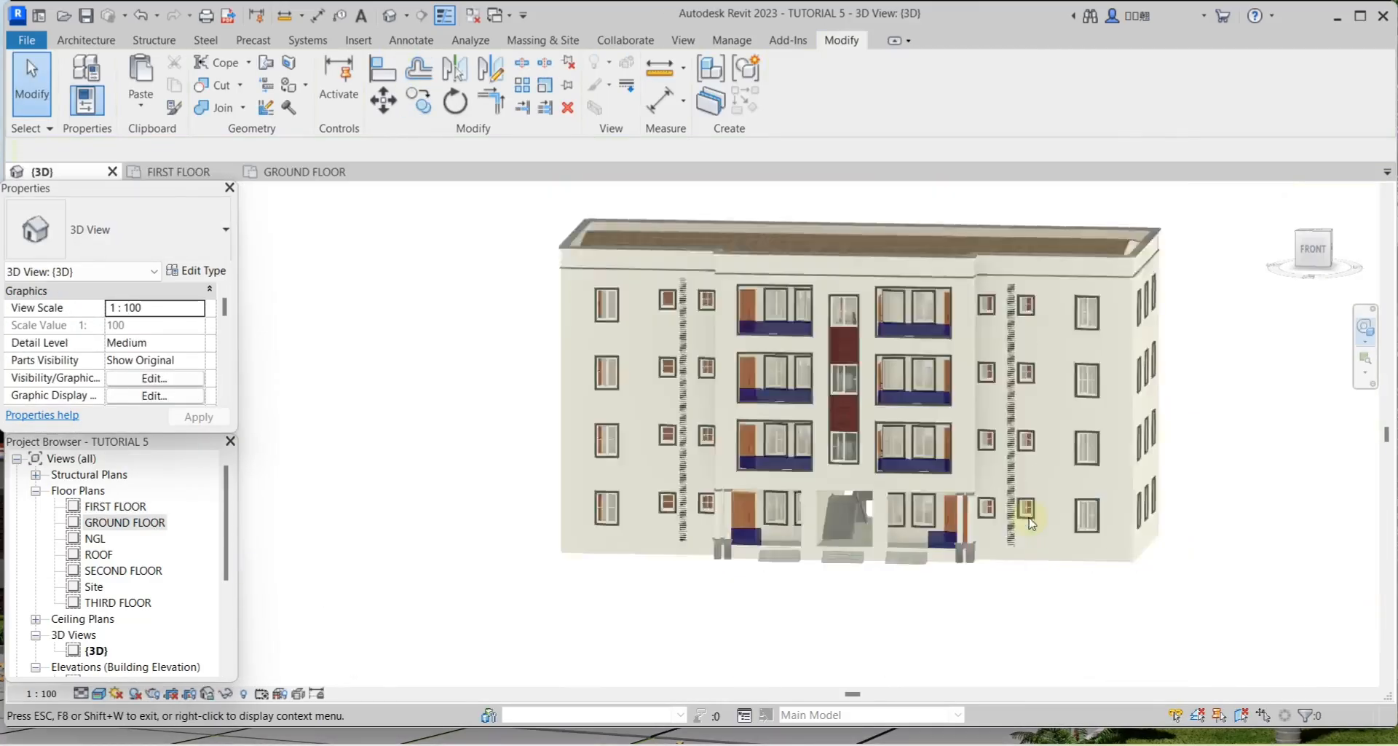
click(1092, 476)
scroll(1132, 609, up, 5)
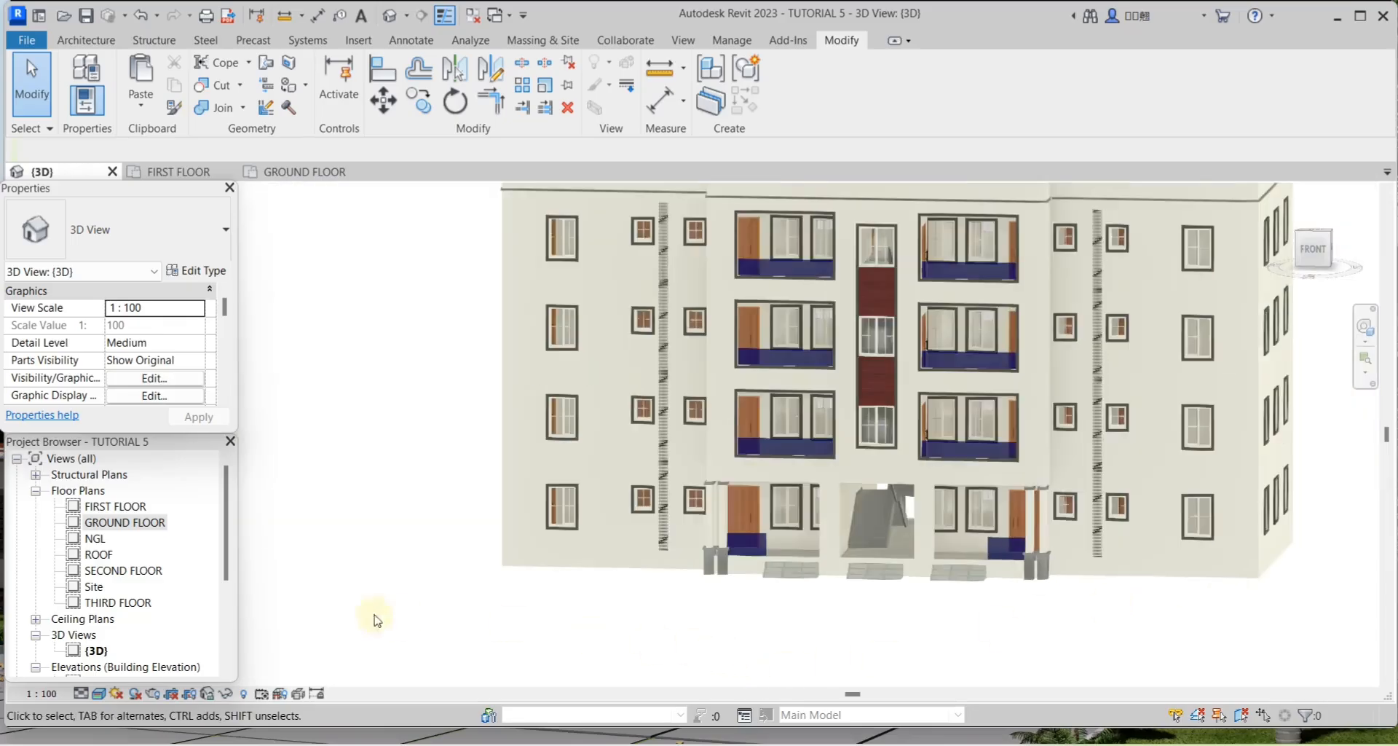
Open the Site floor plan and bring up the massing and site modelling tools
double_click(94, 587)
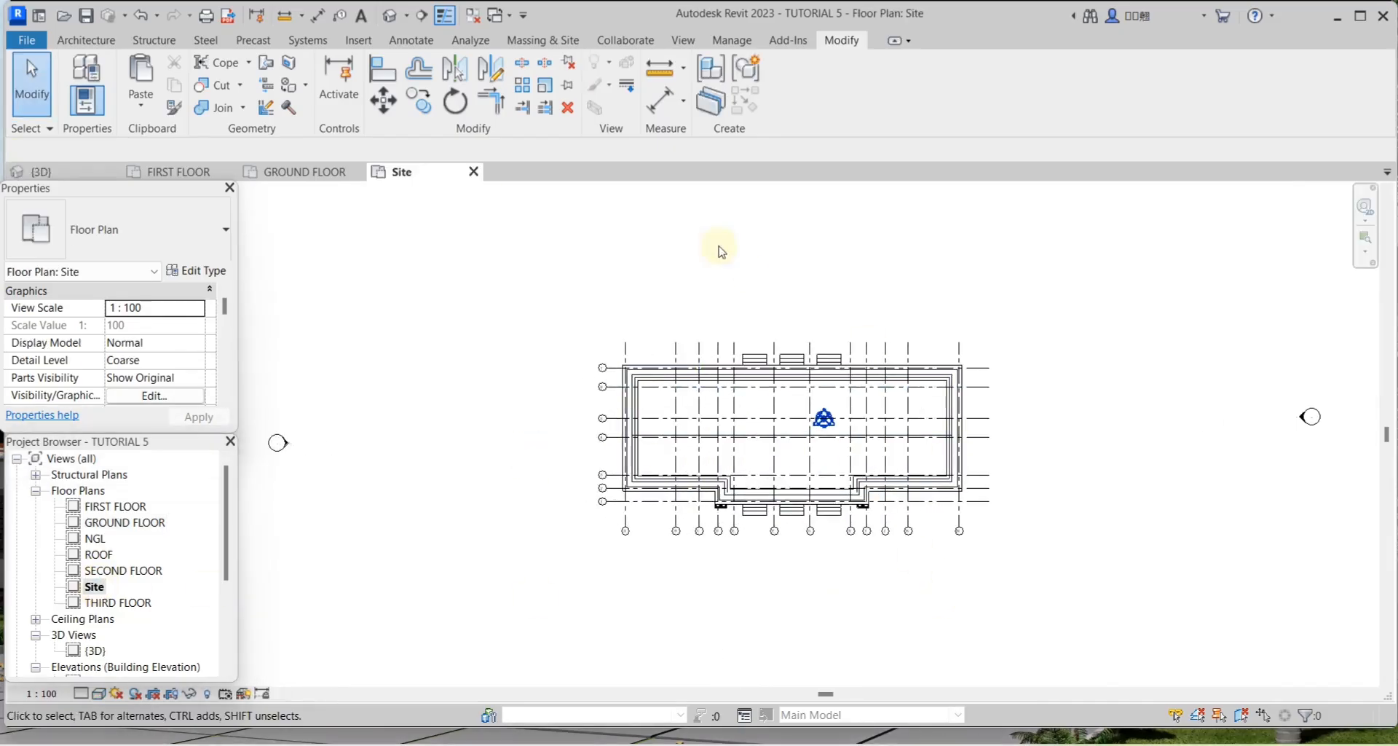
click(88, 42)
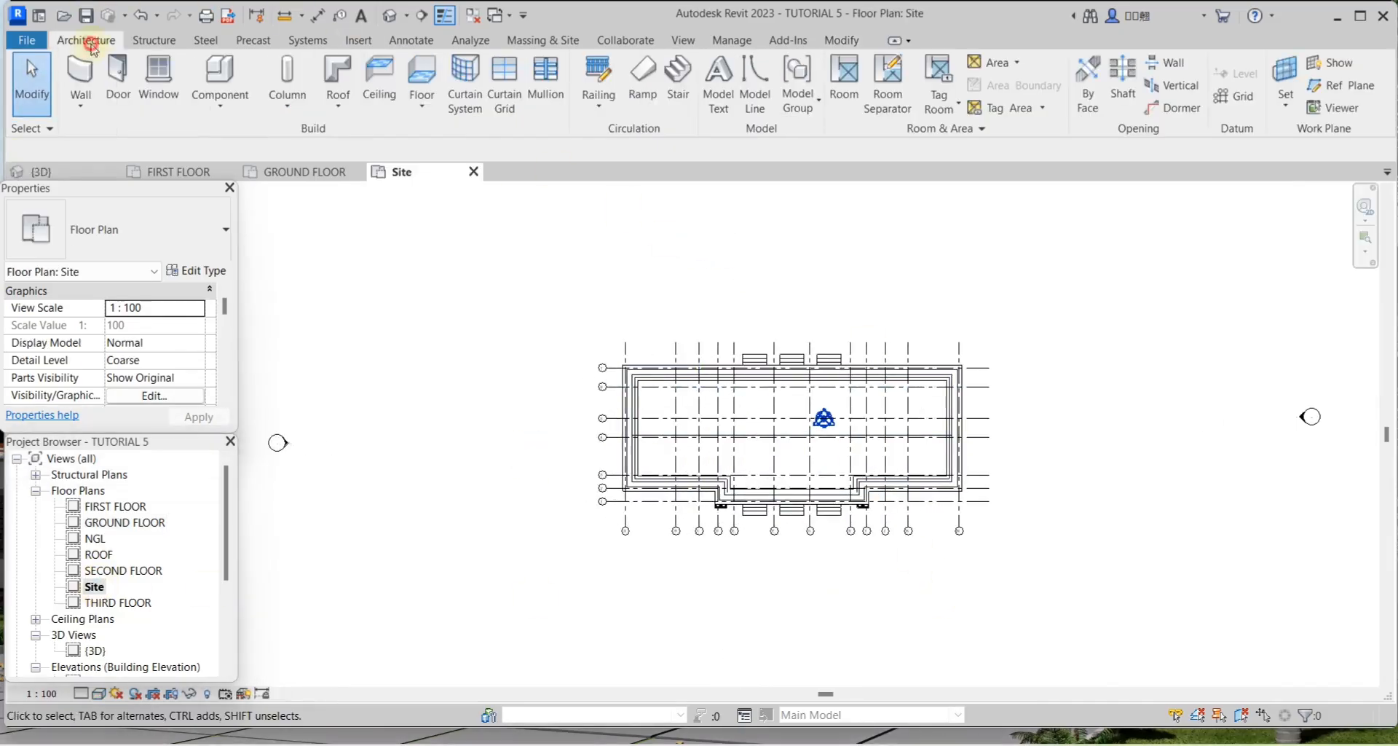
click(557, 41)
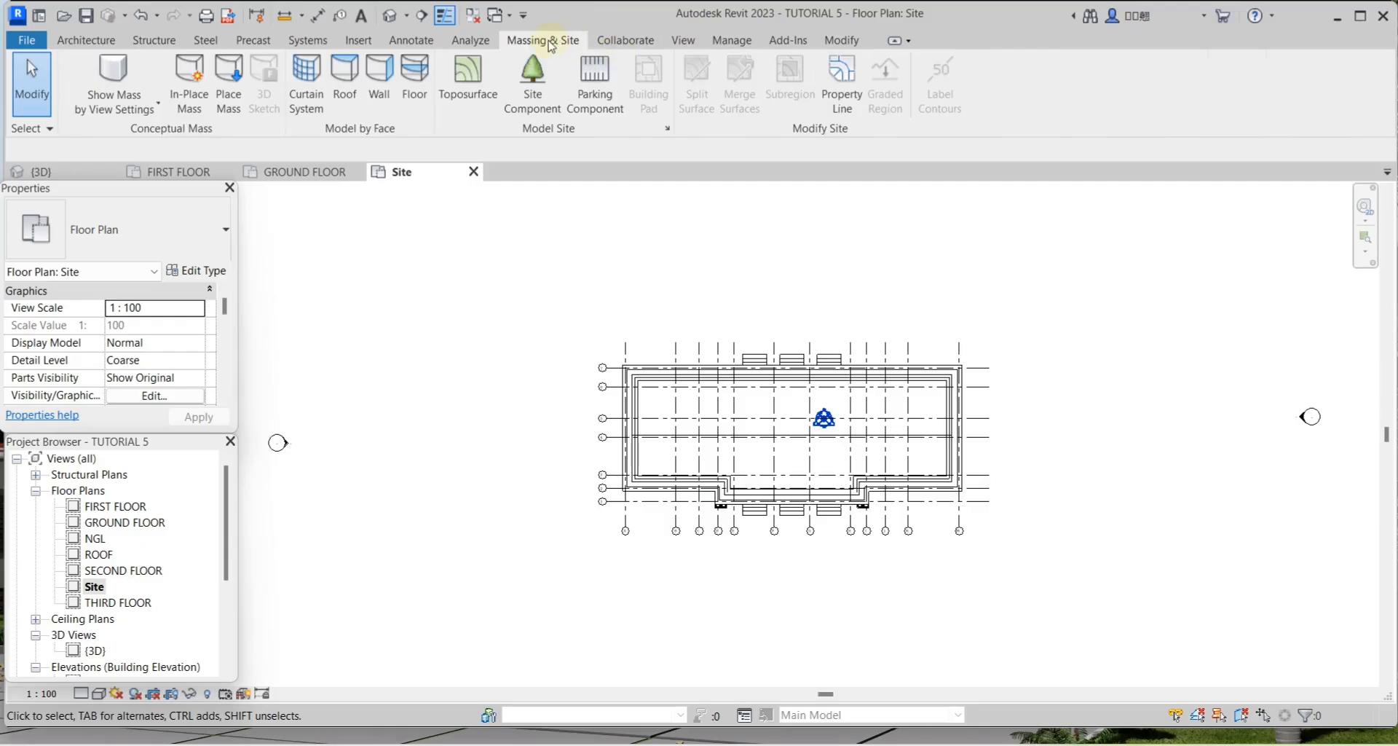
click(86, 40)
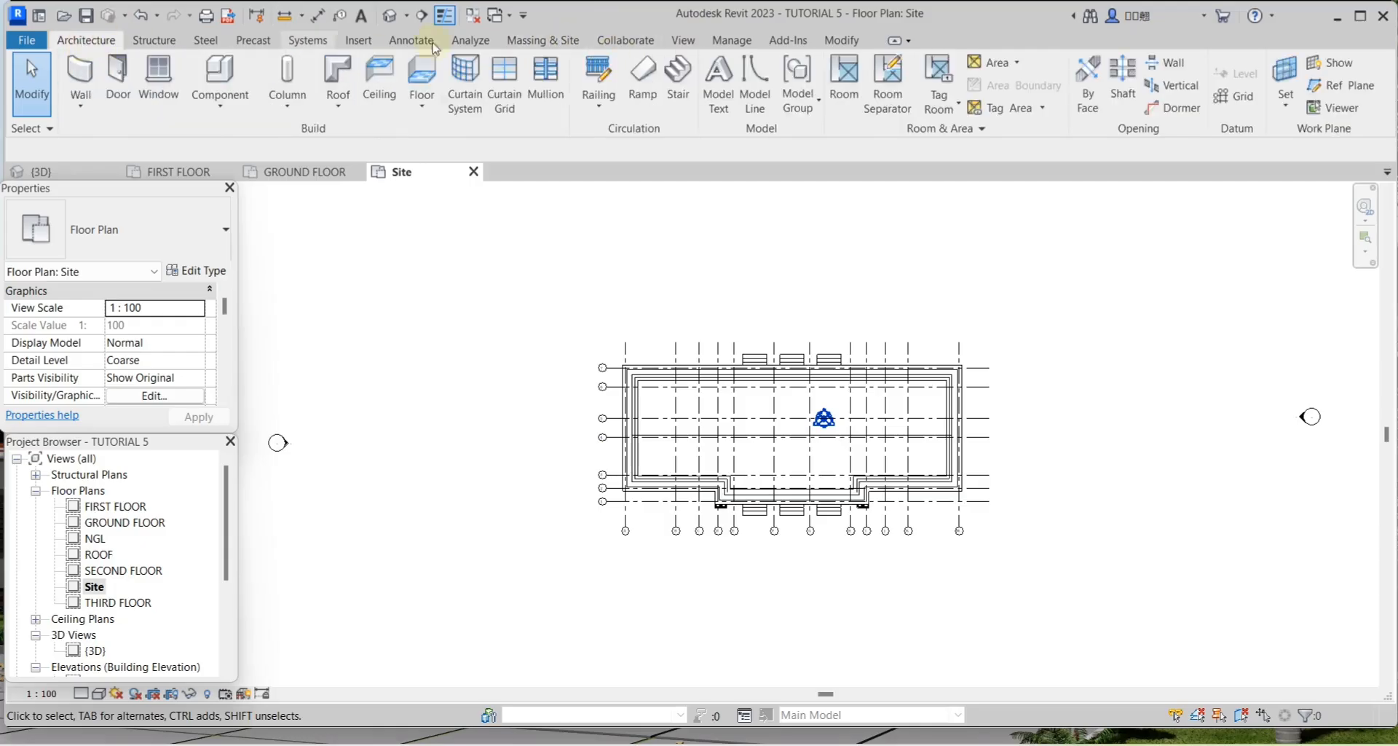
click(560, 44)
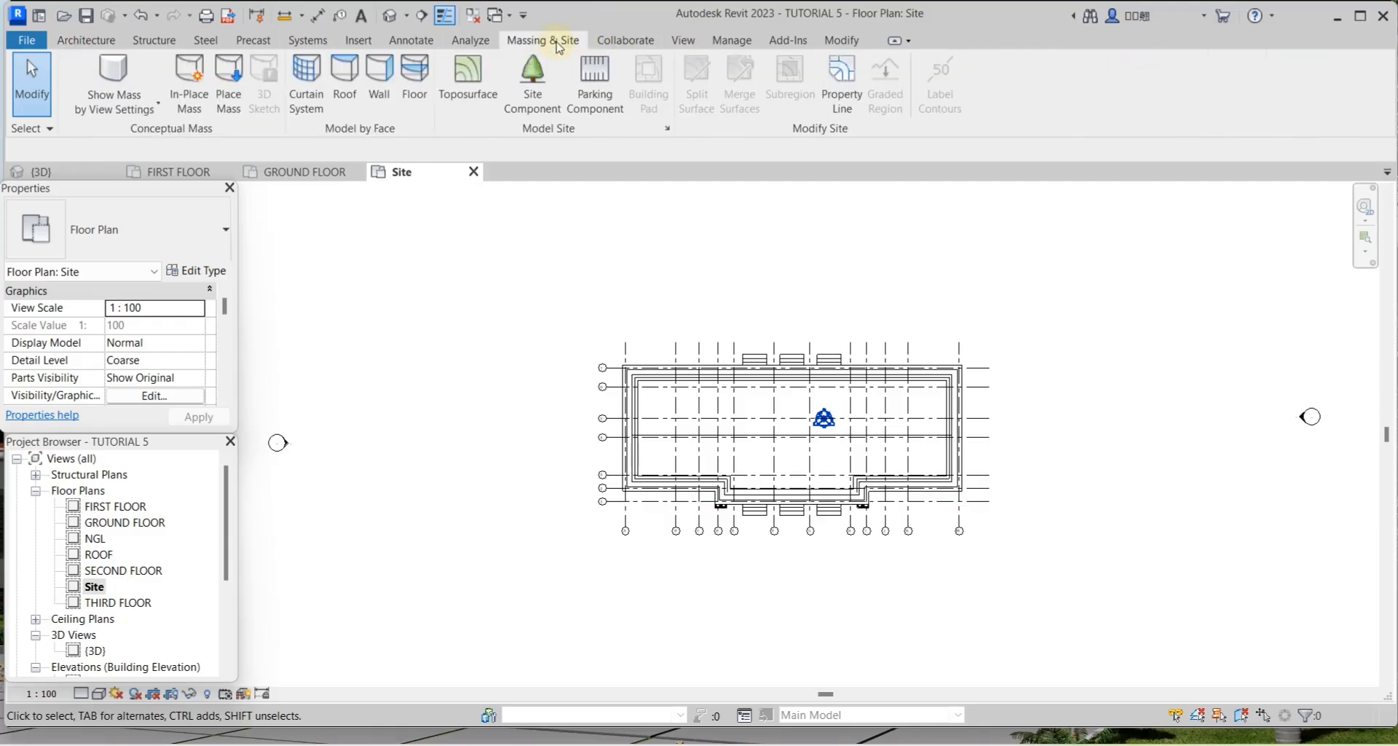
Create a toposurface by placing four boundary points at absolute elevation 0.0 around the building
click(470, 73)
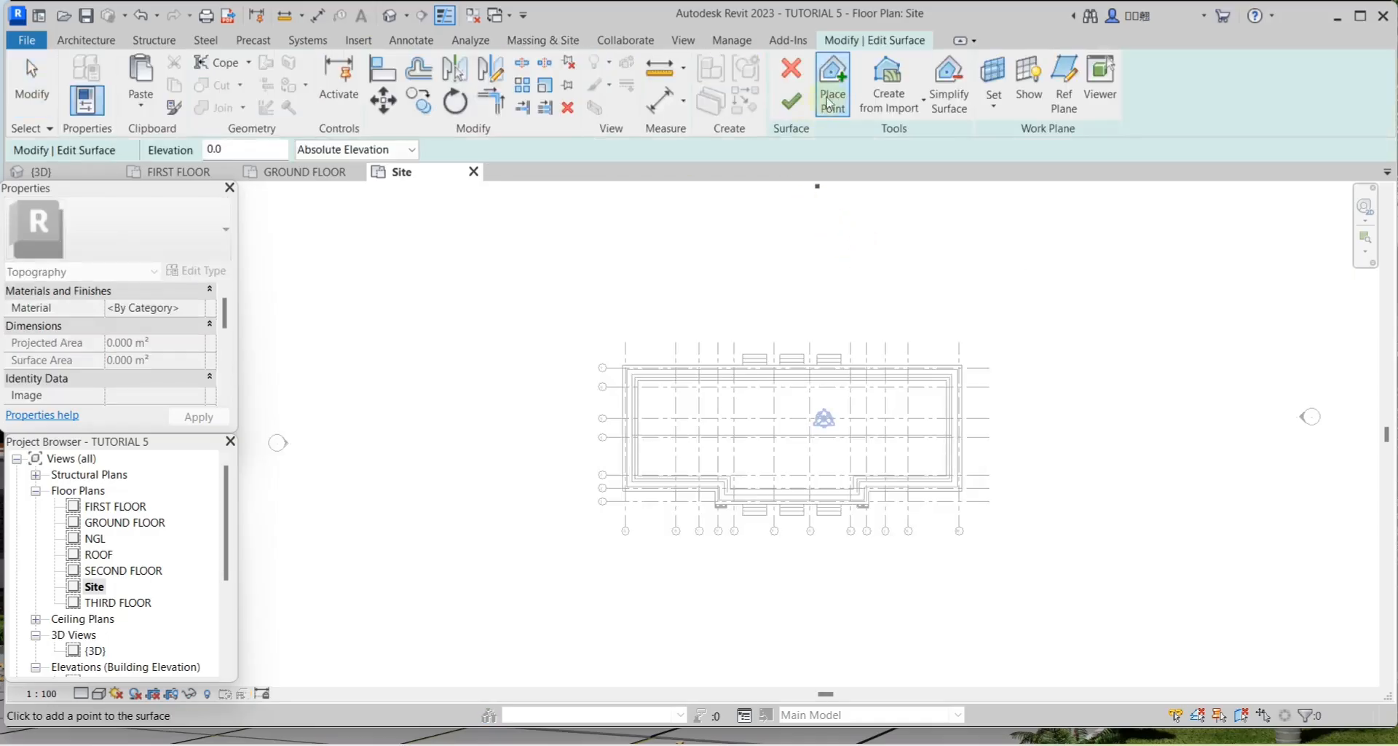
scroll(1045, 437, down, 4)
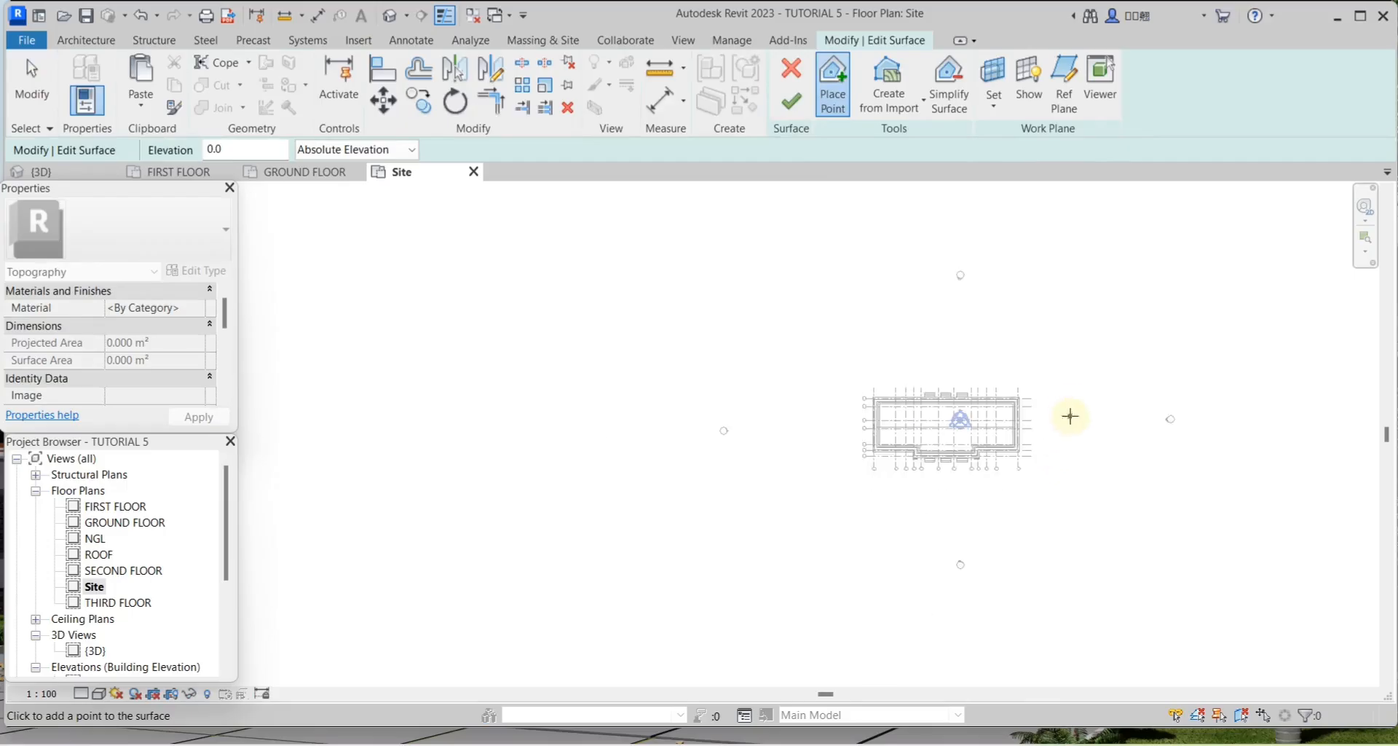
scroll(1071, 398, up, 2)
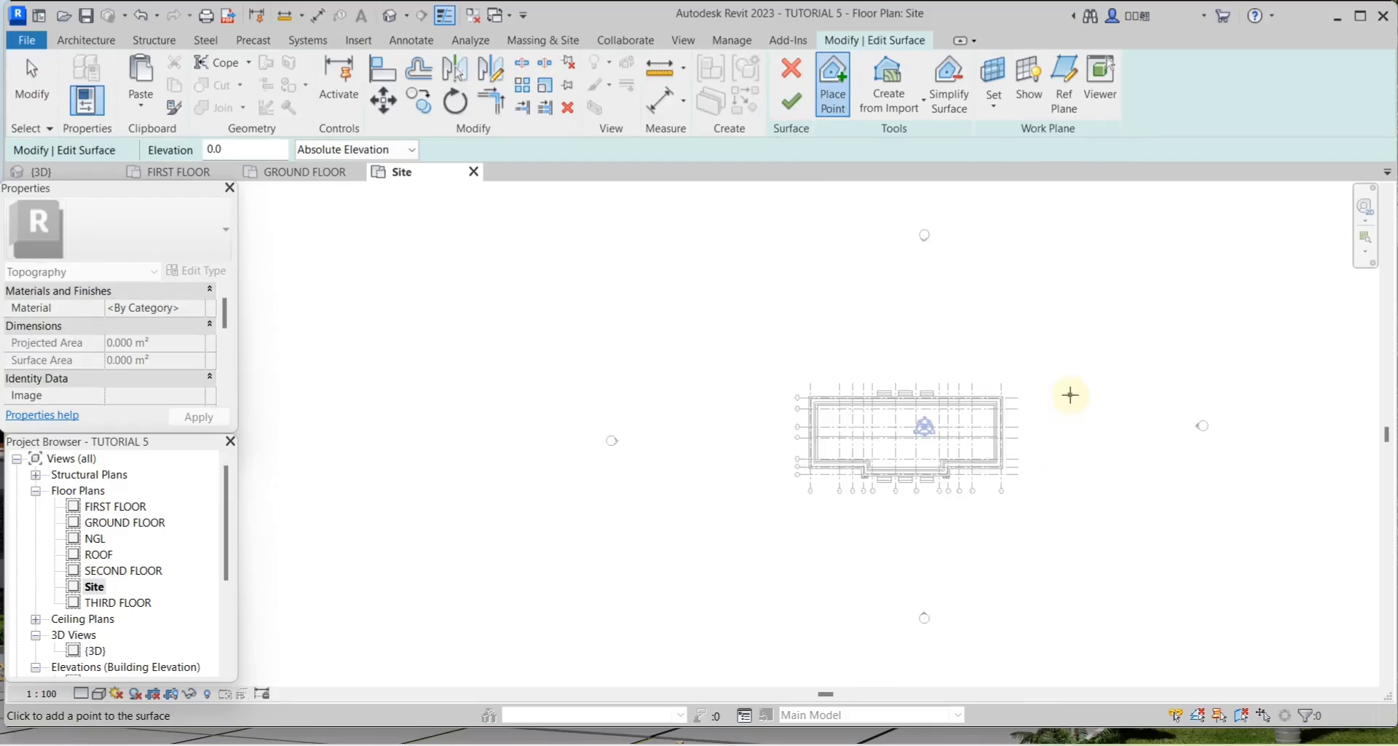
scroll(762, 345, up, 1)
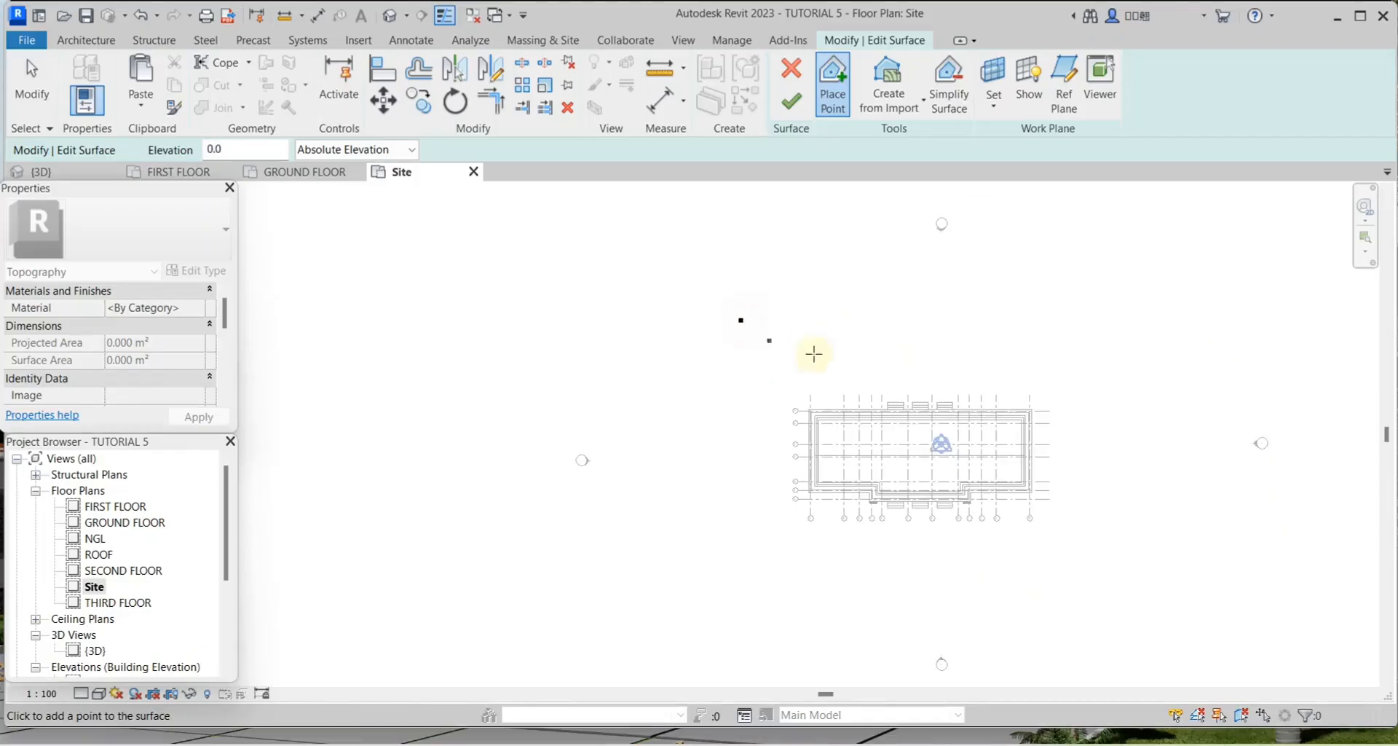
scroll(884, 329, down, 1)
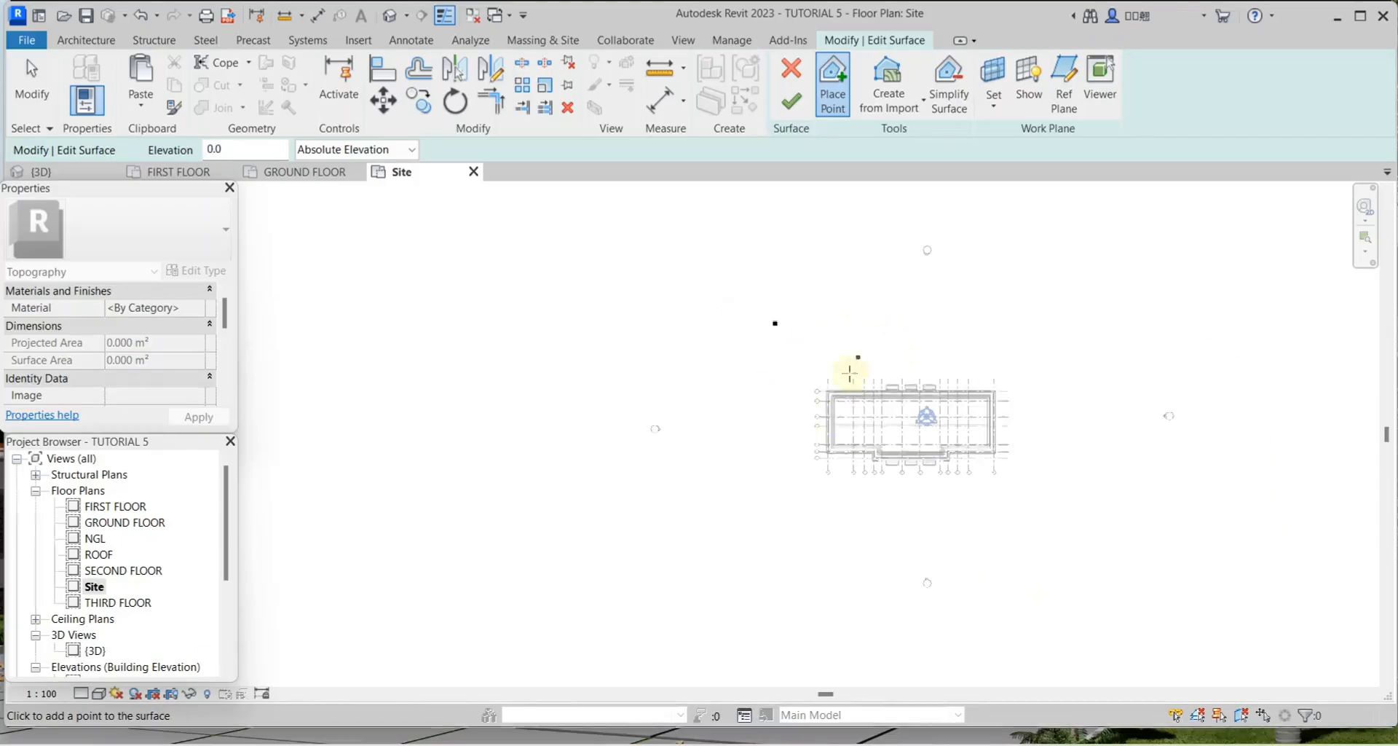
click(774, 571)
click(921, 516)
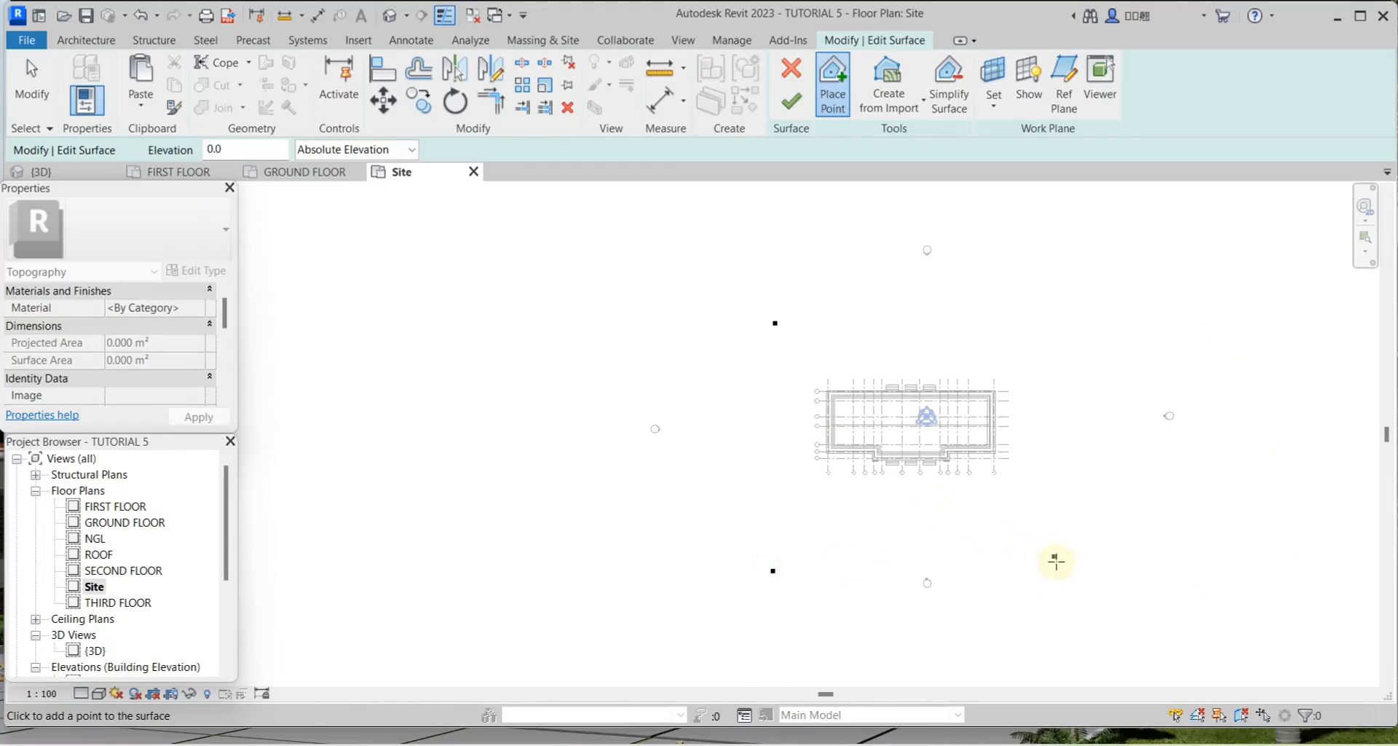
click(1128, 575)
click(1154, 501)
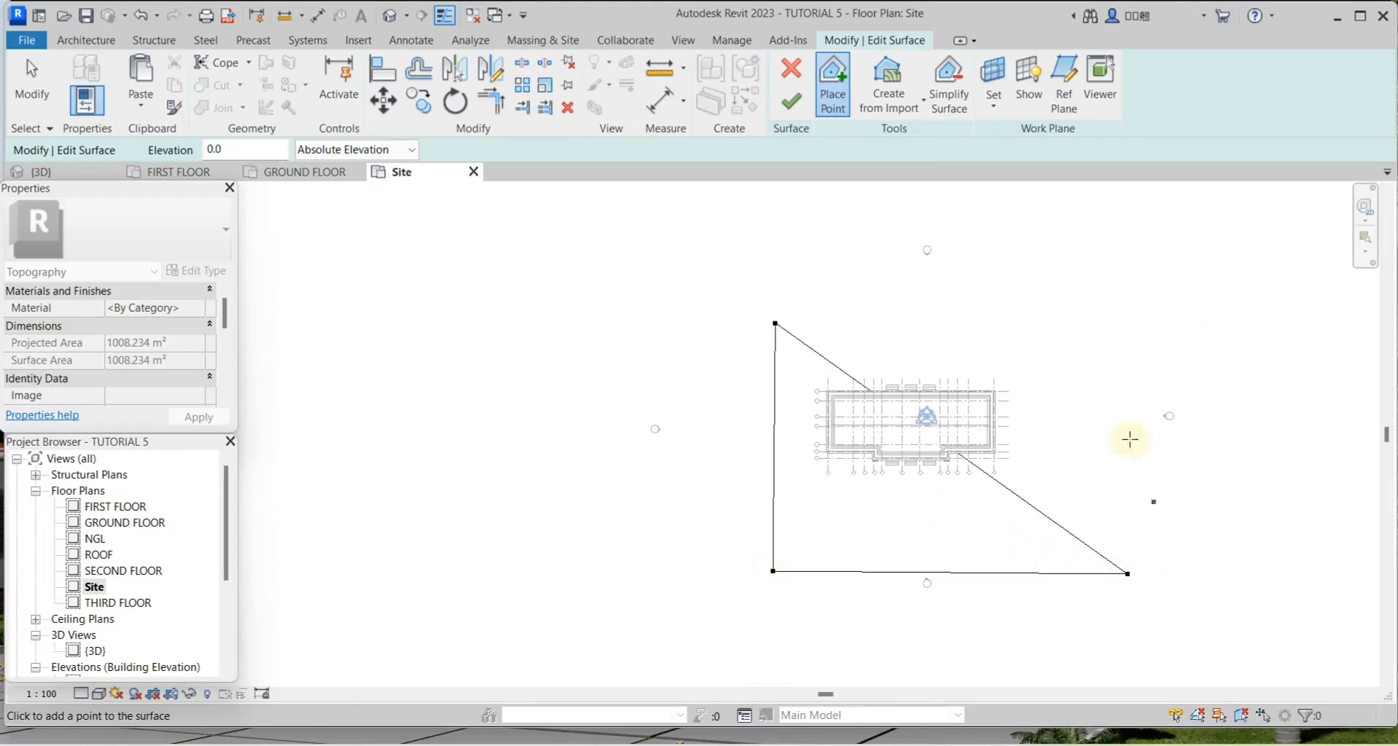
click(1109, 315)
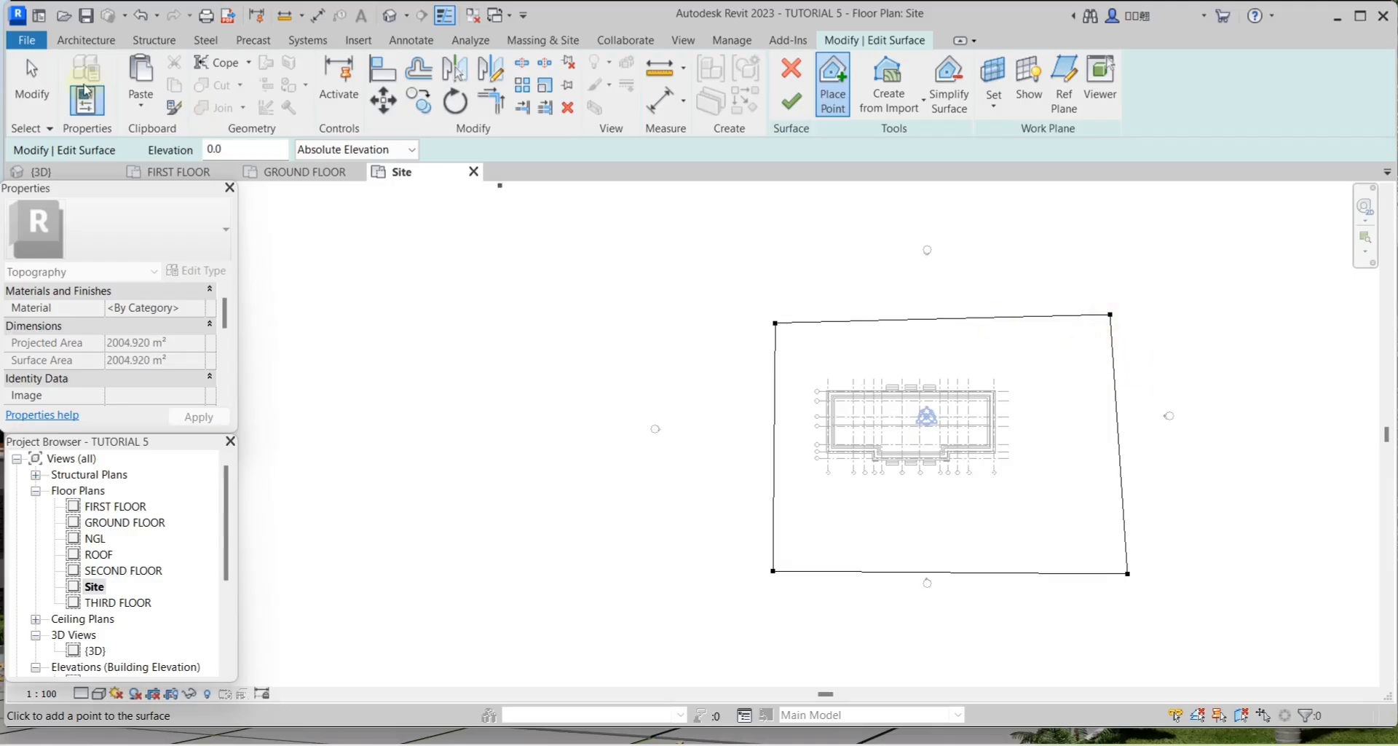
key(Escape)
Nudge the toposurface's corner points to square up its outline around the building
scroll(996, 234, up, 2)
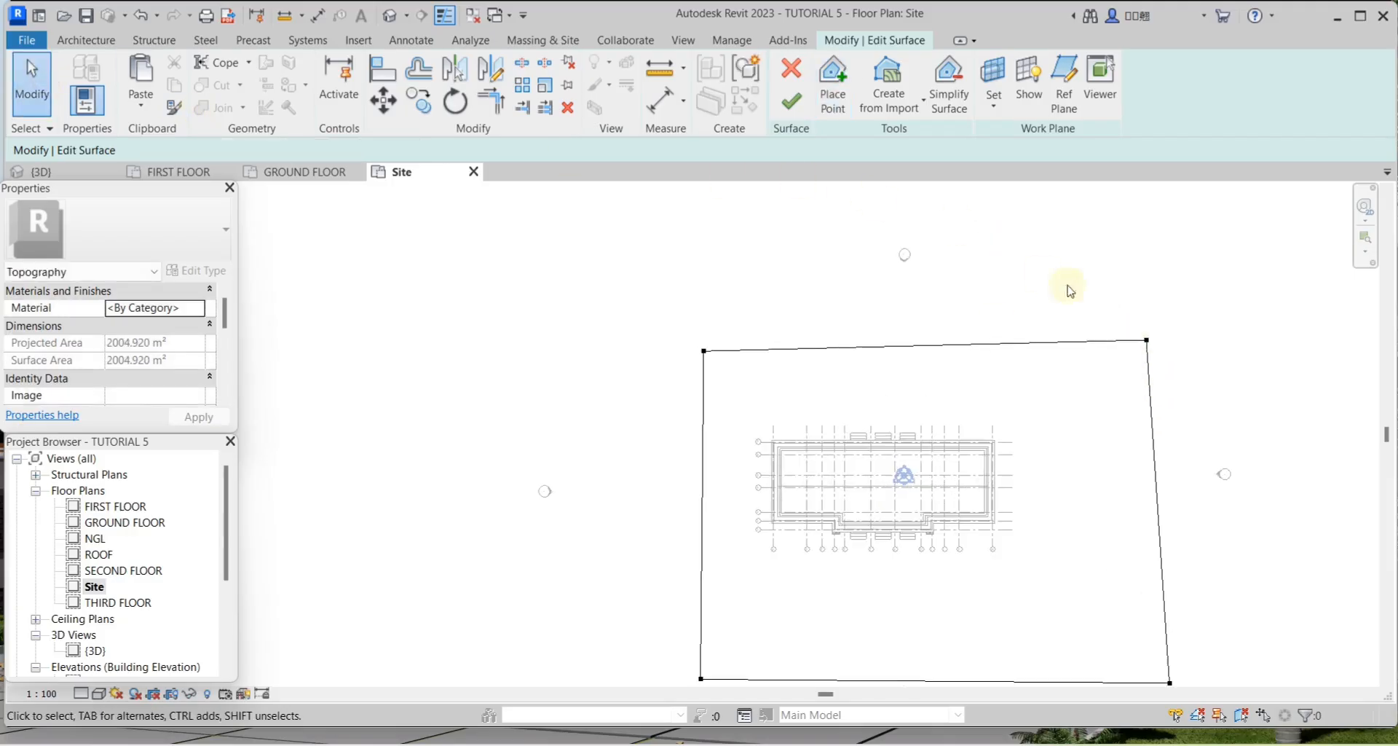
click(1146, 340)
scroll(1146, 340, up, 2)
key(Right)
key(Right)
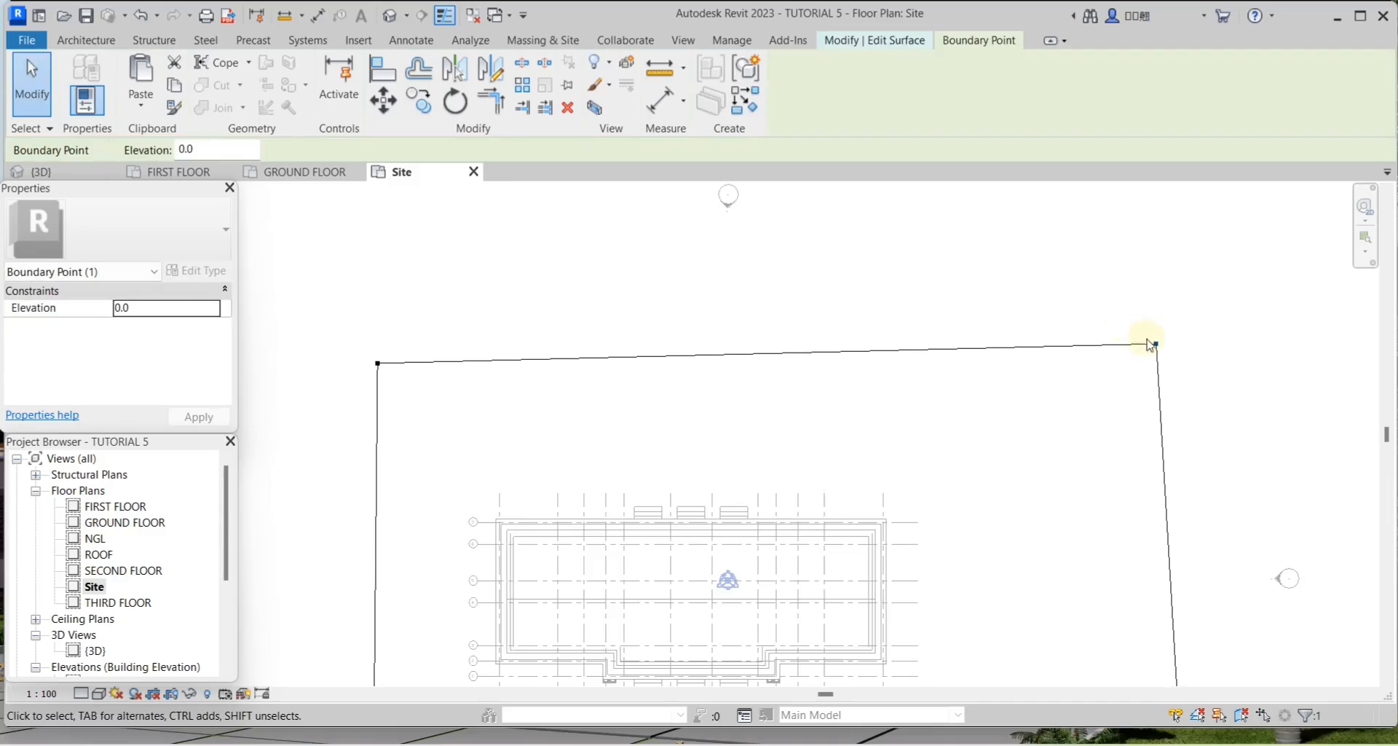
scroll(1088, 326, down, 2)
key(Right)
key(Right)
scroll(1087, 318, down, 2)
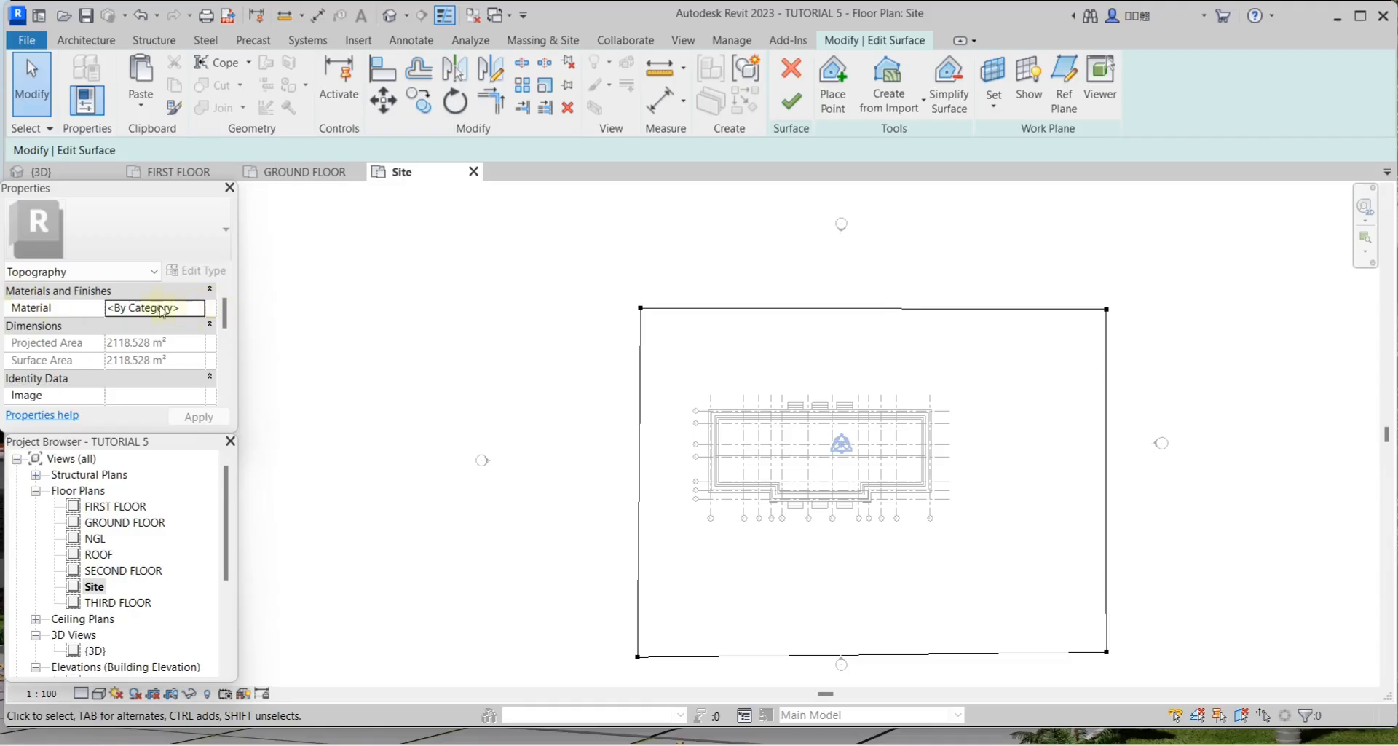
Assign the GRASS material to the toposurface and finish editing the surface
click(197, 310)
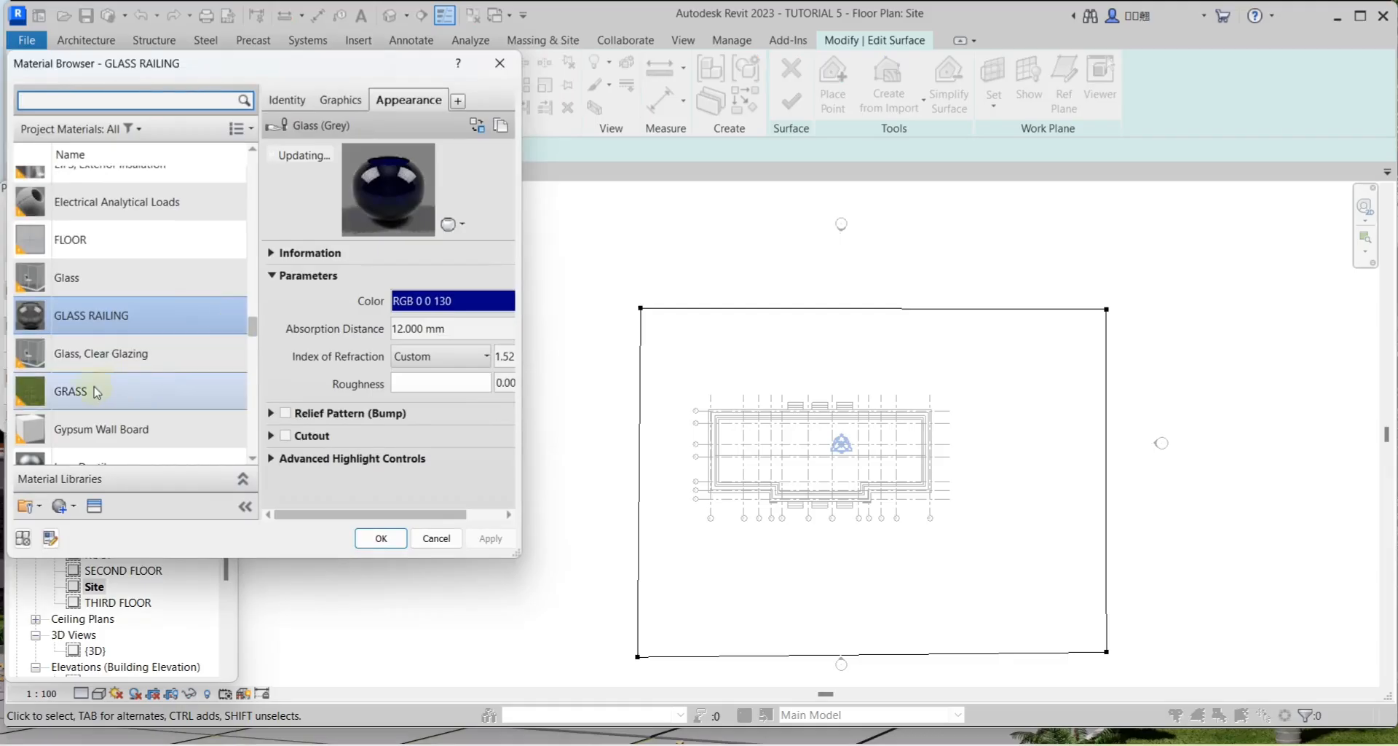
click(111, 398)
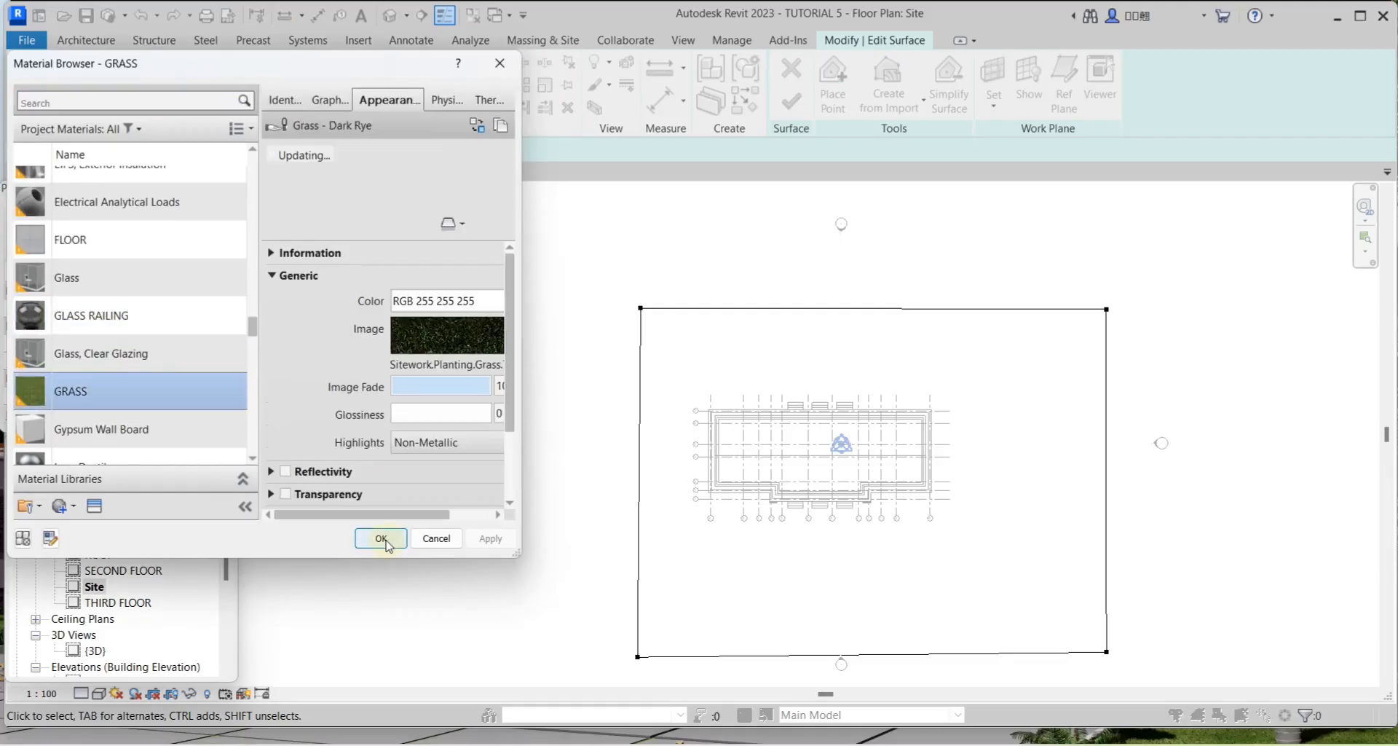
click(381, 538)
click(792, 117)
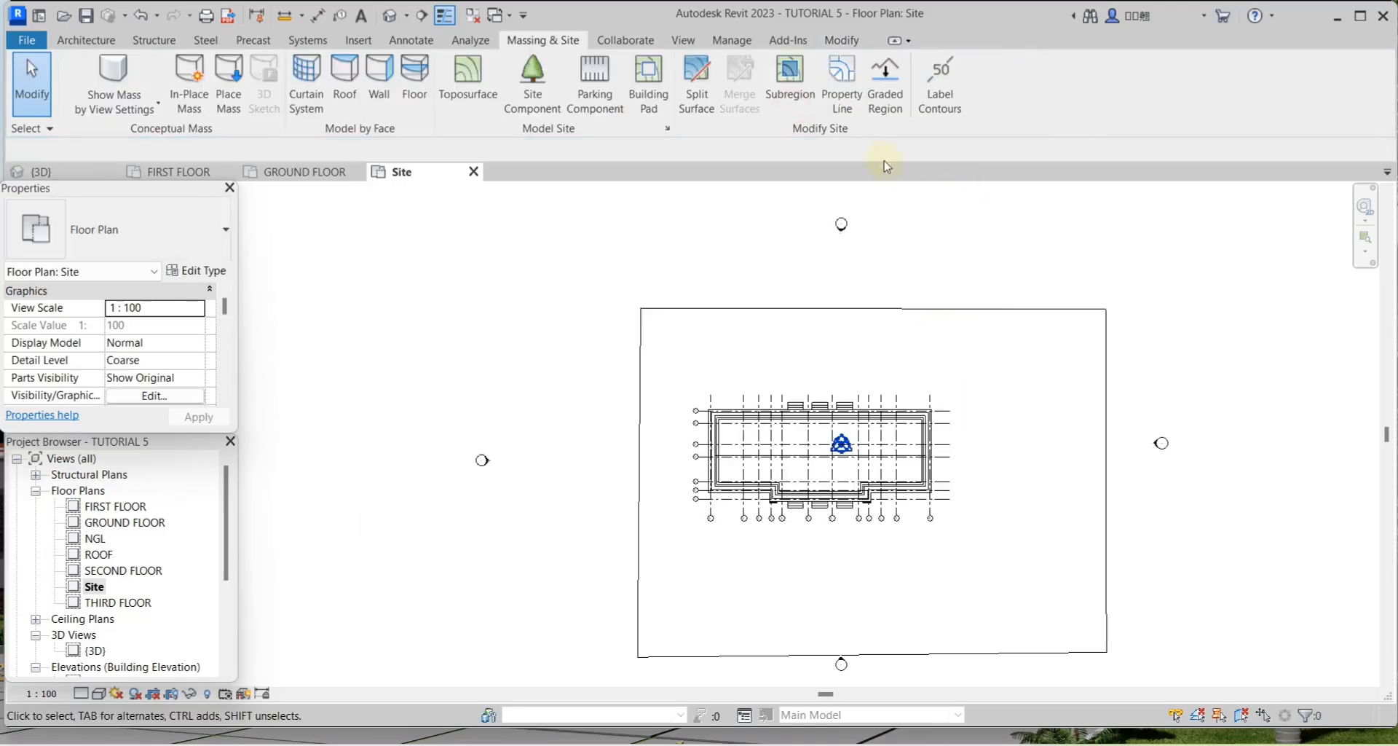
Create a subregion on the toposurface with a rectangular boundary enclosing the building
click(790, 83)
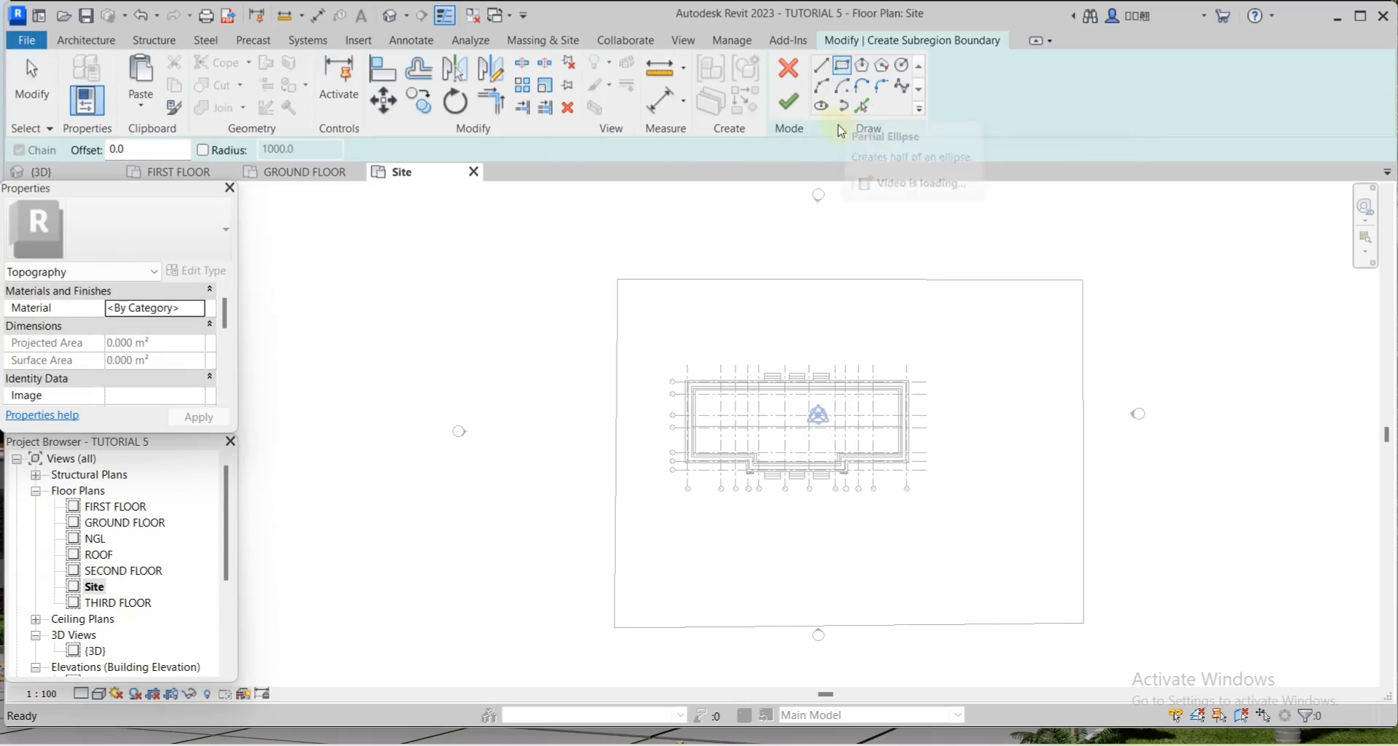
click(663, 326)
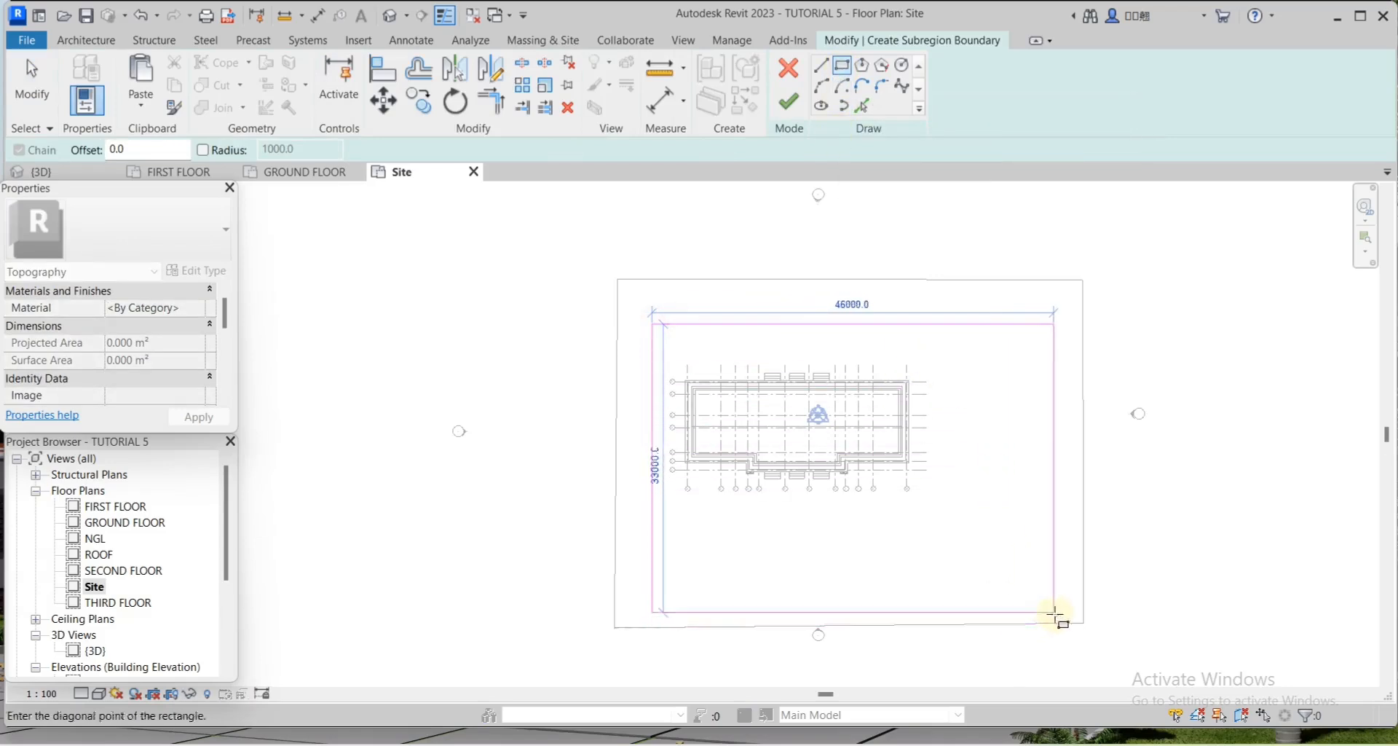
click(1016, 618)
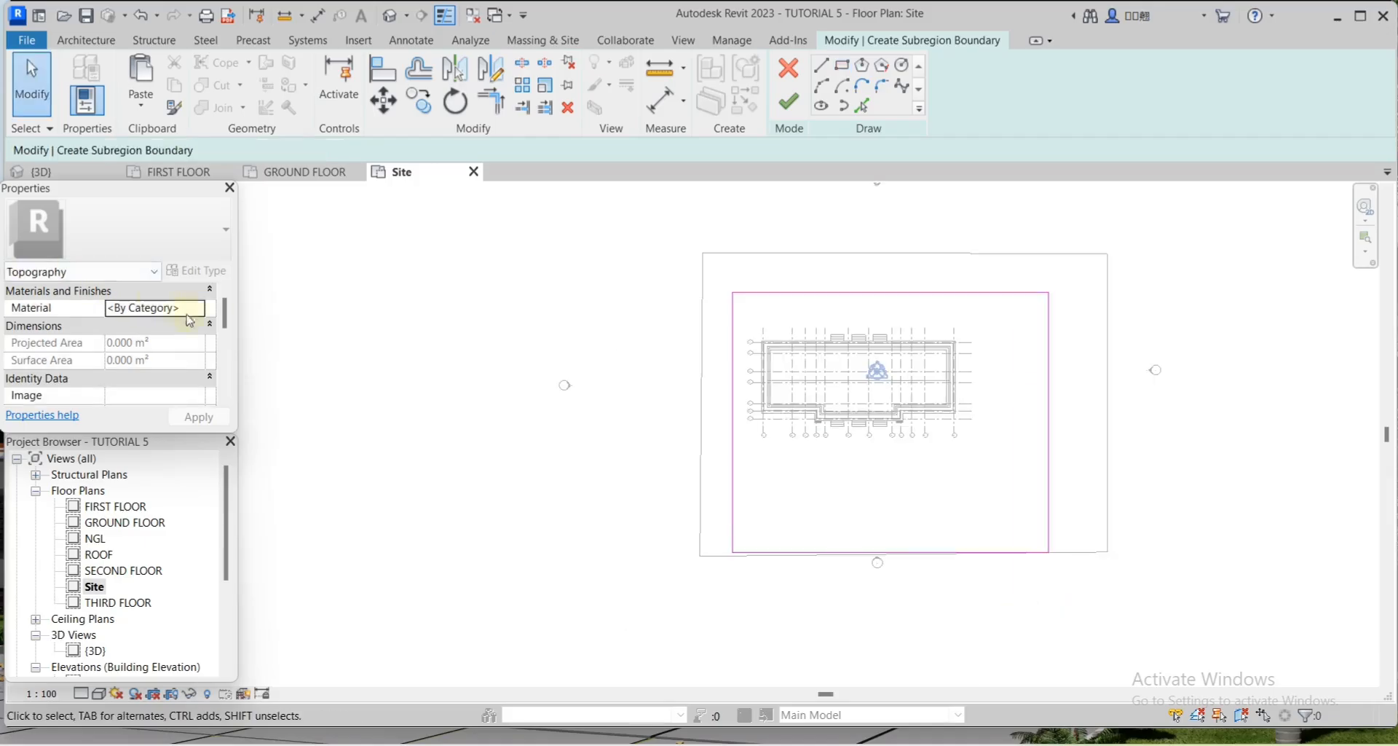
Assign the subregion a project material whose appearance is replaced with the Blocks asset, and finish the boundary
click(189, 320)
scroll(191, 368, down, 3)
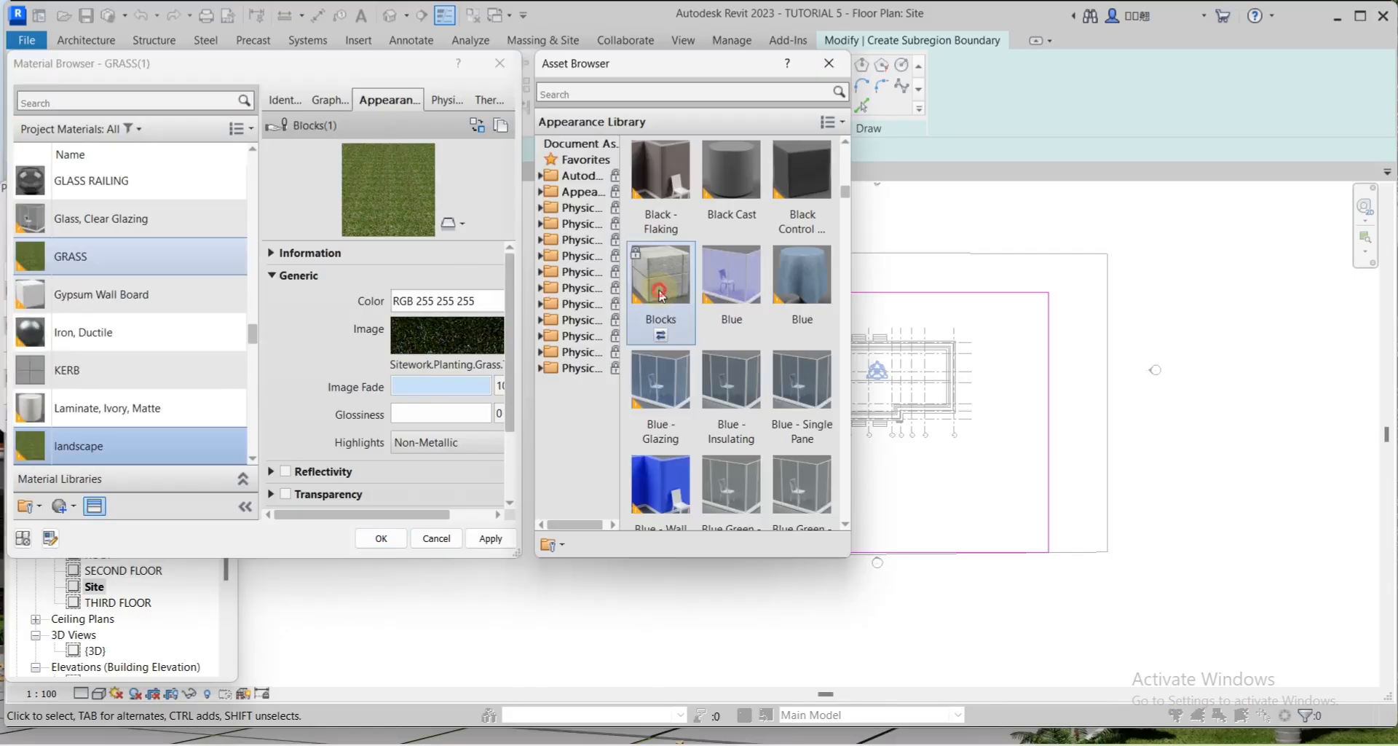
double_click(660, 291)
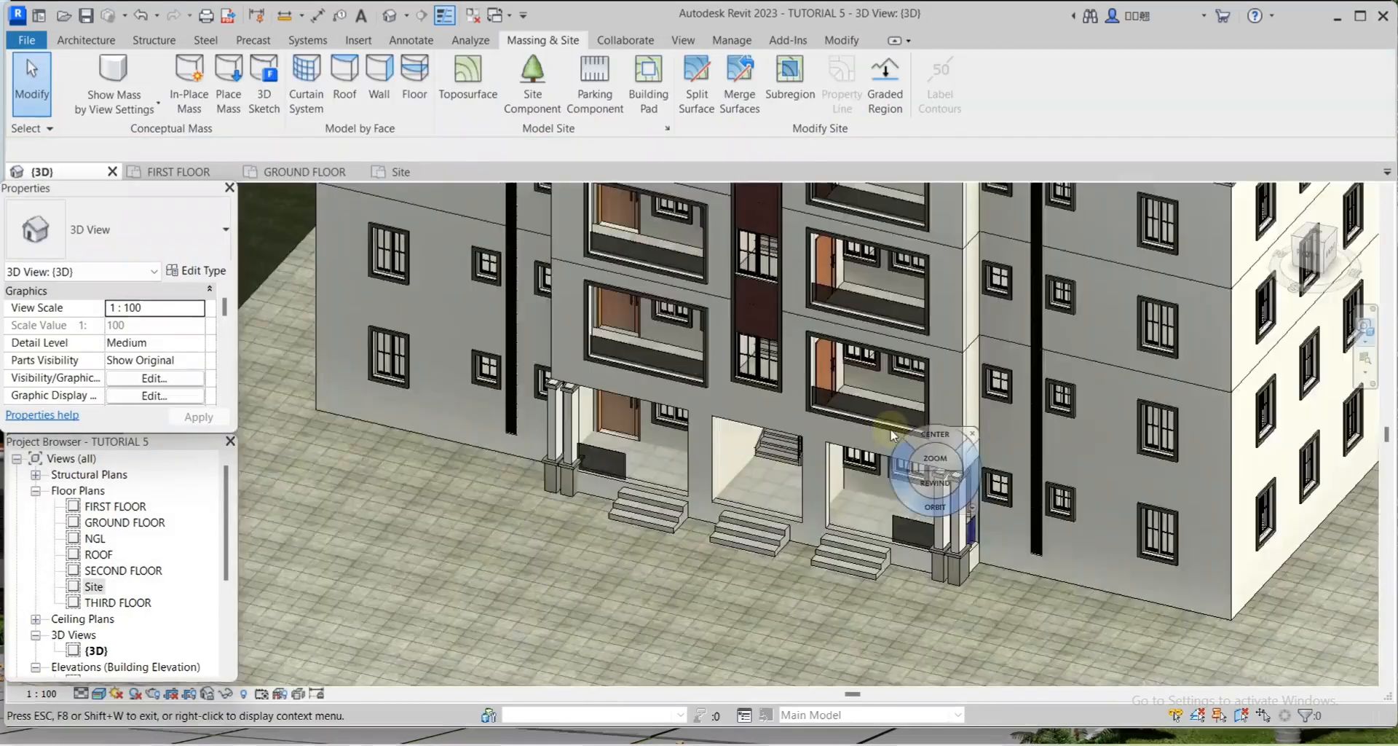
Examine the paved subregion and the grass strip around the building in the 3D view
scroll(894, 435, down, 2)
scroll(992, 558, up, 5)
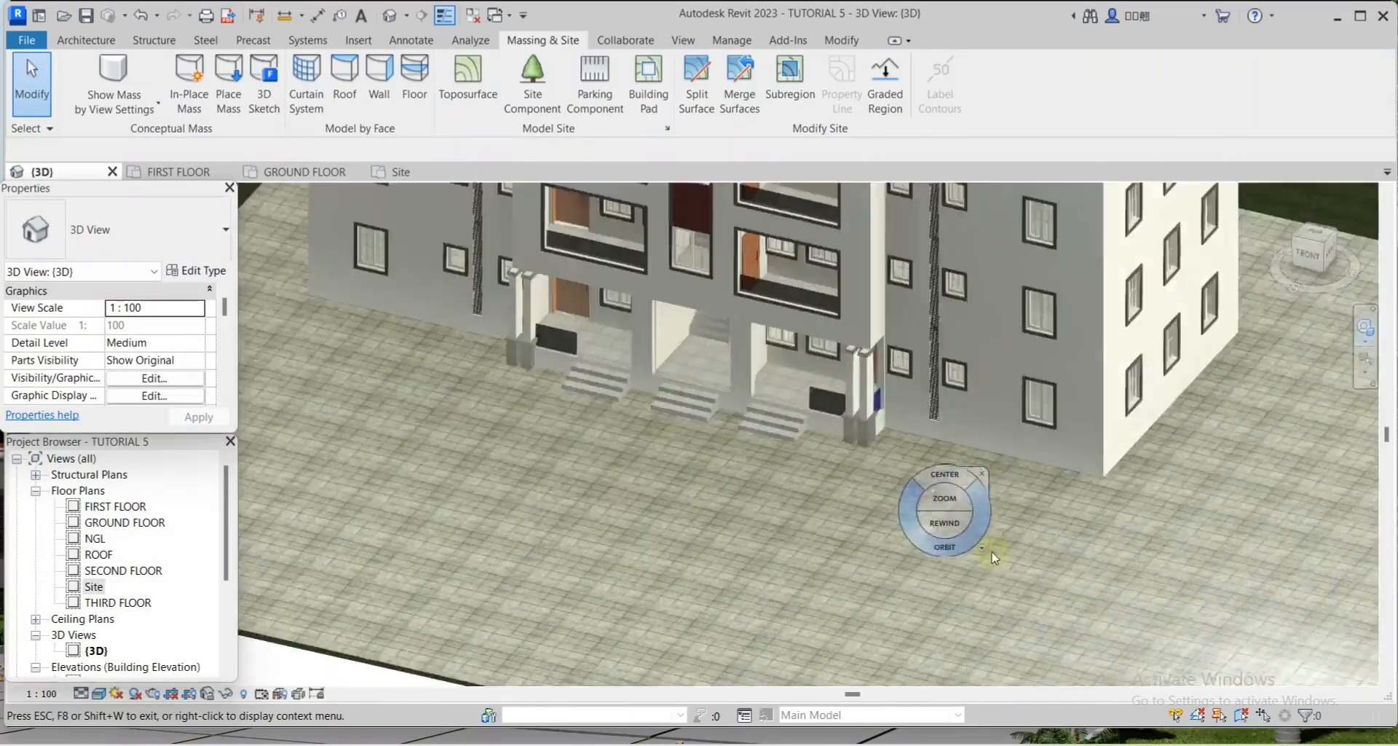
scroll(1104, 547, down, 6)
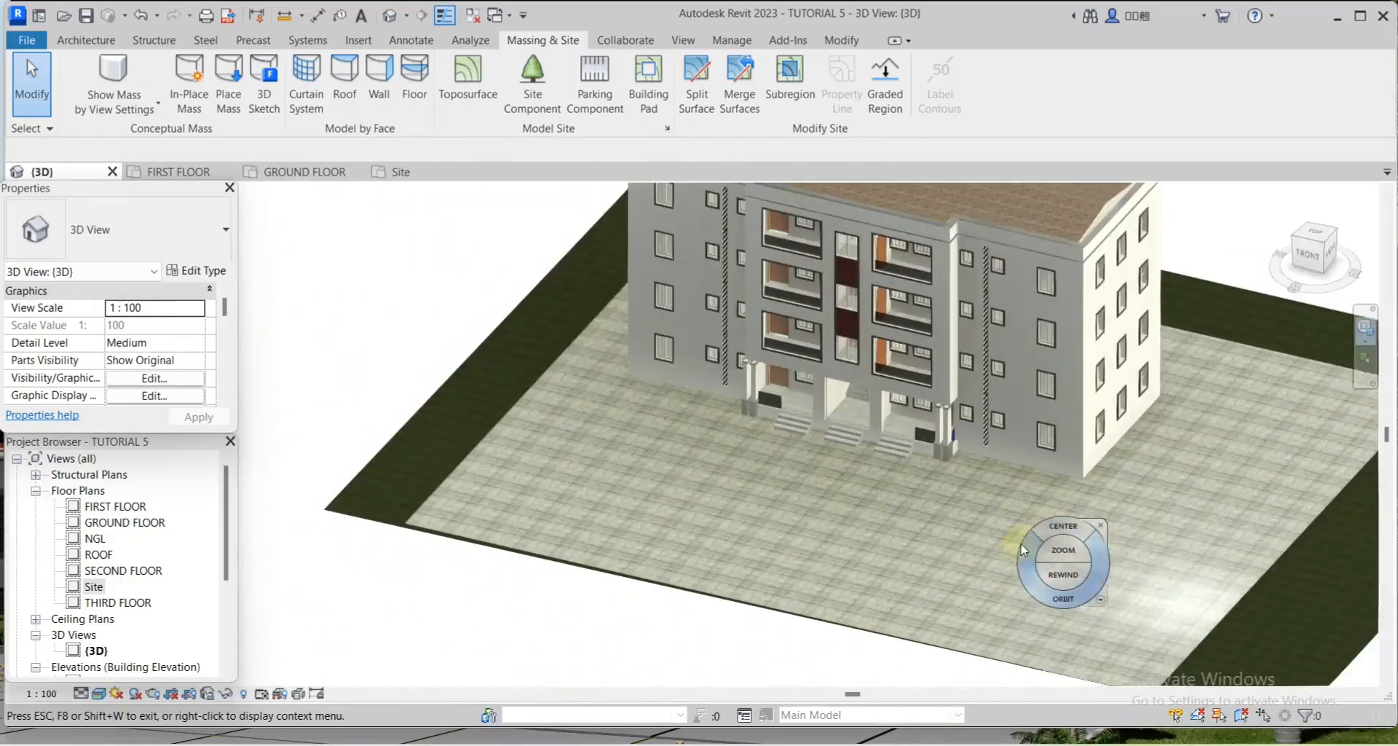
drag(1019, 555, 1022, 559)
shift+middle_drag(1022, 559, 1165, 561)
scroll(598, 529, up, 2)
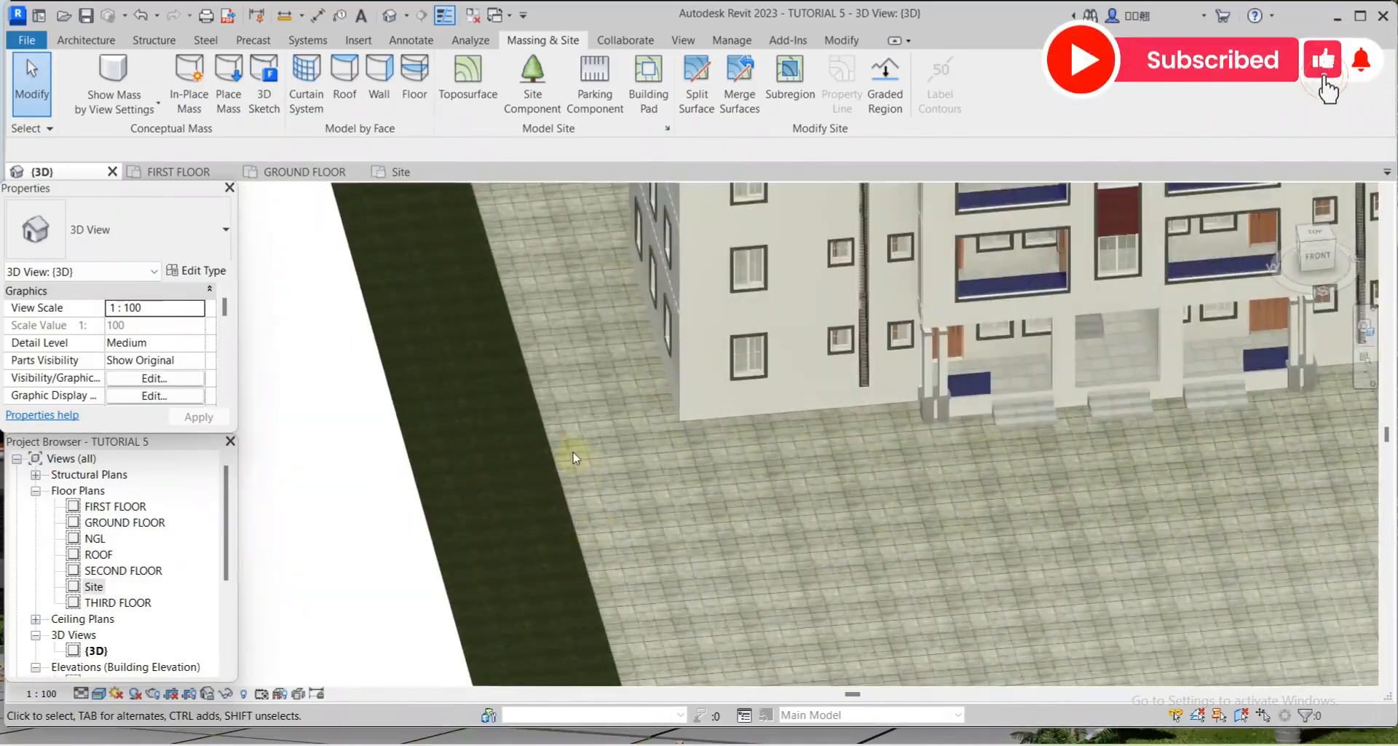
scroll(490, 334, down, 3)
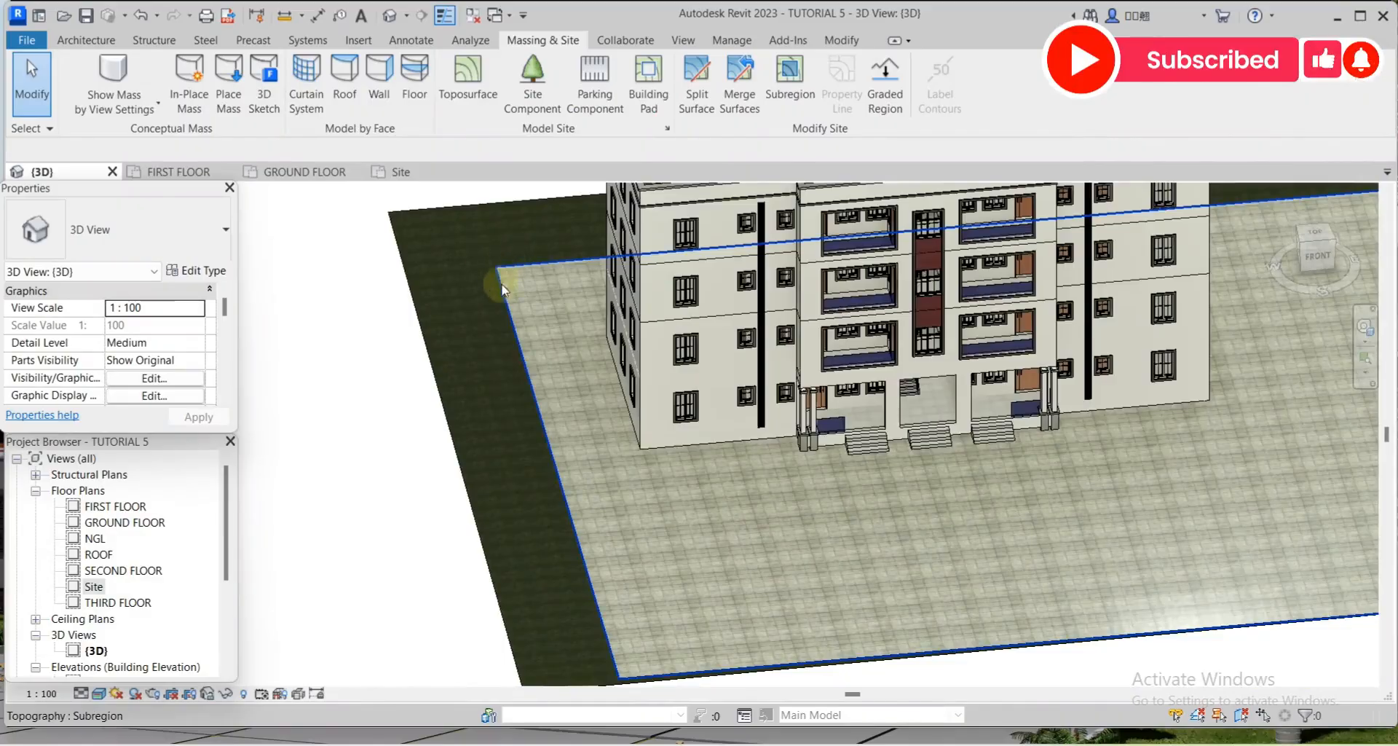
scroll(487, 404, up, 1)
scroll(104, 579, down, 1)
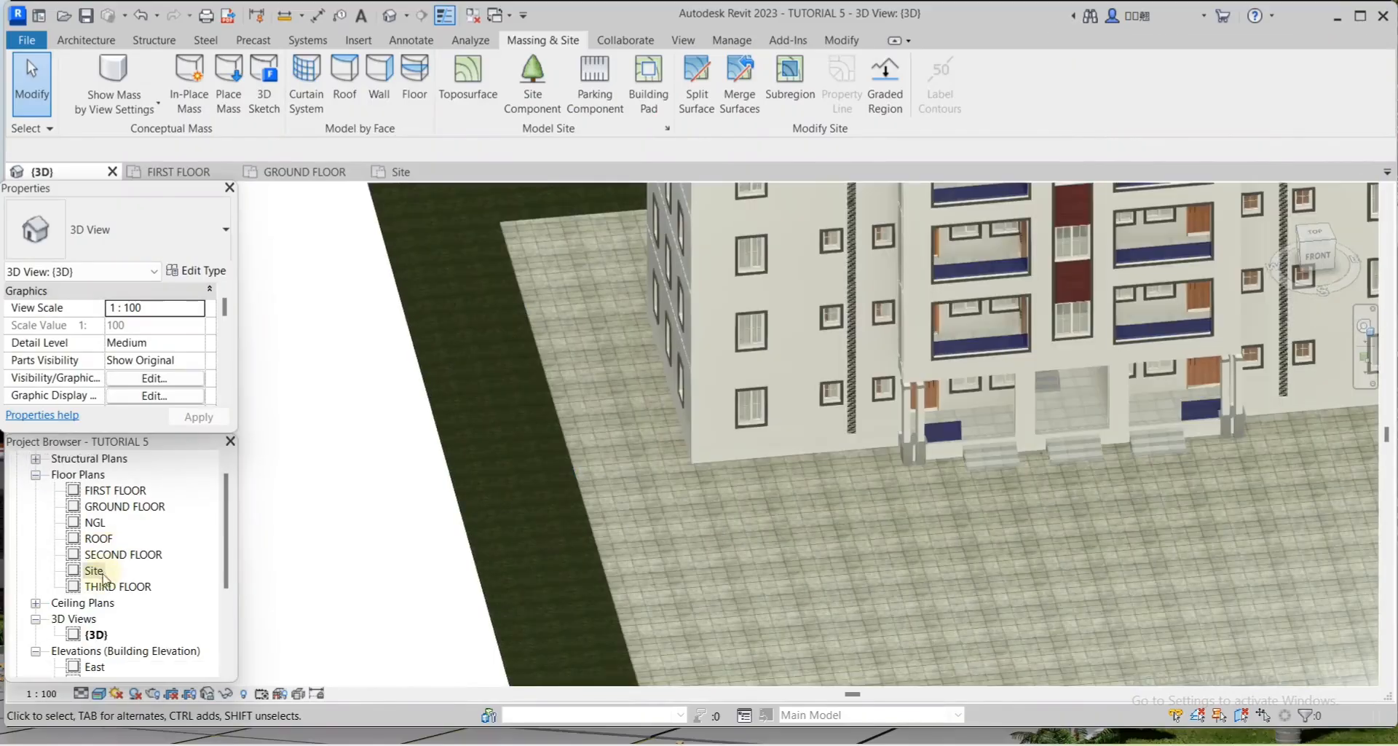
Start a wall in the Site plan and duplicate its type as Generic - 200mm 2
double_click(93, 524)
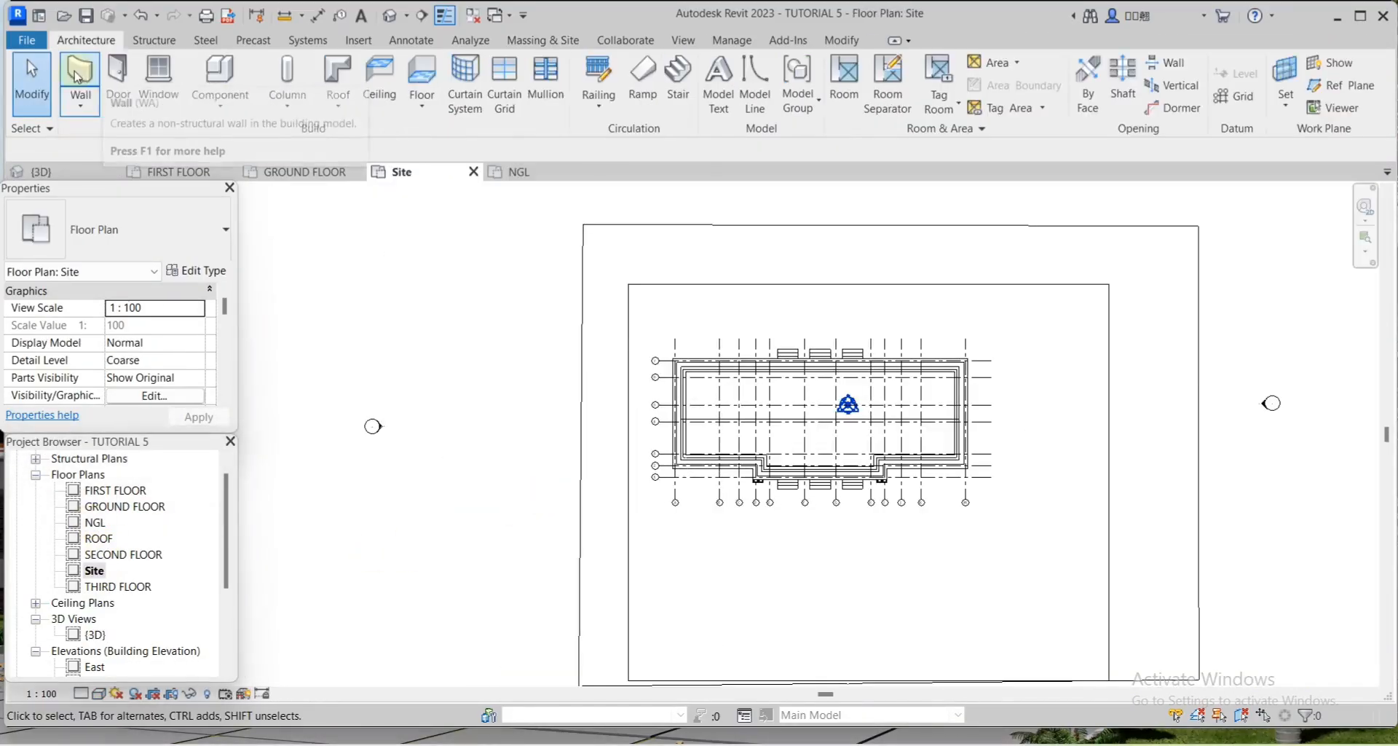
click(77, 75)
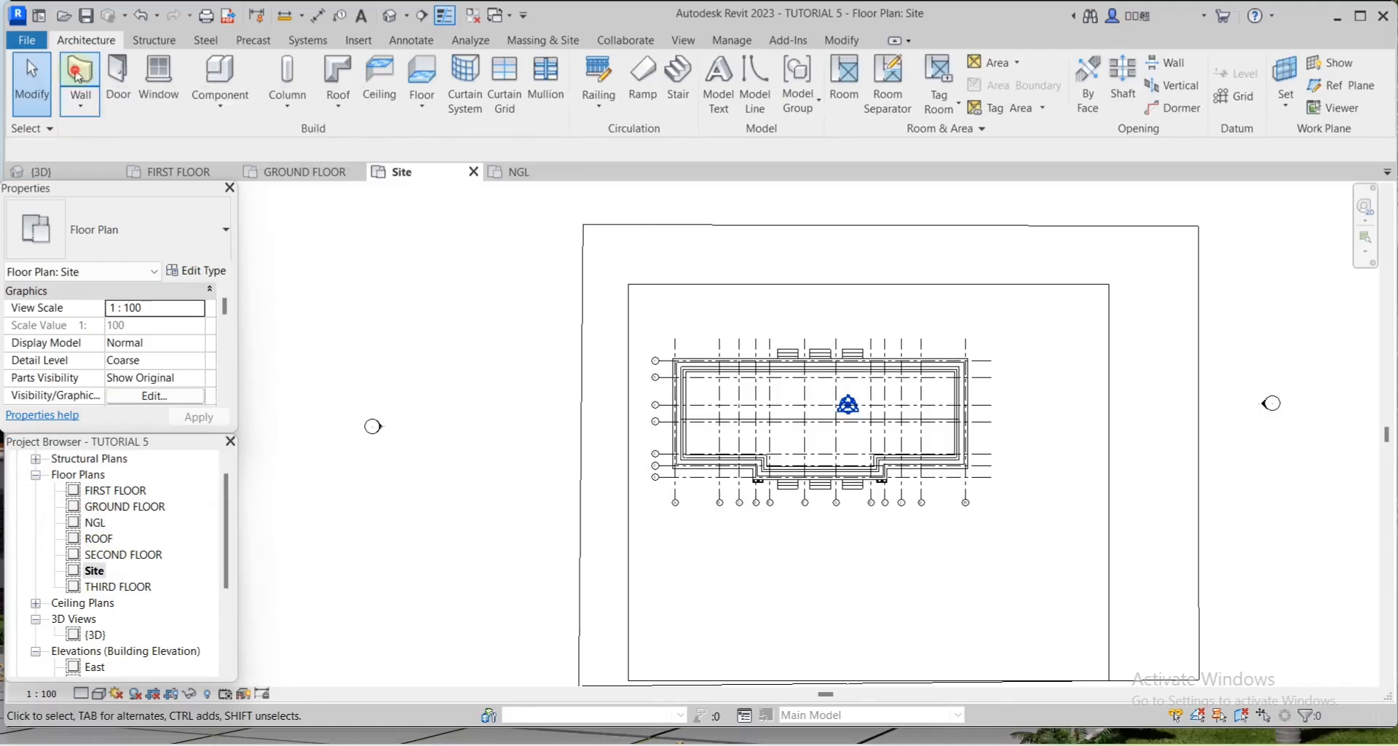
click(195, 271)
click(557, 242)
click(437, 482)
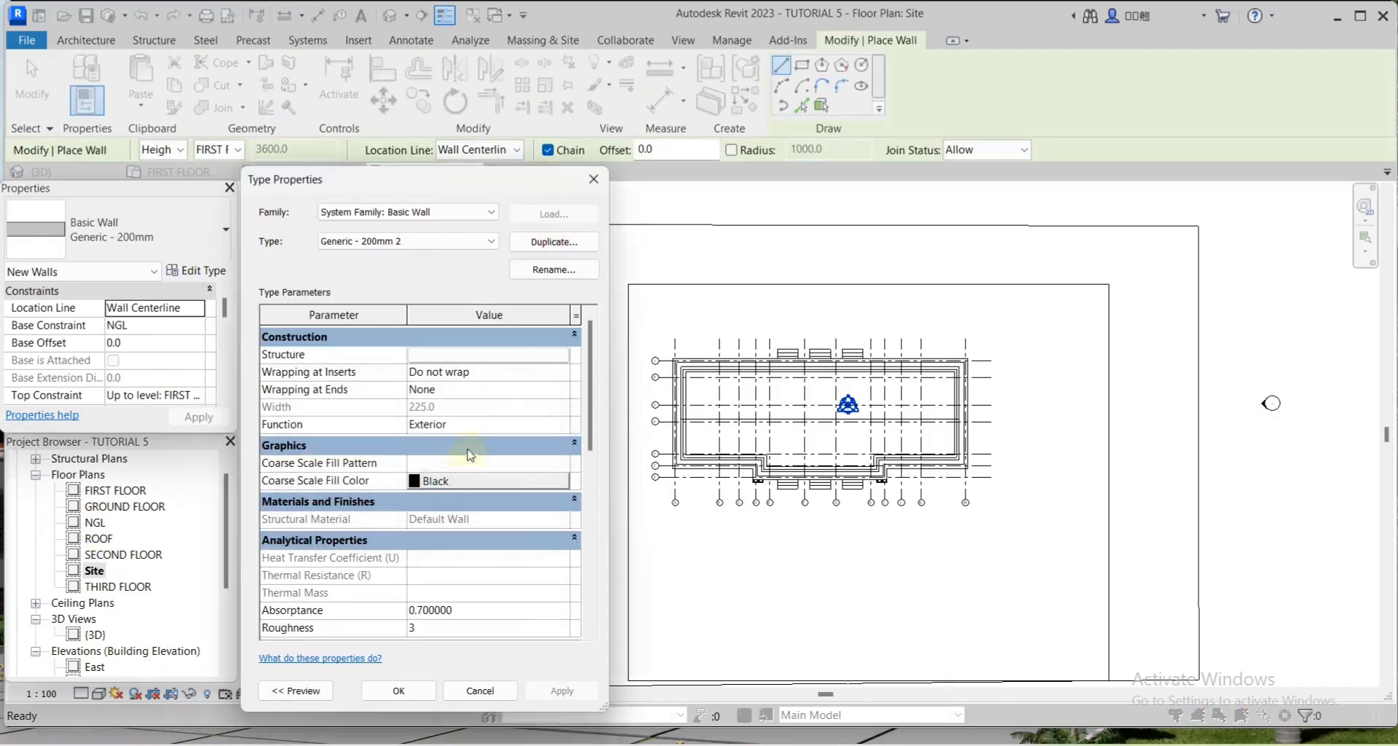
Set the new wall type's structure layer to 125 mm thickness with the KERB material
click(488, 357)
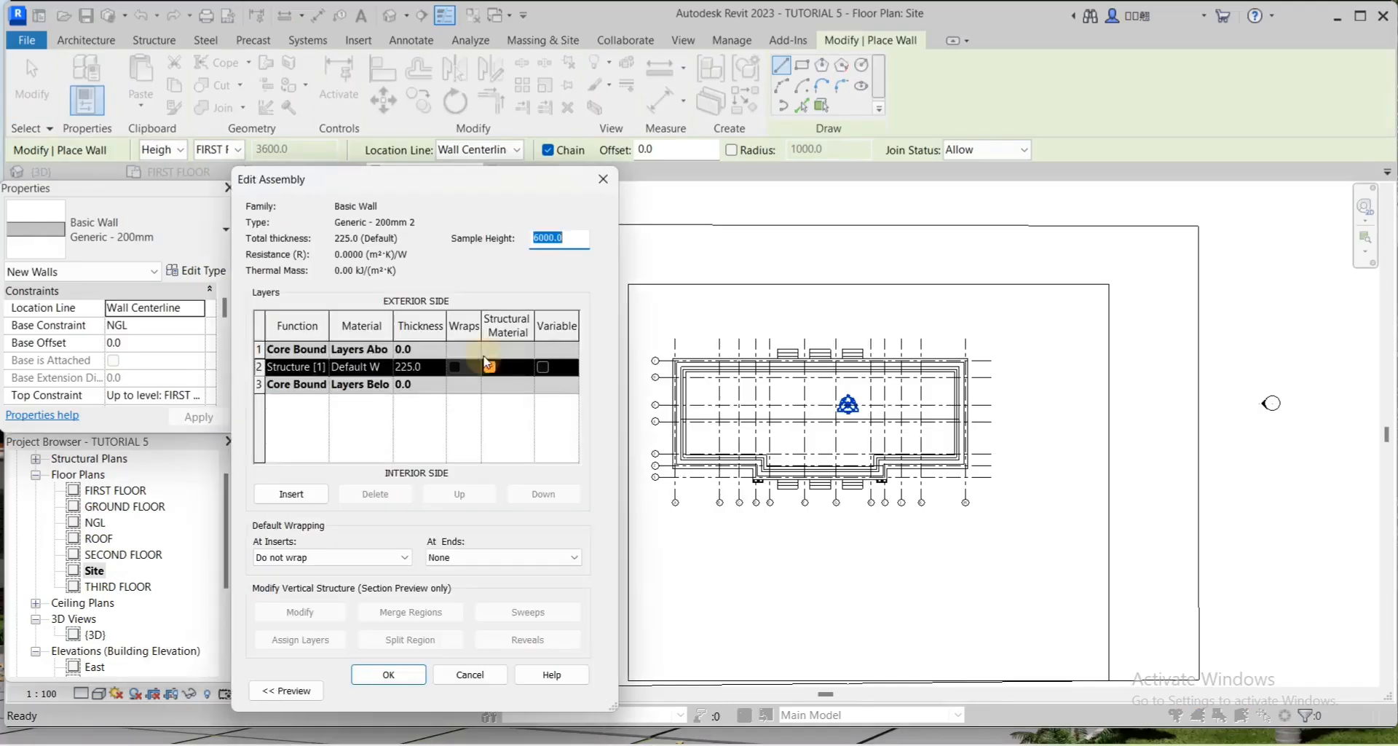
click(431, 367)
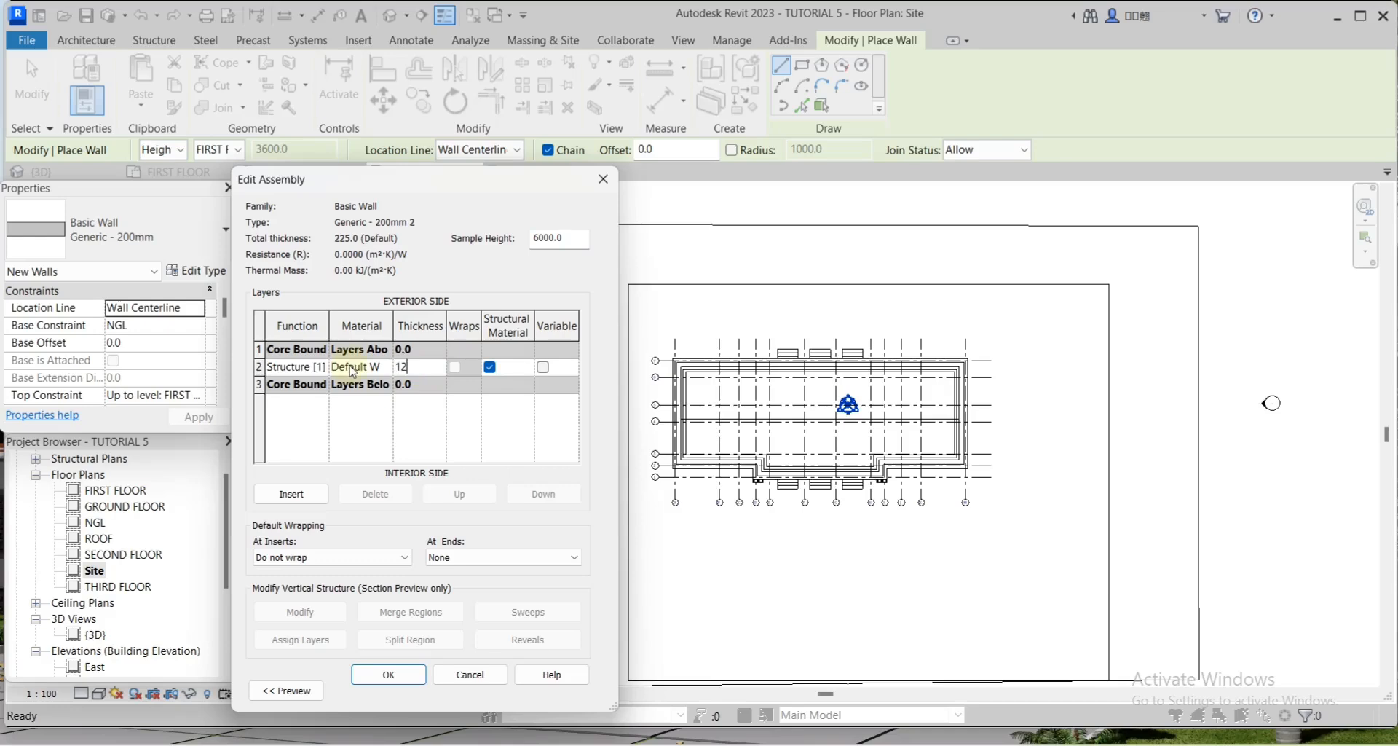
click(389, 368)
click(389, 368)
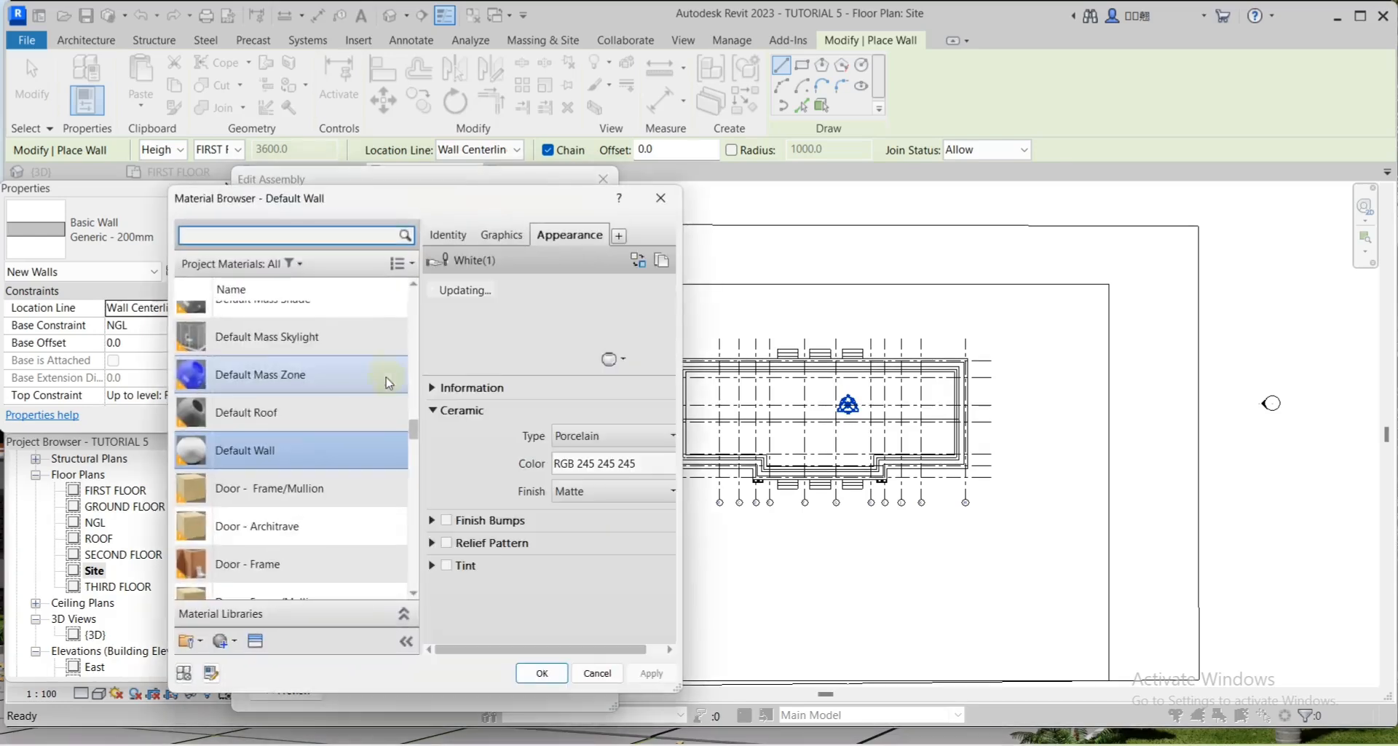
drag(415, 430, 414, 470)
click(403, 478)
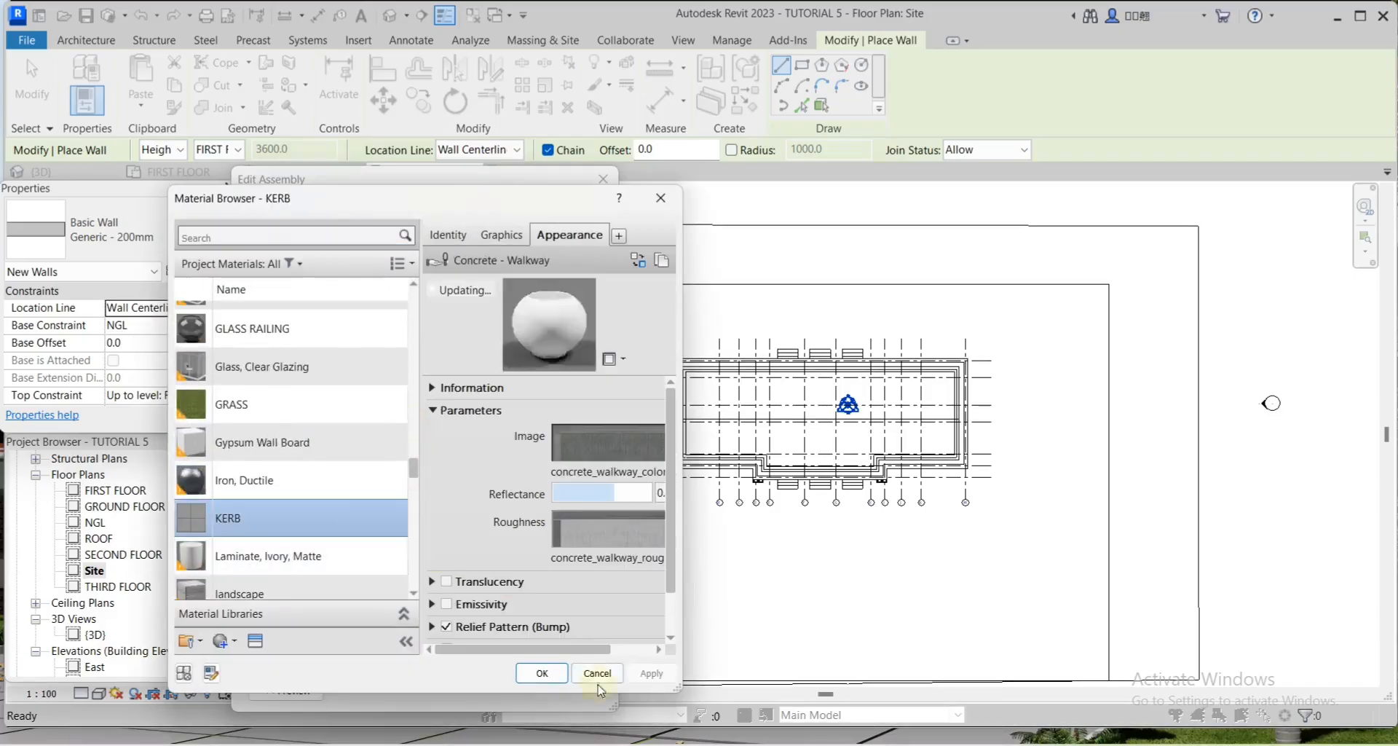
click(543, 672)
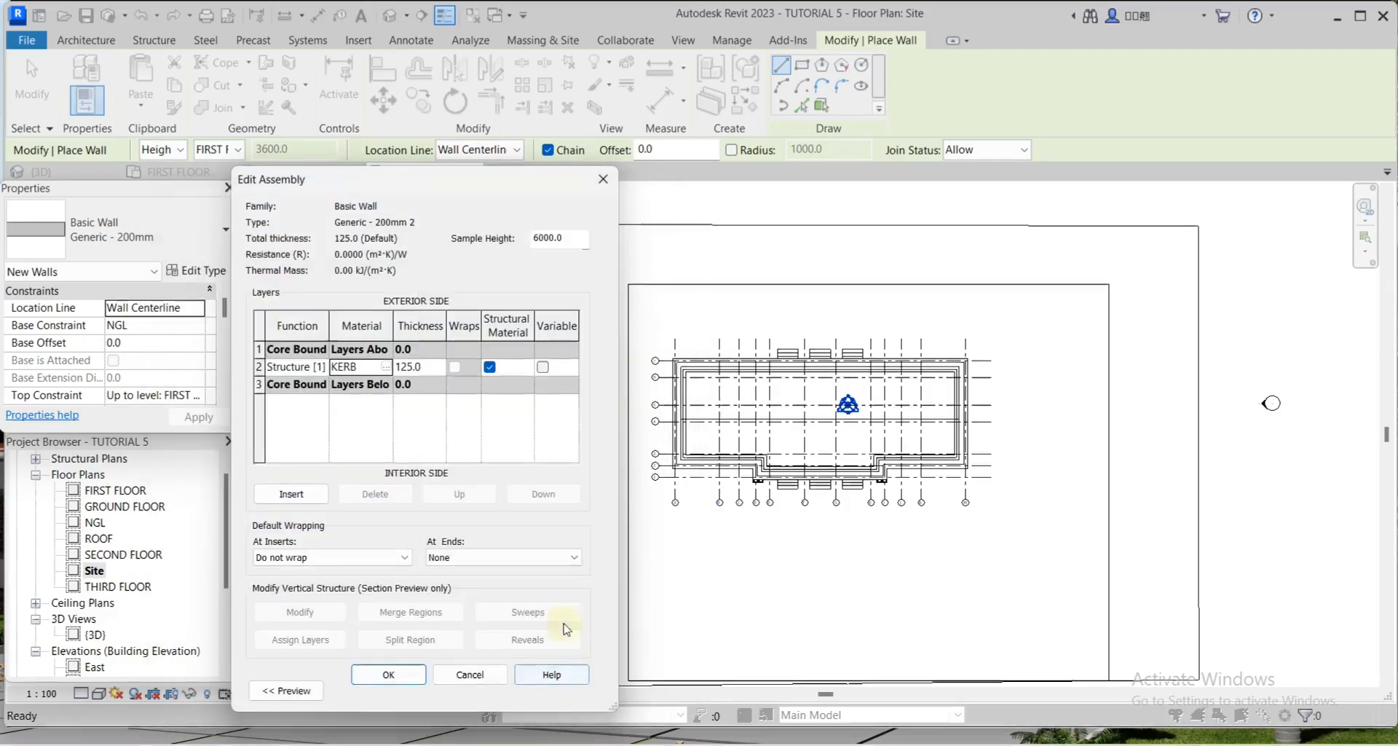
click(397, 674)
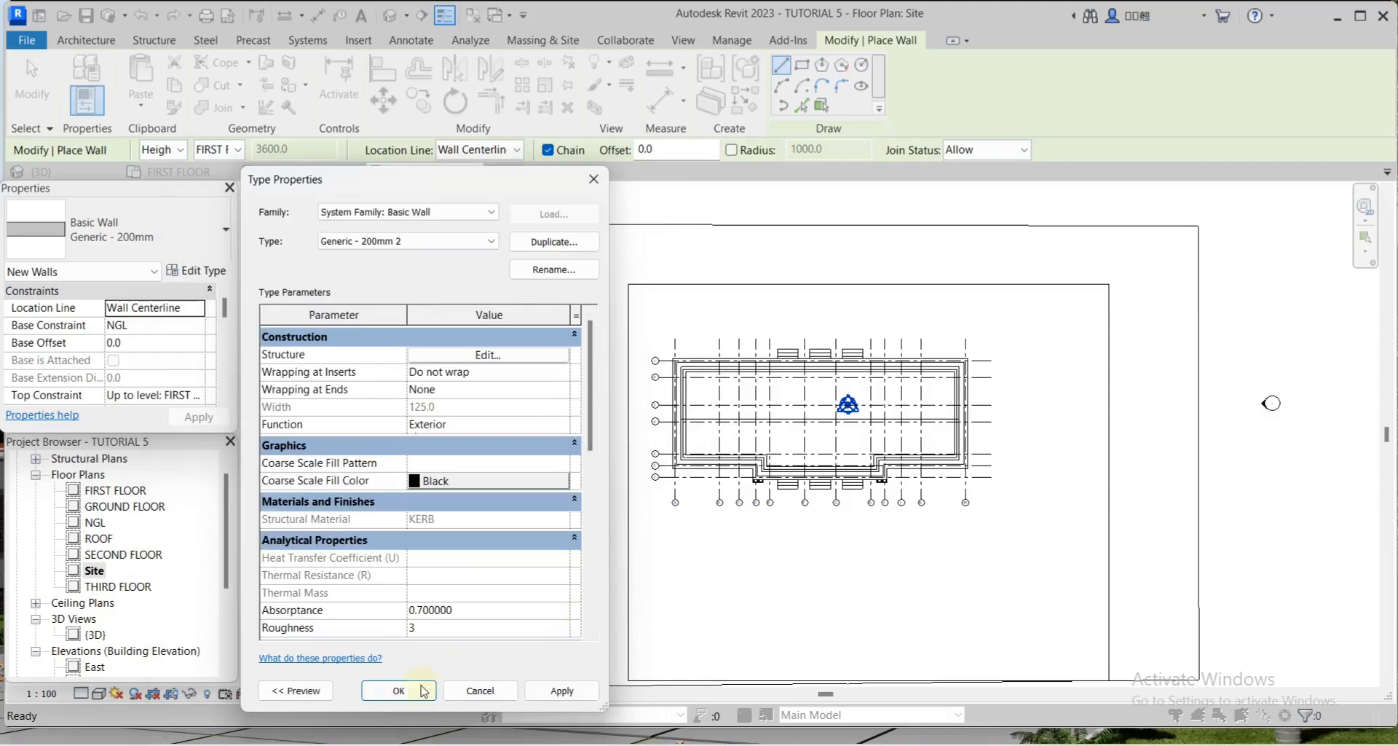
click(398, 690)
Make the new wall's top constraint Unconnected with an unconnected height of 125 mm
scroll(158, 365, down, 1)
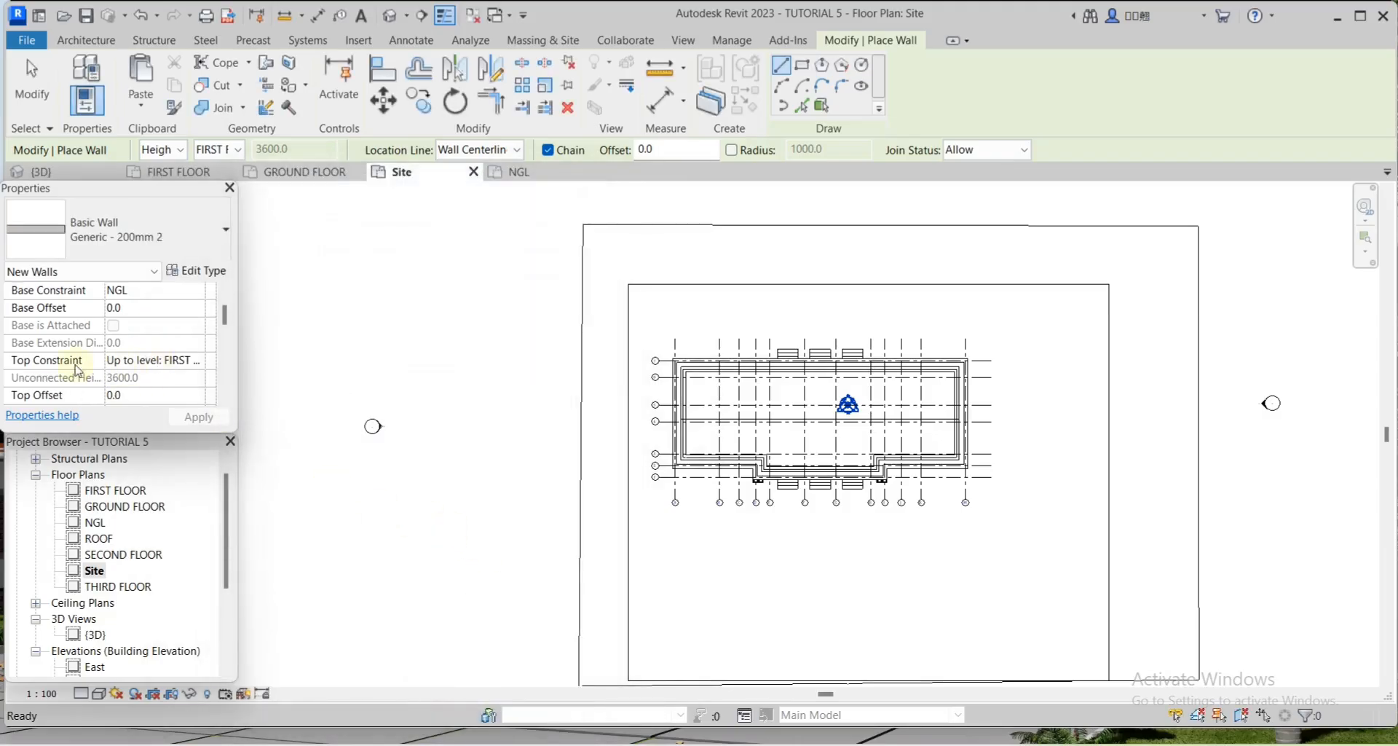
click(174, 362)
click(201, 361)
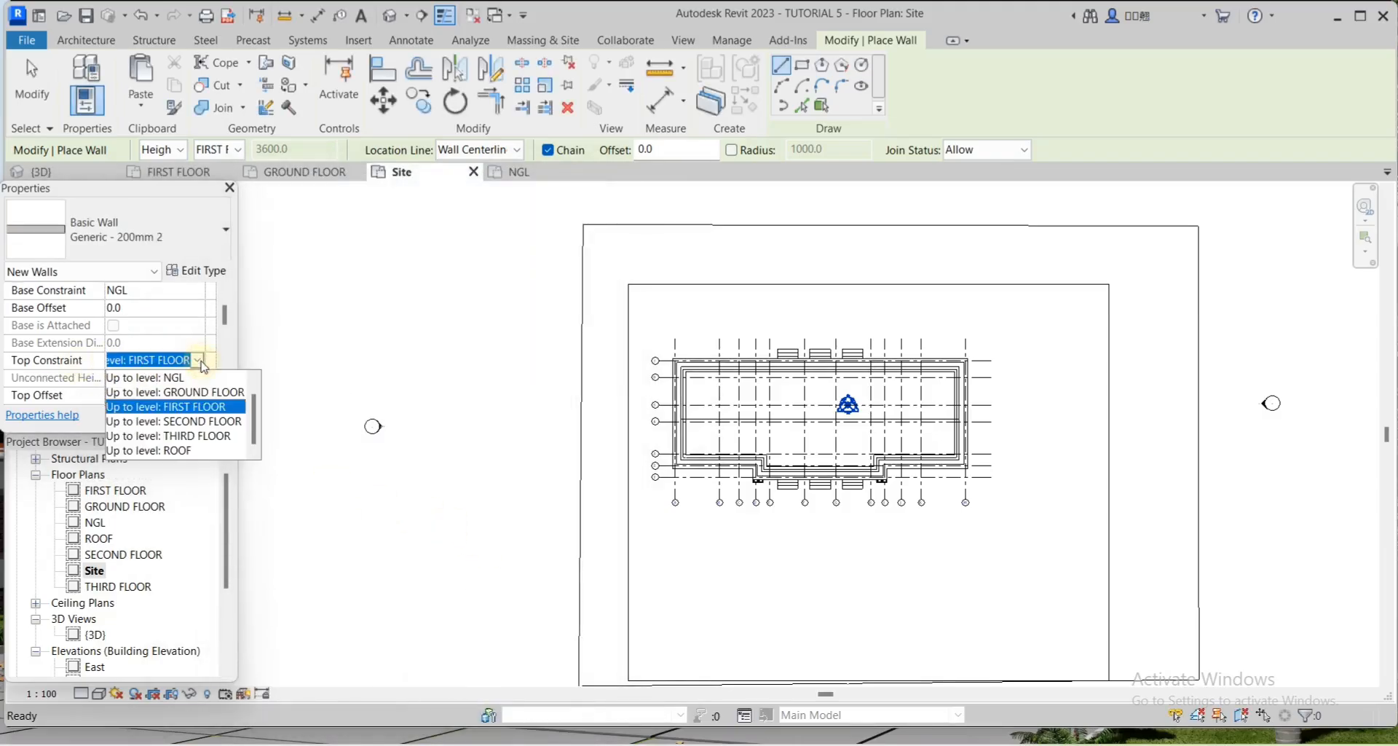
scroll(166, 384, up, 1)
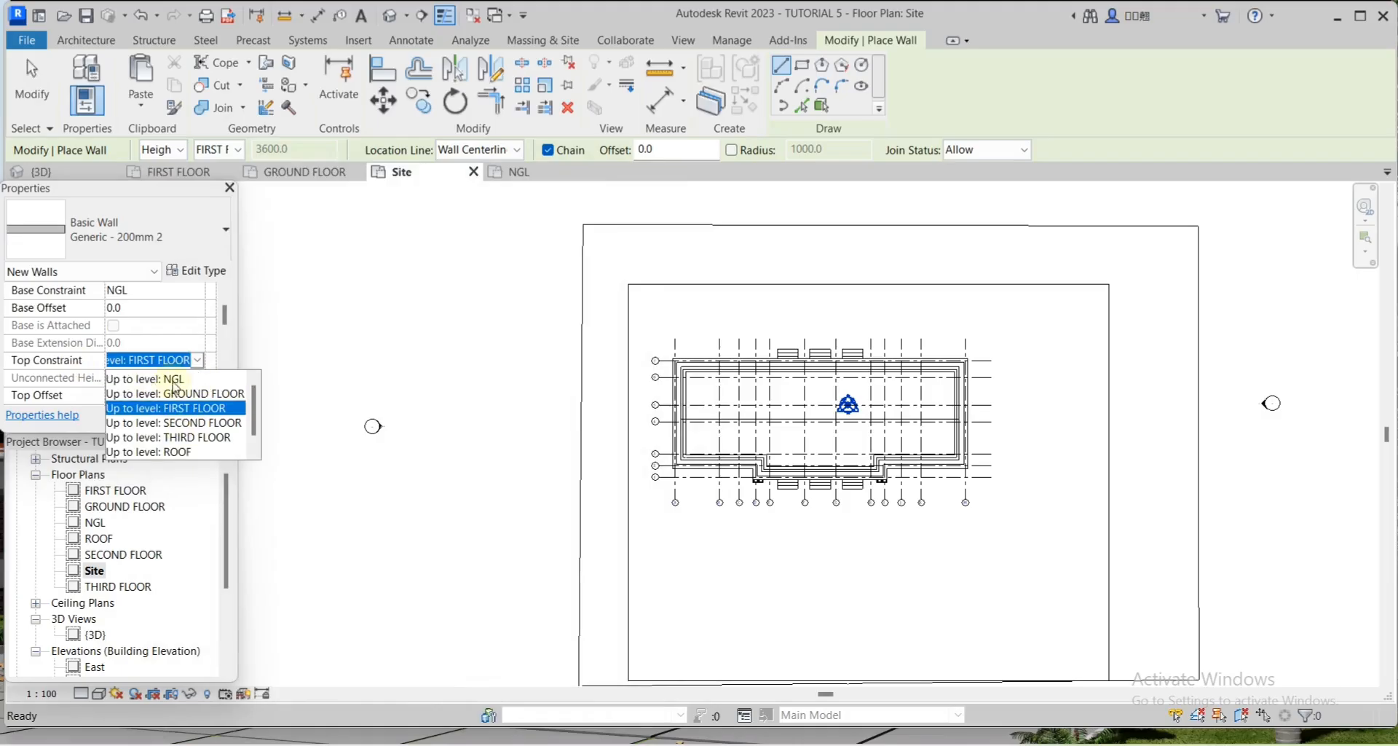
click(153, 377)
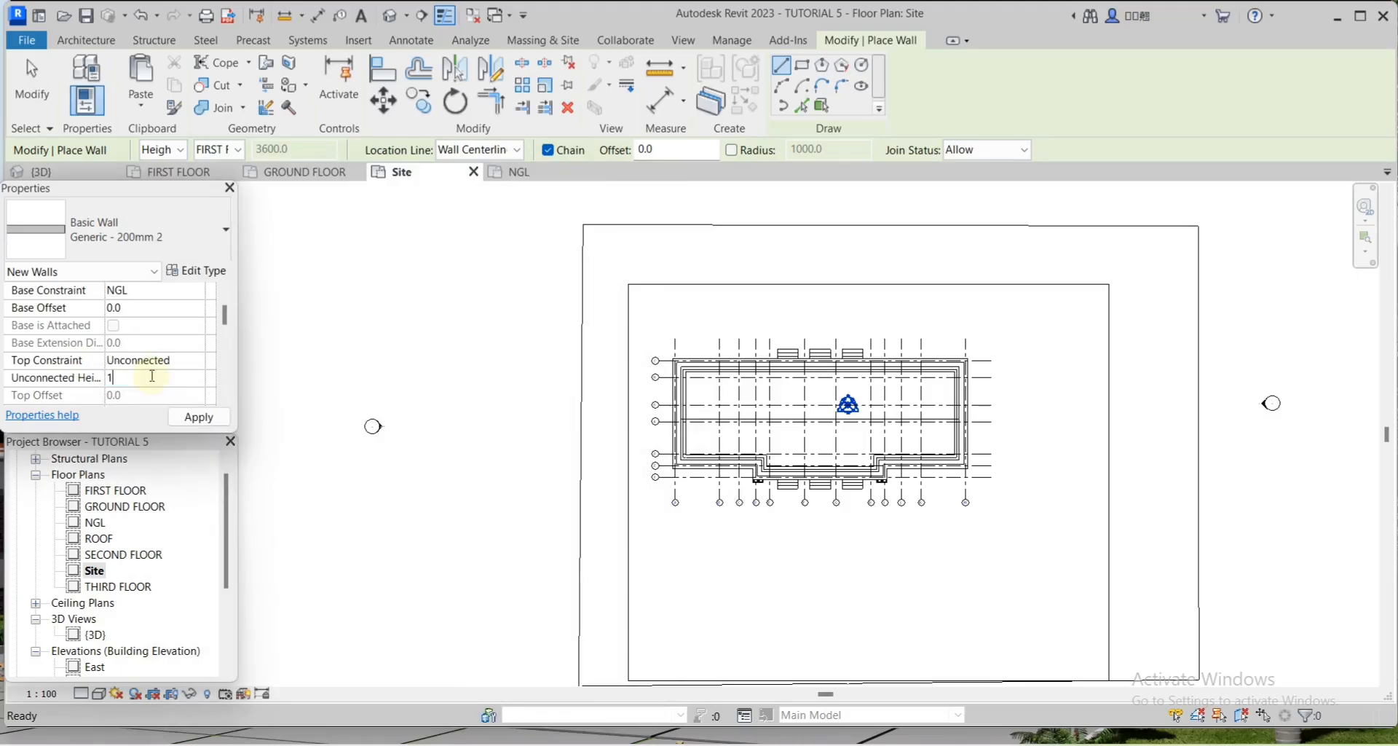
scroll(625, 320, up, 1)
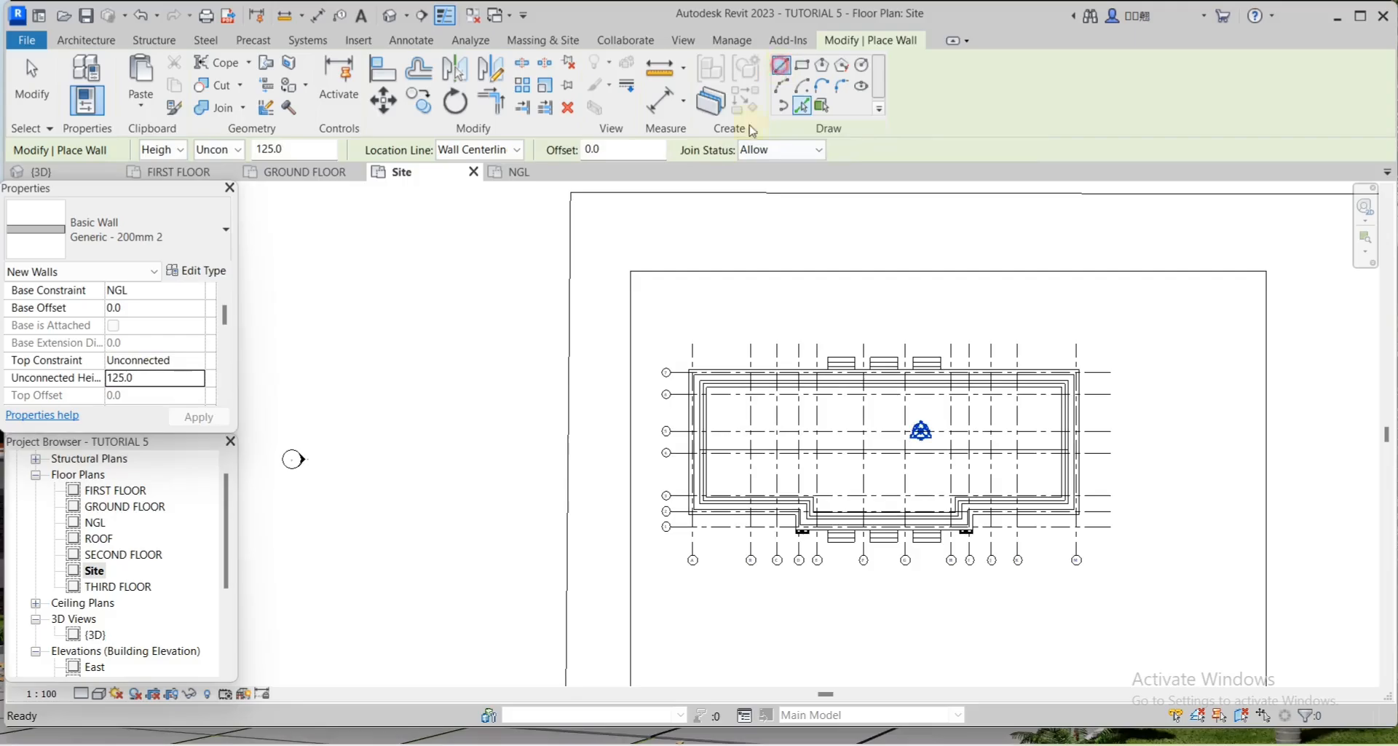
Draw the kerb wall along the rear and both side edges of the paved subregion
click(629, 272)
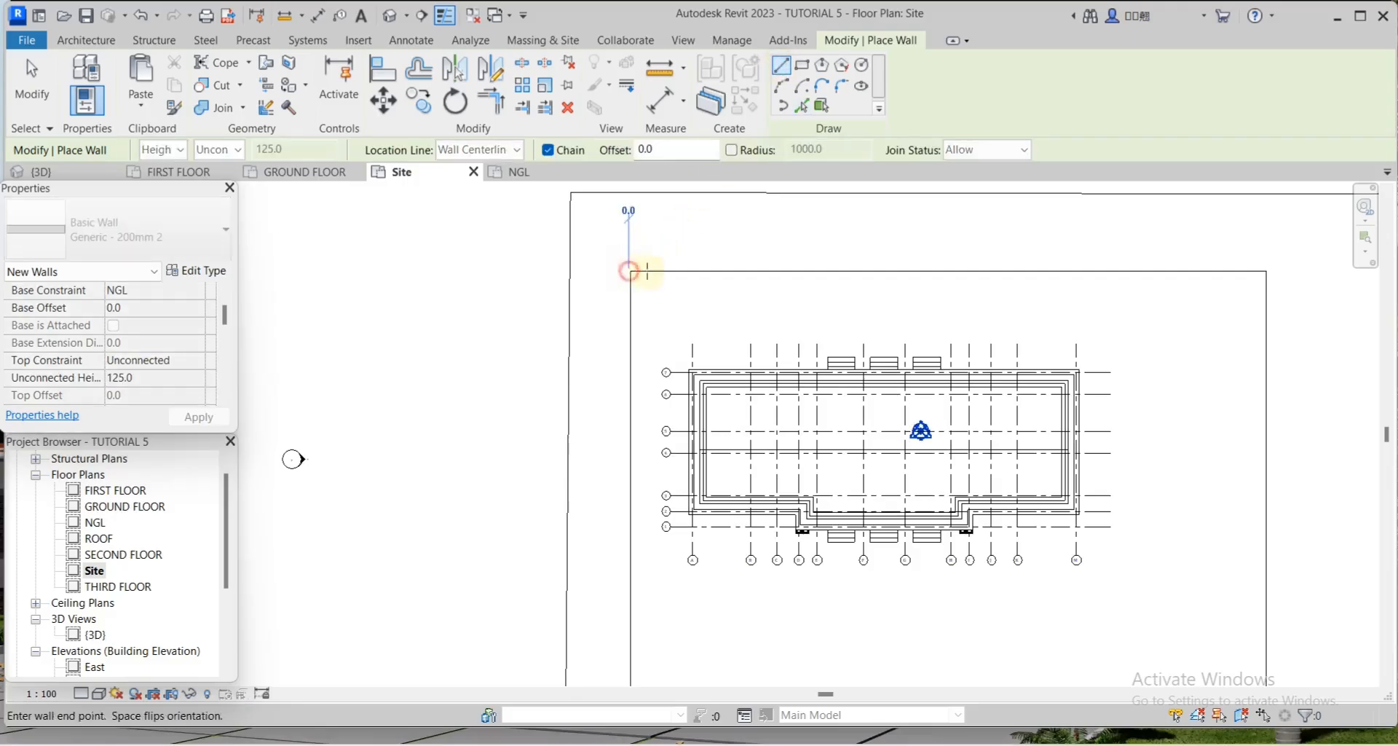
scroll(1254, 262, down, 1)
click(1263, 278)
key(Escape)
scroll(1263, 291, down, 1)
scroll(1261, 601, up, 2)
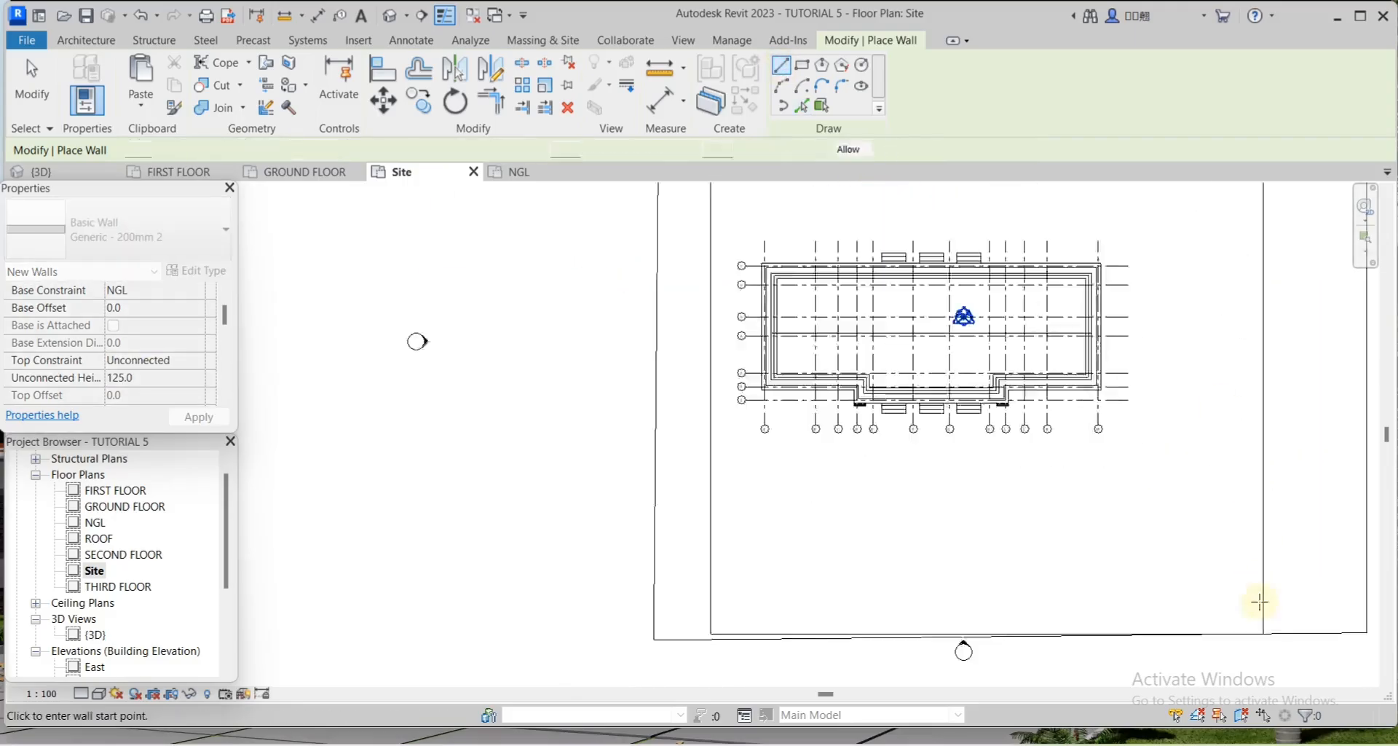
click(1265, 637)
scroll(1254, 624, down, 3)
scroll(1259, 345, up, 5)
click(1226, 301)
scroll(1227, 303, down, 4)
scroll(961, 306, up, 5)
click(920, 283)
scroll(950, 295, down, 5)
scroll(951, 504, up, 2)
click(951, 529)
click(32, 80)
Inspect the kerb wall along the paving edge in the Site plan and the 3D view
scroll(946, 386, up, 9)
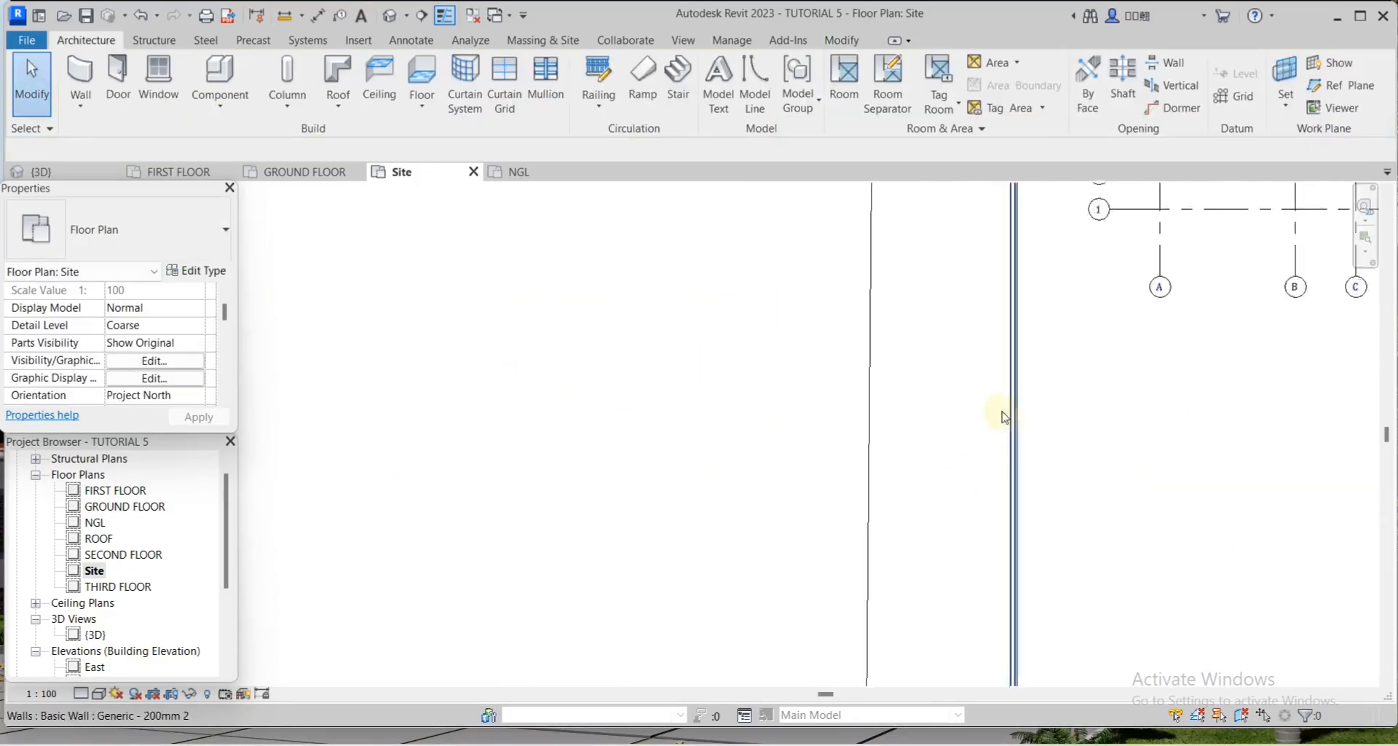
click(1009, 416)
scroll(963, 429, down, 8)
click(699, 409)
scroll(648, 410, down, 3)
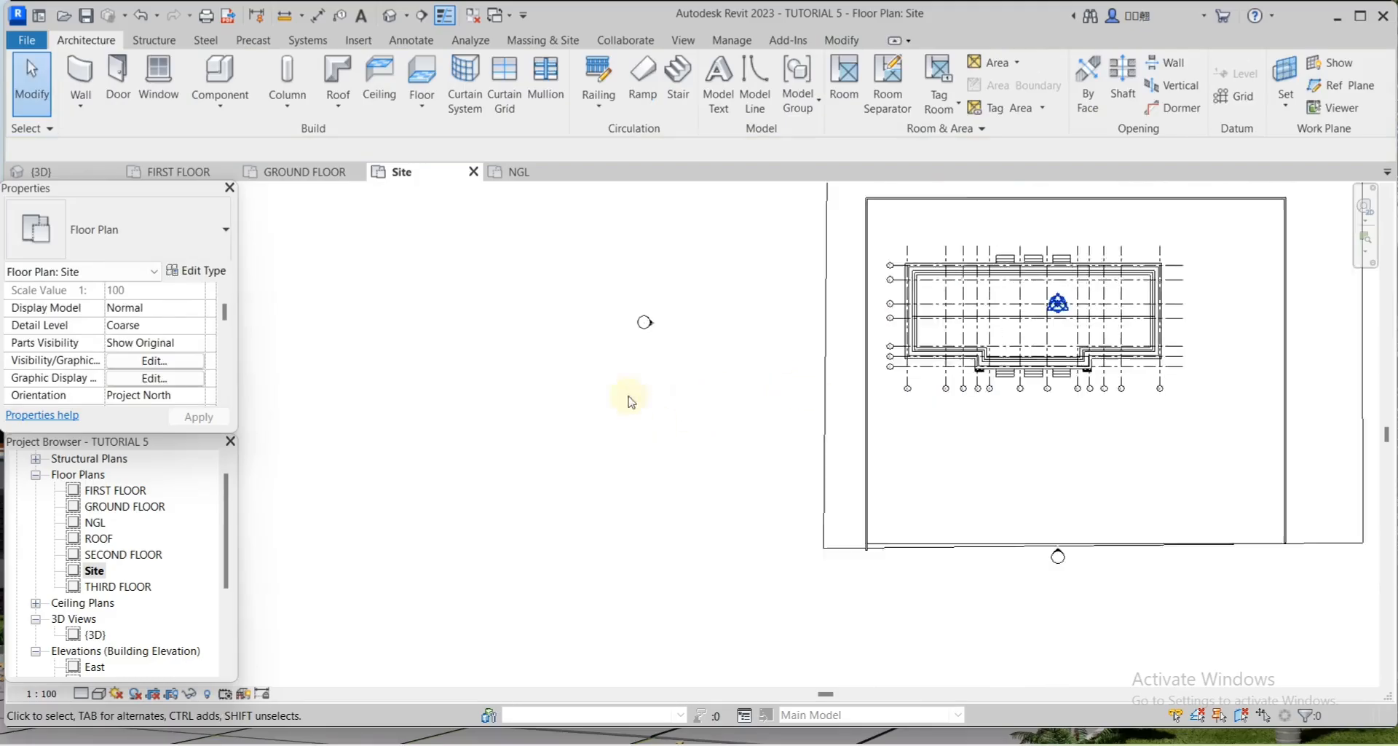
click(390, 15)
scroll(517, 481, down, 4)
scroll(517, 478, down, 4)
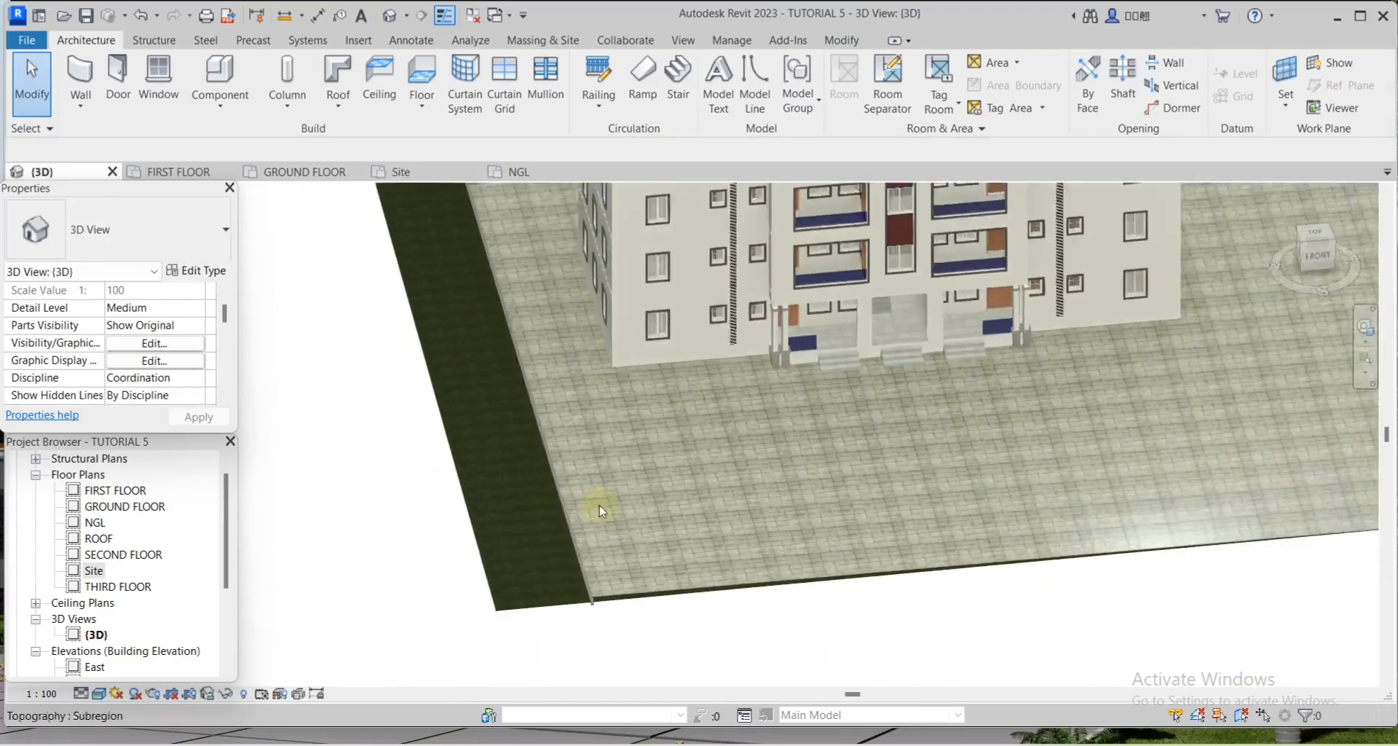
click(1366, 327)
drag(1094, 510, 922, 515)
scroll(920, 518, down, 3)
drag(921, 517, 987, 517)
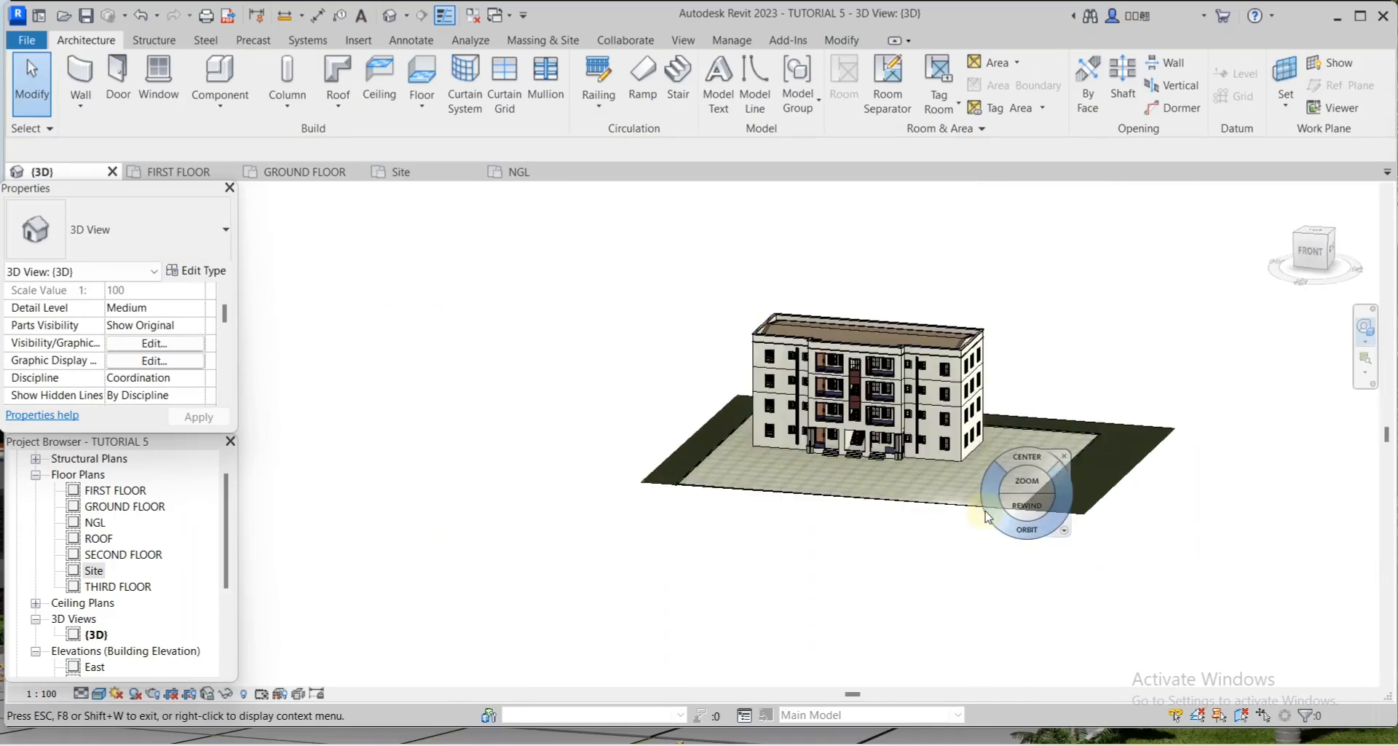
Open the GROUND FLOOR plan at the entrance steps and sit-outs
double_click(95, 523)
double_click(94, 571)
scroll(823, 430, down, 3)
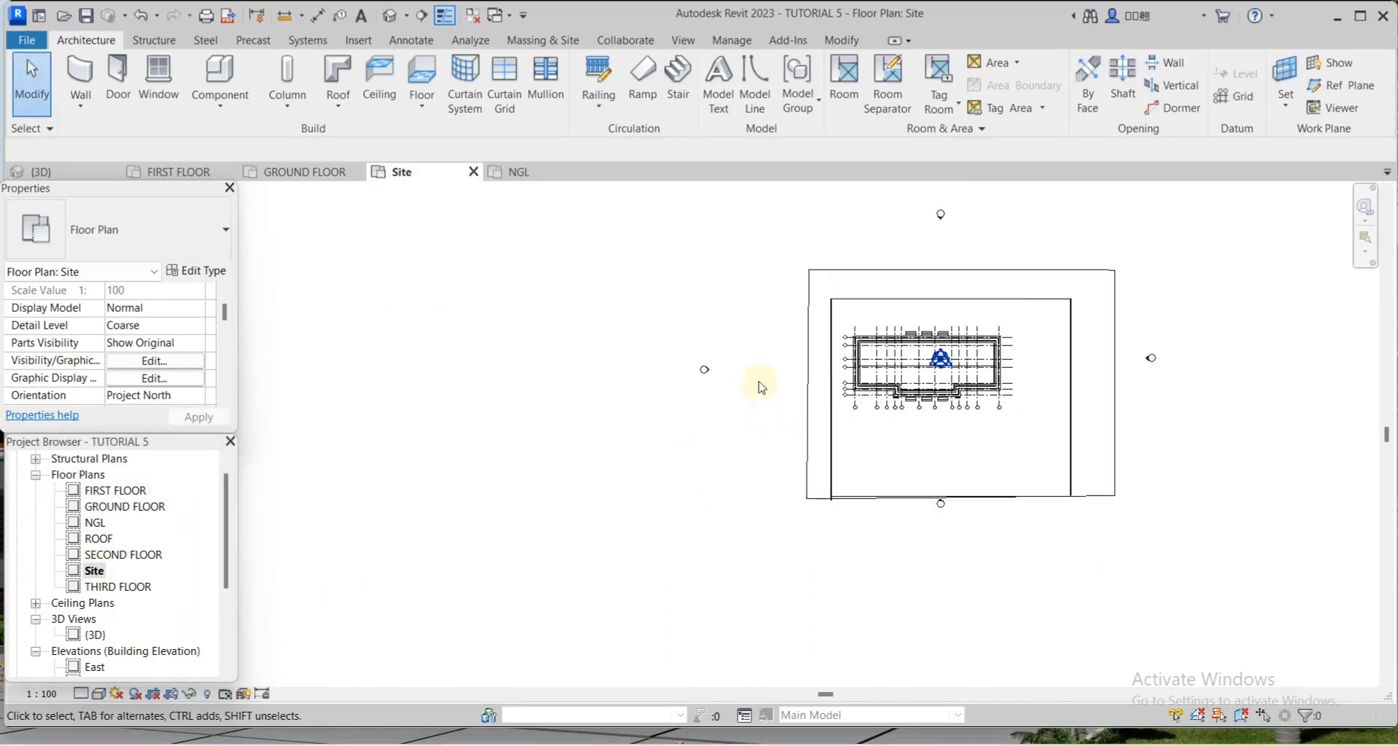
double_click(128, 522)
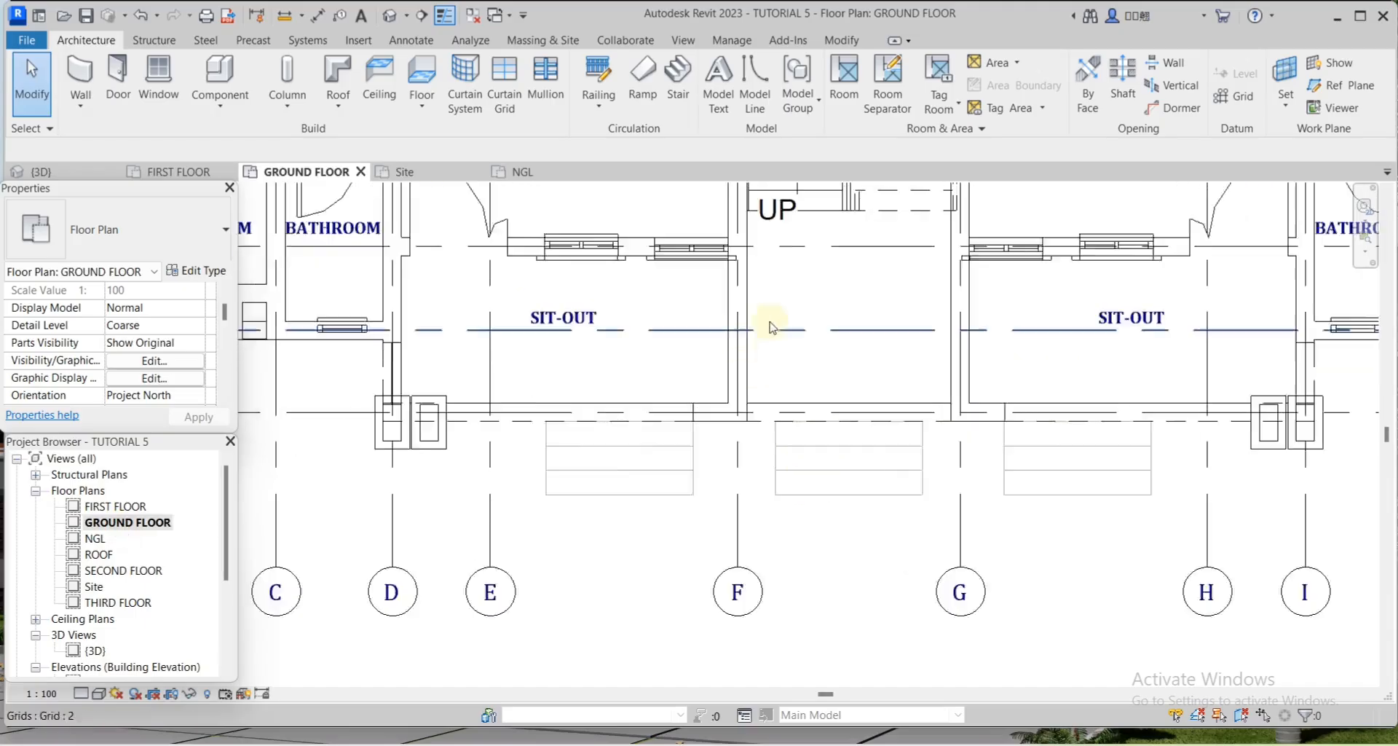
scroll(765, 324, up, 2)
click(737, 304)
right_click(738, 308)
click(836, 308)
Start a new wall in the Site plan with its top constraint Unconnected and an unconnected height of 3000 mm
double_click(94, 586)
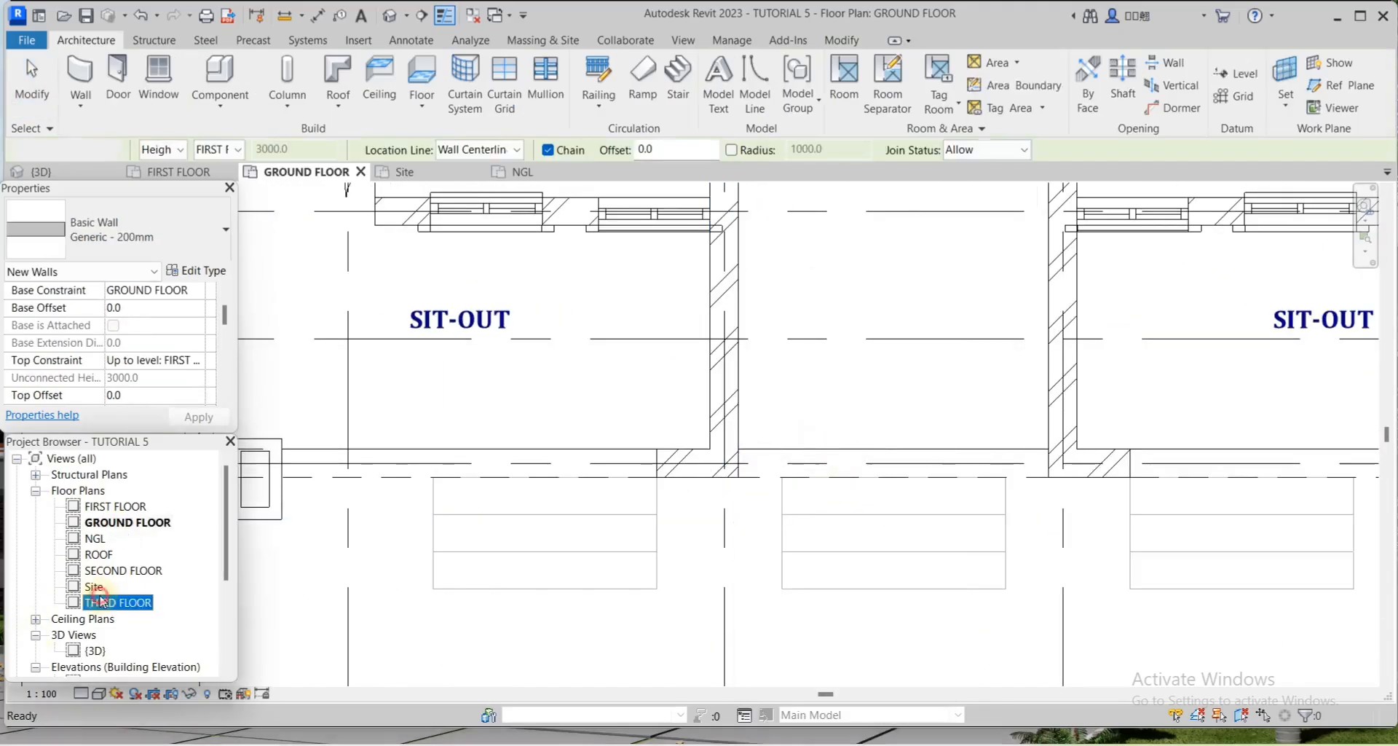
click(84, 72)
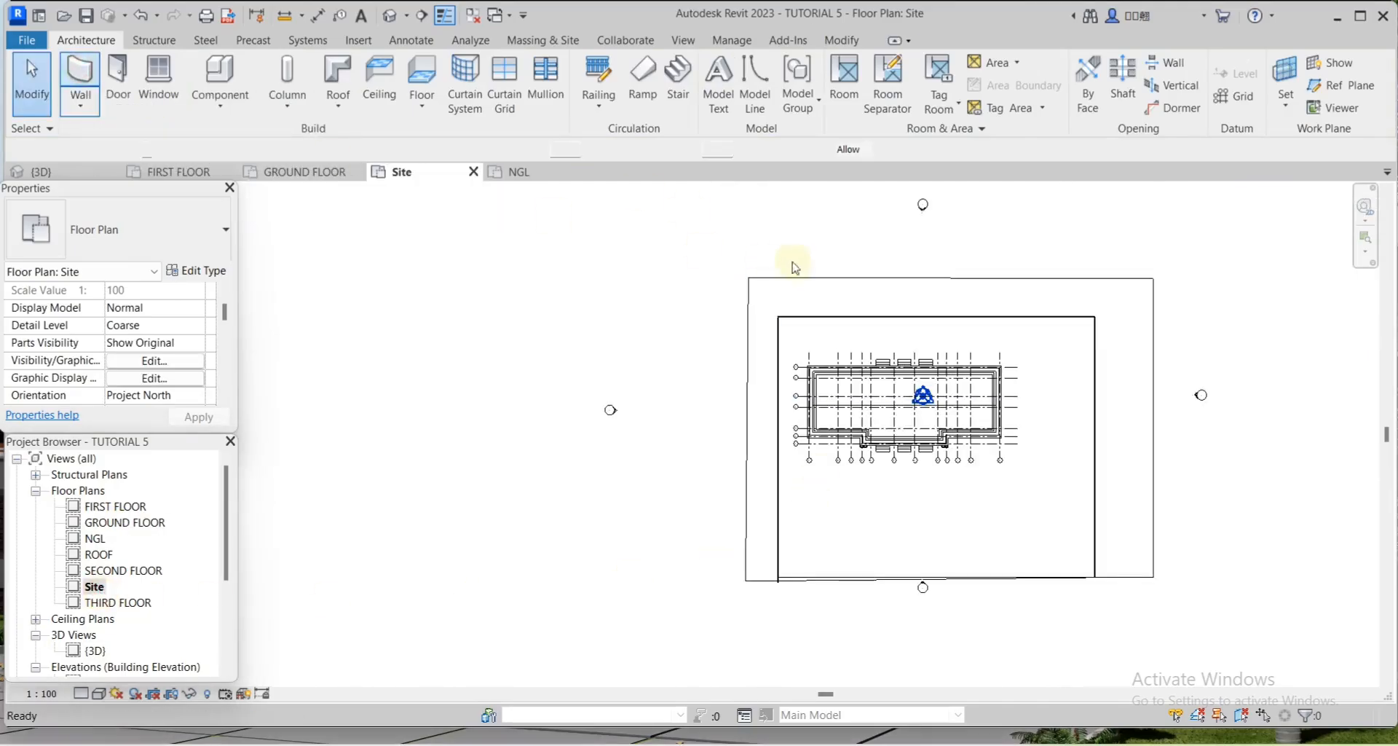
scroll(744, 279, up, 1)
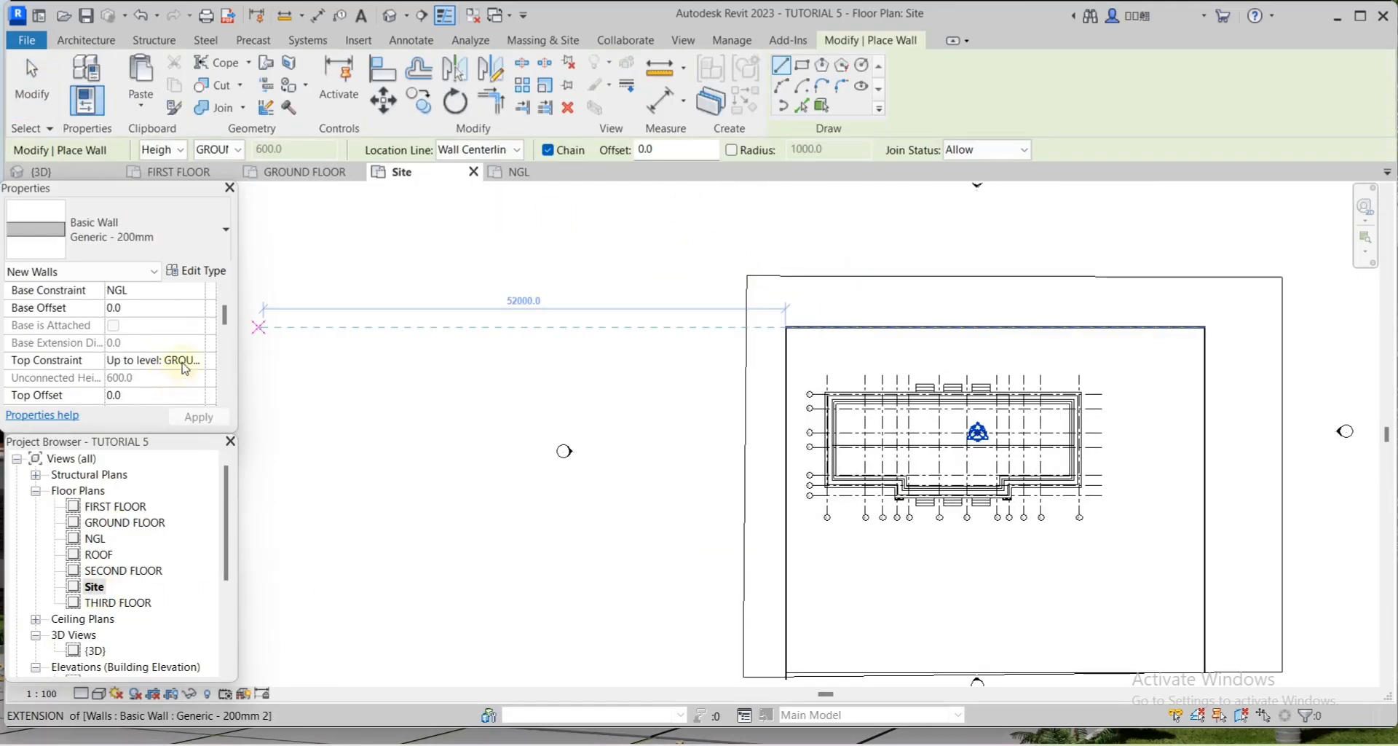
click(198, 362)
click(156, 379)
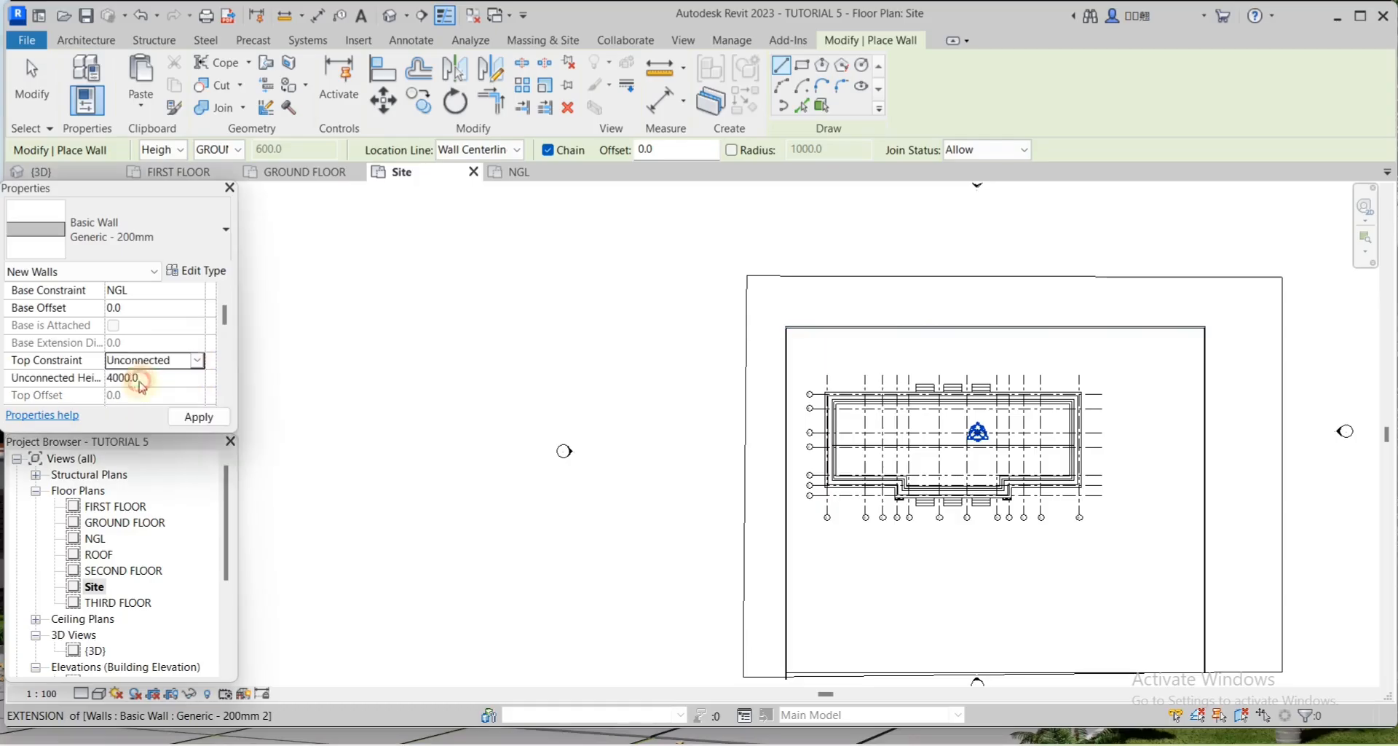
click(158, 377)
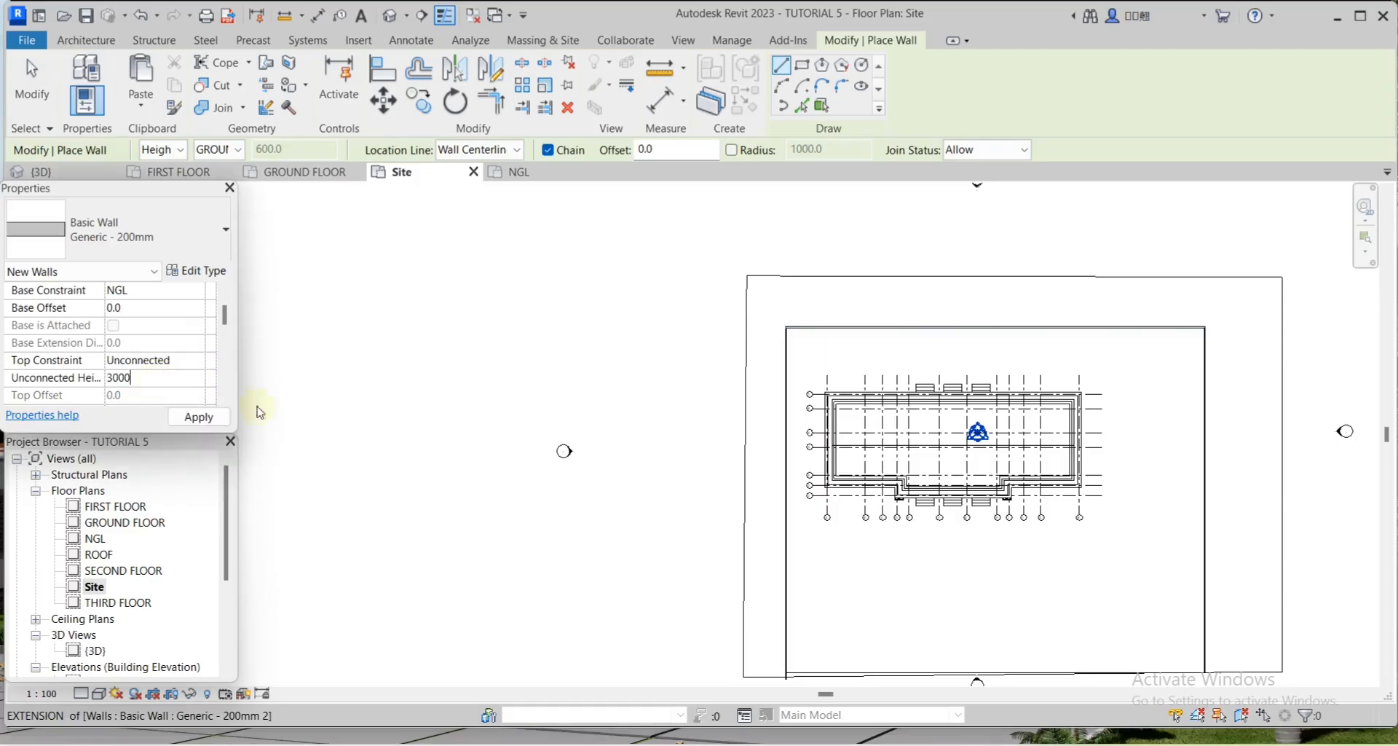
Draw the perimeter wall along the toposurface's rear edge, about 53000 mm long, and along both of its side edges
scroll(279, 394, down, 2)
click(585, 312)
scroll(1015, 314, up, 3)
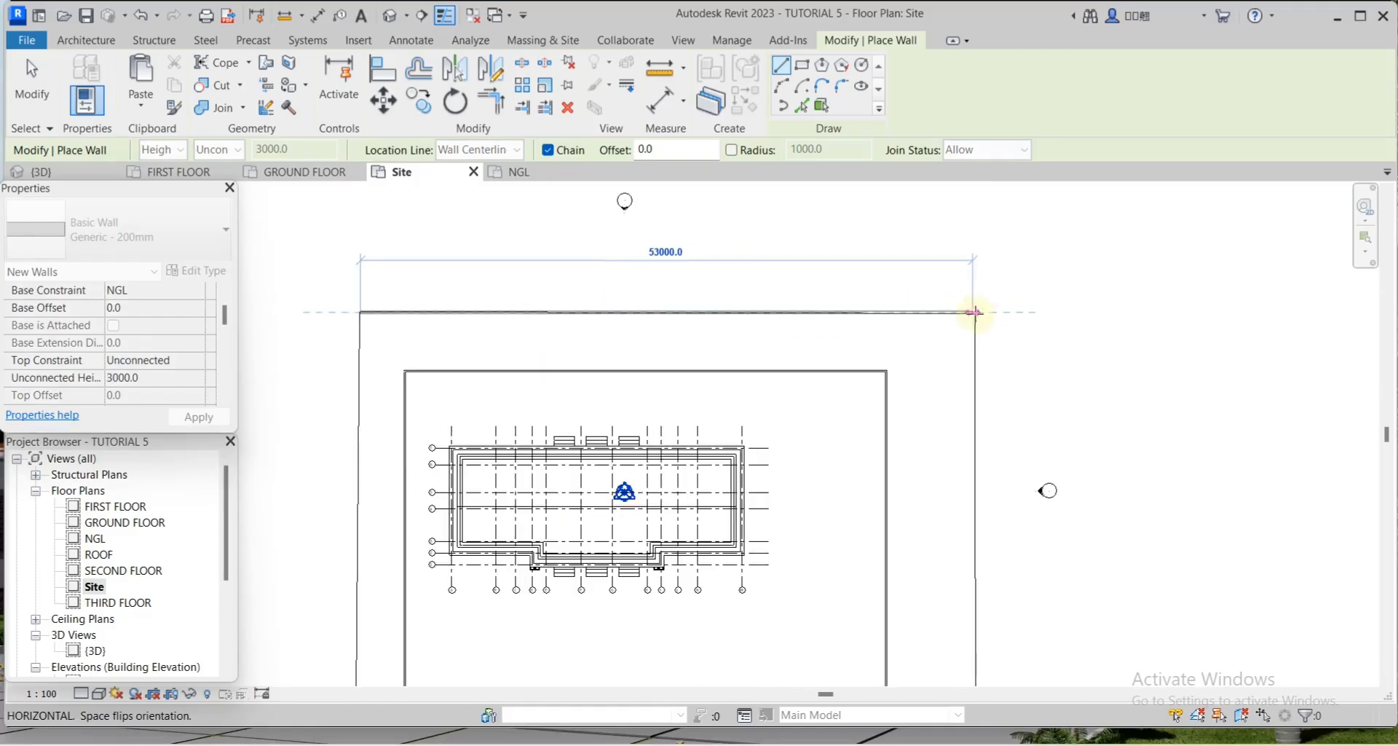
click(976, 315)
scroll(989, 333, down, 3)
click(981, 457)
key(Escape)
scroll(874, 371, up, 2)
click(736, 268)
click(734, 568)
key(Escape)
key(Escape)
Inspect the front entrance steps and the wall strips between the steps and the tiled floors in the 3D view
click(389, 15)
drag(786, 560, 867, 582)
scroll(865, 576, up, 5)
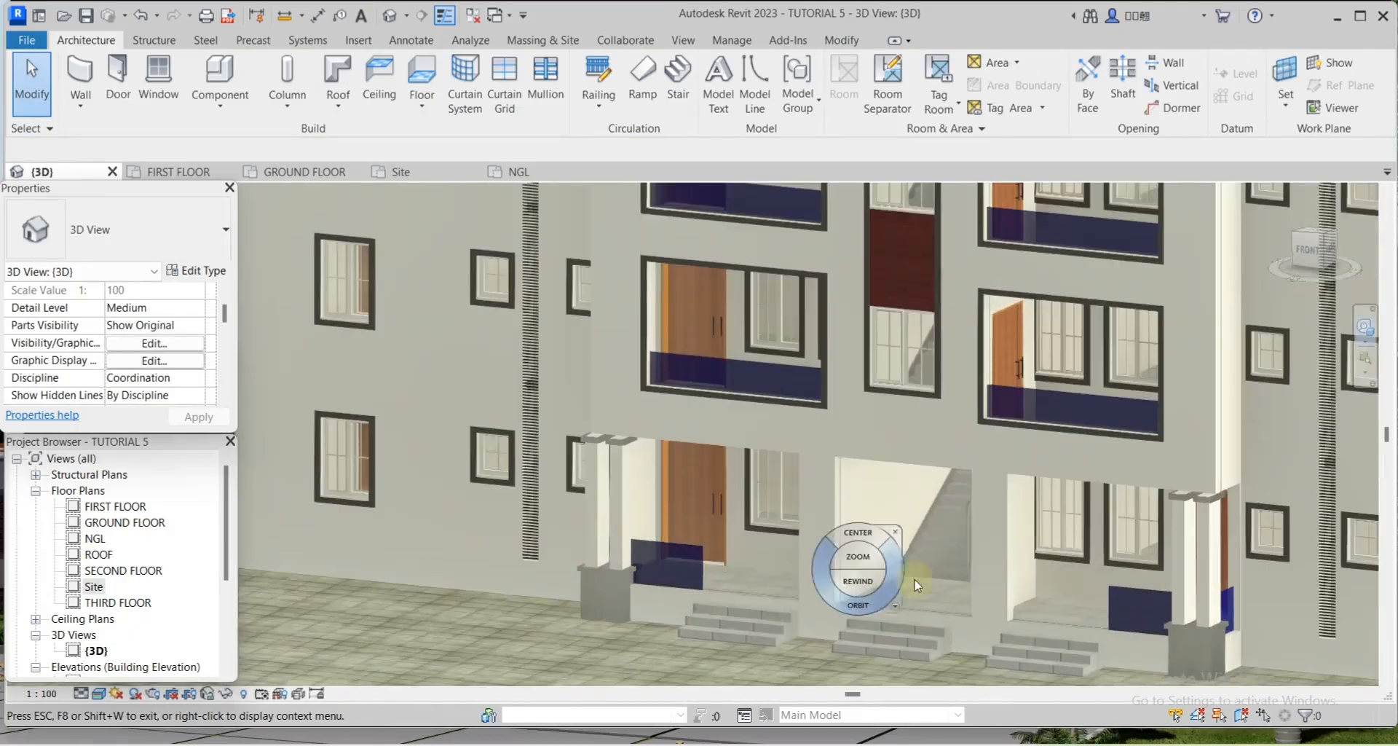
scroll(863, 582, up, 5)
scroll(884, 597, down, 3)
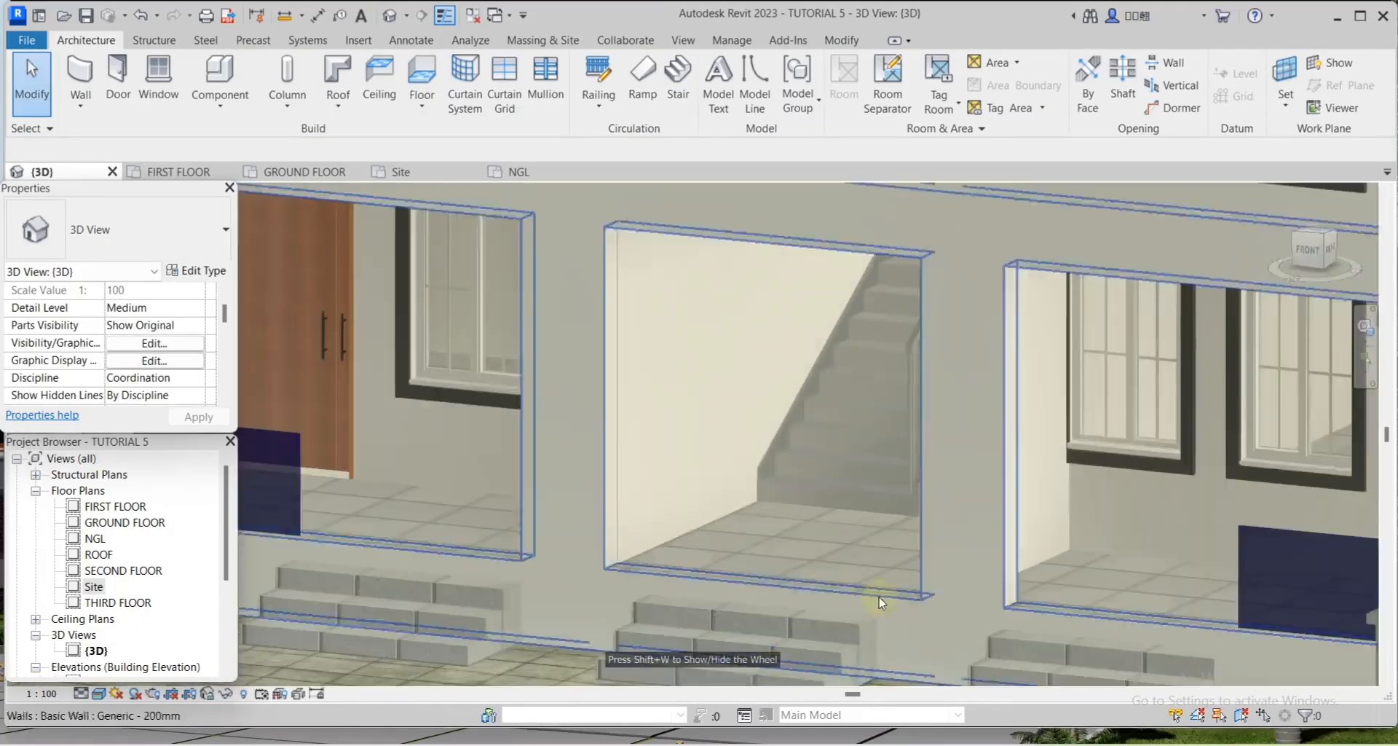
scroll(1139, 599, up, 3)
scroll(978, 565, down, 3)
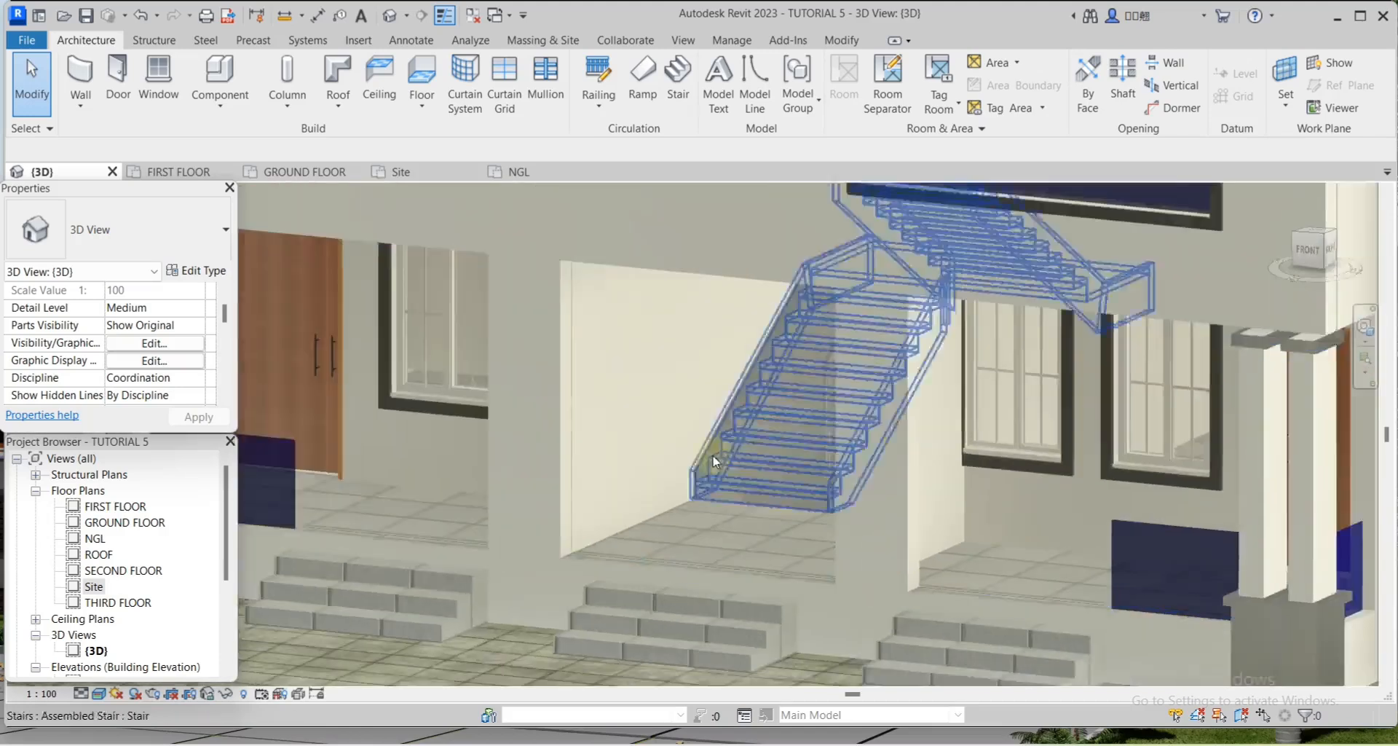
scroll(570, 435, up, 4)
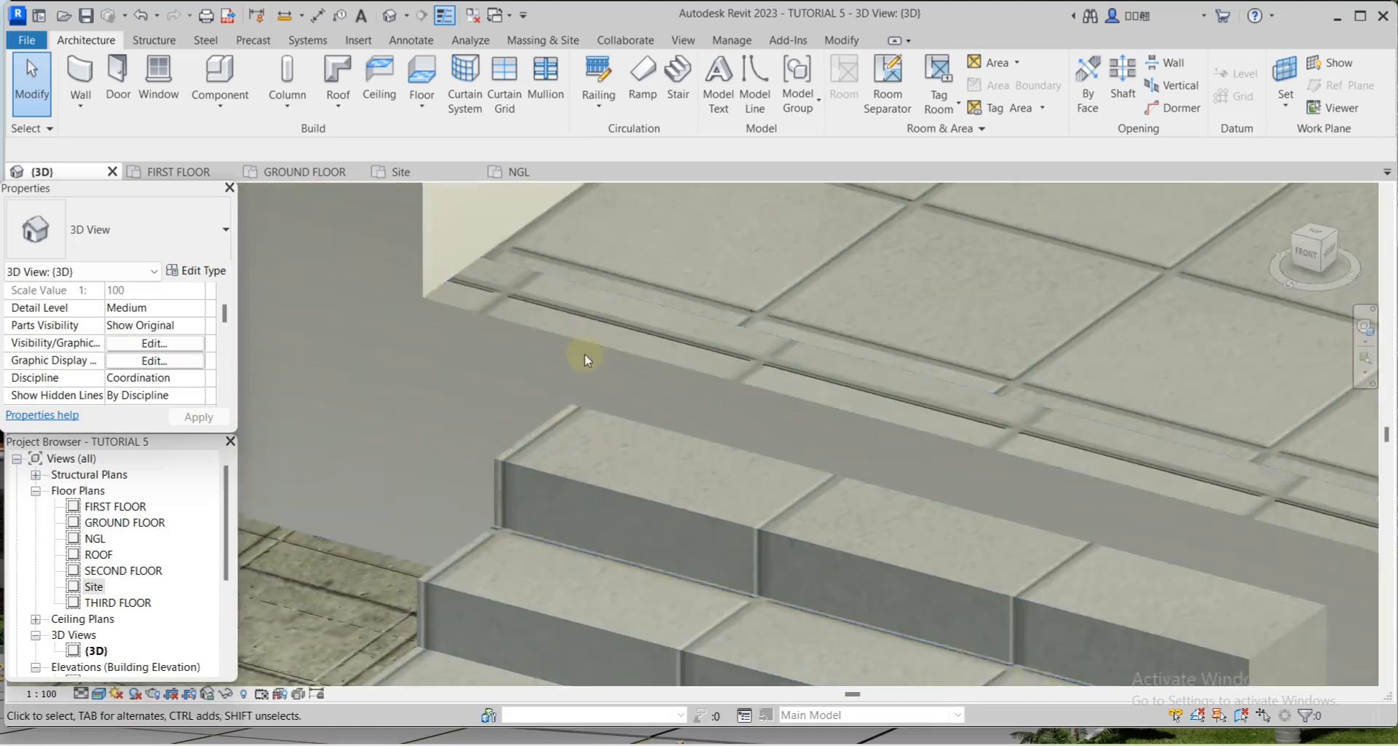
scroll(581, 353, down, 2)
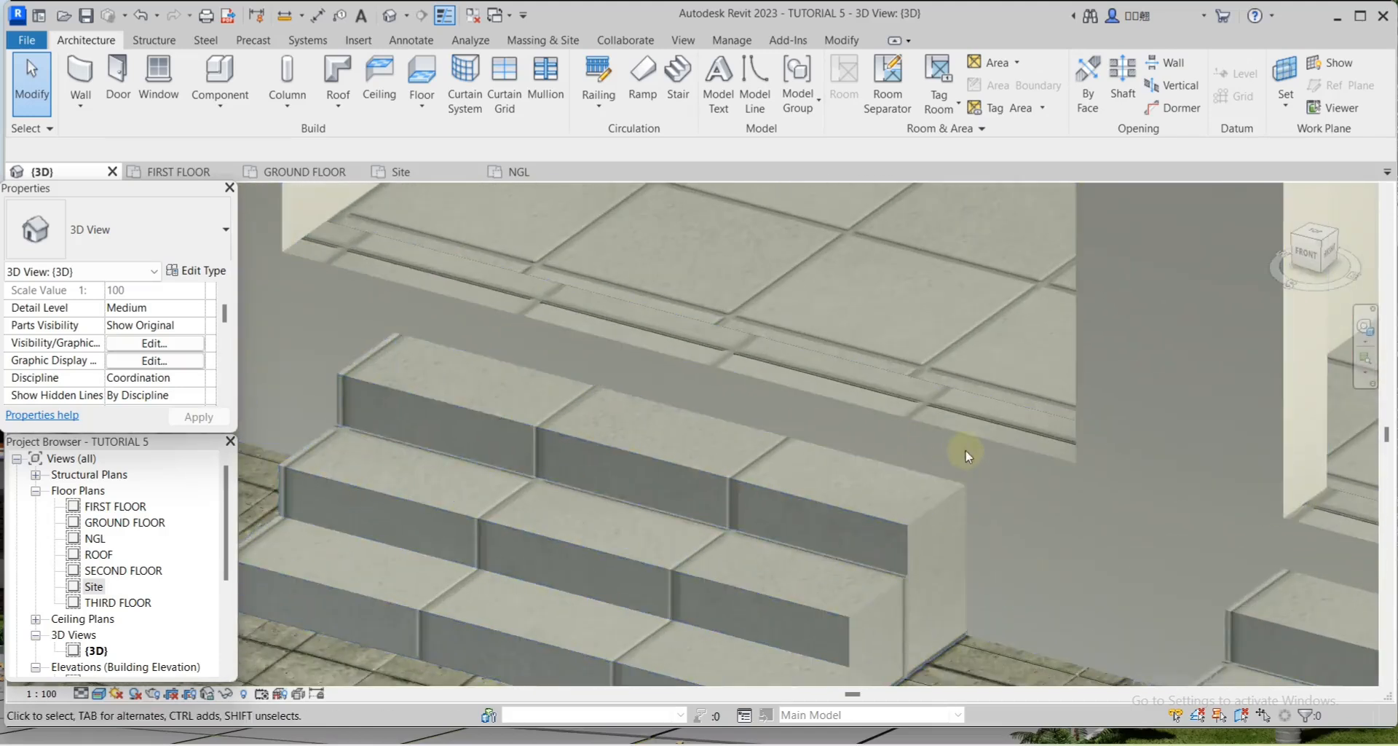
scroll(964, 449, down, 2)
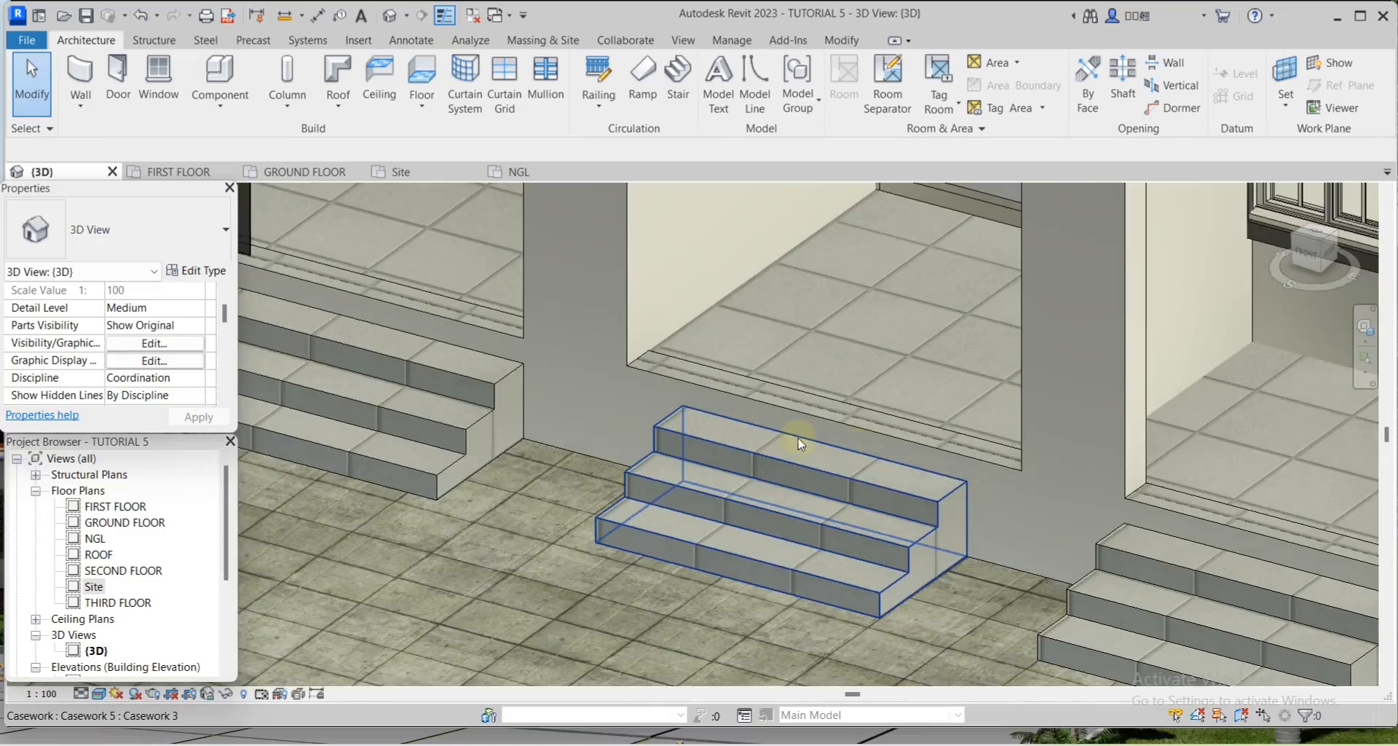
scroll(796, 437, down, 2)
scroll(99, 631, down, 2)
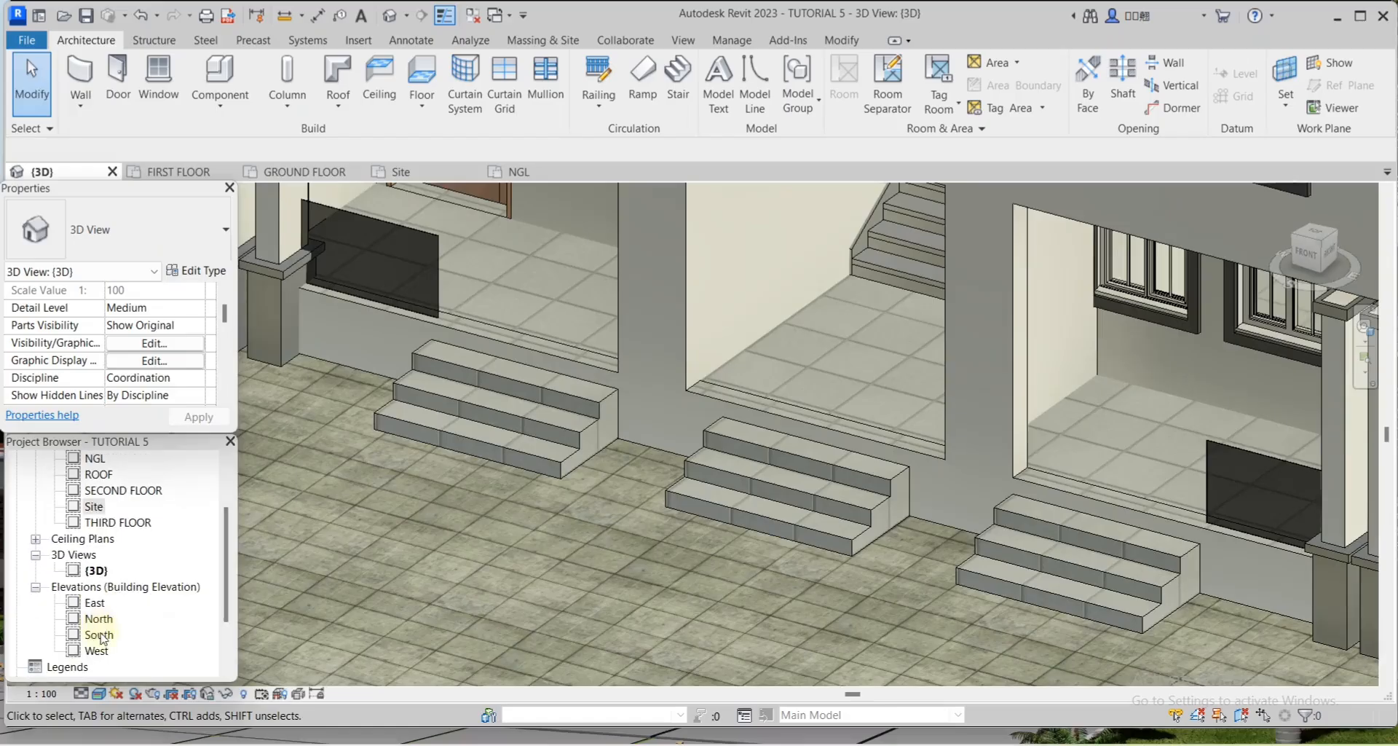
Open the South elevation and start a Split Face on the outer face of the ground-floor front wall
double_click(99, 635)
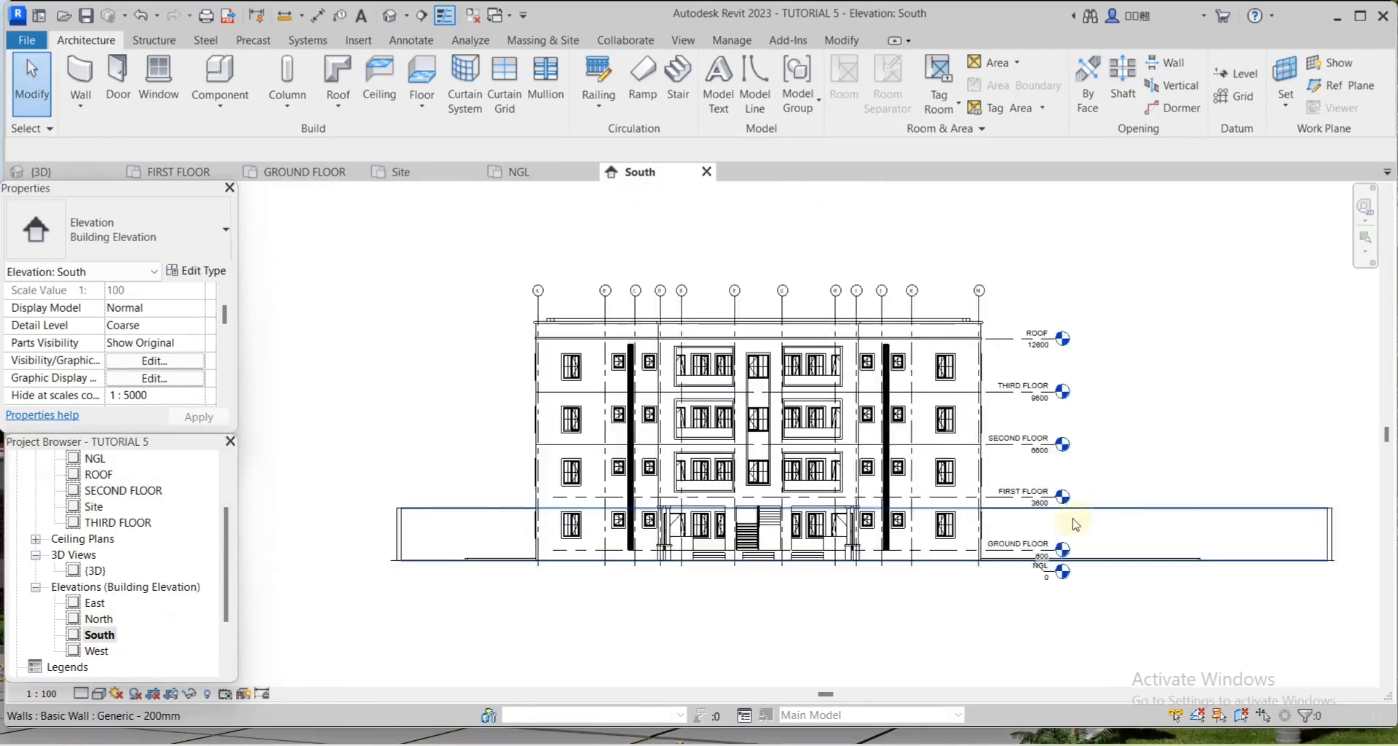
scroll(674, 474, up, 4)
click(673, 477)
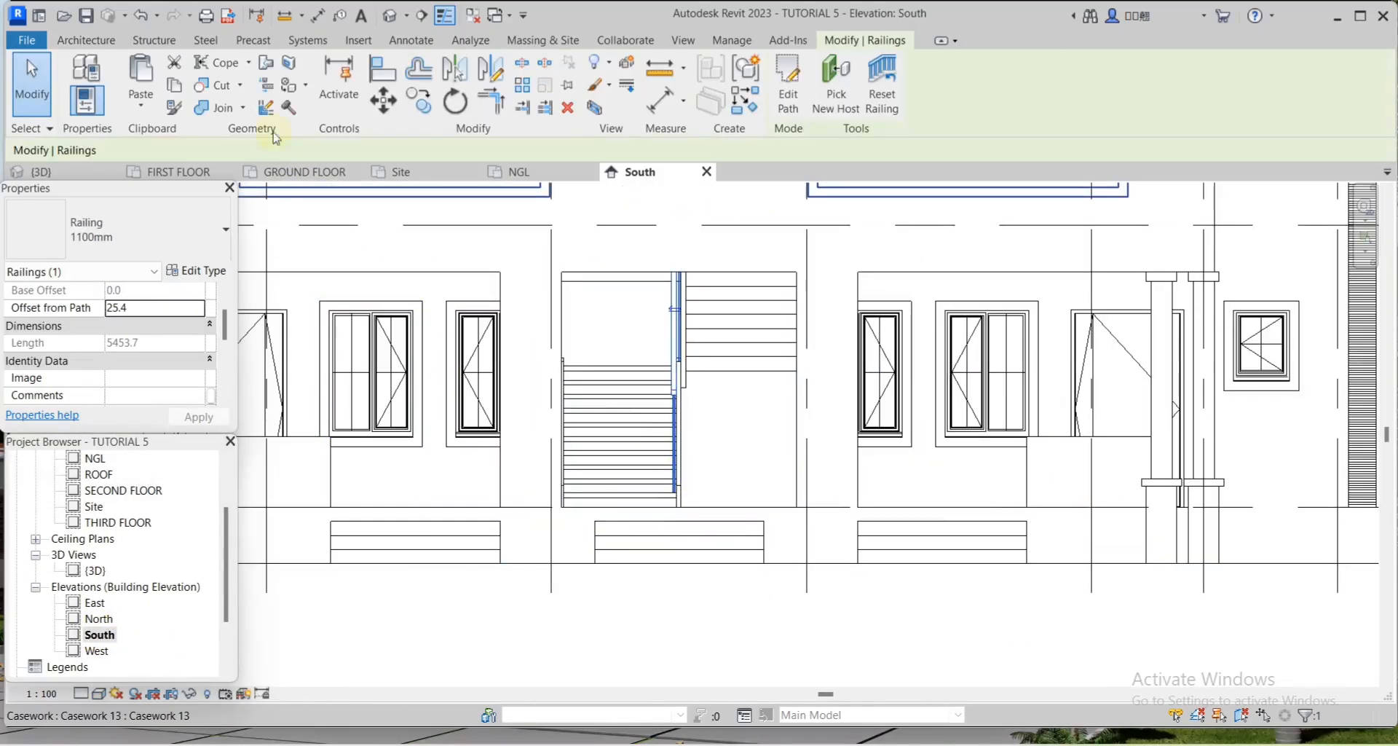
click(290, 63)
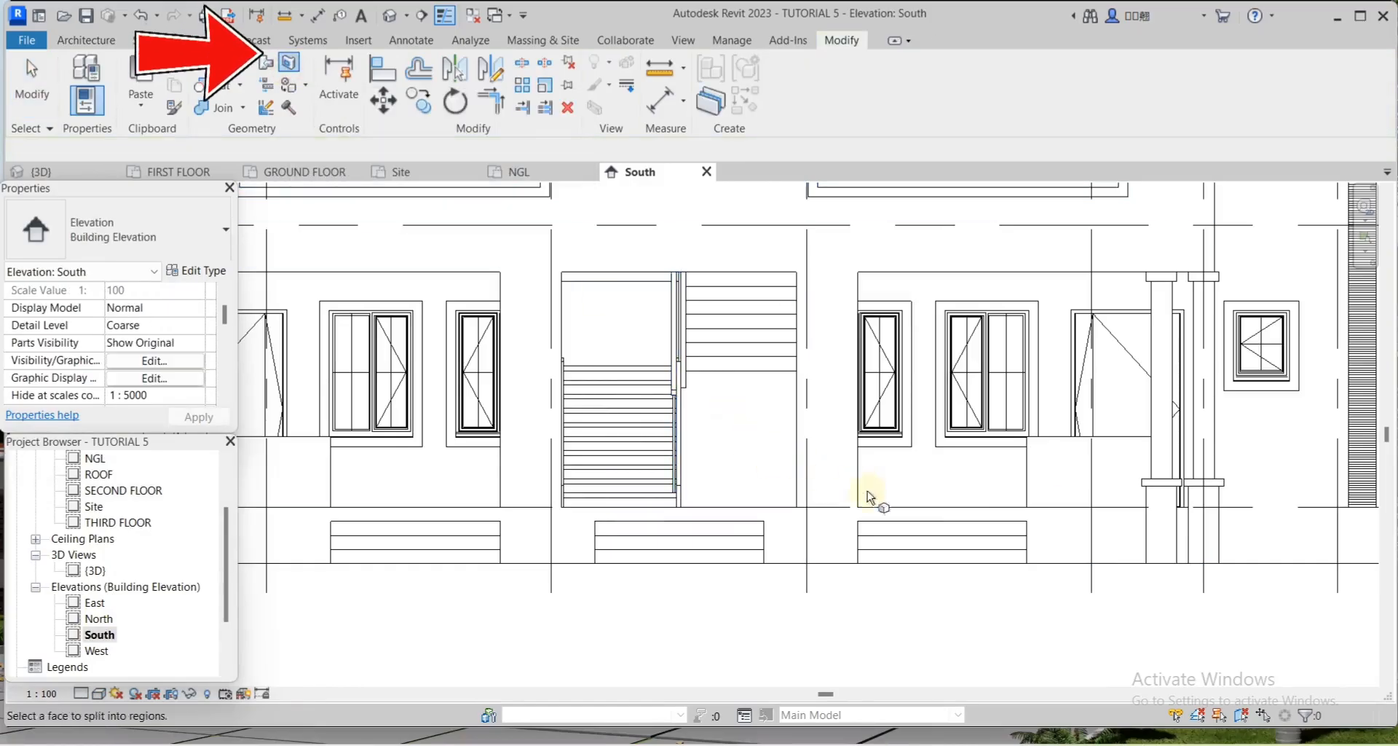
scroll(867, 493, down, 3)
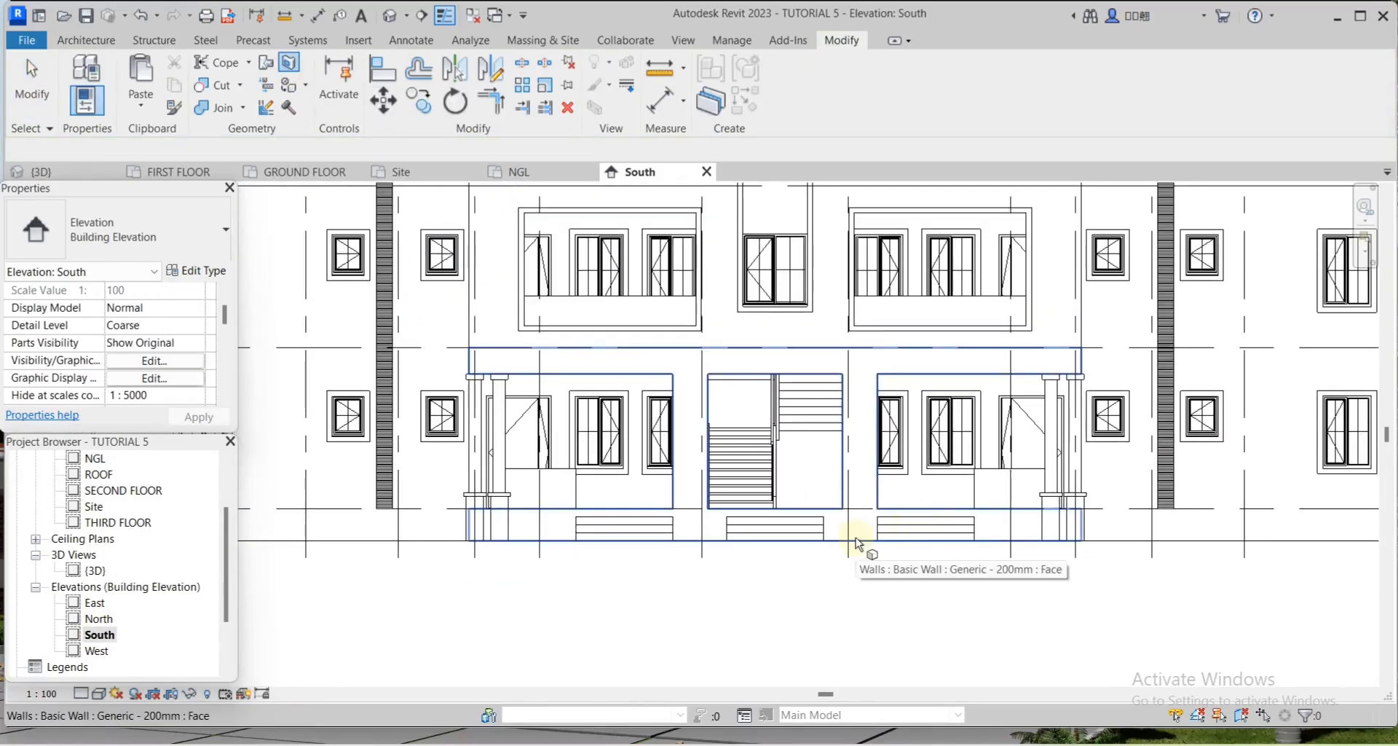
click(858, 542)
Sketch a rectangular split-face boundary from the top of the central entrance steps up to the ground-floor line
scroll(751, 539, up, 4)
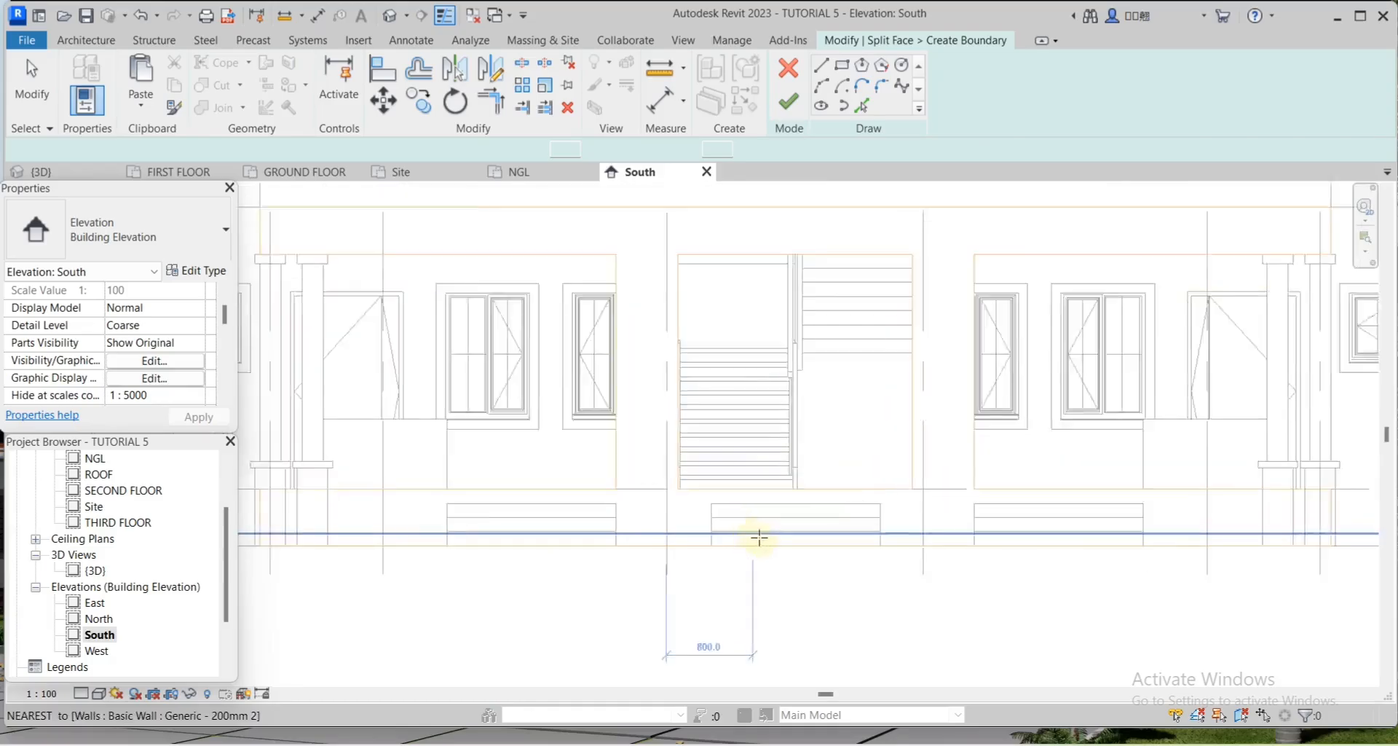
click(843, 65)
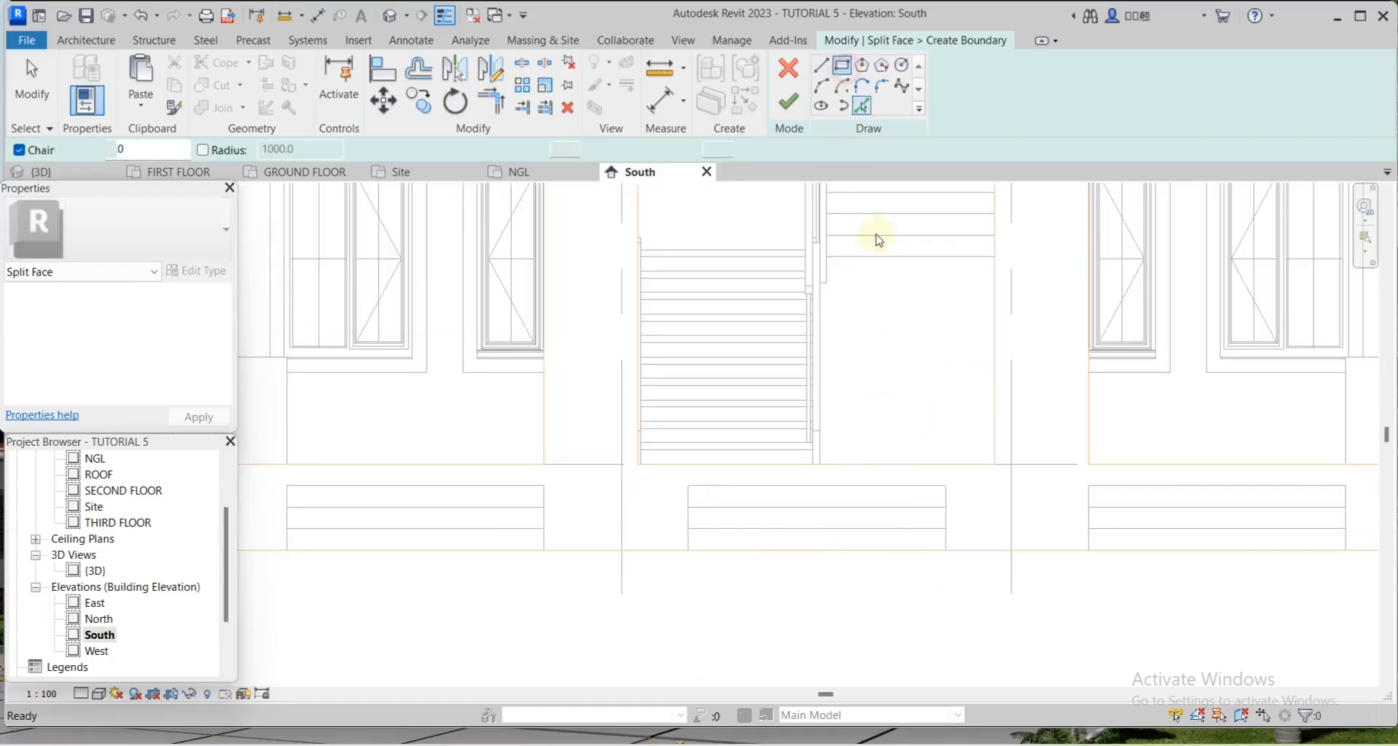
scroll(934, 494, up, 2)
click(953, 482)
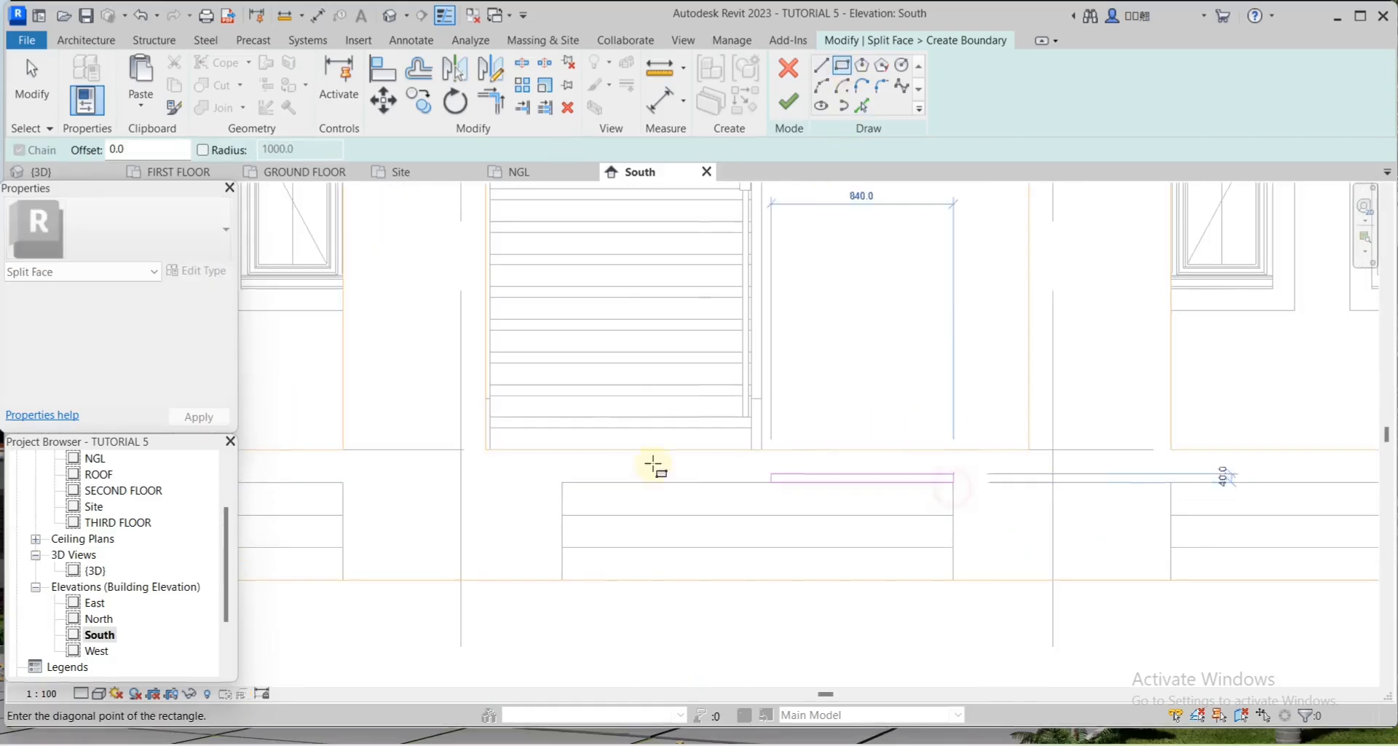
scroll(556, 469, up, 3)
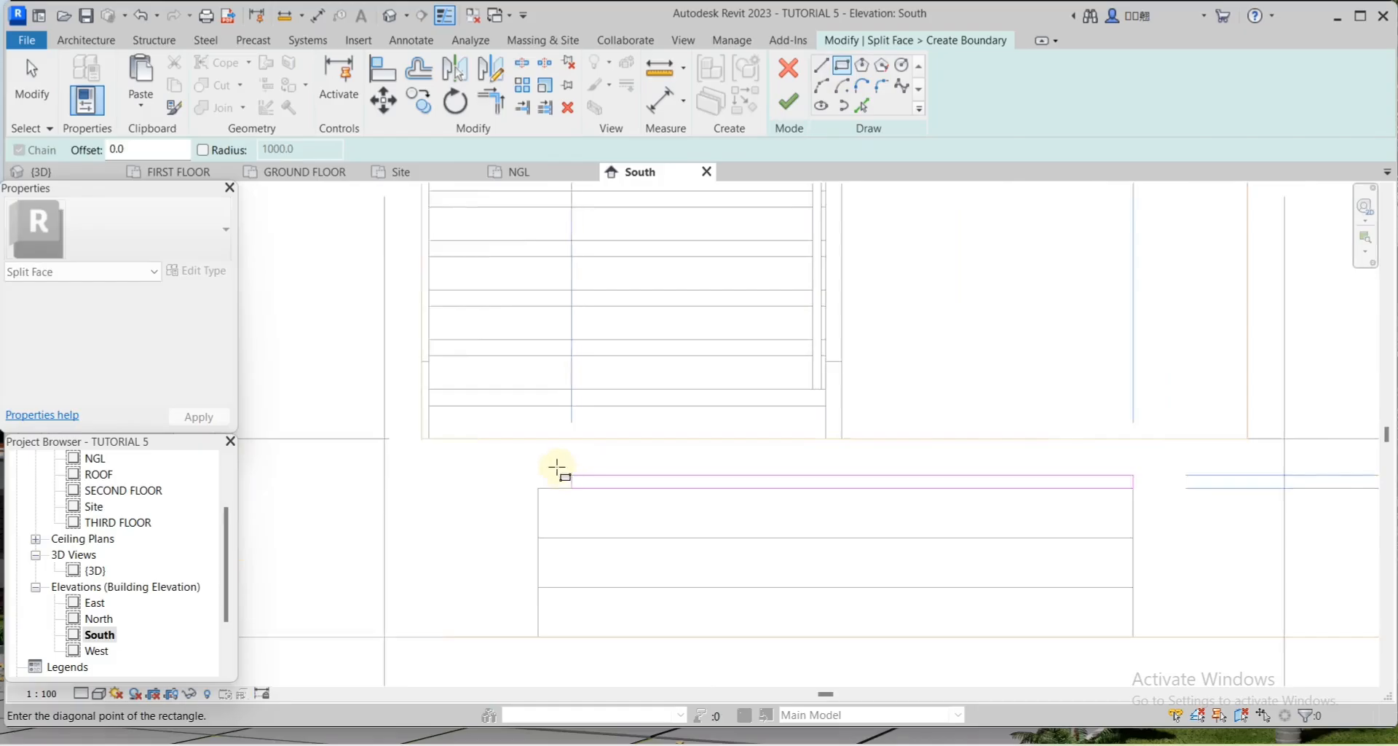
click(536, 431)
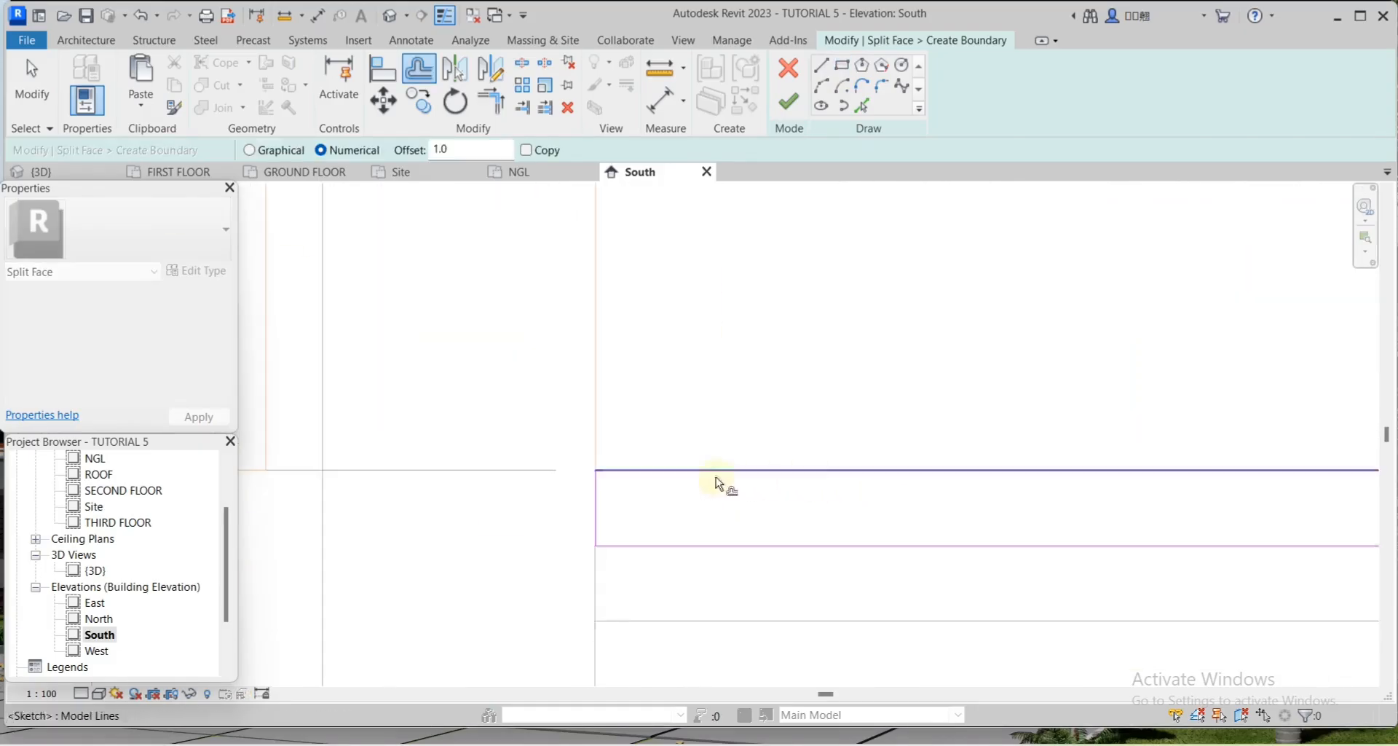
Offset the upper line of the split-face rectangle above the steps inward by 1.0 mm and finish the boundary
scroll(713, 470, up, 3)
scroll(779, 463, down, 3)
scroll(627, 469, up, 2)
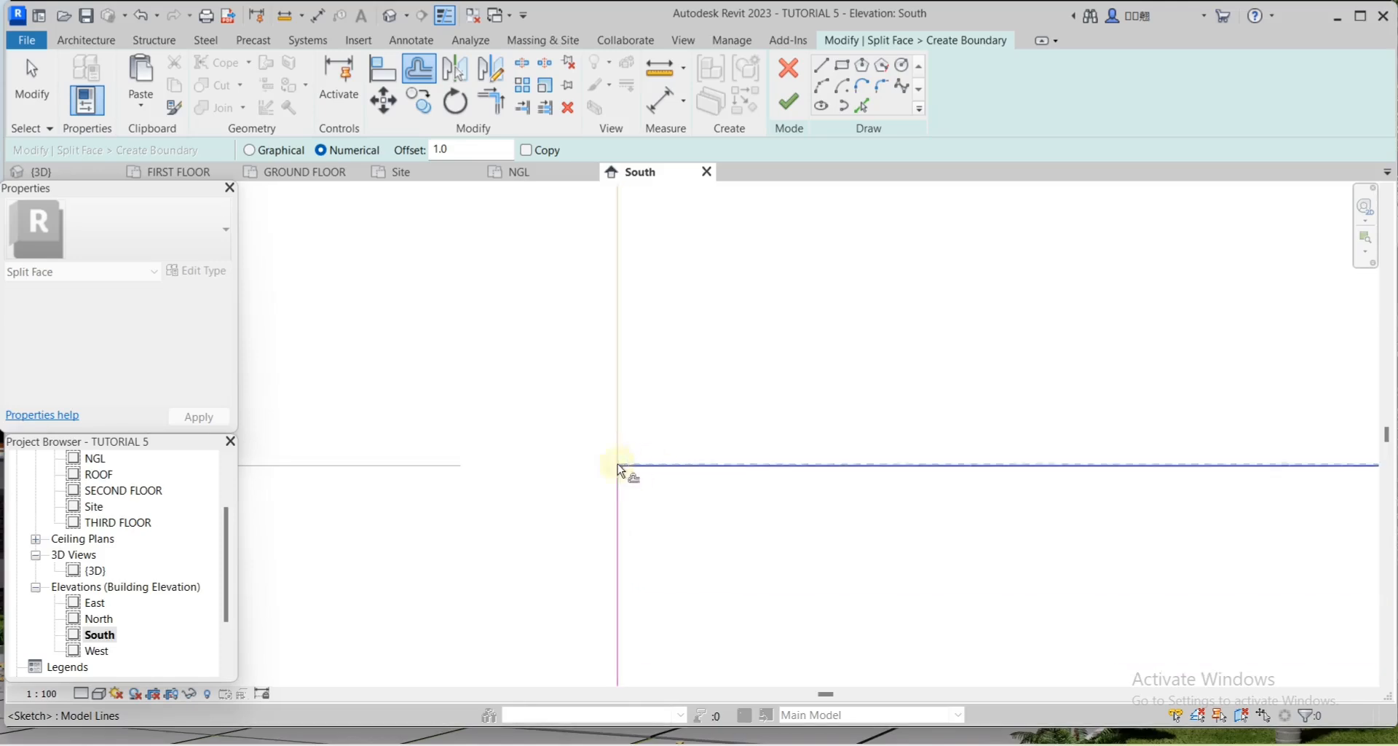
click(695, 466)
scroll(655, 557, up, 1)
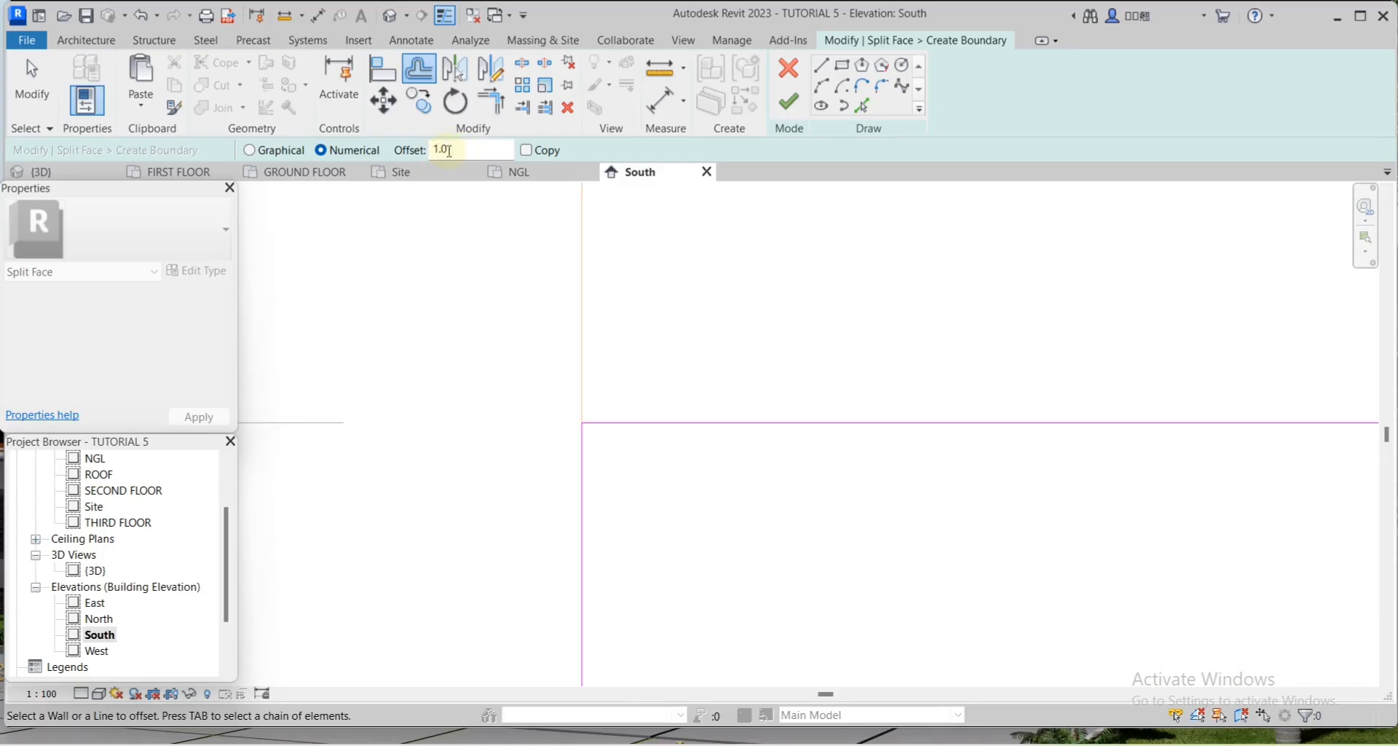
scroll(688, 402, up, 2)
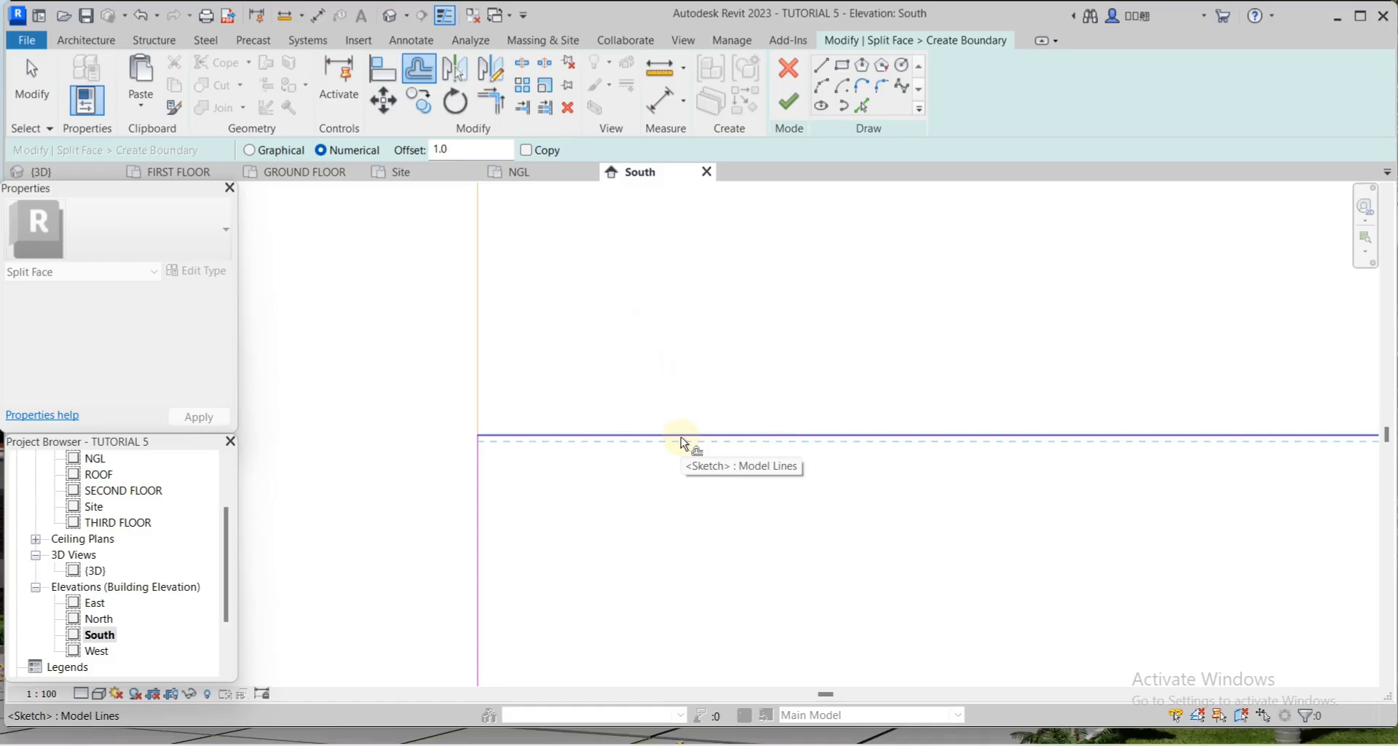
click(680, 437)
scroll(936, 418, down, 3)
click(788, 102)
scroll(582, 423, down, 3)
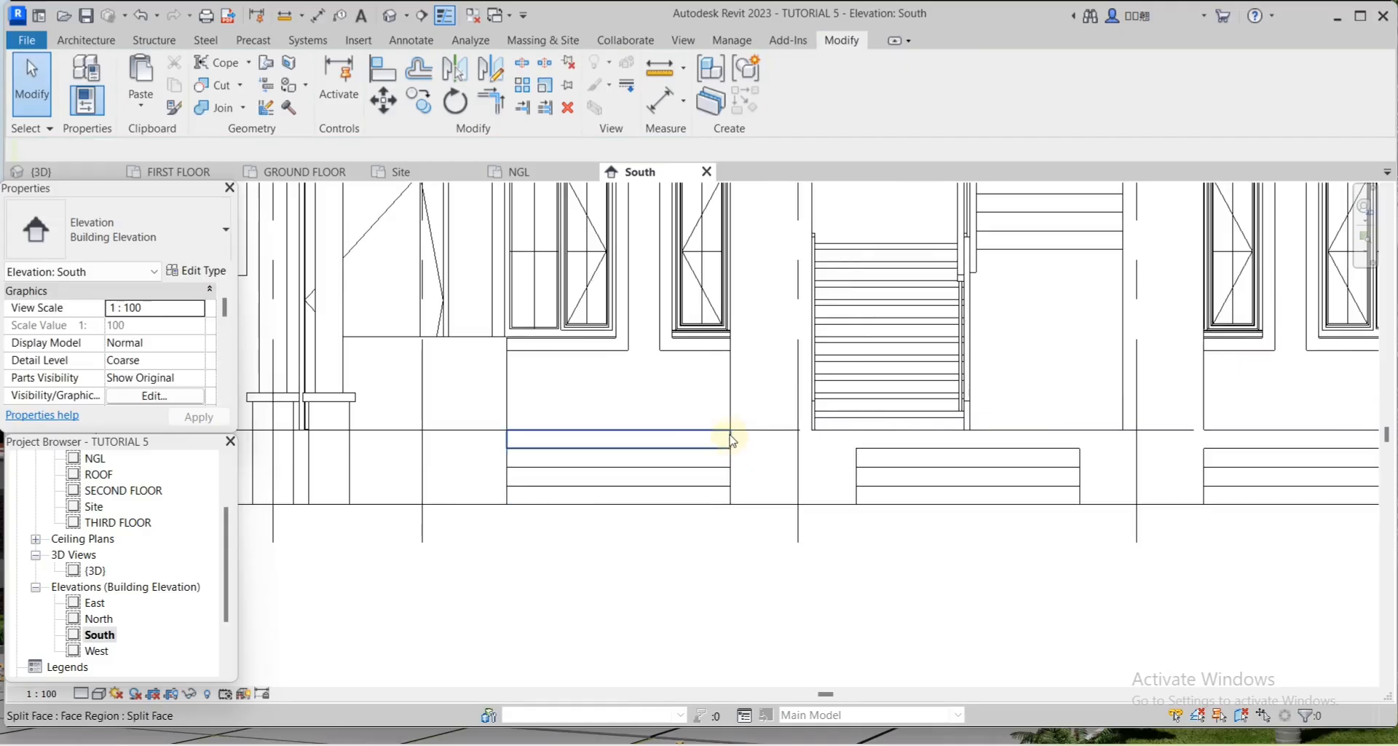
scroll(967, 455, down, 2)
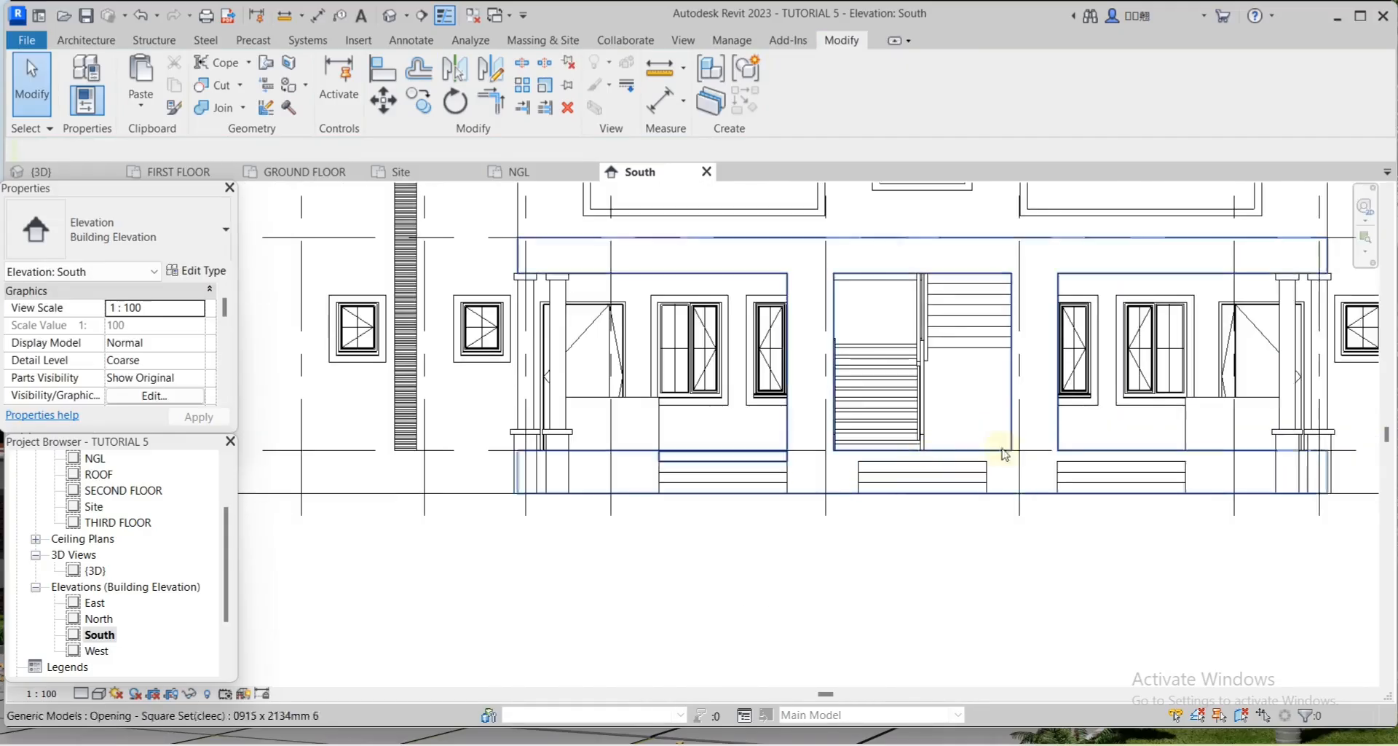
Edit the boundary of the split face above a side flight of steps and check the split regions in the 3D view
click(796, 102)
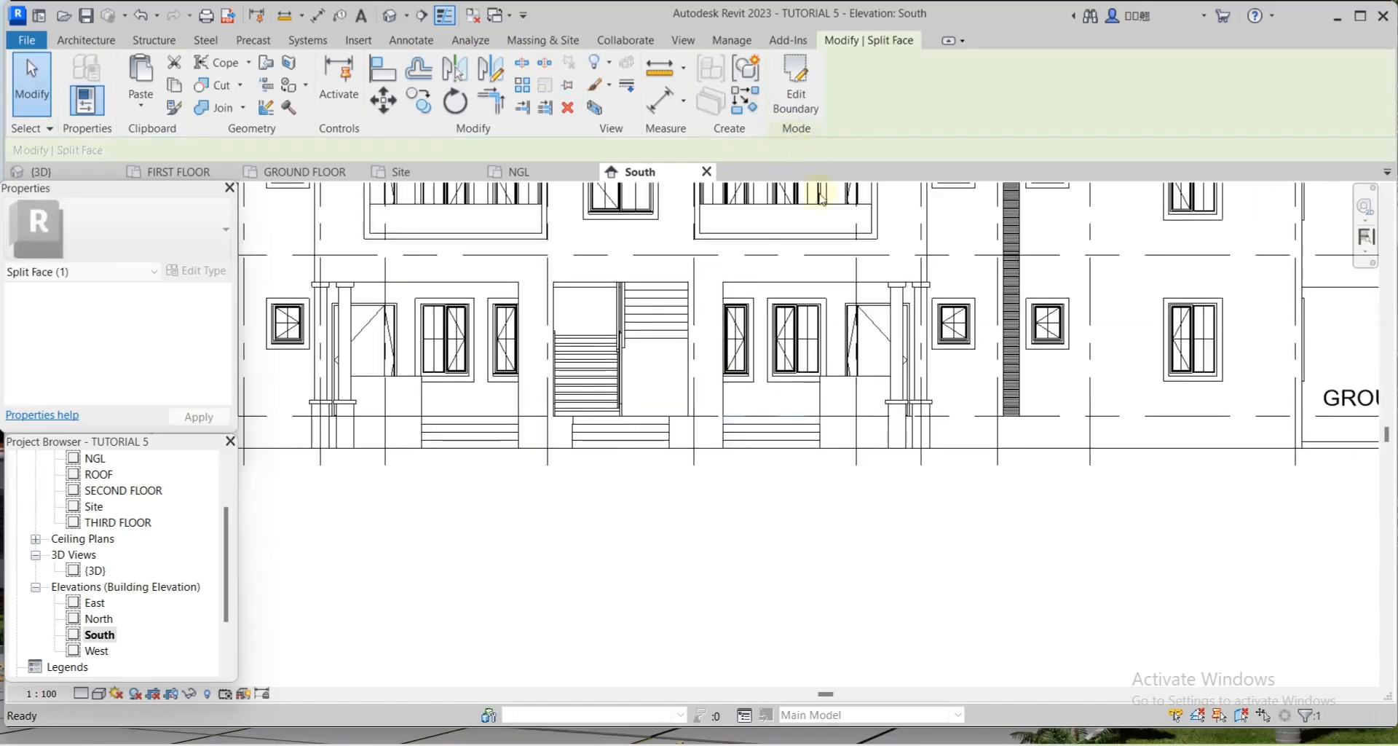
scroll(840, 413, down, 2)
click(396, 16)
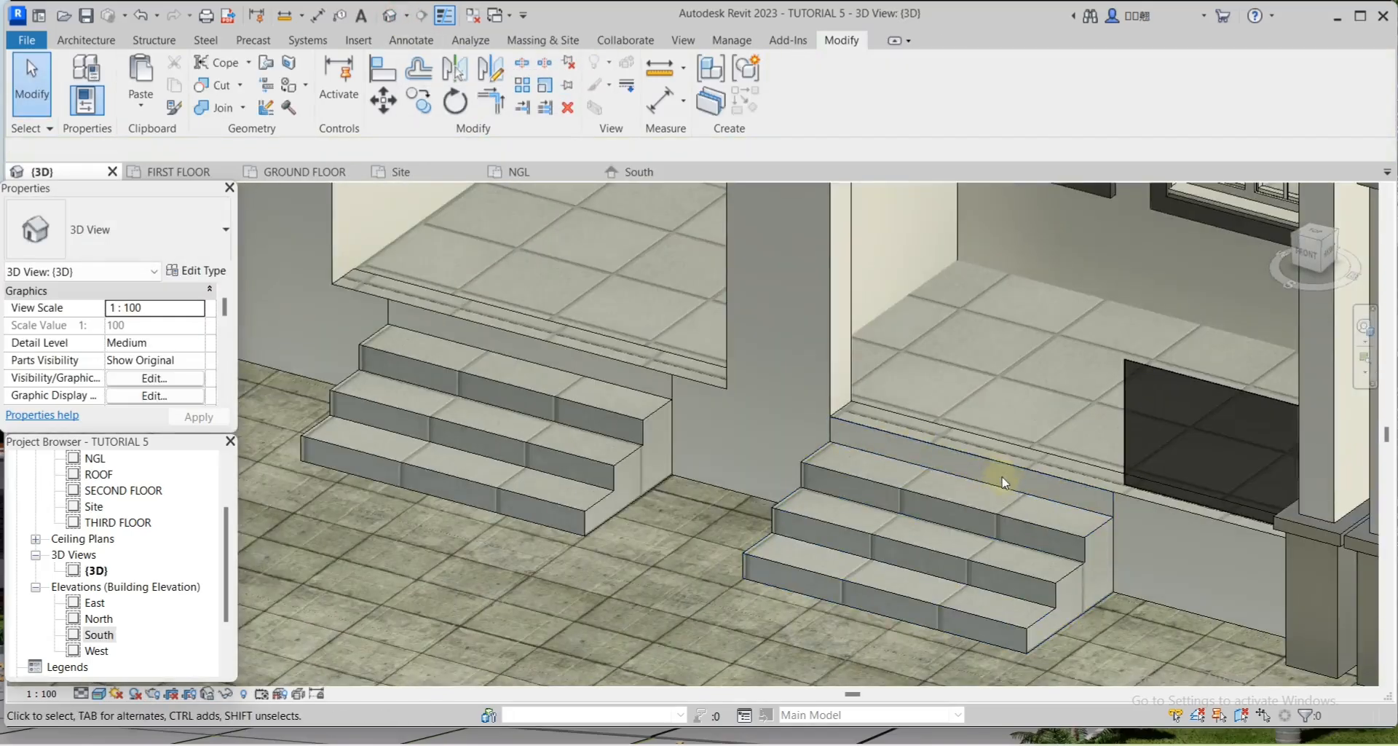
scroll(1002, 486, up, 3)
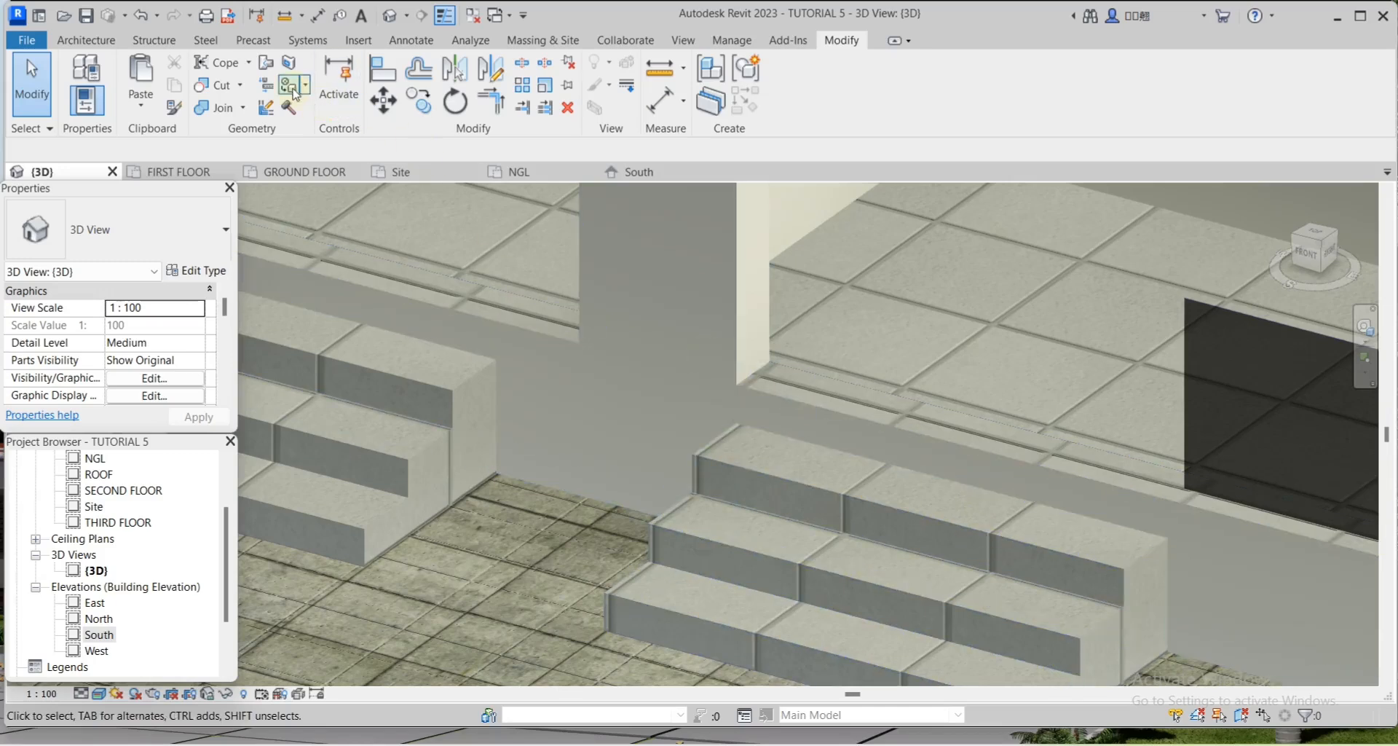
Start the Paint tool with the FLOOR material and paint the split wall face above the flight of steps nearest the dark balcony glass
key(p)
key(t)
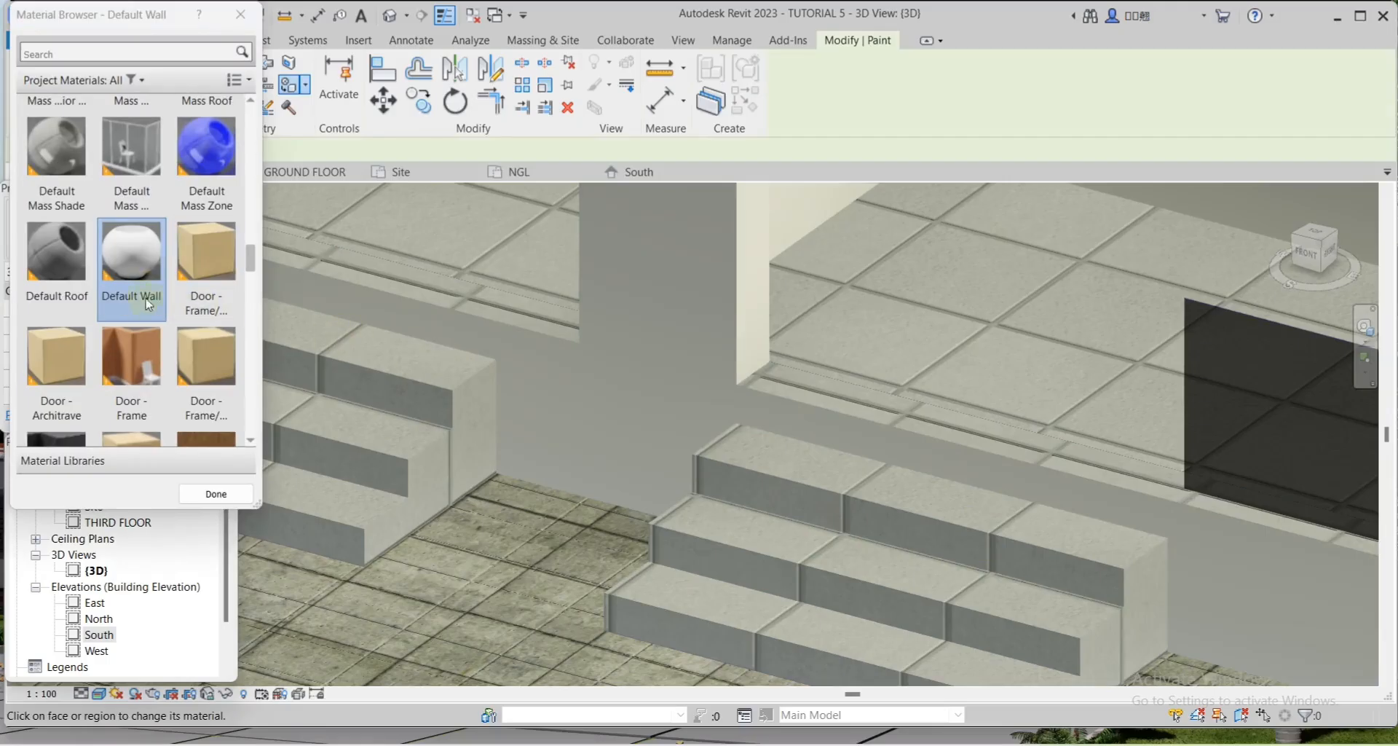
scroll(164, 319, down, 3)
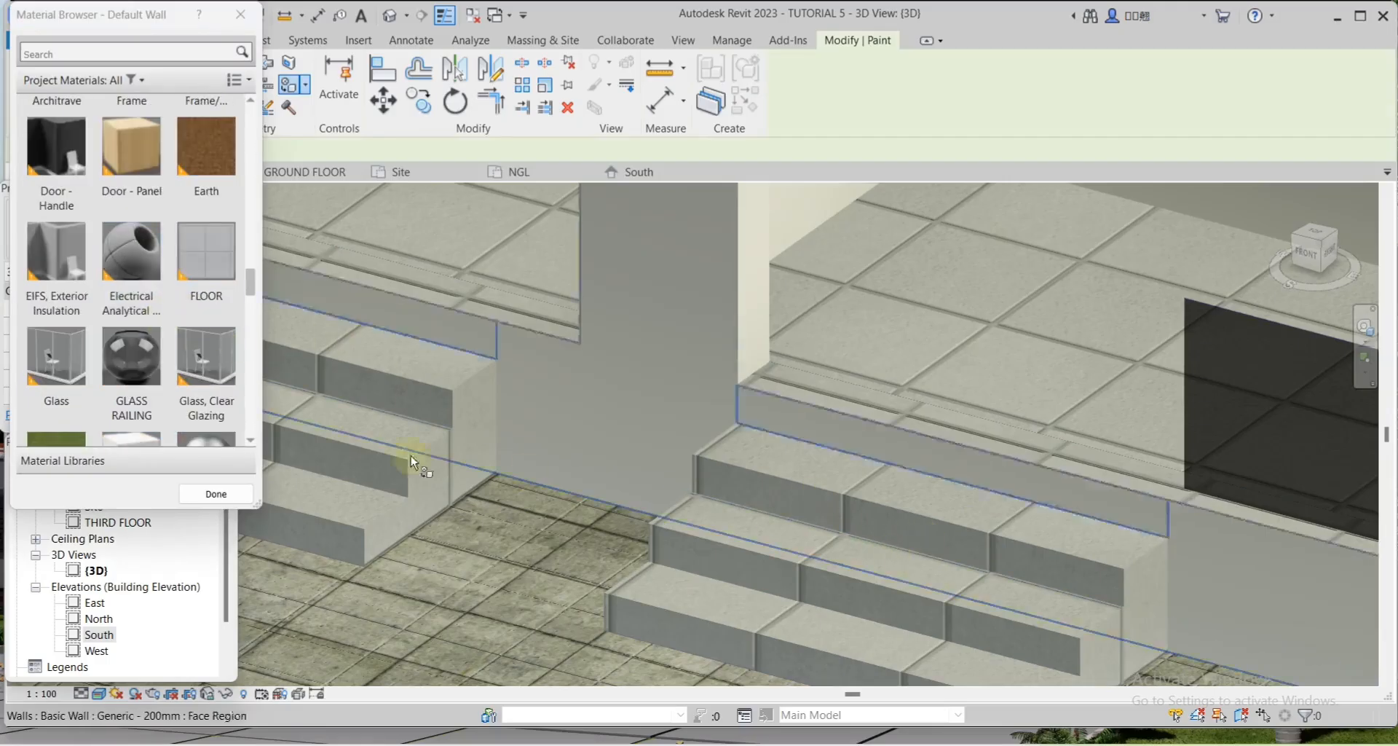
scroll(195, 364, down, 8)
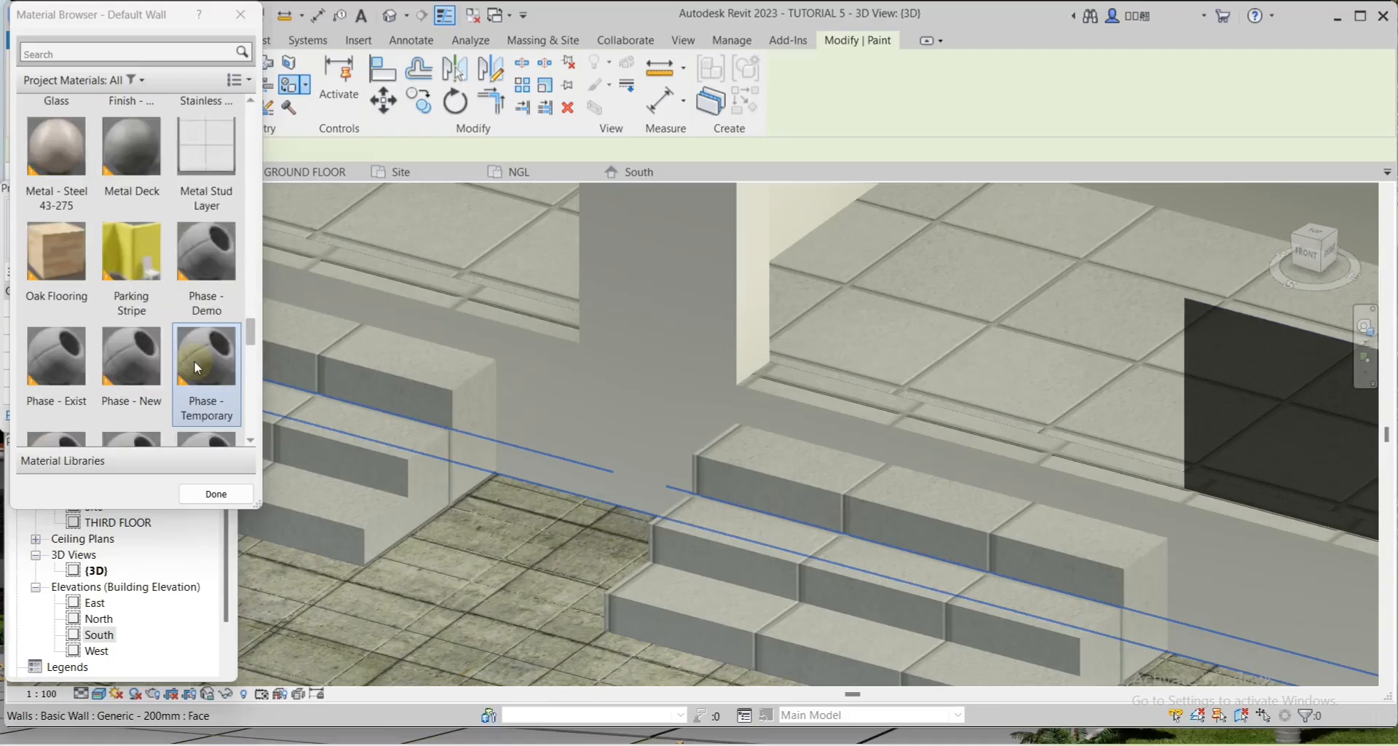
scroll(196, 353, up, 12)
scroll(198, 343, up, 10)
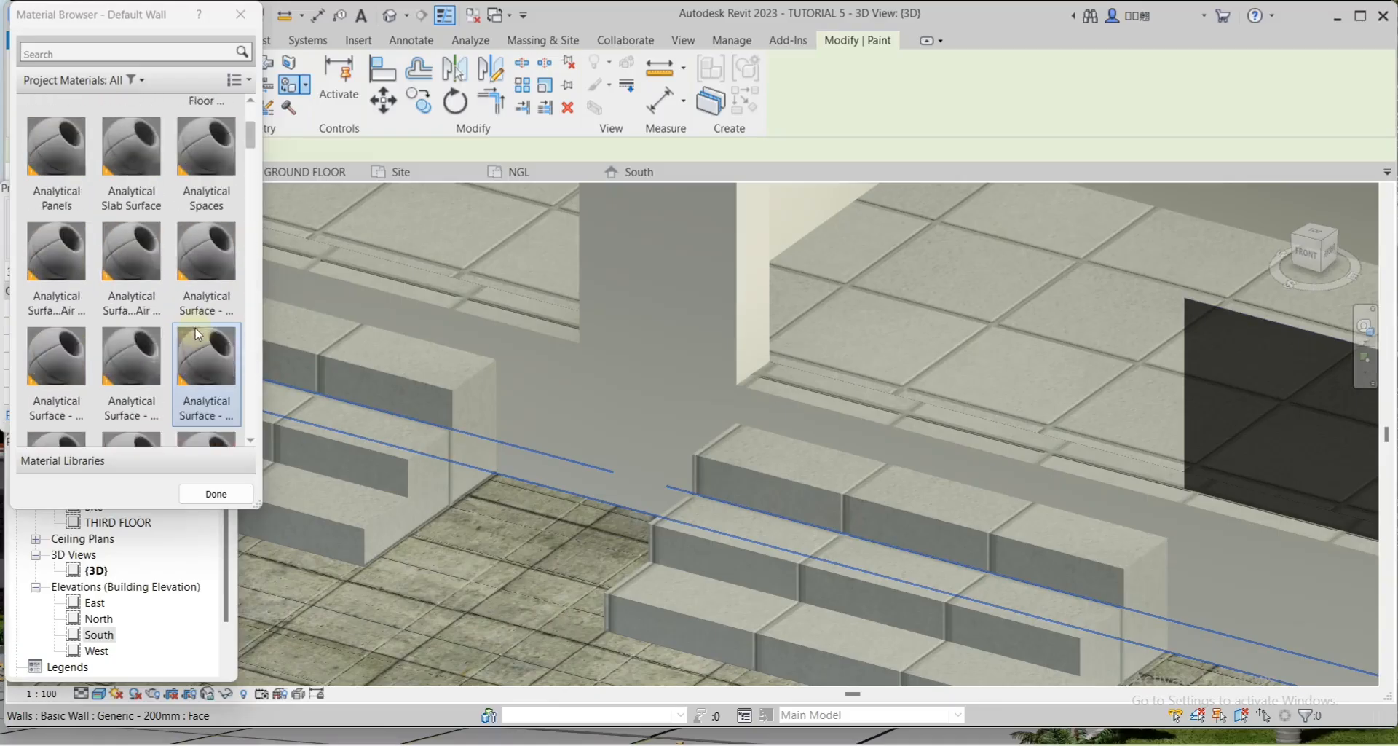
scroll(198, 336, down, 6)
scroll(198, 334, down, 6)
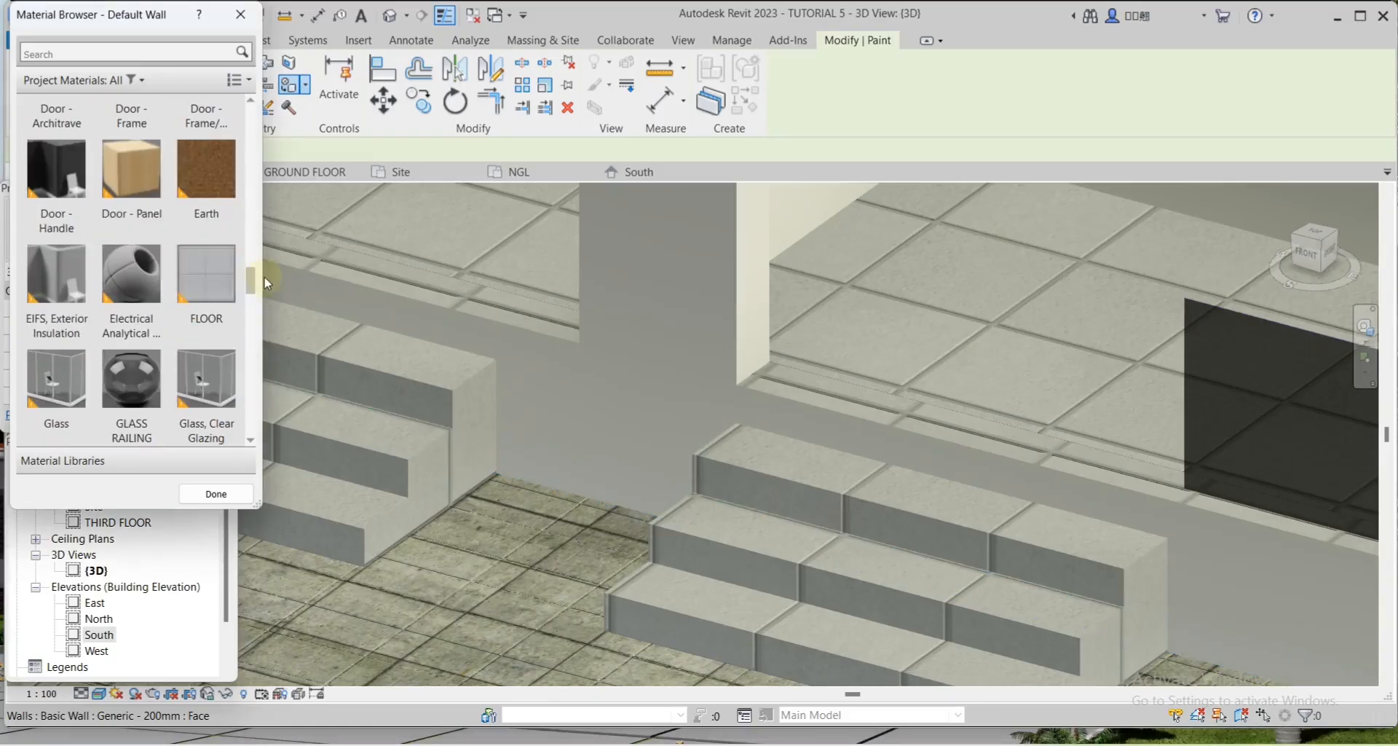
click(215, 290)
scroll(771, 416, up, 2)
click(795, 413)
Paint the split wall faces above the central and remaining side flights with the FLOOR material and finish painting
scroll(1051, 491, down, 3)
scroll(801, 420, up, 2)
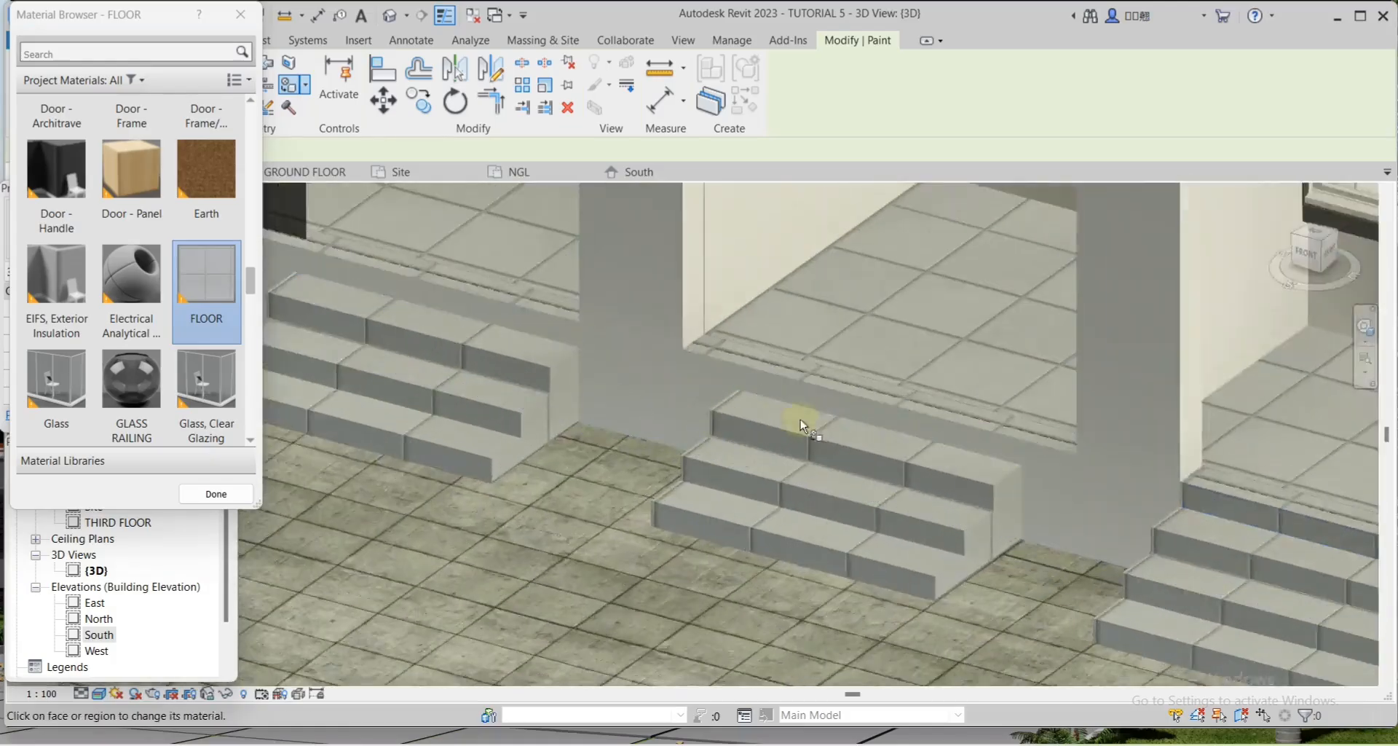
scroll(801, 420, up, 2)
click(820, 389)
scroll(873, 436, down, 2)
scroll(597, 348, up, 1)
click(600, 339)
scroll(707, 458, down, 4)
scroll(131, 255, up, 1)
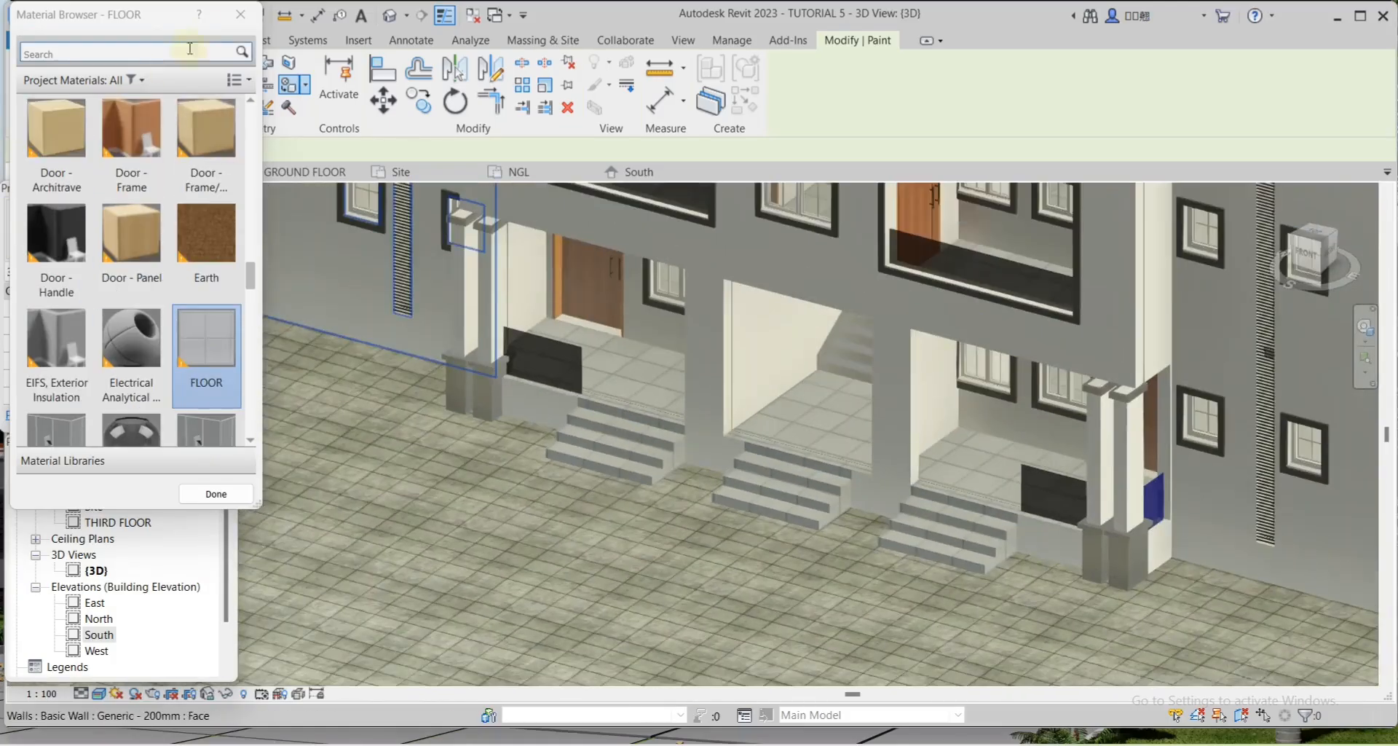
click(242, 15)
Examine the front facade, entrance steps and balconies in the 3D view from several distances and angles
scroll(712, 393, down, 2)
scroll(1024, 531, down, 1)
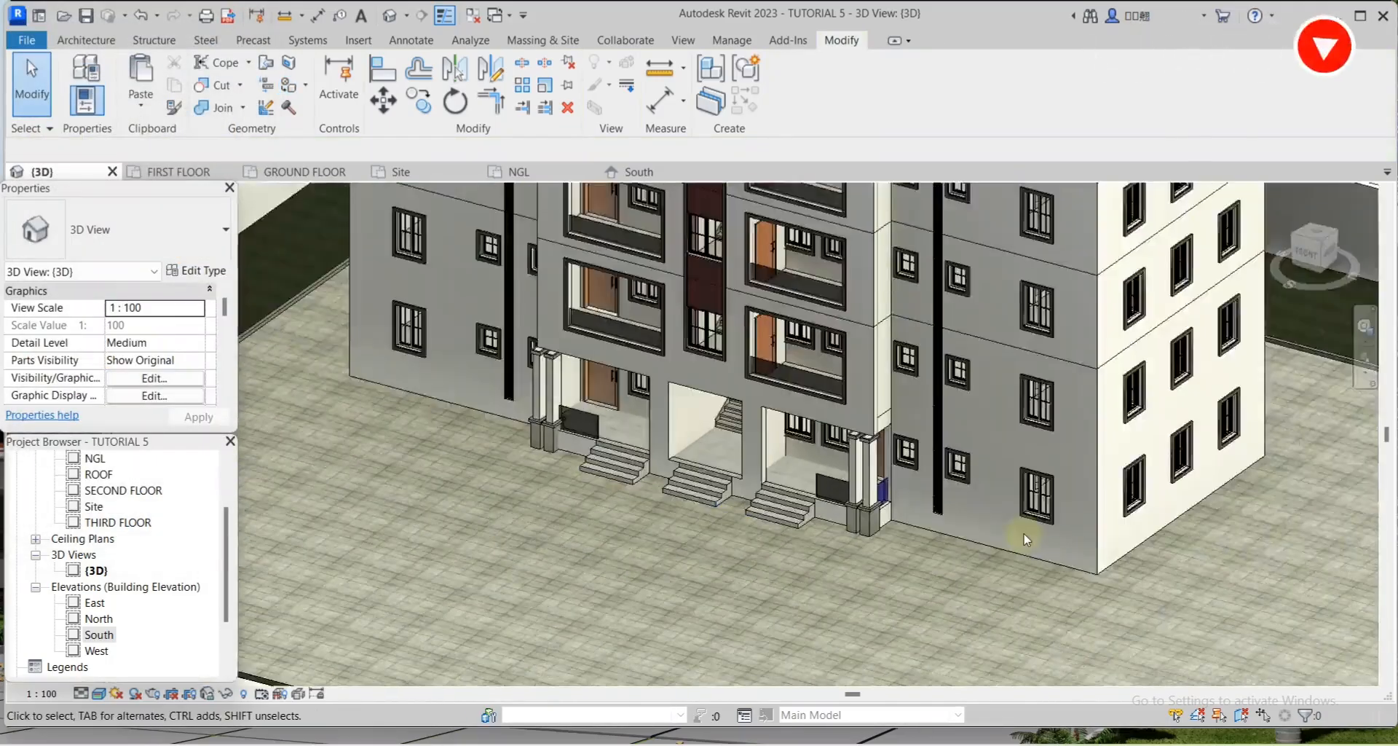
scroll(1028, 535, up, 2)
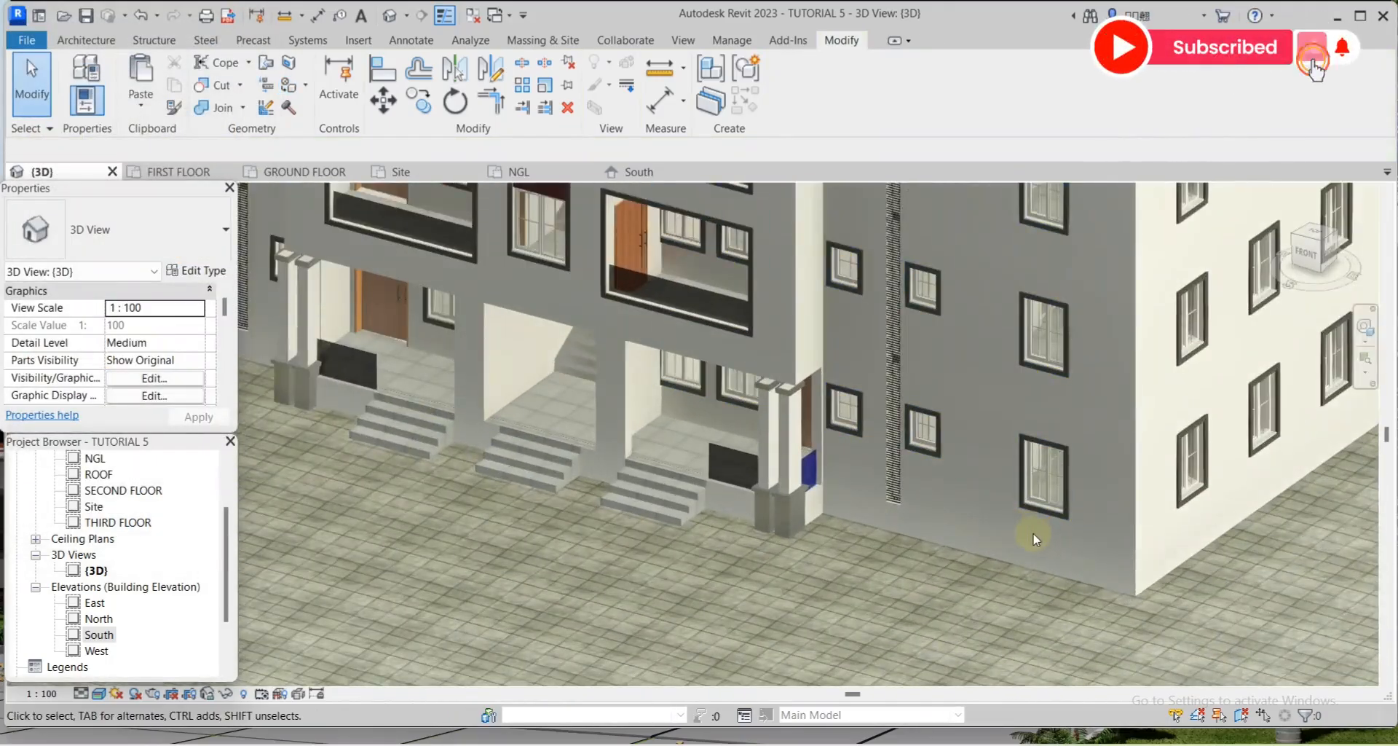
scroll(1023, 547, down, 2)
scroll(1016, 575, down, 3)
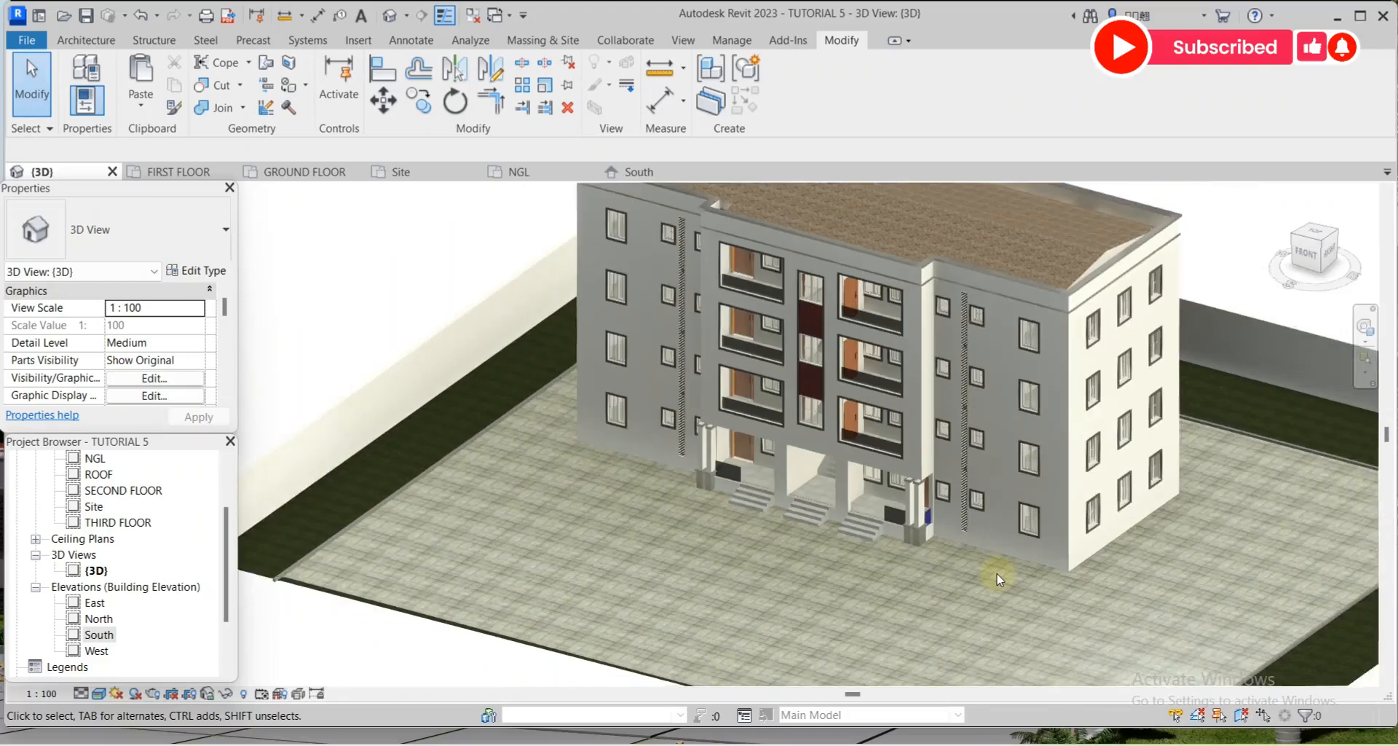
scroll(815, 592, up, 5)
scroll(857, 401, down, 3)
scroll(852, 463, up, 5)
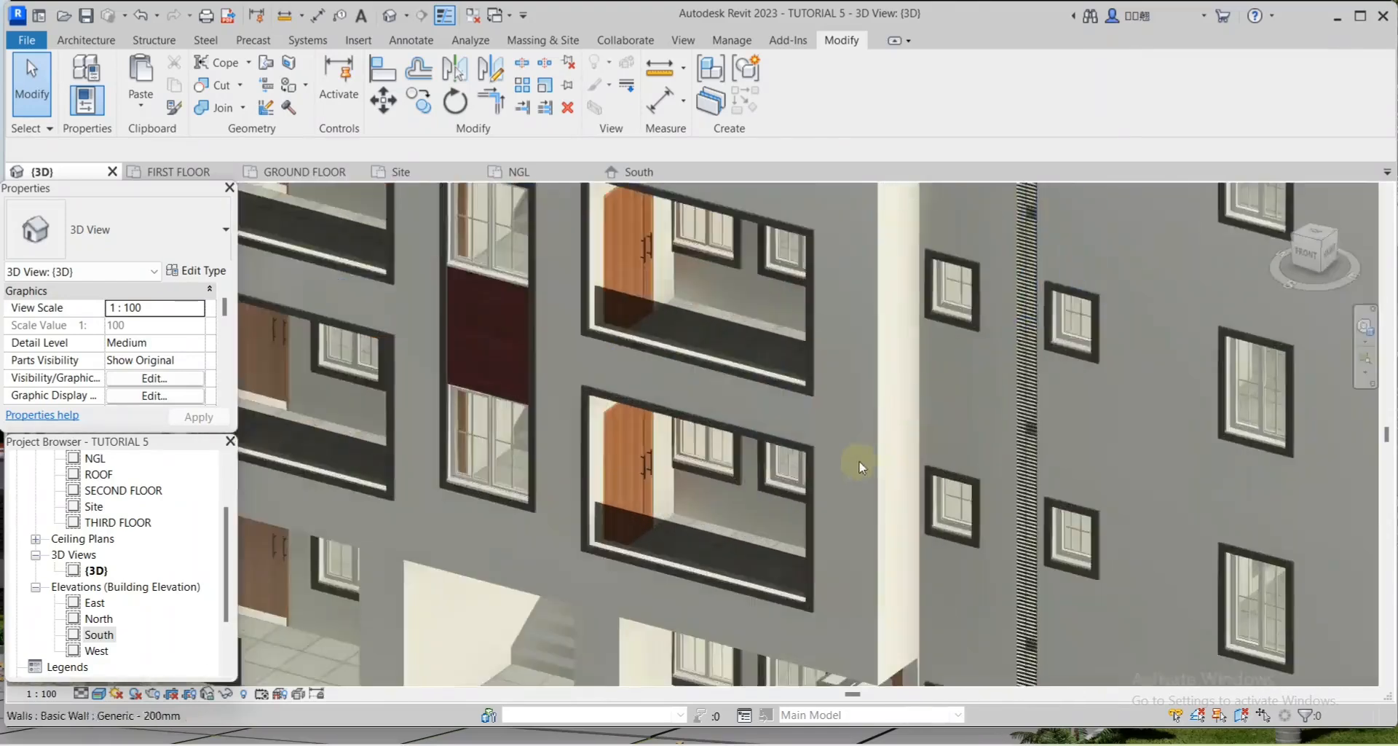
scroll(896, 466, down, 1)
scroll(950, 462, up, 1)
scroll(950, 462, down, 3)
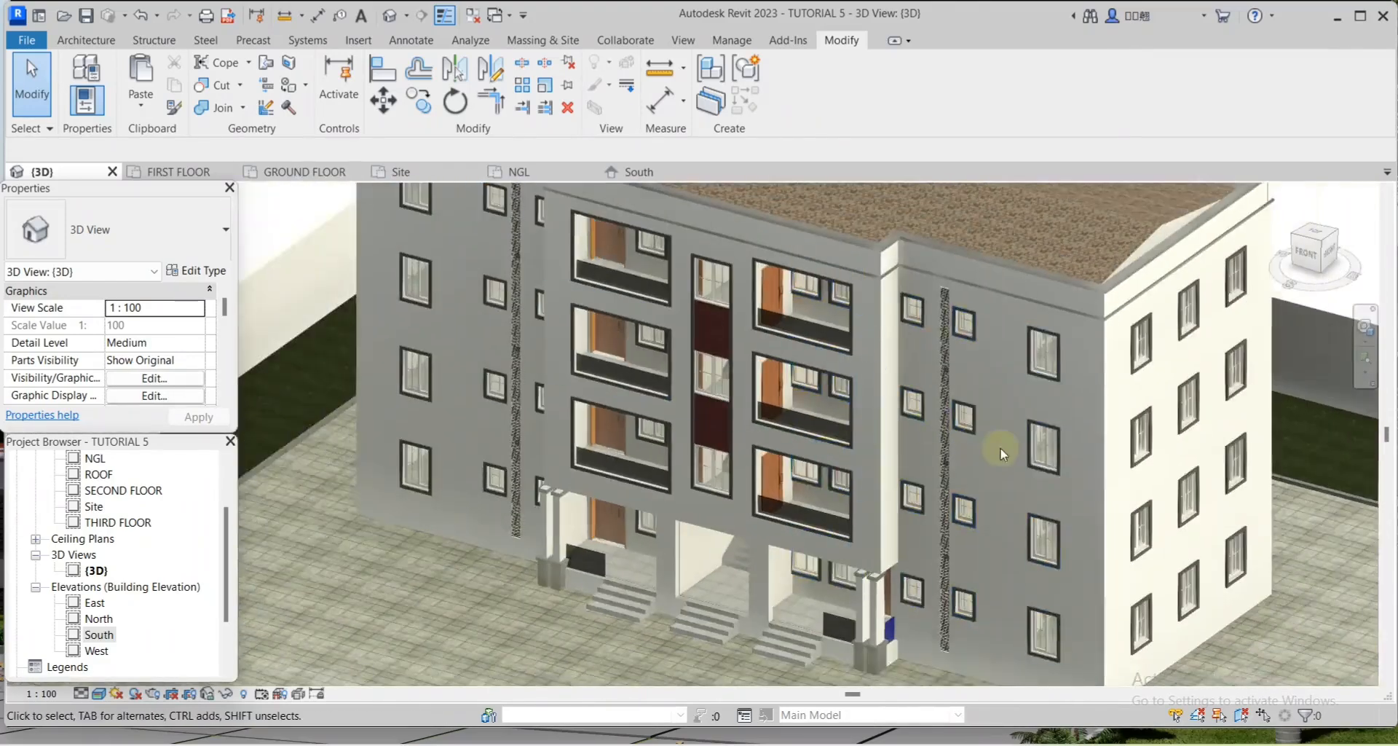
scroll(1001, 448, up, 3)
scroll(958, 463, up, 1)
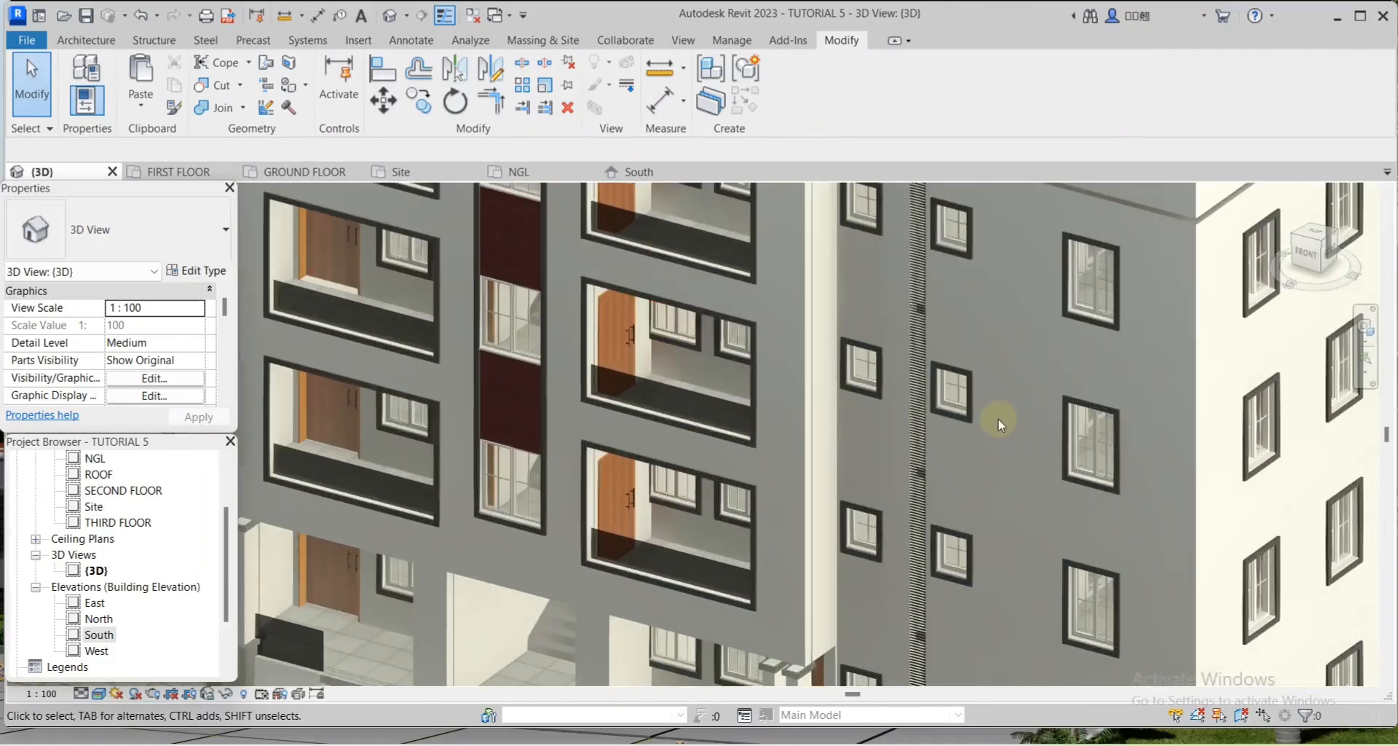
scroll(999, 424, down, 3)
scroll(837, 466, up, 5)
scroll(836, 495, down, 2)
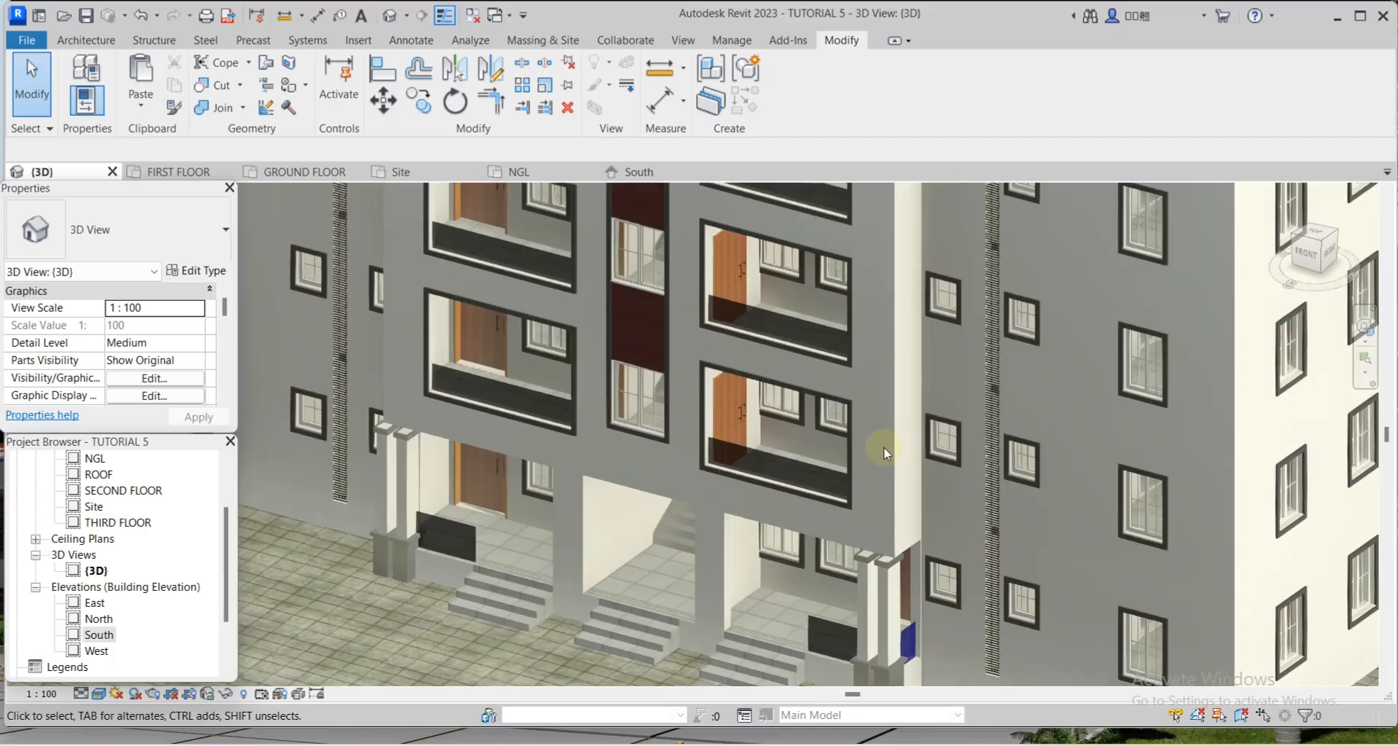
scroll(884, 448, down, 3)
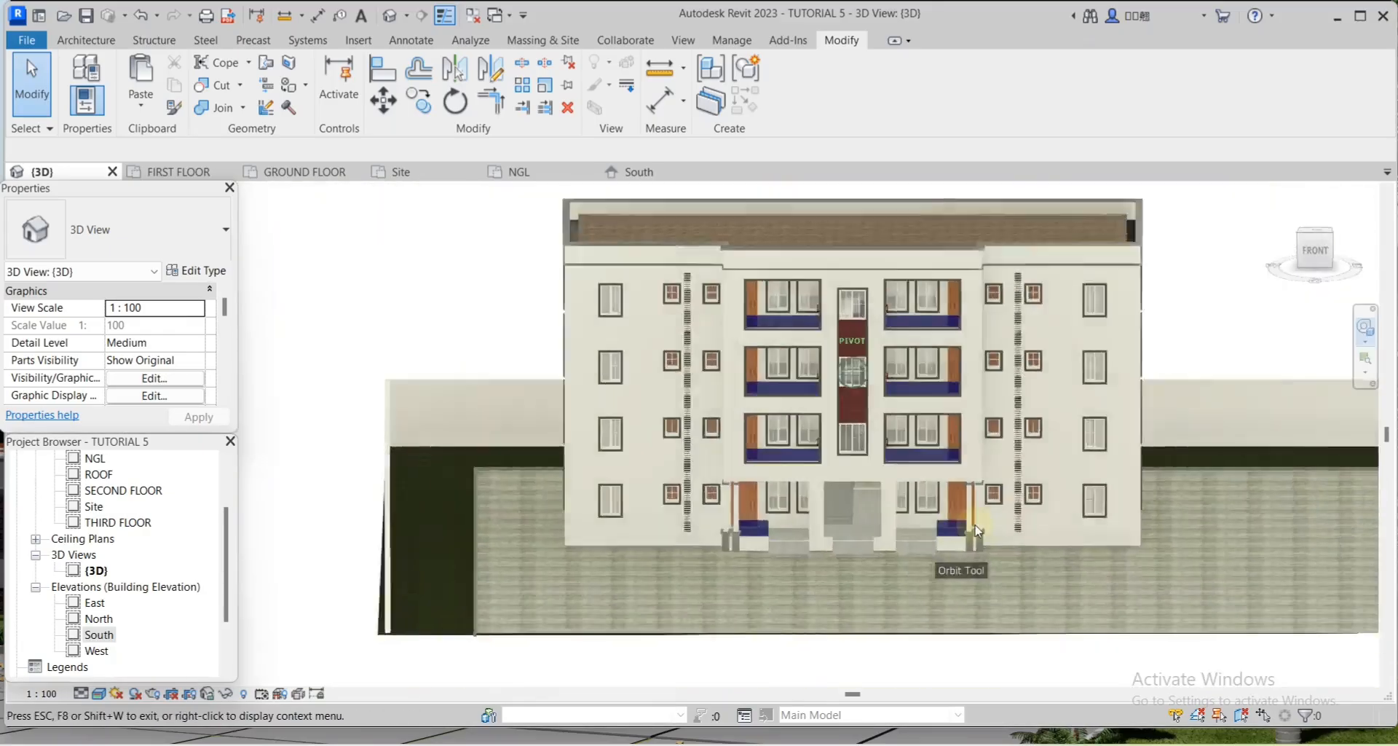
drag(961, 528, 996, 515)
scroll(939, 499, up, 2)
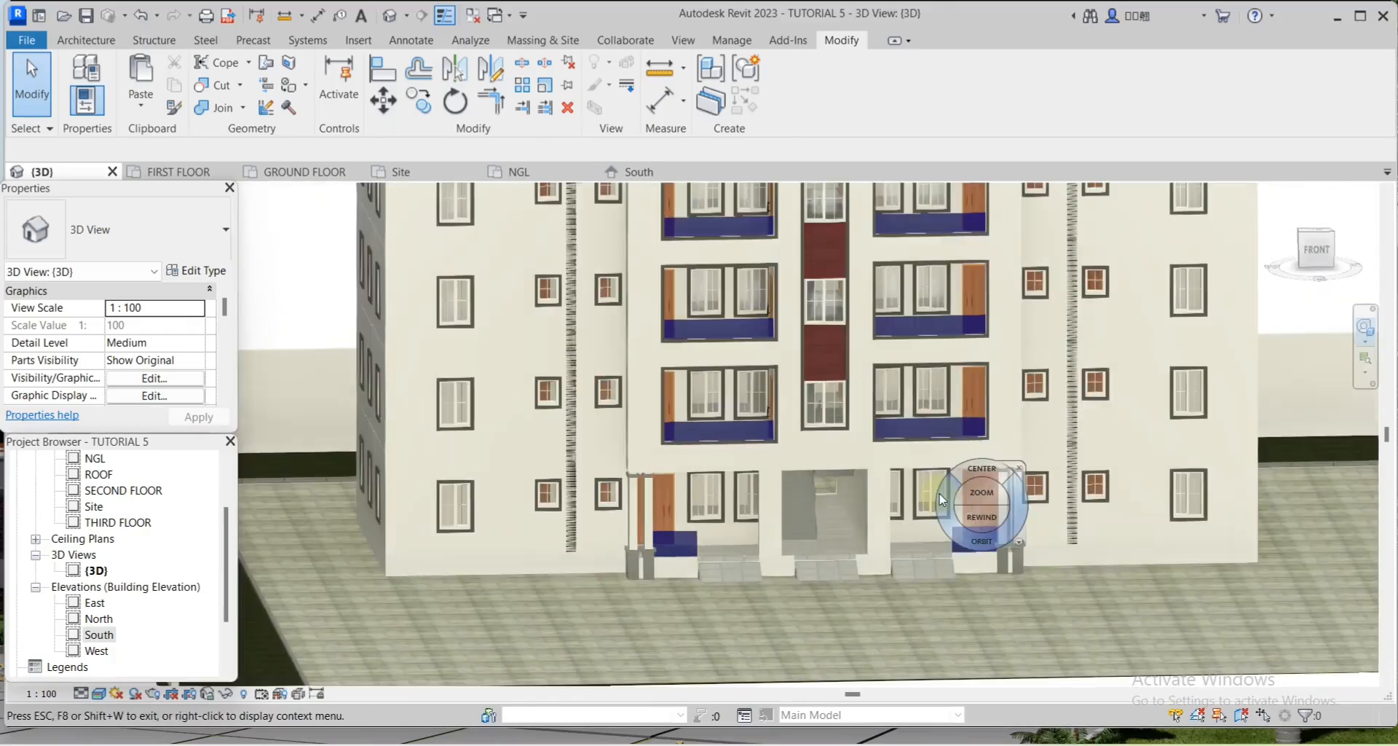
click(1019, 470)
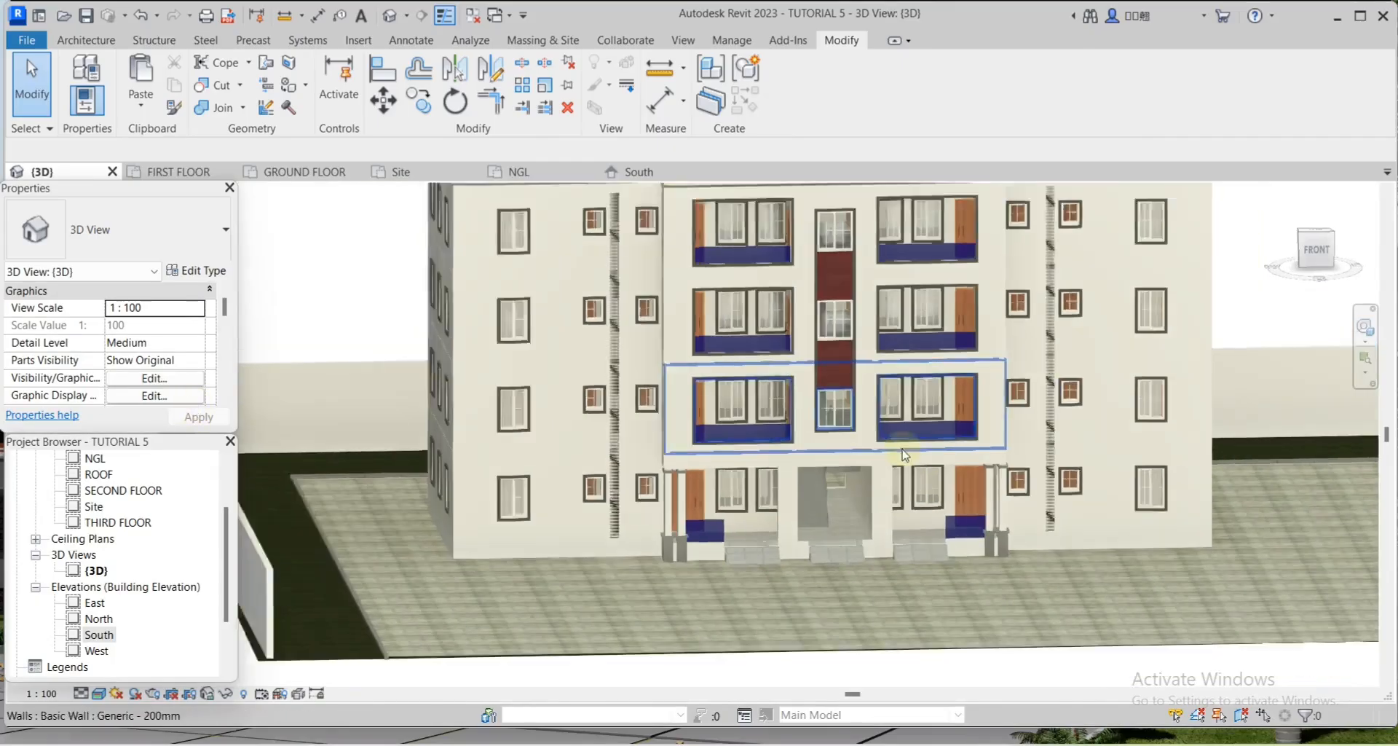
Open the THIRD FLOOR reflected ceiling plan
click(36, 539)
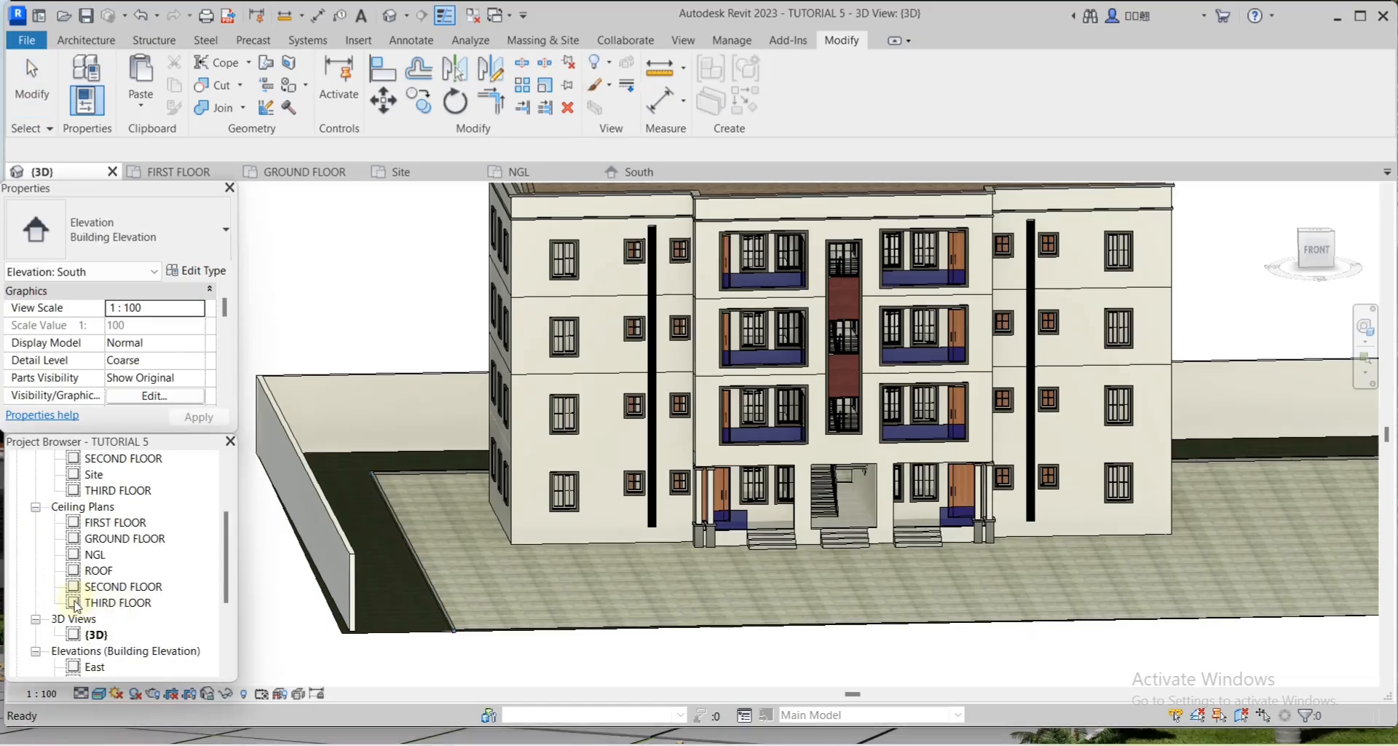
click(95, 605)
key(F2)
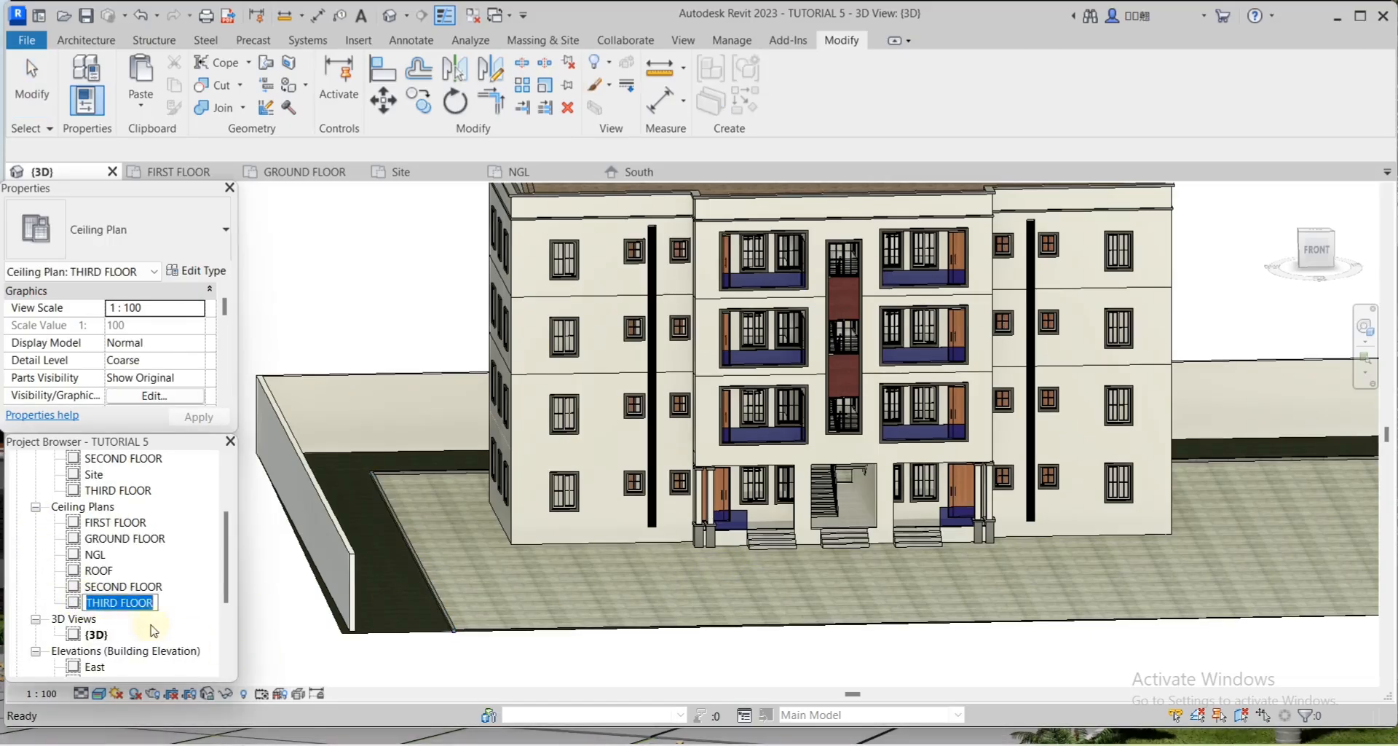
double_click(140, 606)
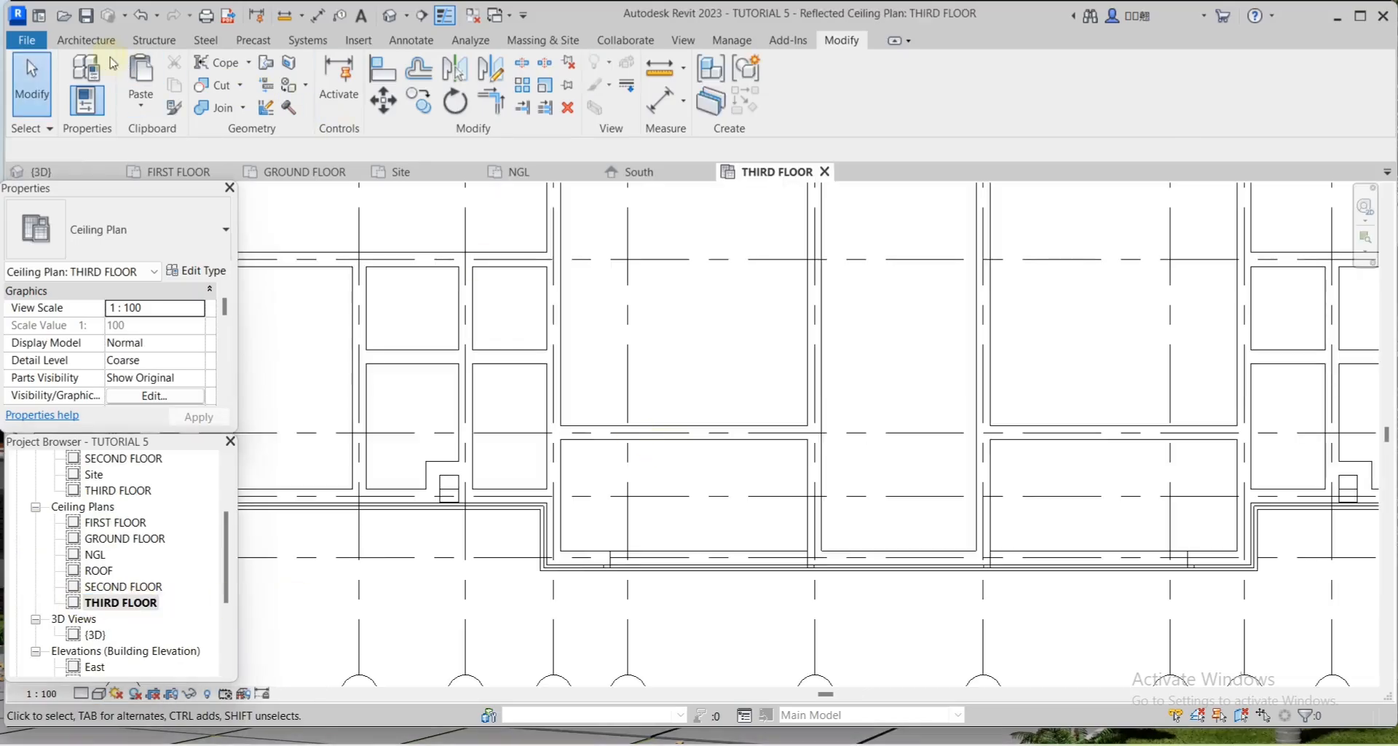
Start placing a component and load the lighting family Pendant_-_Wrought_Iron_10308.rfa from the NEW folder
click(84, 41)
click(218, 71)
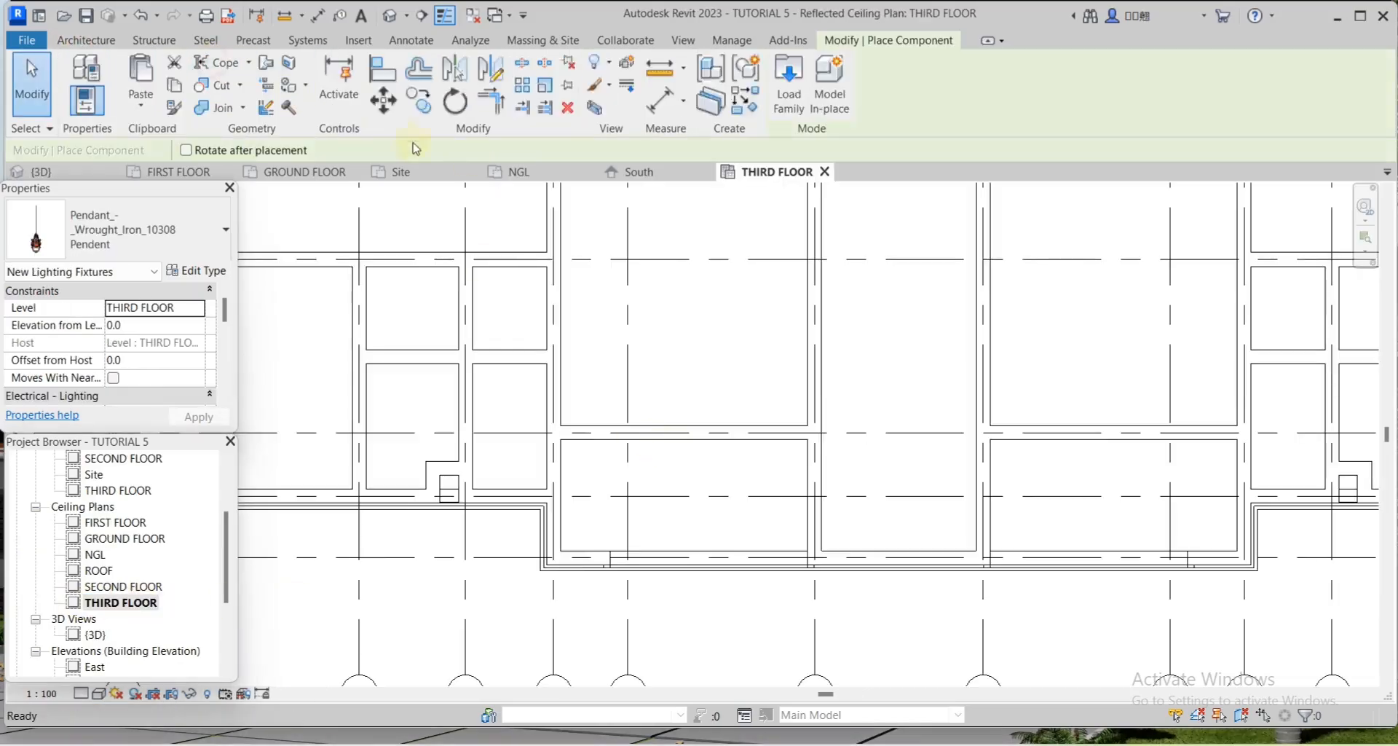
click(796, 104)
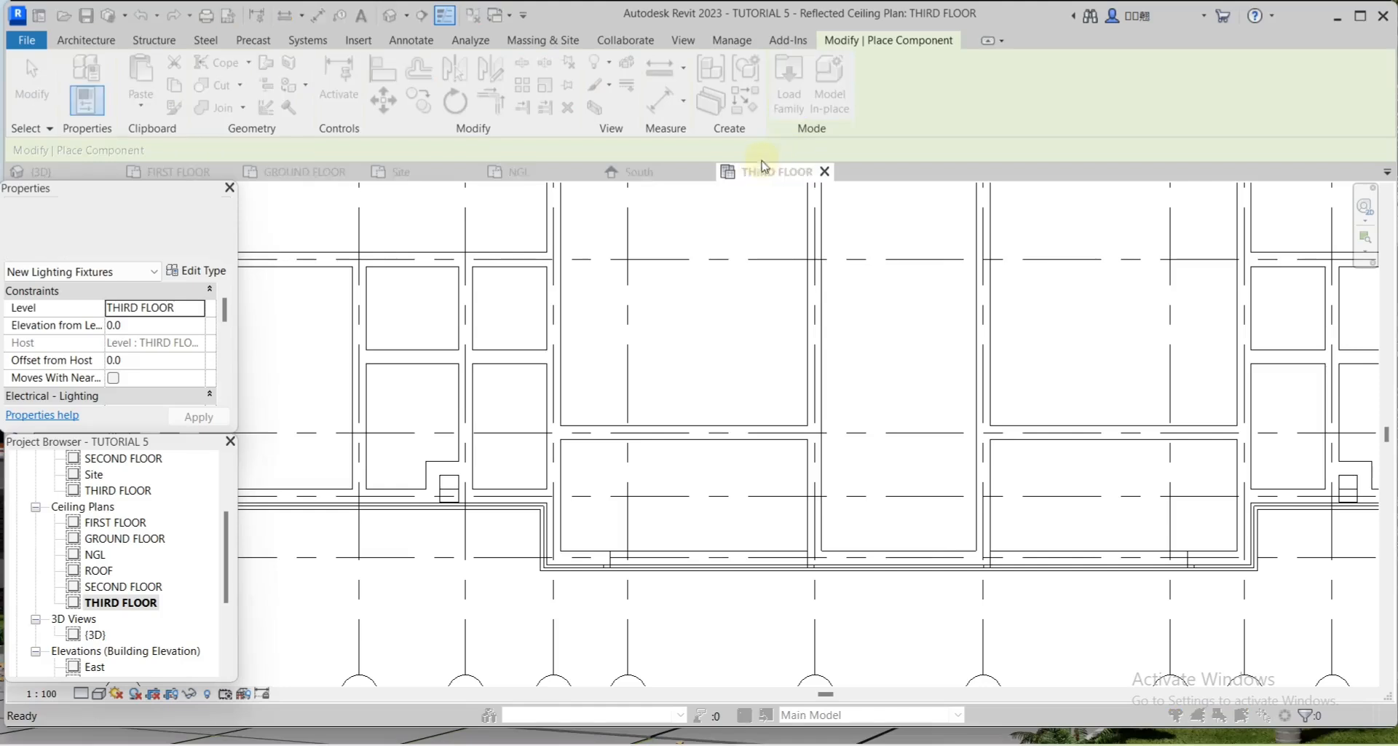
drag(787, 240, 791, 300)
drag(791, 300, 791, 307)
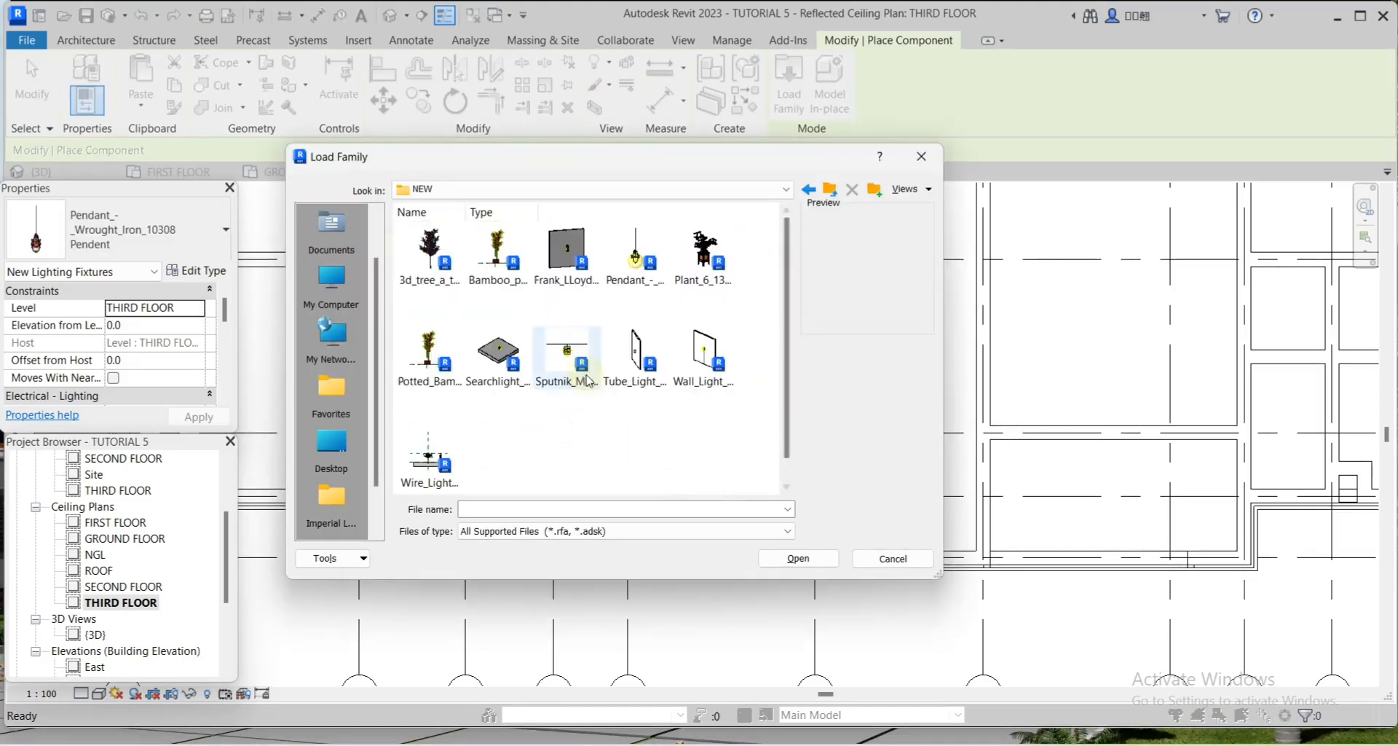
click(631, 257)
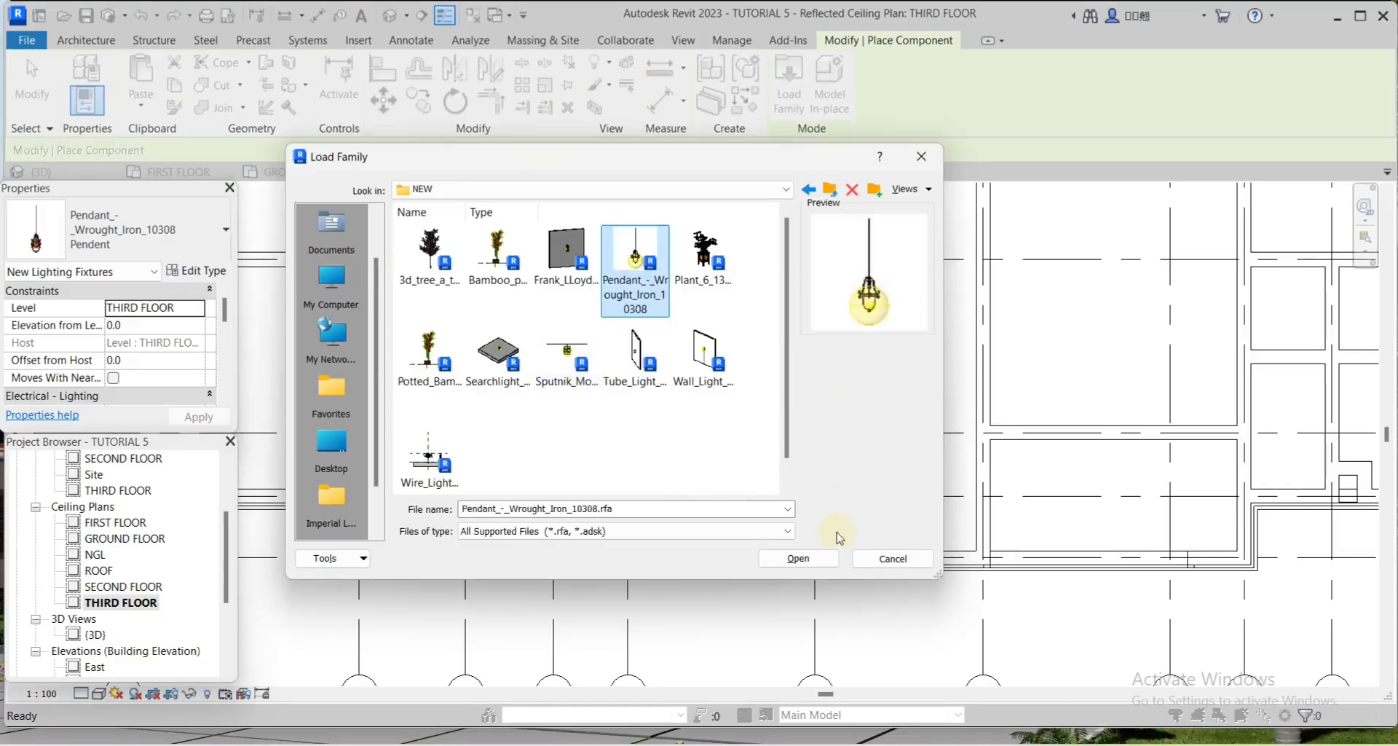
click(798, 559)
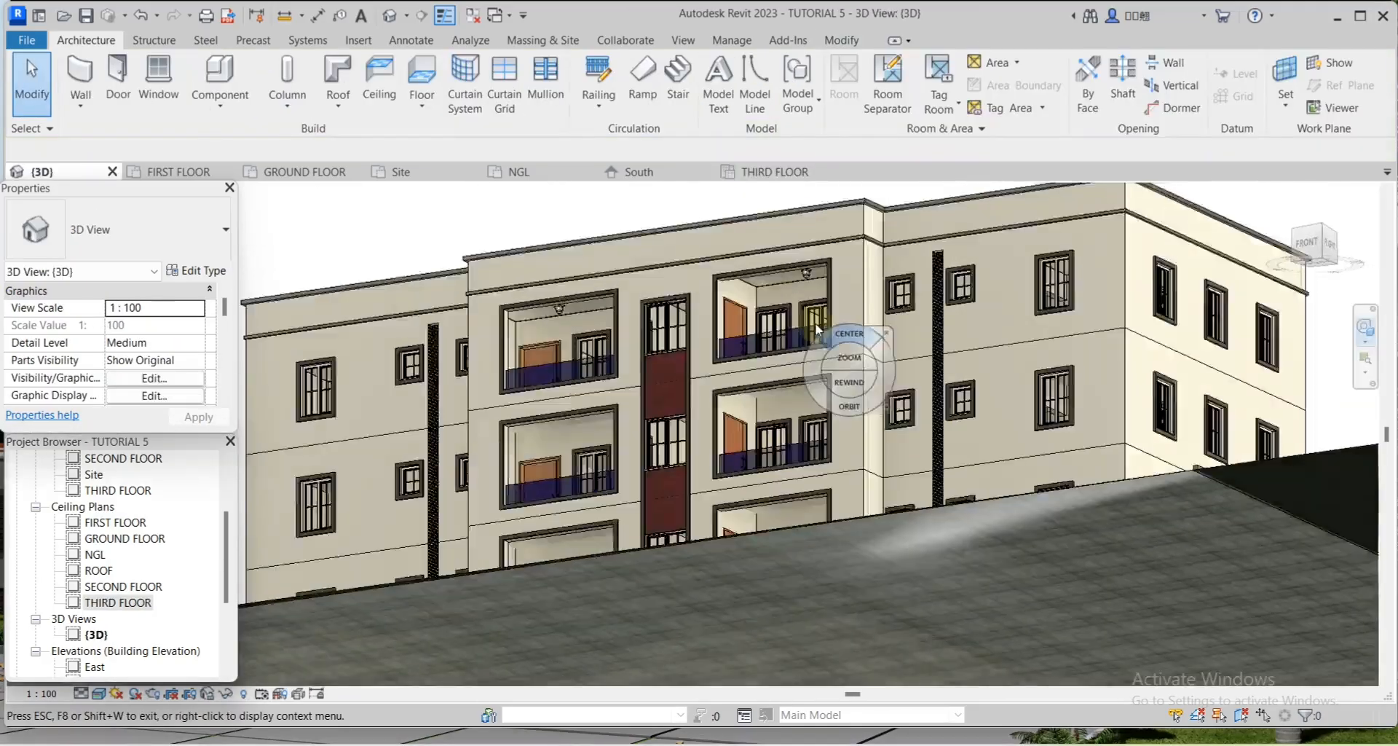
Select the pendant lights in both top-floor front balconies and set their offset from host to -600
scroll(808, 306, up, 5)
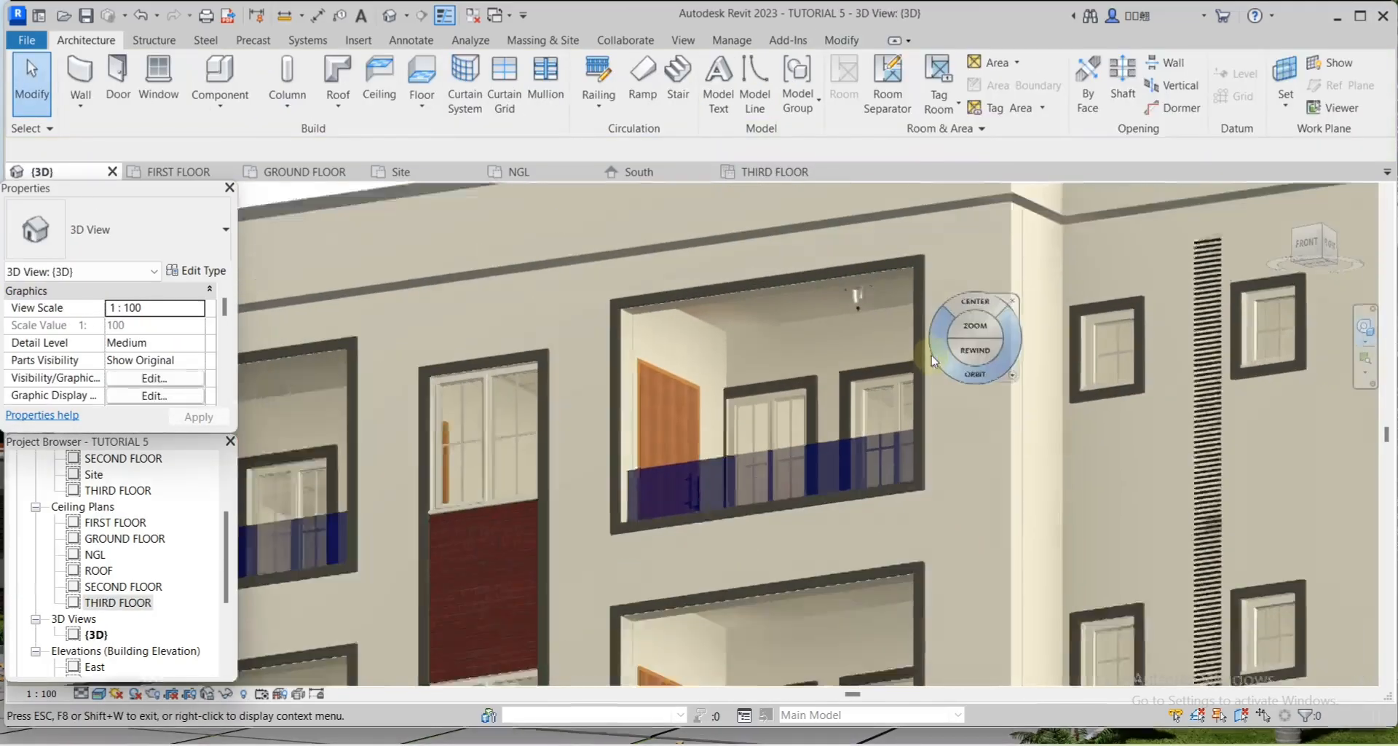
scroll(928, 356, down, 1)
click(1007, 303)
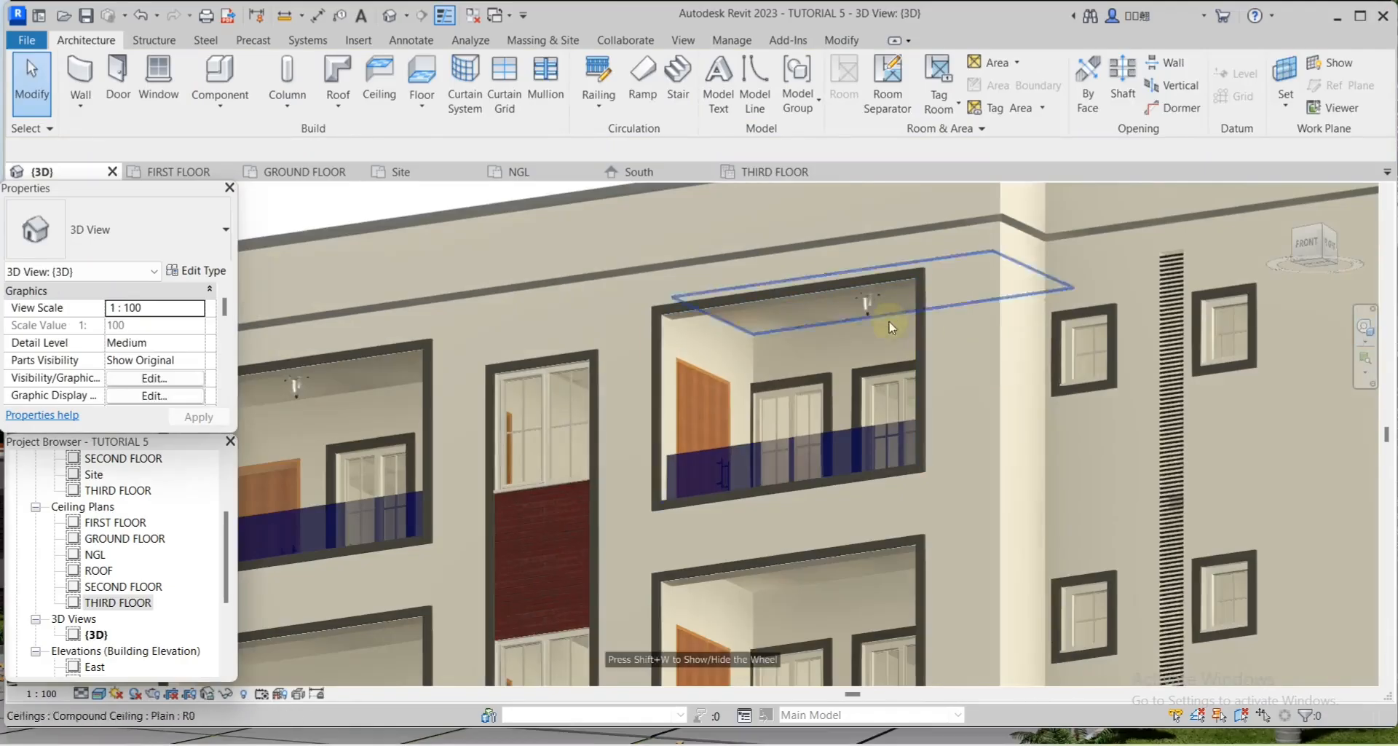
scroll(883, 319, up, 3)
scroll(874, 313, down, 3)
click(868, 304)
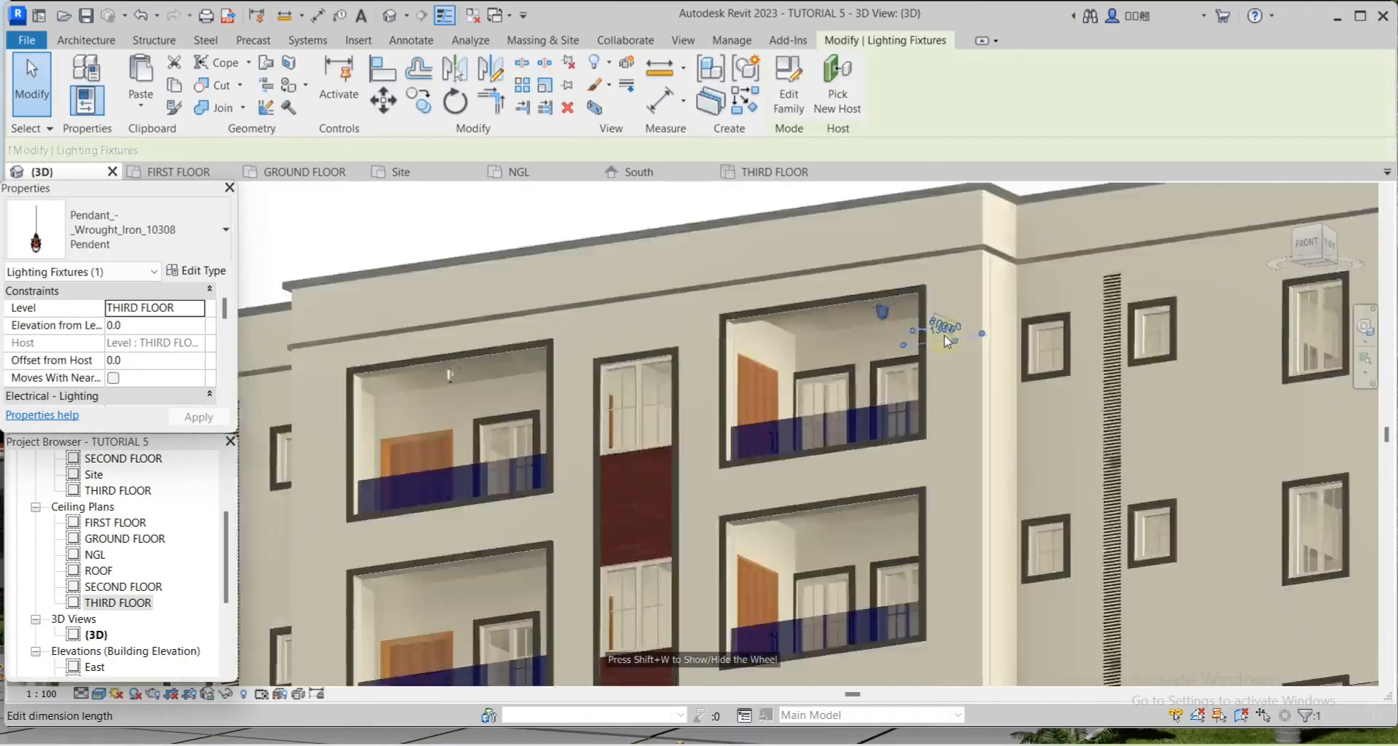
scroll(596, 378, up, 3)
click(596, 378)
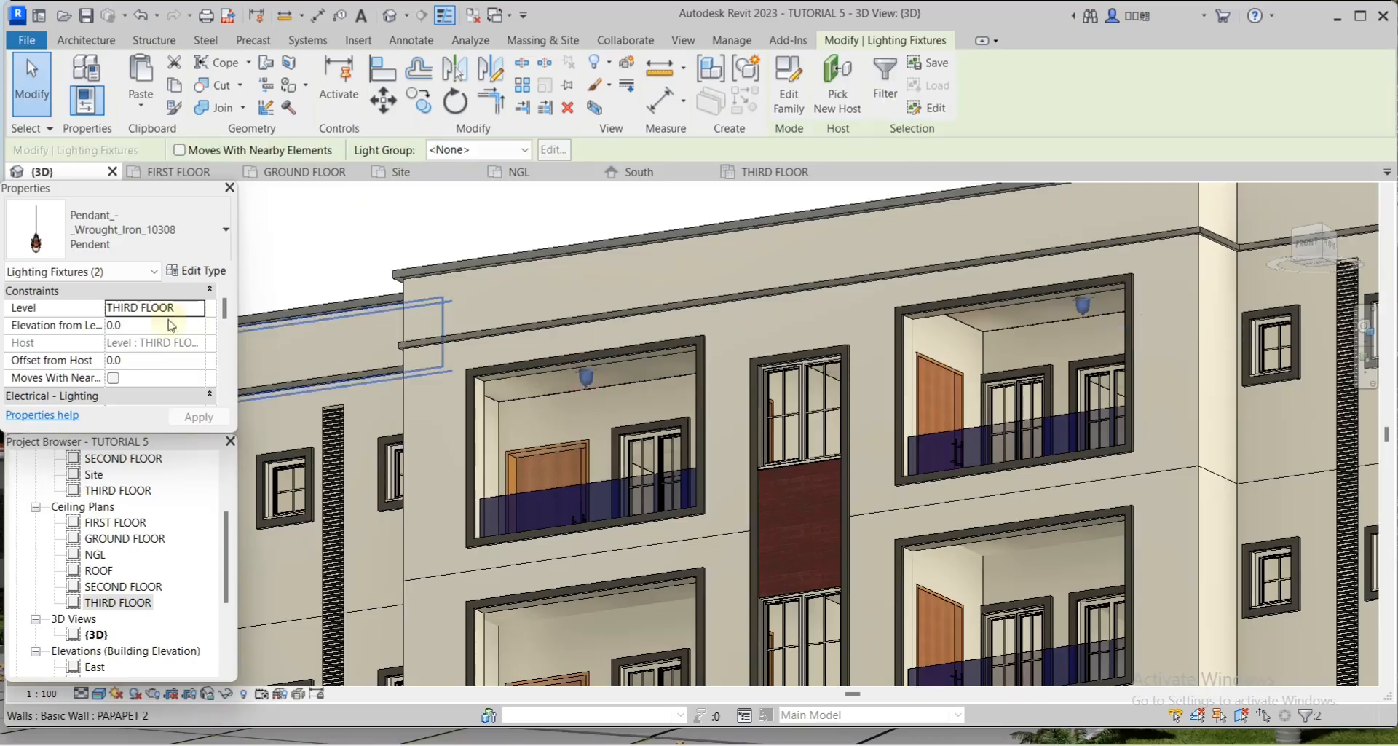
click(144, 364)
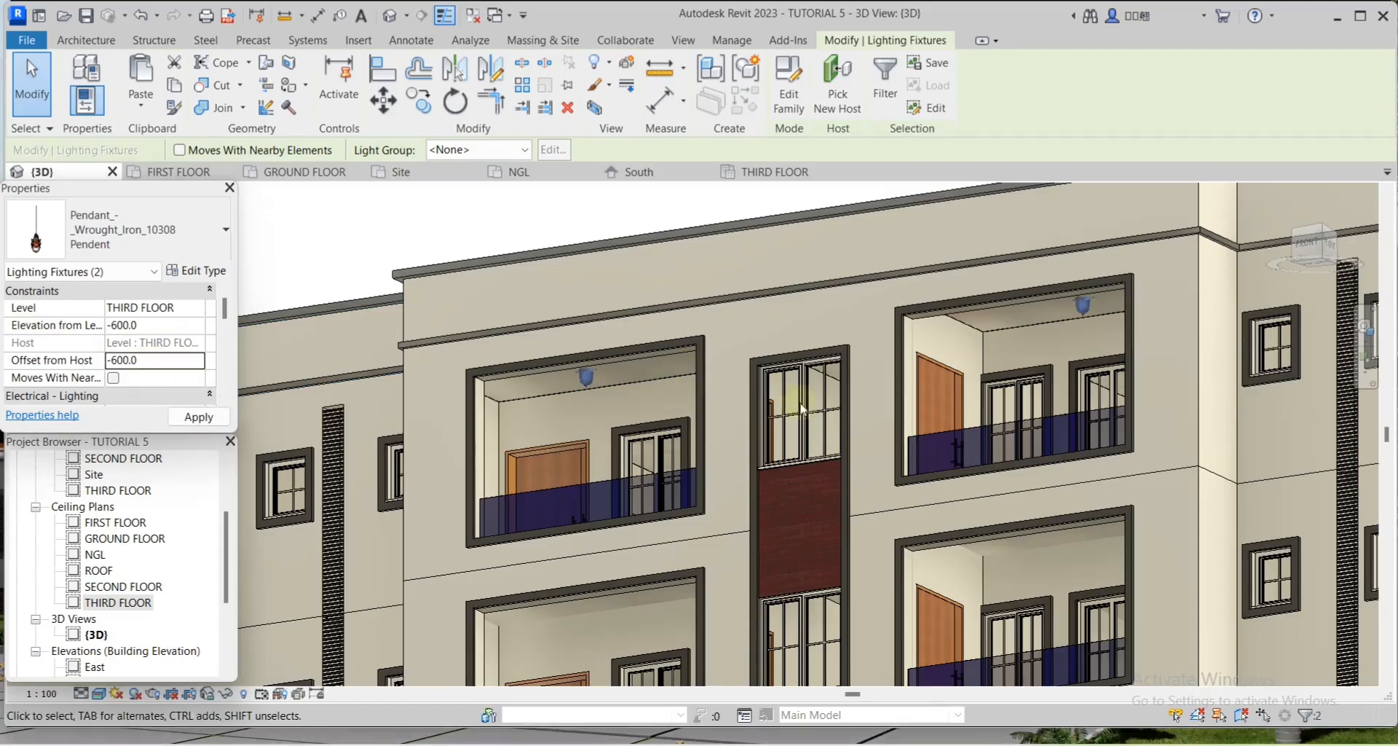
Examine the lowered pendant lights in the top-floor front balconies from different distances and angles in the 3D view
scroll(817, 399, down, 2)
scroll(1071, 322, up, 4)
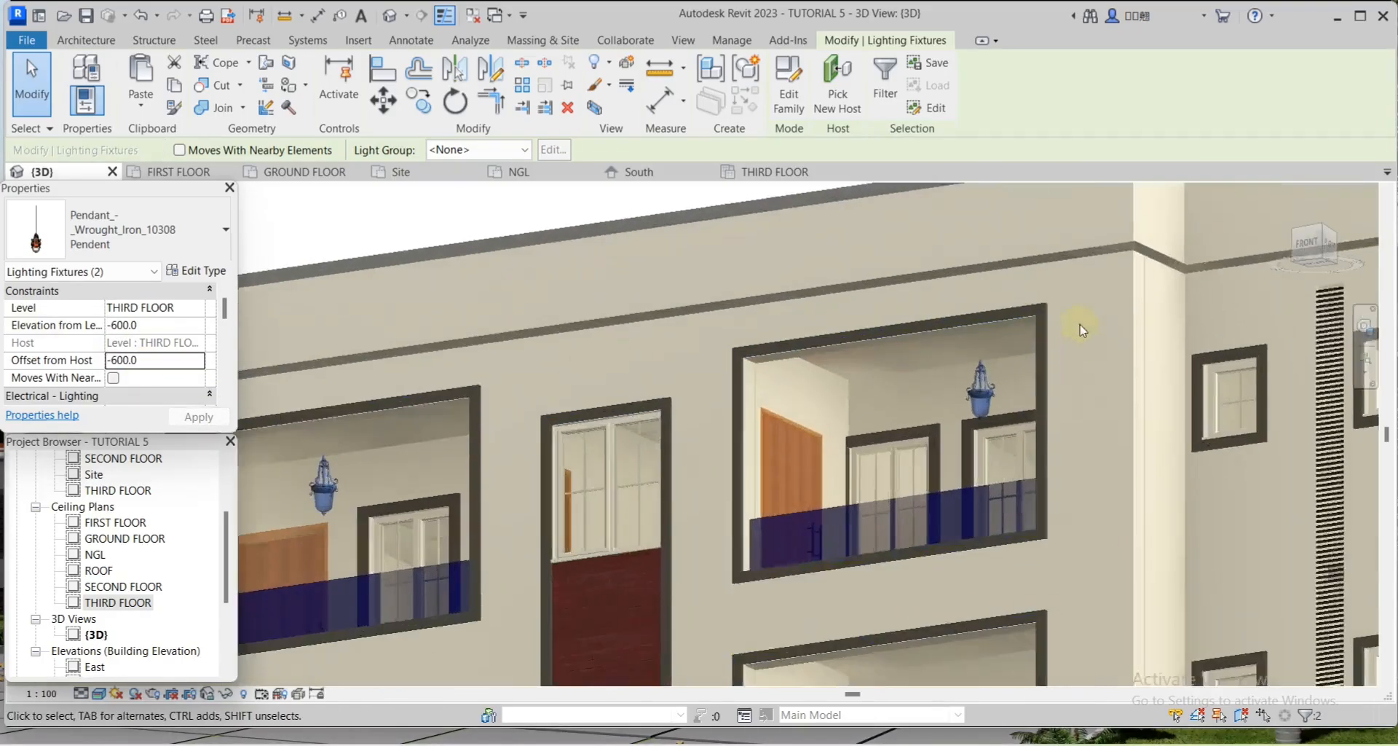
click(1364, 328)
drag(1083, 406, 1085, 436)
scroll(894, 367, down, 5)
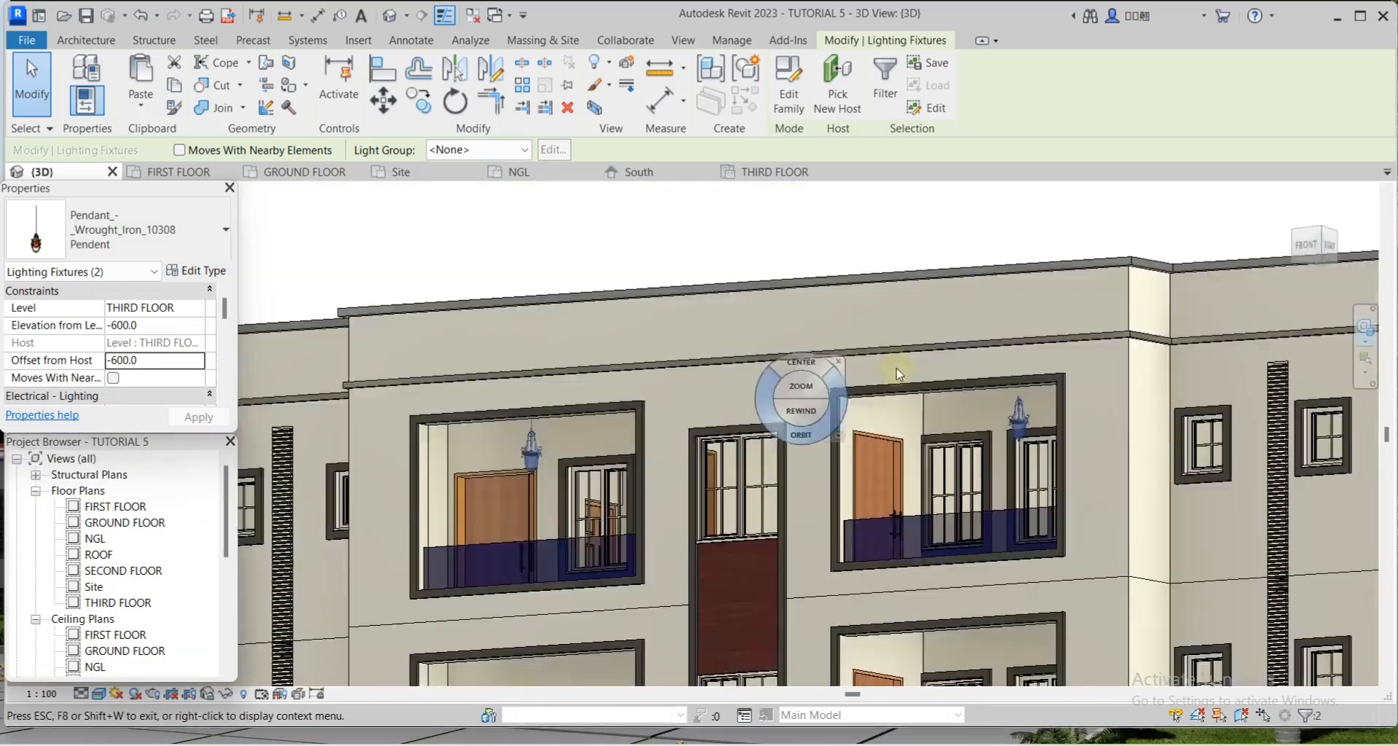
scroll(900, 346, up, 2)
click(903, 340)
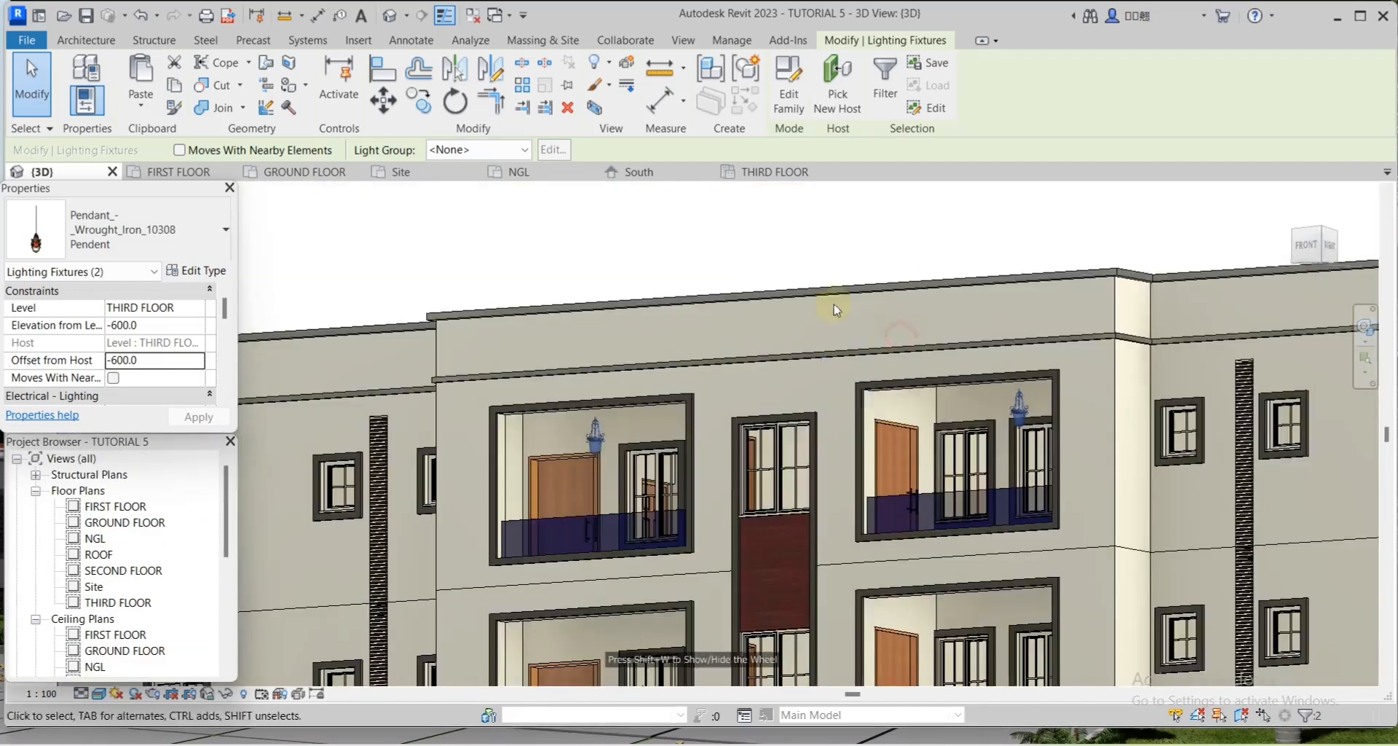
scroll(833, 309, down, 4)
scroll(691, 357, up, 3)
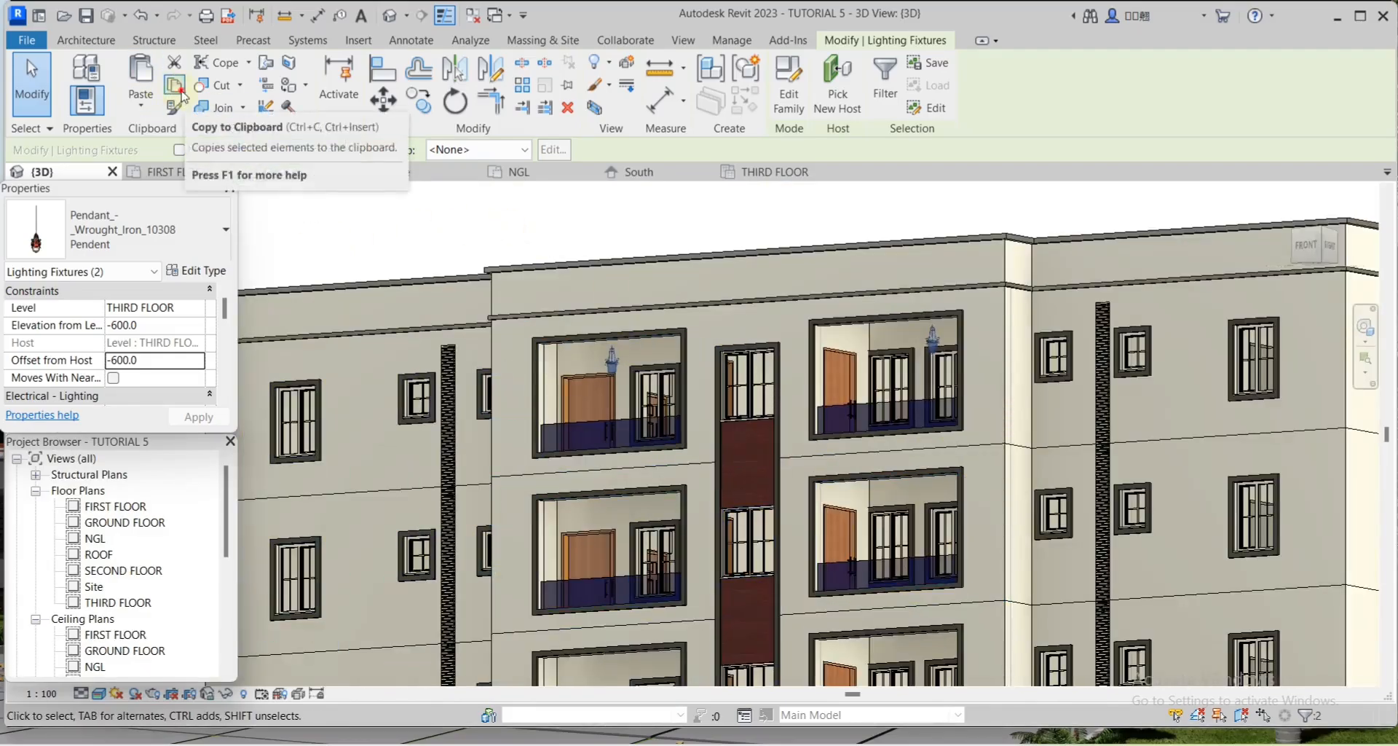
Paste the copied top-floor balcony pendant lights aligned to the FIRST FLOOR, GROUND FLOOR and SECOND FLOOR levels
click(148, 111)
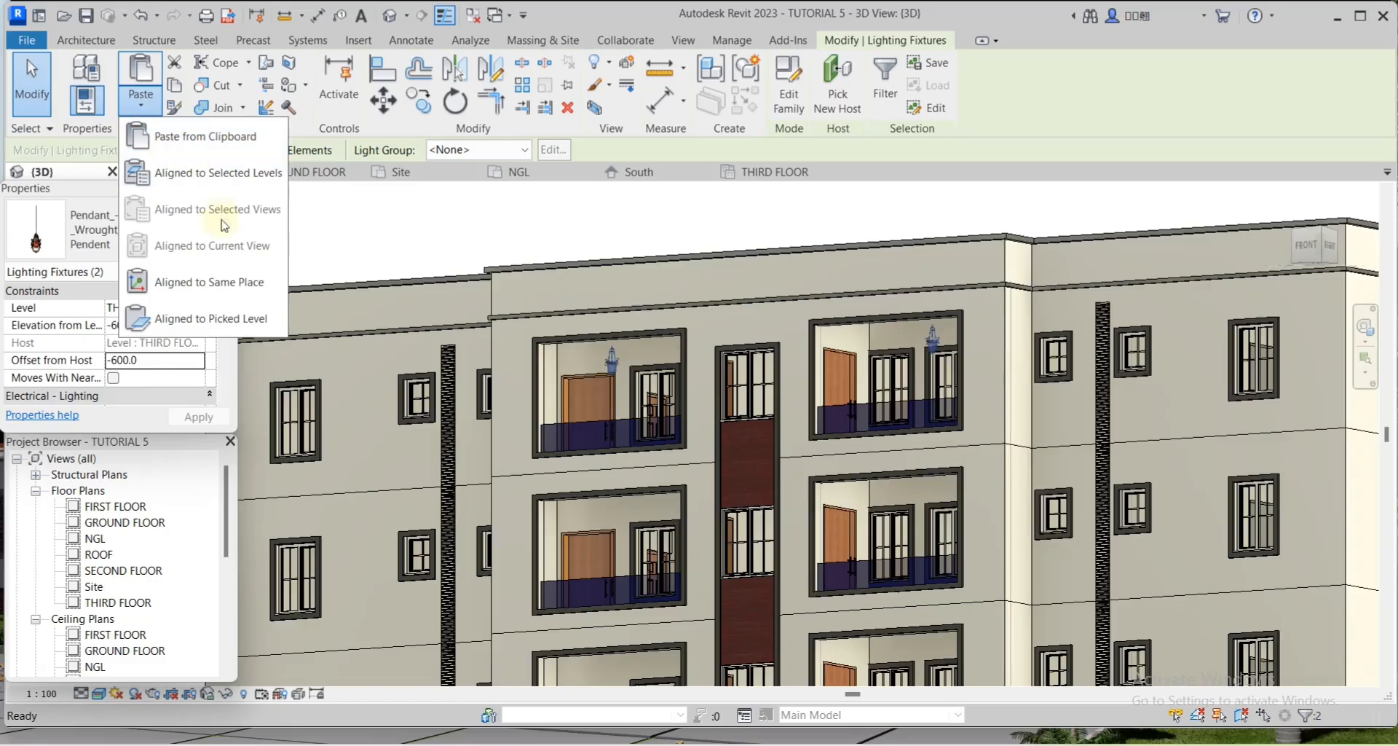
click(212, 173)
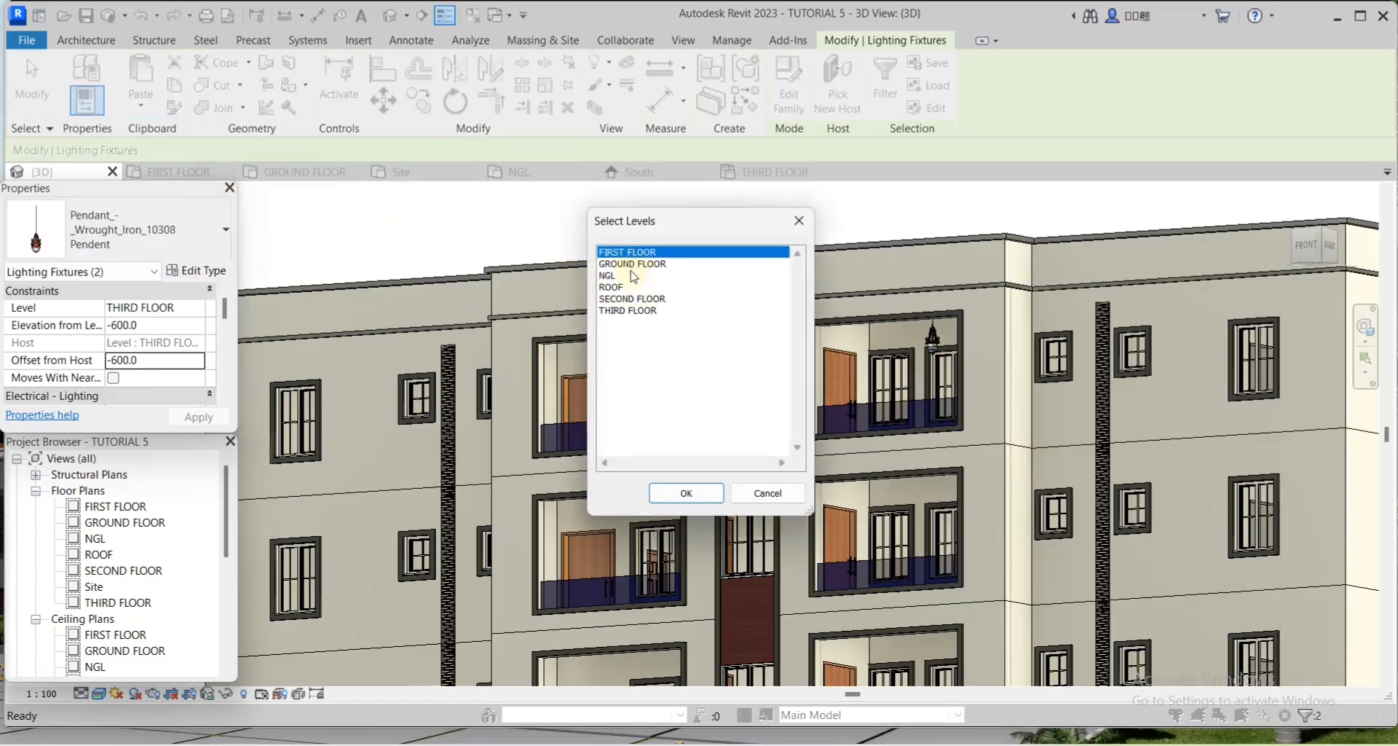
ctrl+click(629, 300)
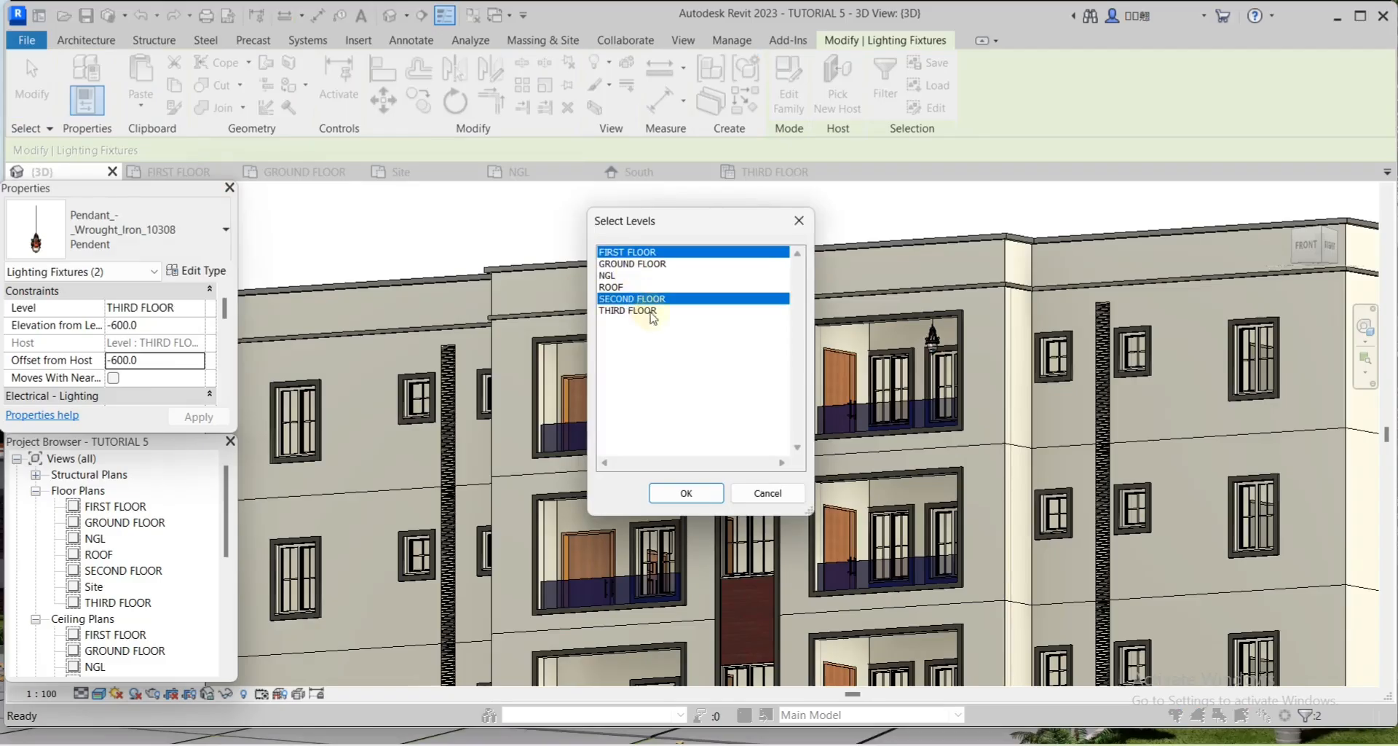
ctrl+click(644, 266)
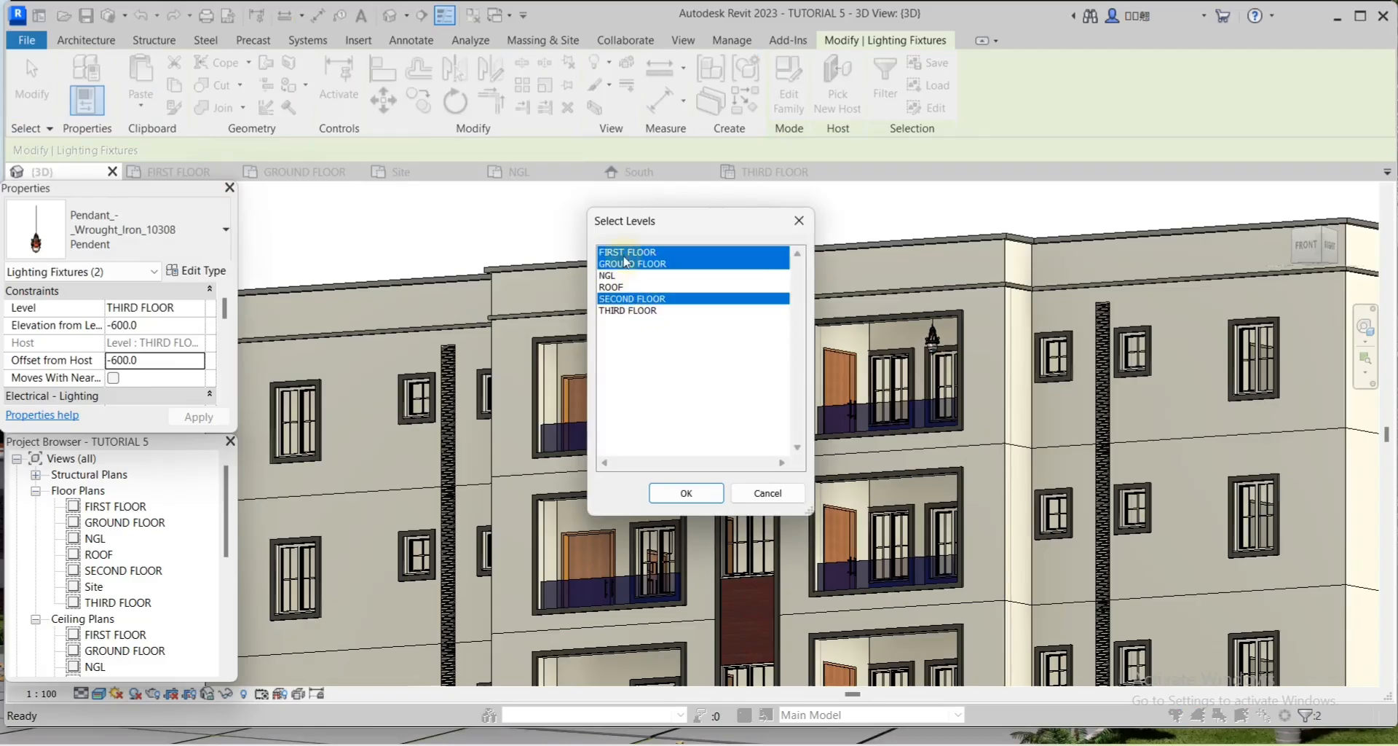
click(688, 490)
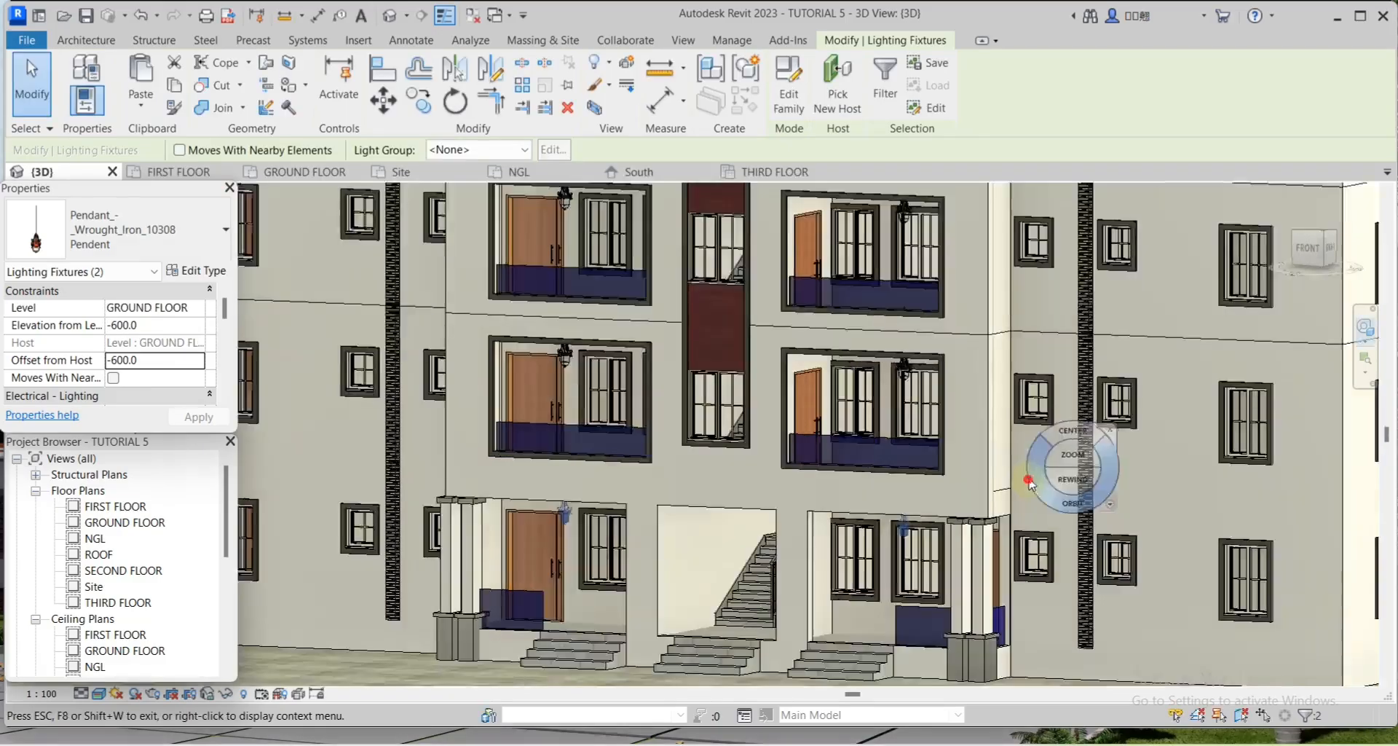
drag(1027, 474, 998, 474)
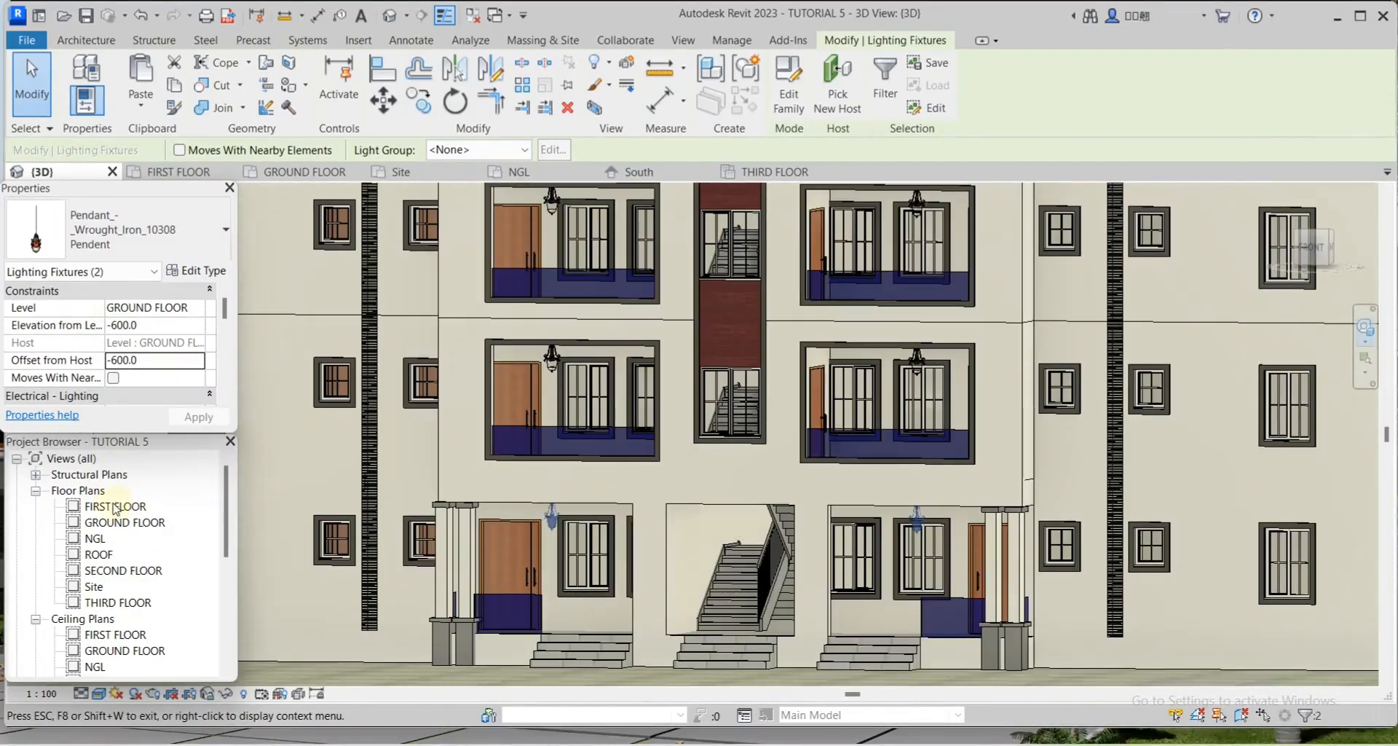
Open the THIRD FLOOR reflected ceiling plan and load the Downlight - Wall Washer family from the Ceiling Lighting folder
scroll(148, 525, down, 1)
scroll(139, 582, down, 1)
click(118, 634)
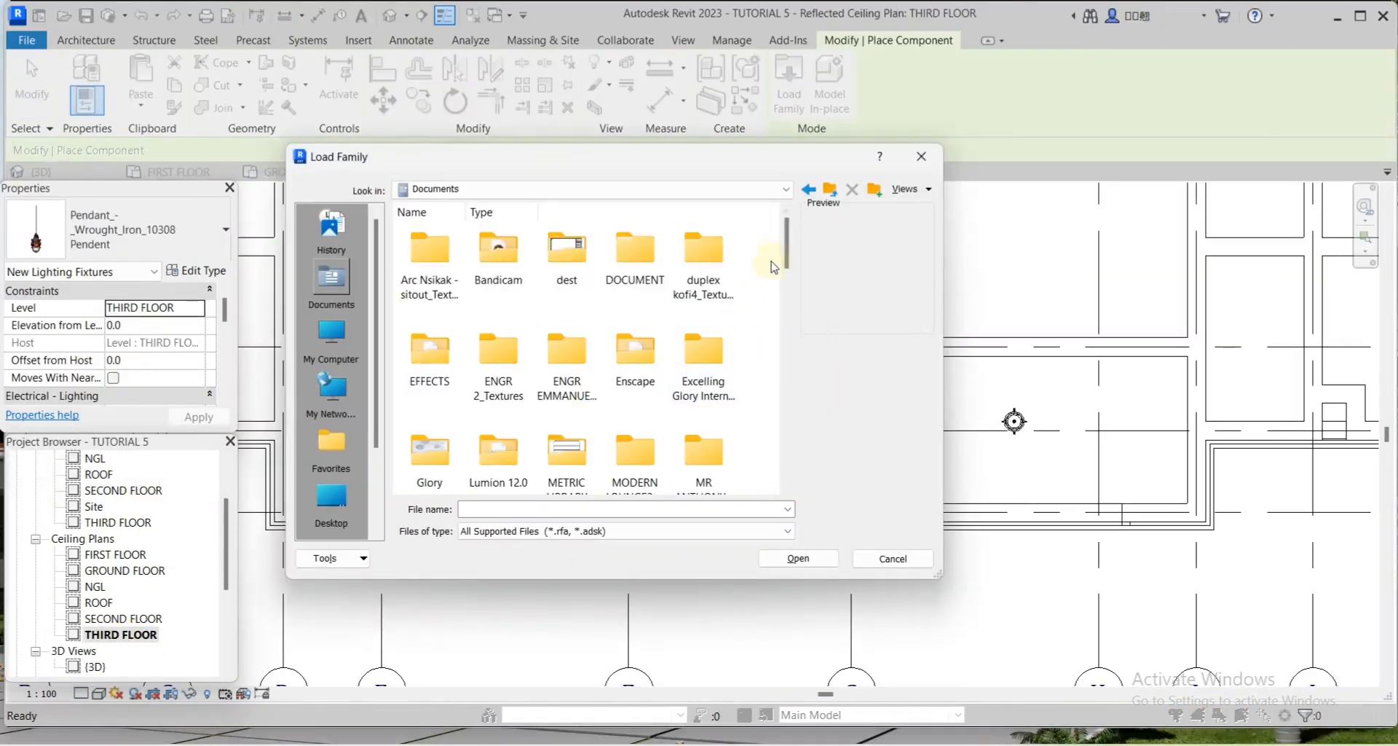
drag(787, 255, 785, 291)
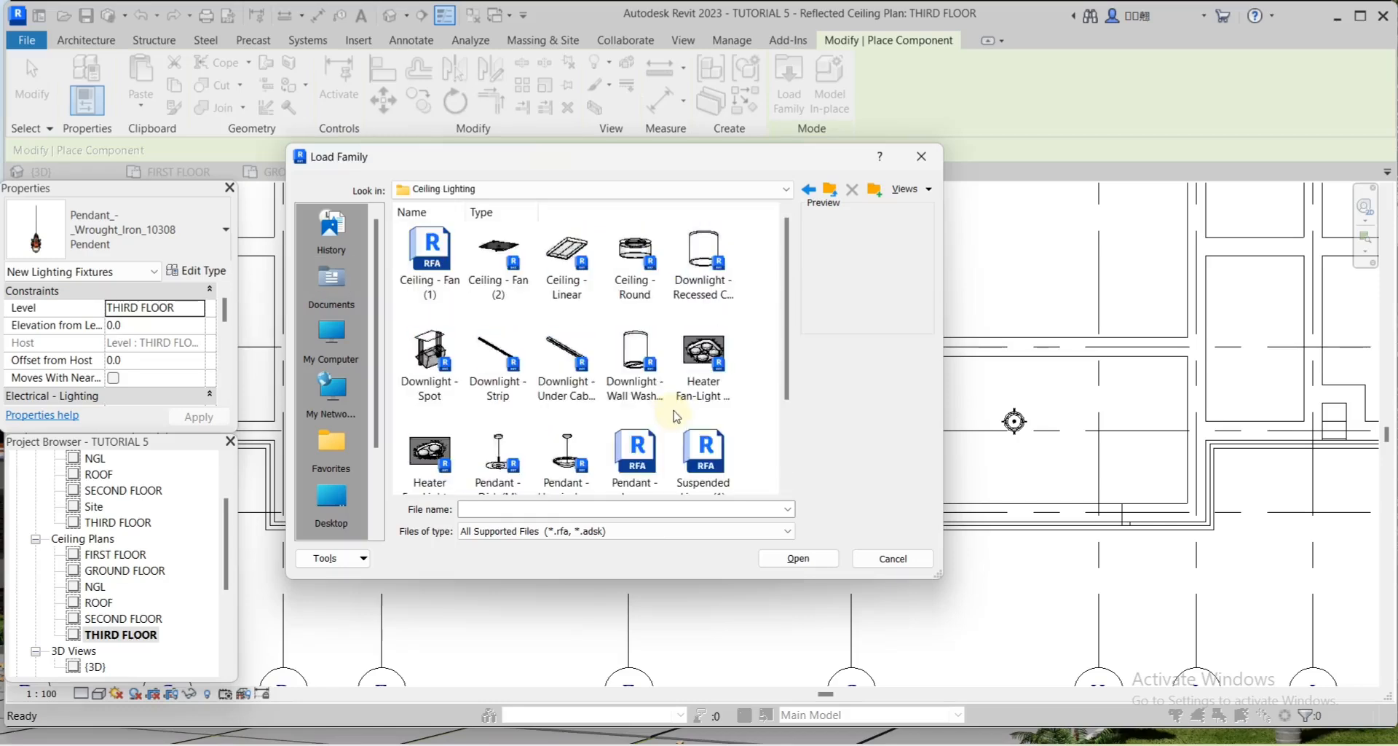
click(644, 358)
click(795, 557)
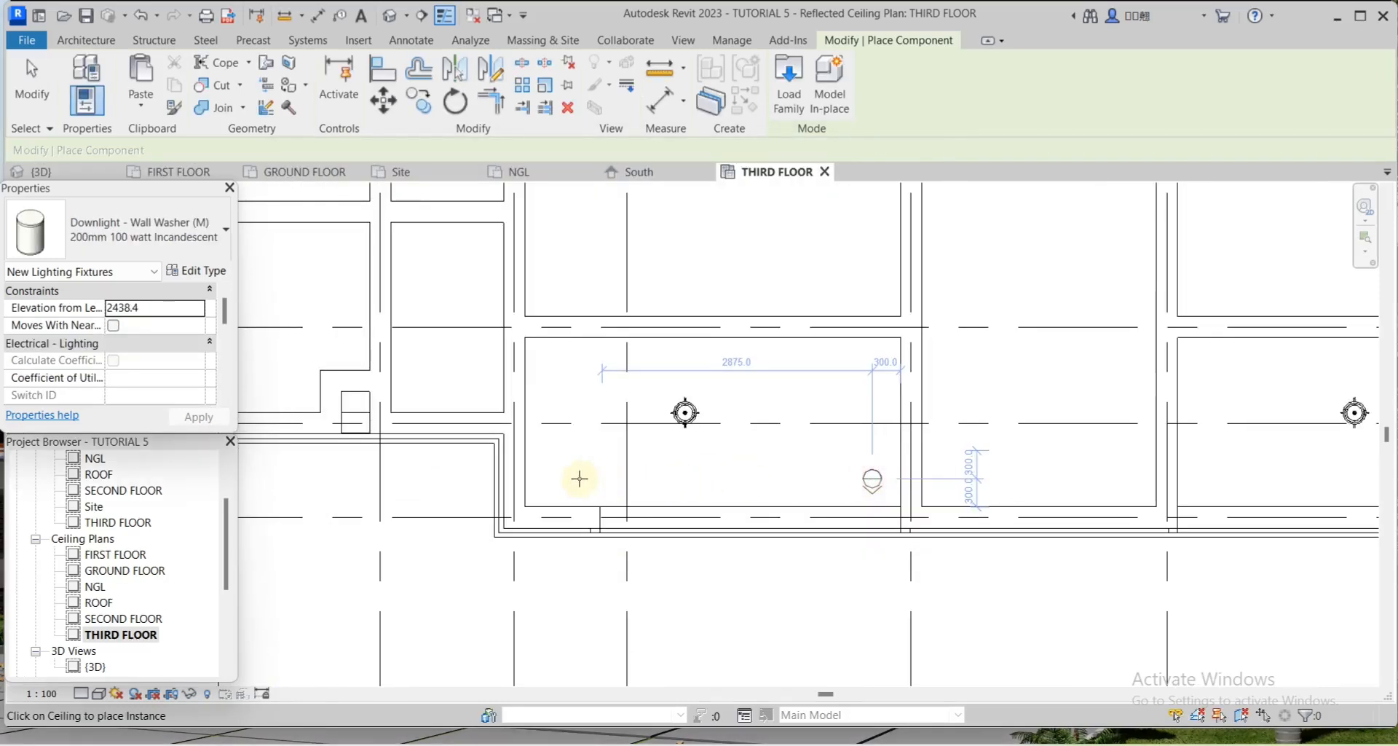
Place Wall Washer downlights near the corners of the front balcony between grids D and F, around the pendant
click(555, 478)
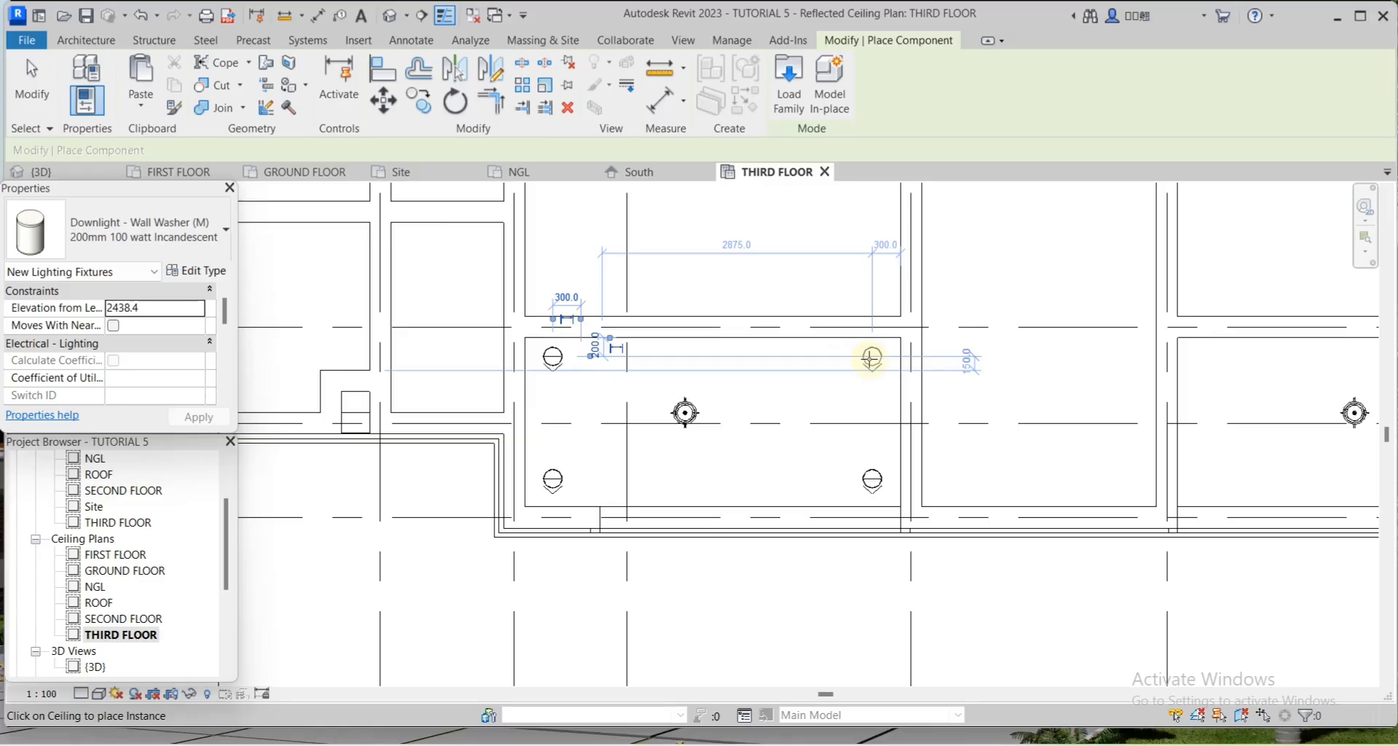
click(872, 357)
click(28, 73)
Copy the four corner downlights horizontally about 6800 mm into the front balcony between grids G and I
scroll(393, 293, down, 2)
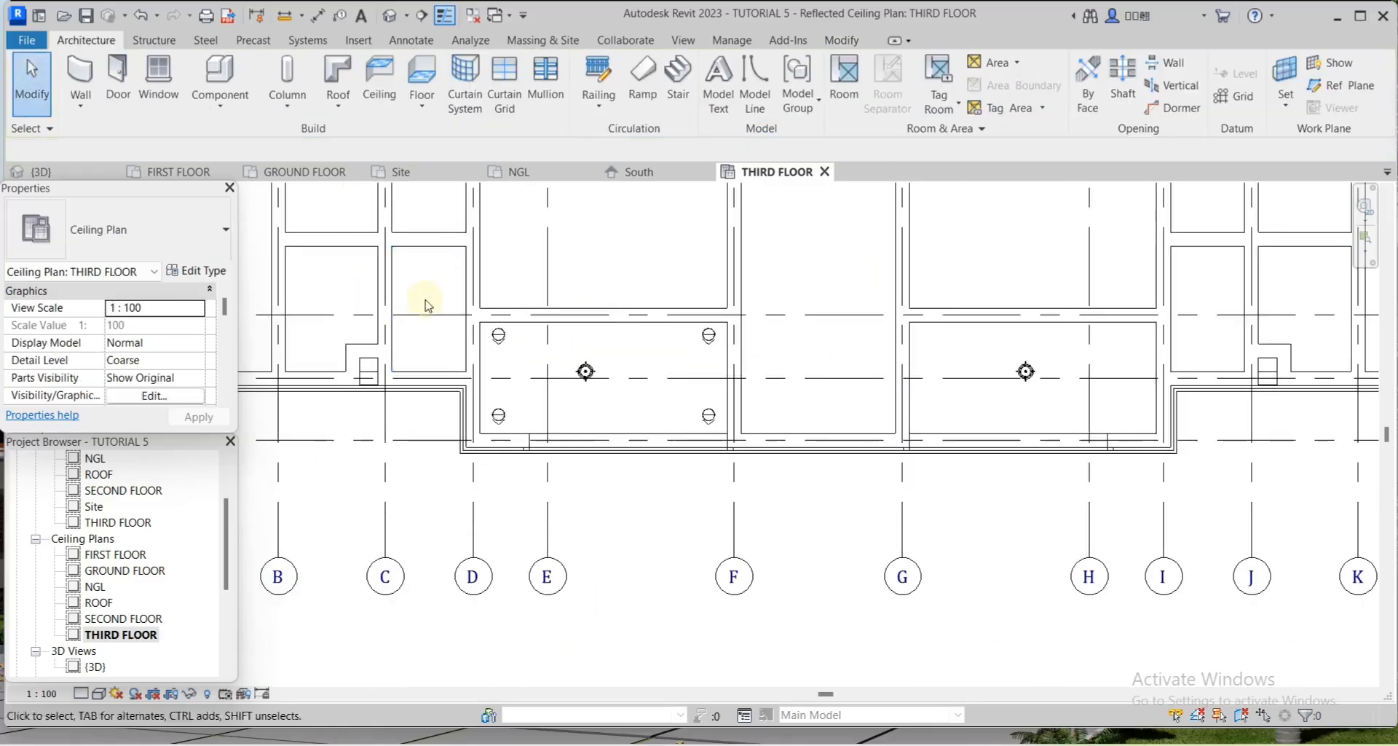
click(500, 337)
ctrl+click(499, 416)
ctrl+click(708, 416)
ctrl+click(708, 336)
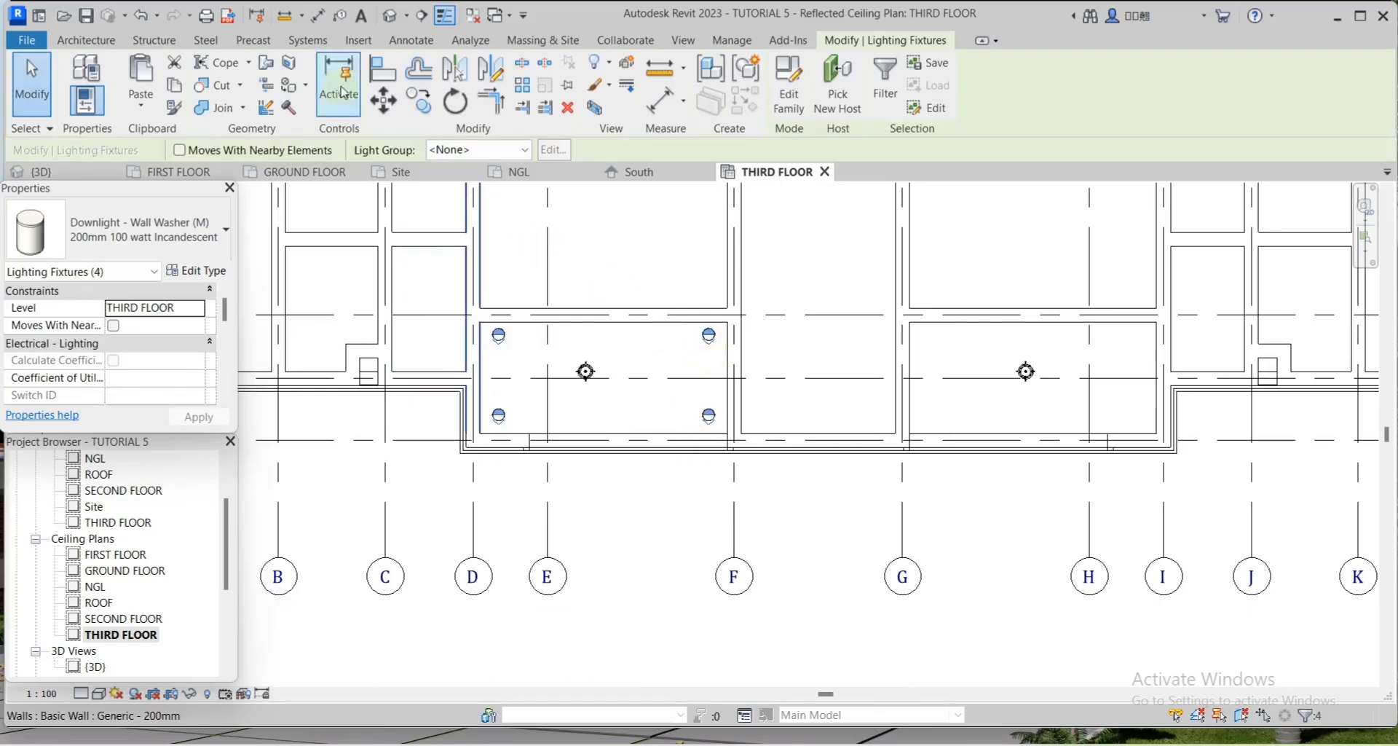
click(418, 101)
click(708, 335)
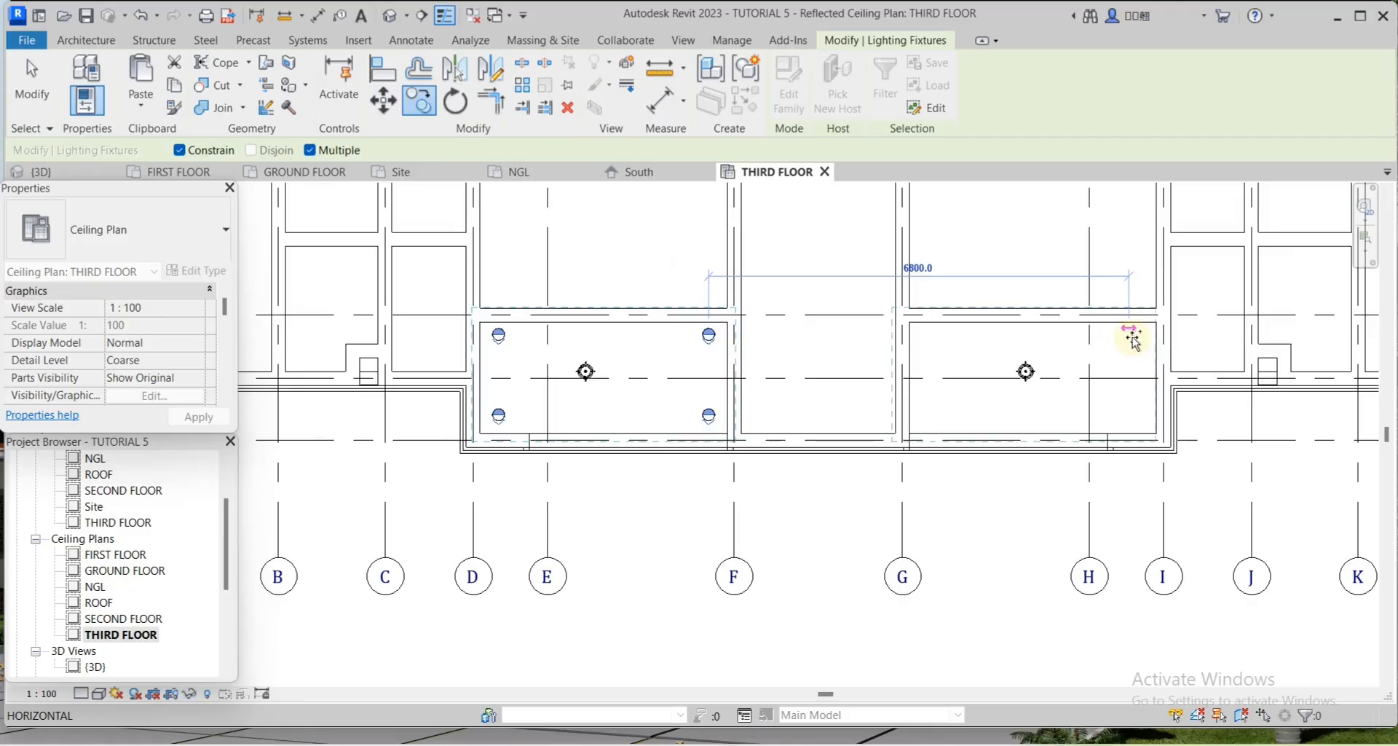
Open the 3D view, clear the selection and examine the front balconies' ceilings from below
click(389, 15)
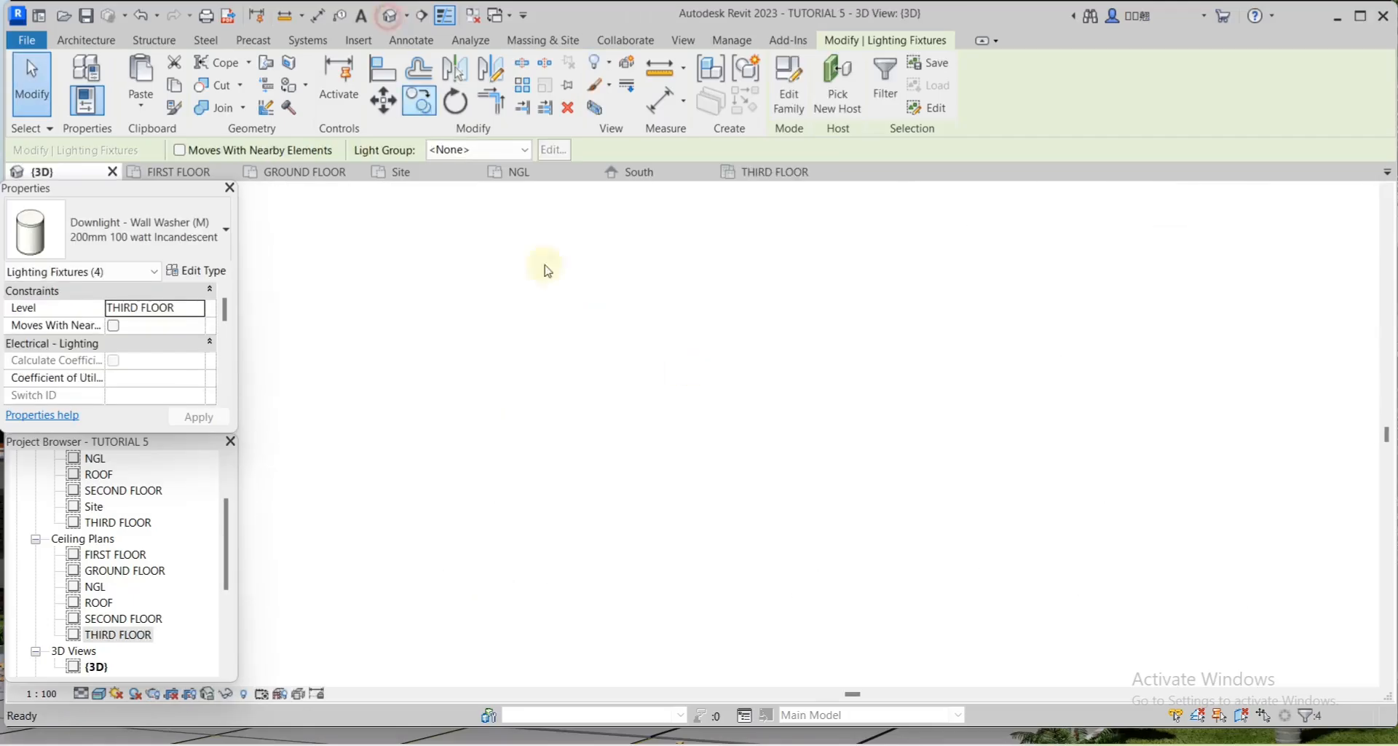
key(Escape)
scroll(867, 442, down, 3)
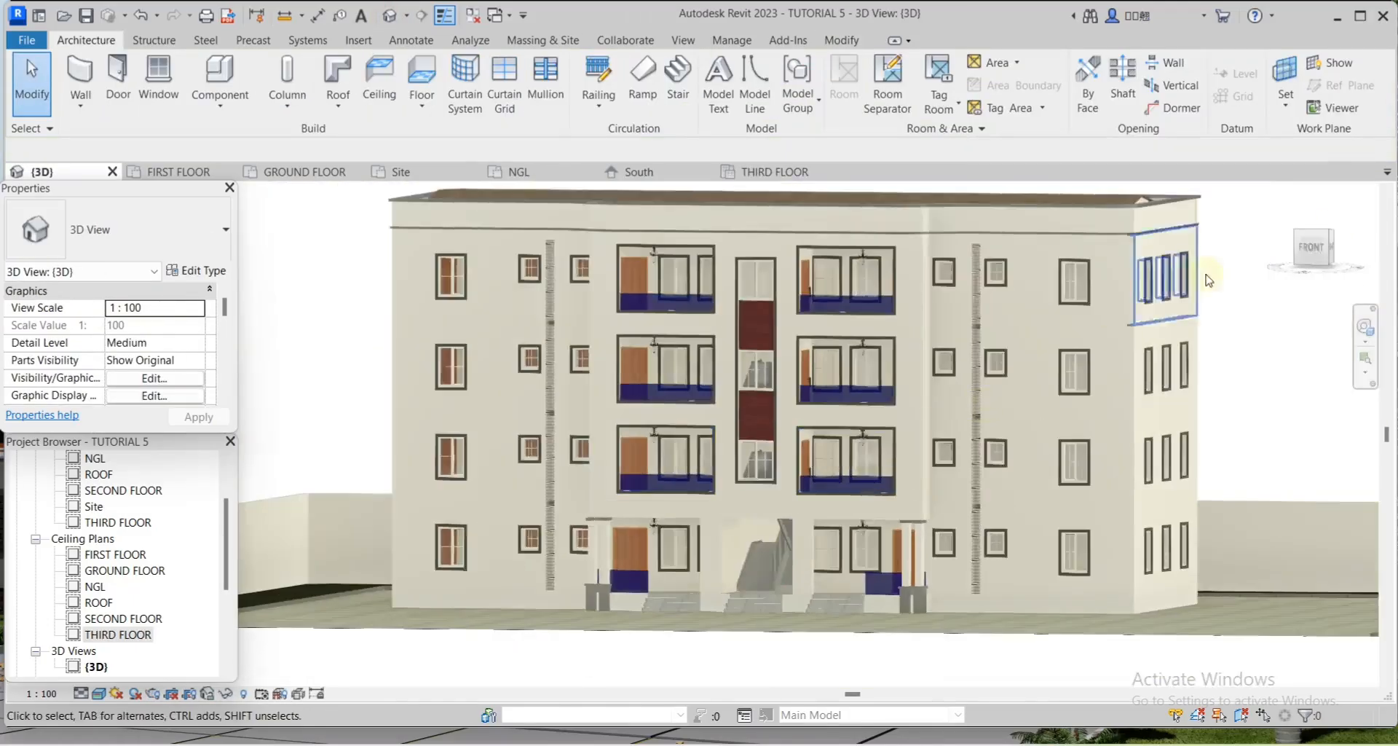
click(1365, 327)
drag(808, 520, 799, 471)
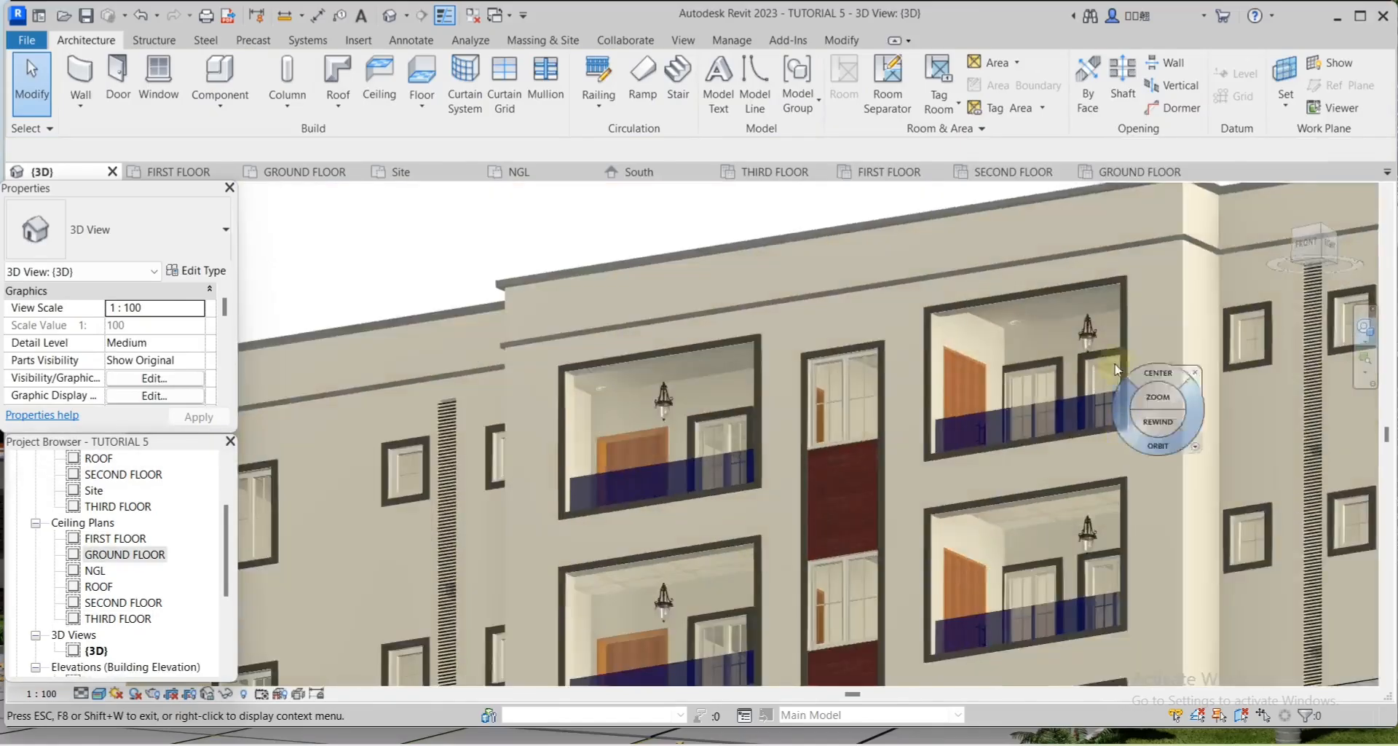
Select all instances of the Wall Washer downlight that are visible in the 3D view
scroll(1160, 329, up, 3)
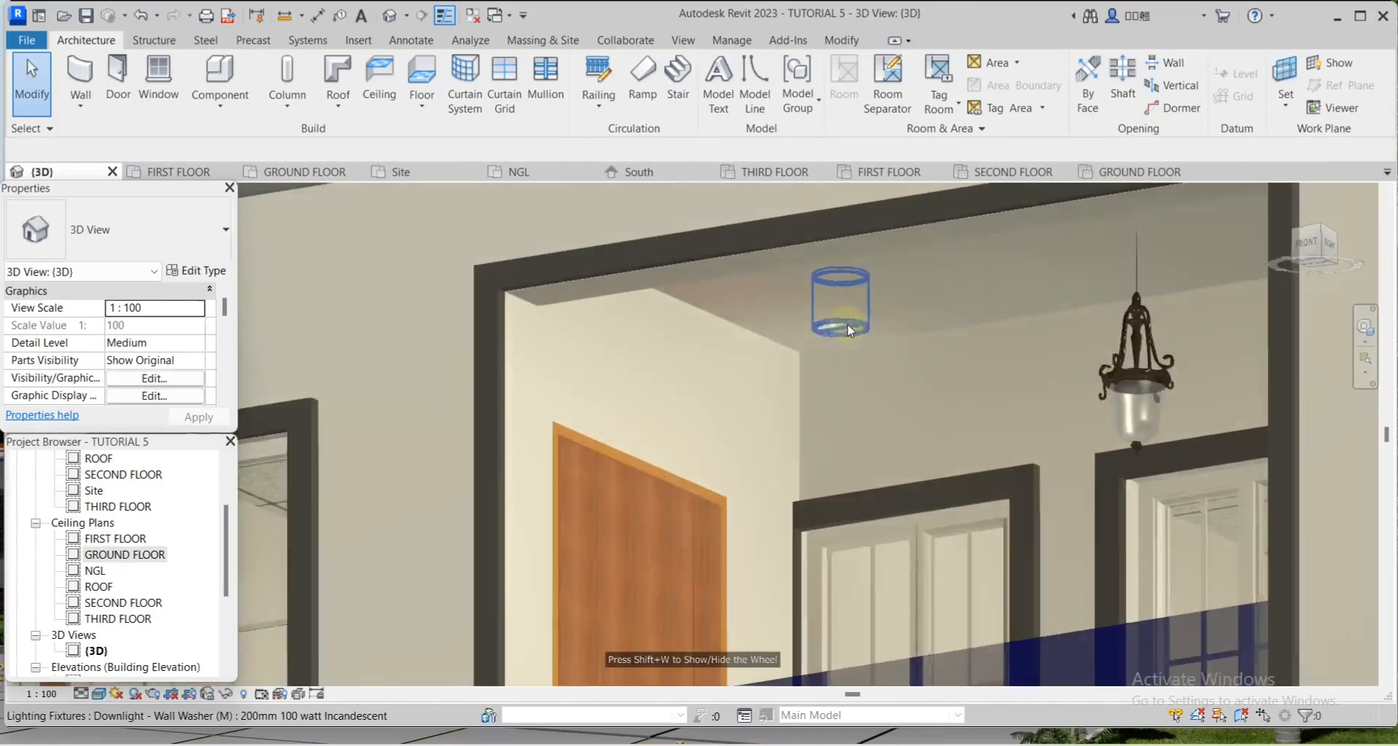
right_click(847, 278)
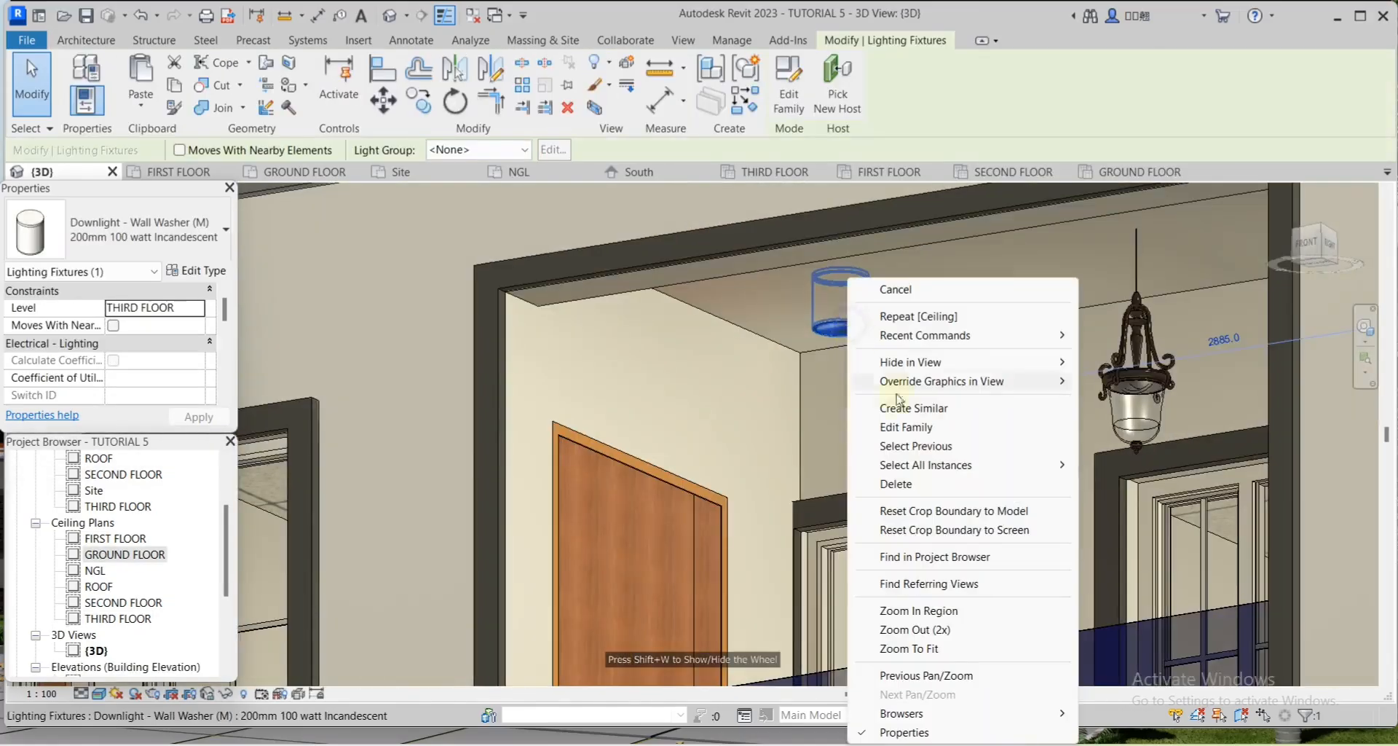
click(1100, 466)
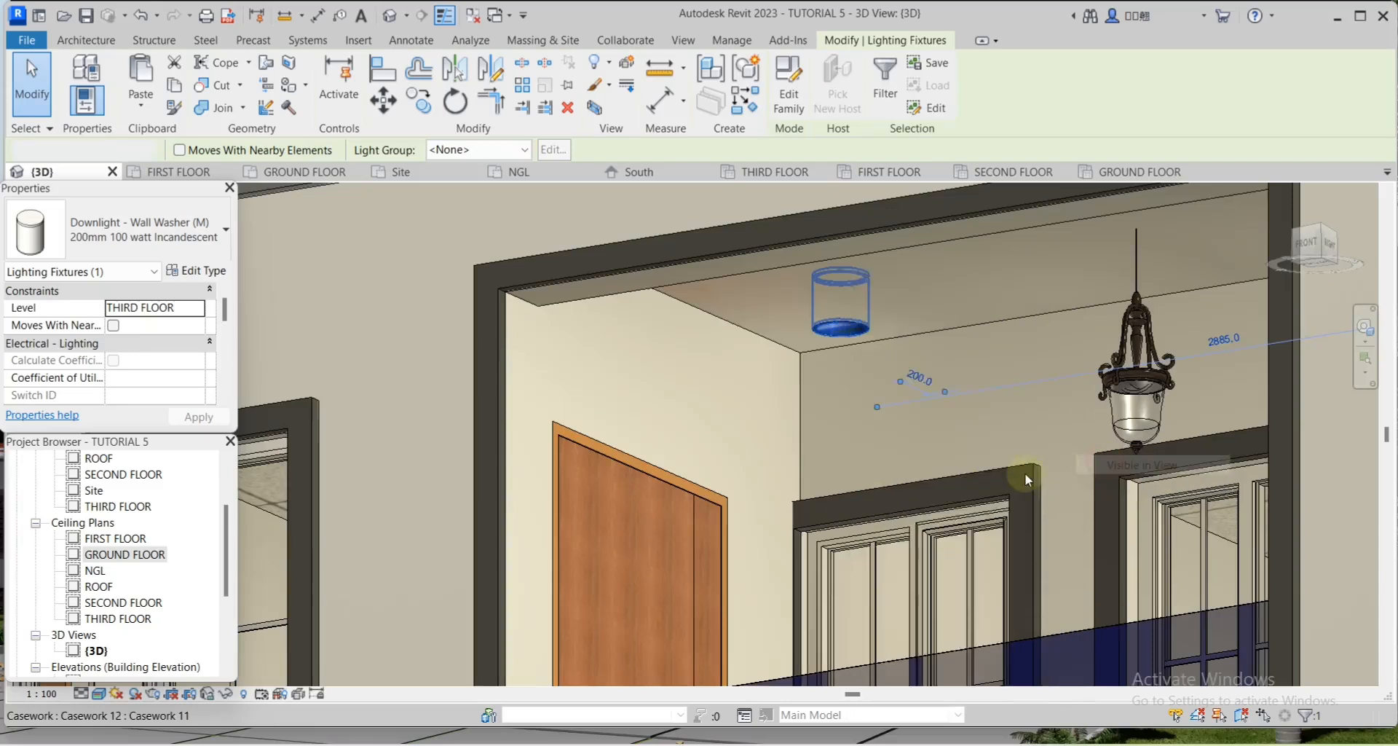
scroll(1019, 473, down, 5)
scroll(985, 452, down, 2)
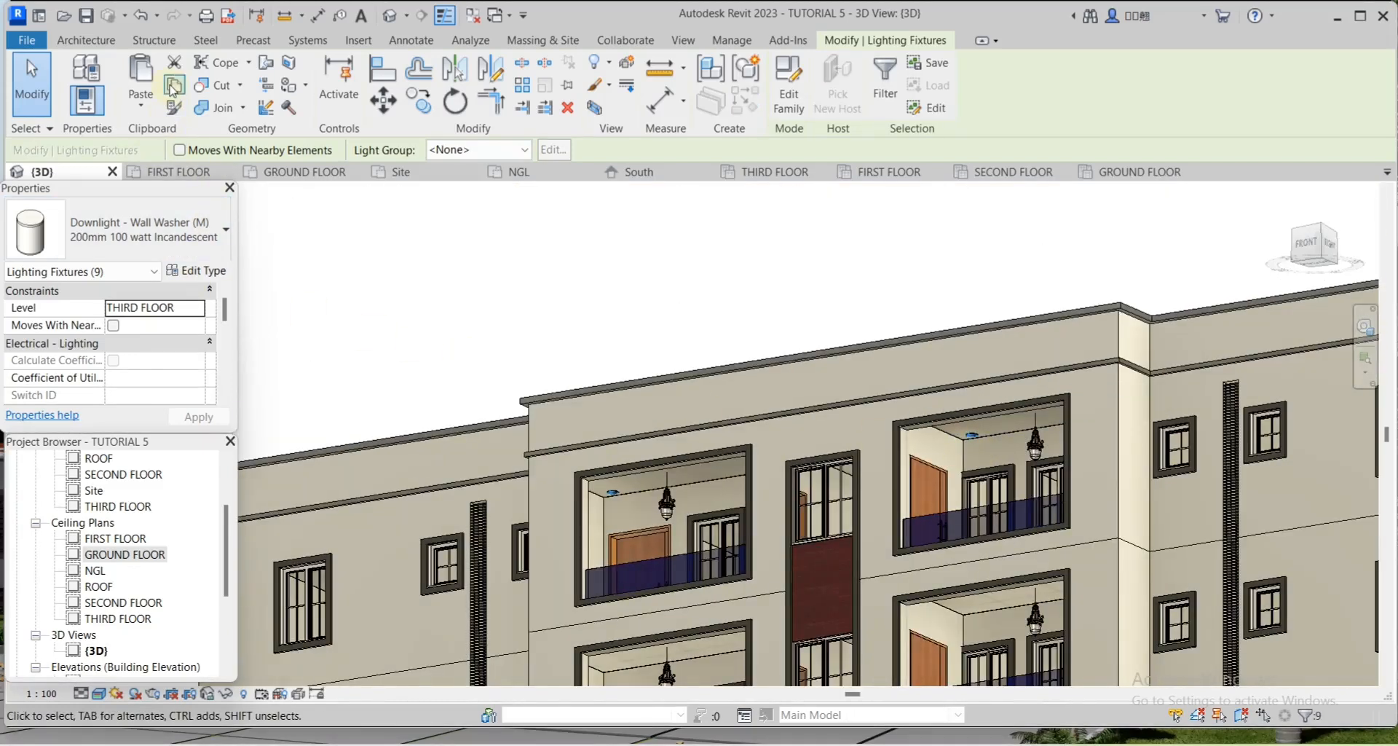
Paste the copied downlights aligned to the FIRST FLOOR, GROUND FLOOR and SECOND FLOOR levels and check them in the balconies
click(142, 111)
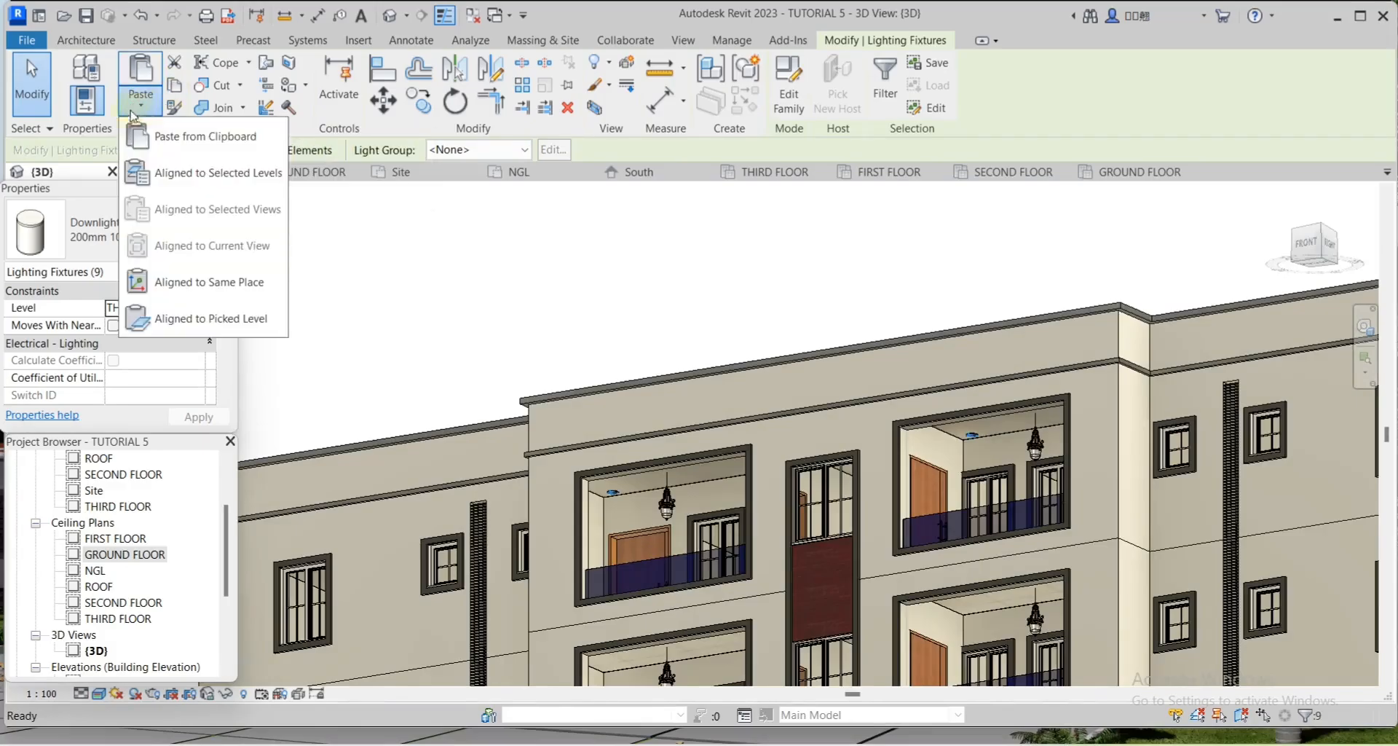
click(219, 175)
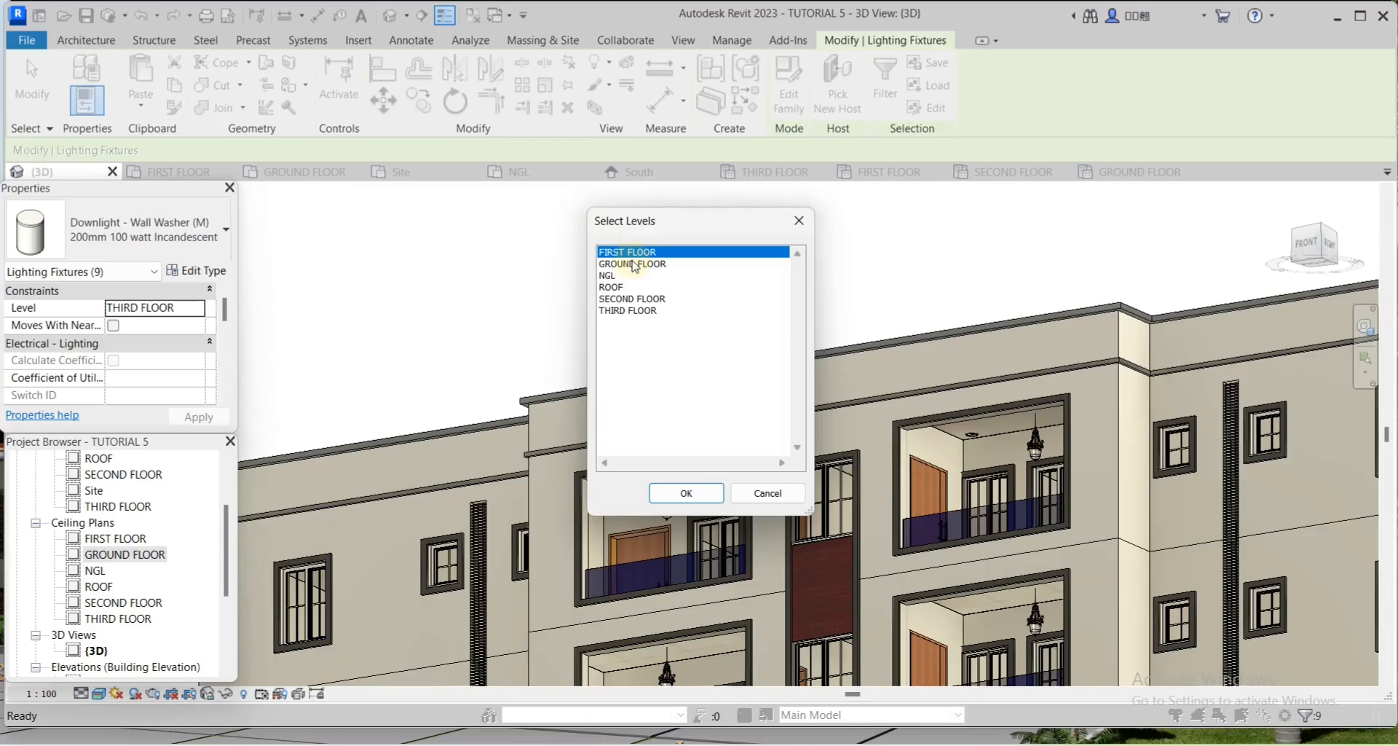
ctrl+click(637, 264)
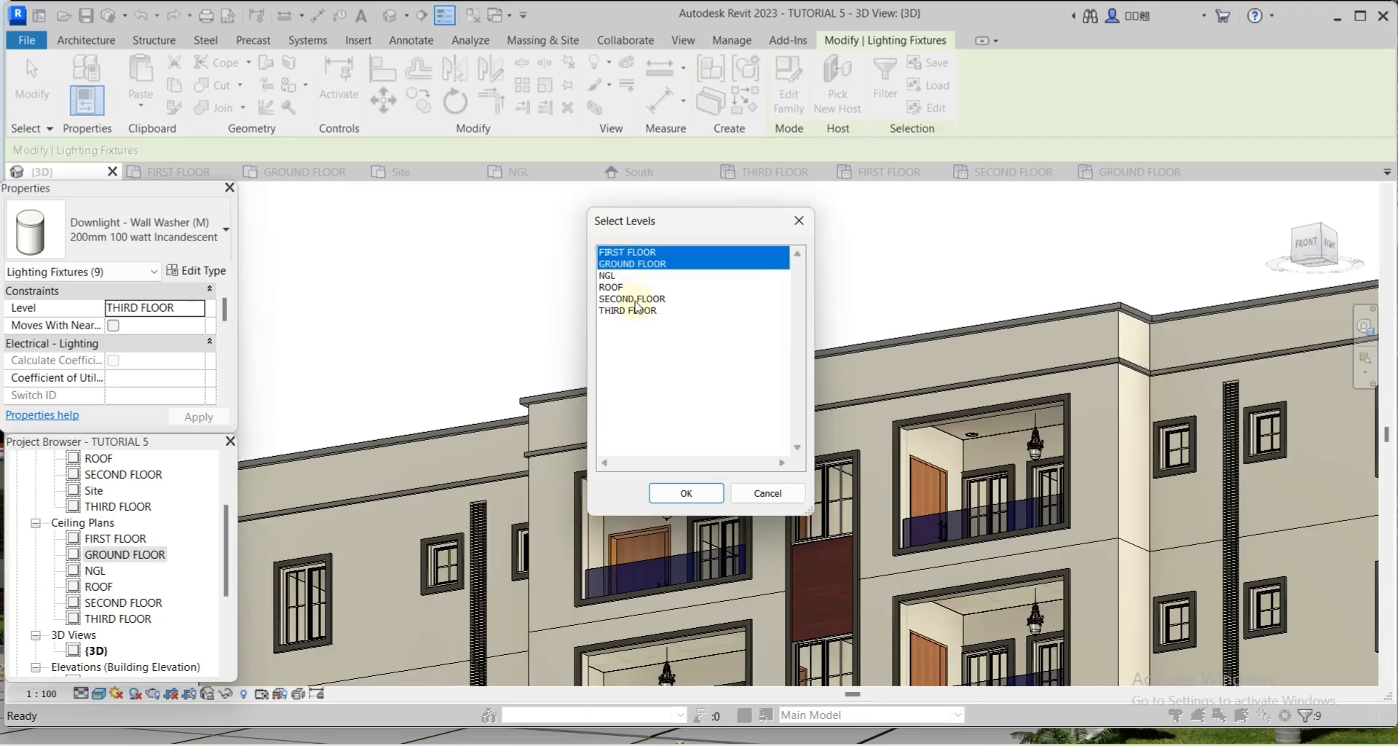
ctrl+click(635, 299)
click(686, 493)
scroll(918, 547, up, 6)
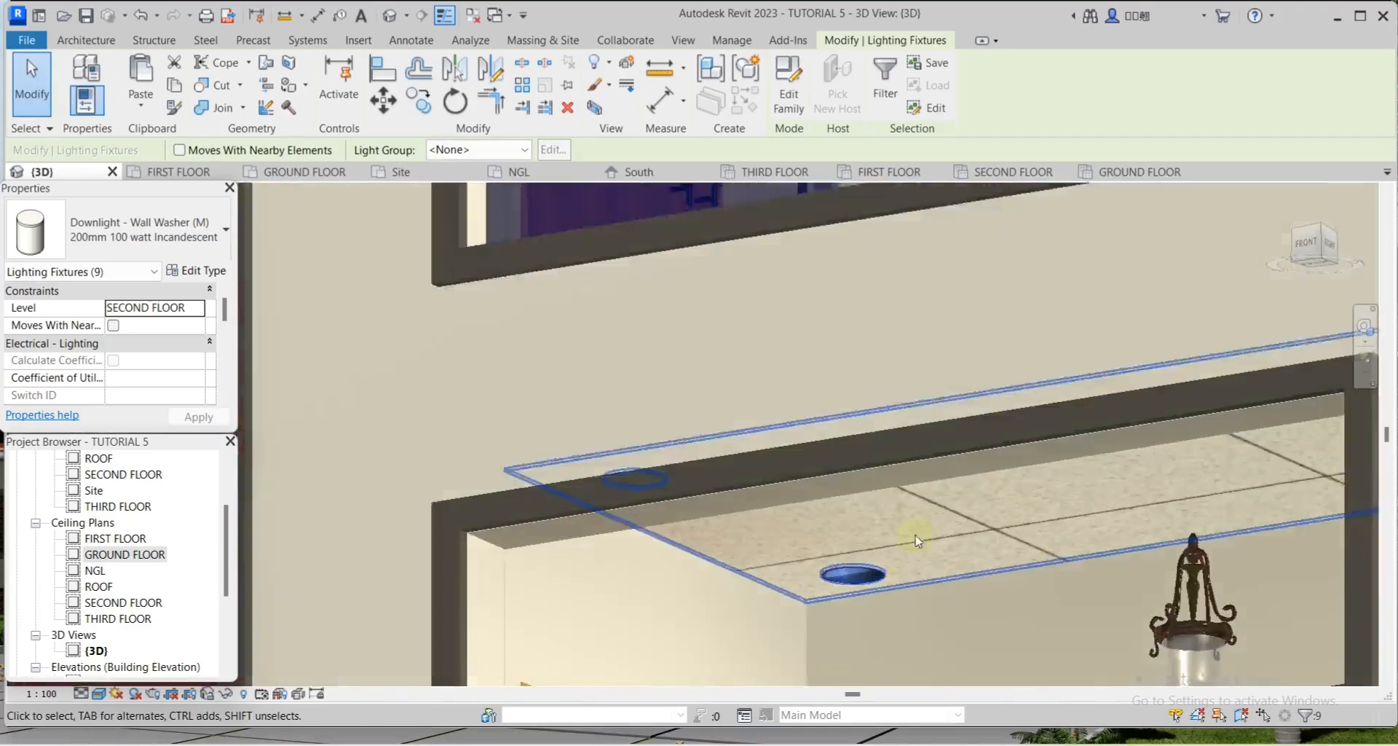
scroll(921, 552, down, 10)
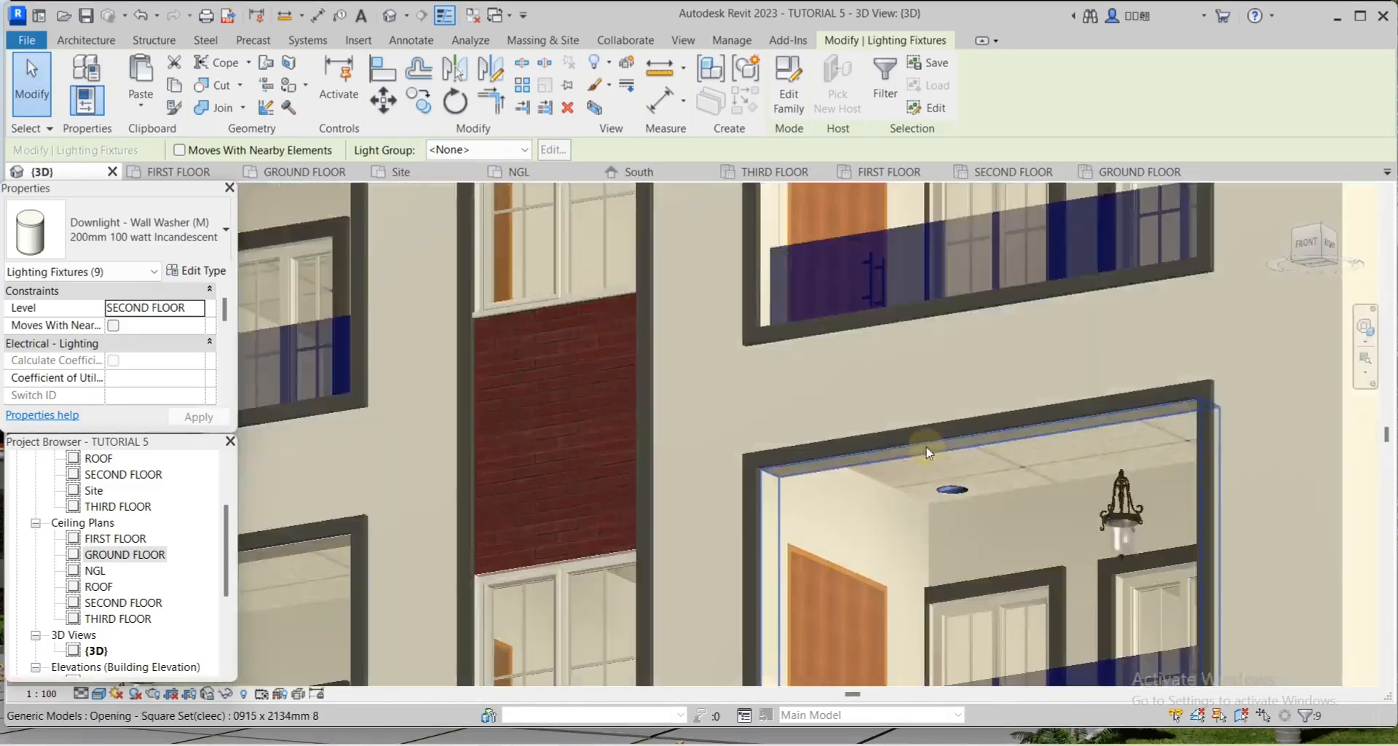
key(Escape)
scroll(1077, 395, down, 5)
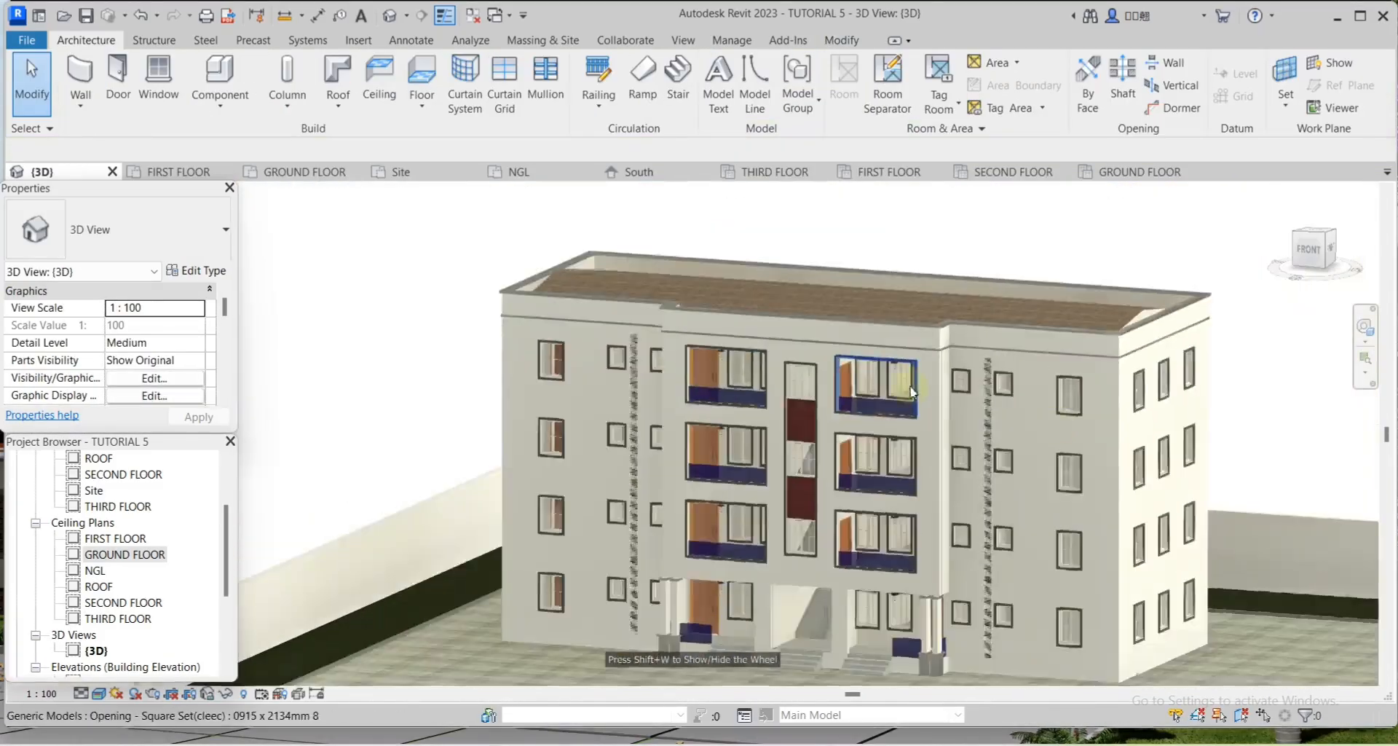
Load the outdoor wall light family Searchlight_Jupiter_Stainless_Steel_Outdoor_Wall_Light_16334.rfa from the NEW folder
scroll(1107, 459, up, 4)
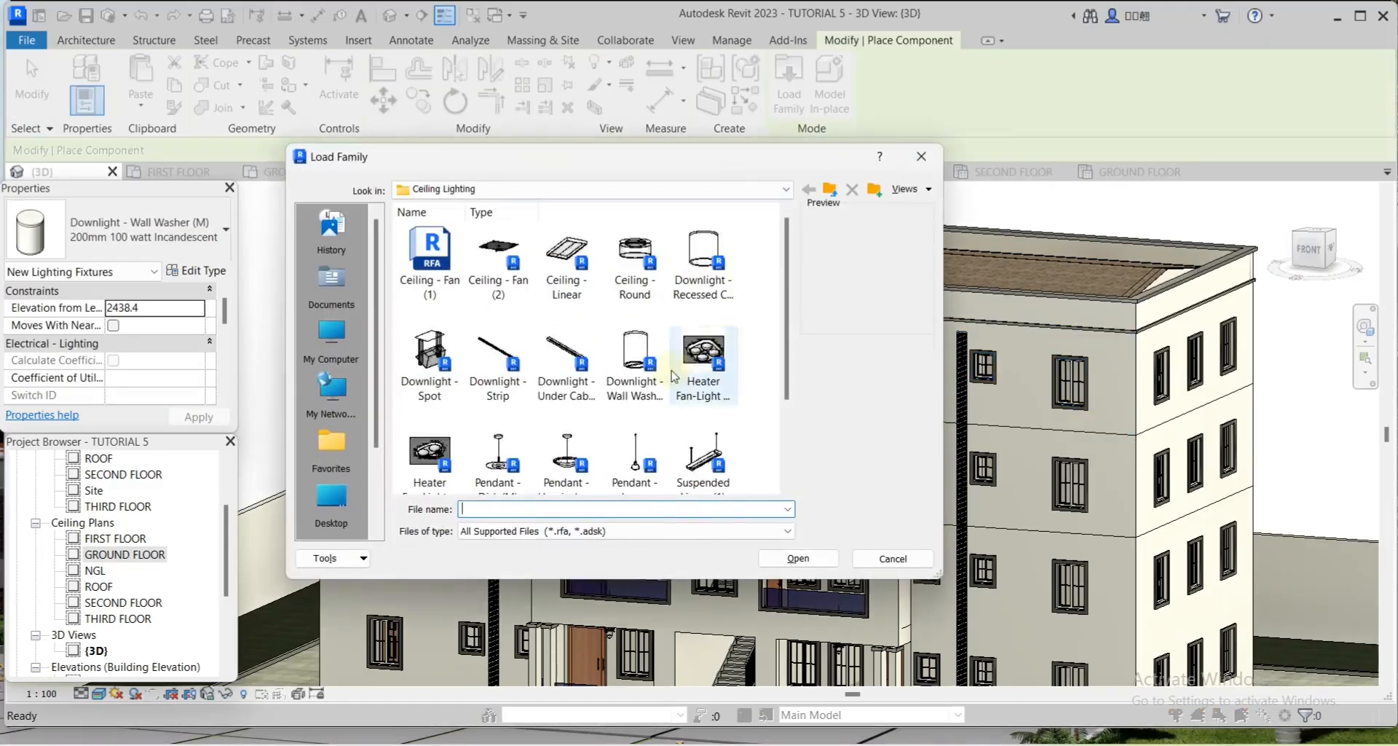
click(508, 362)
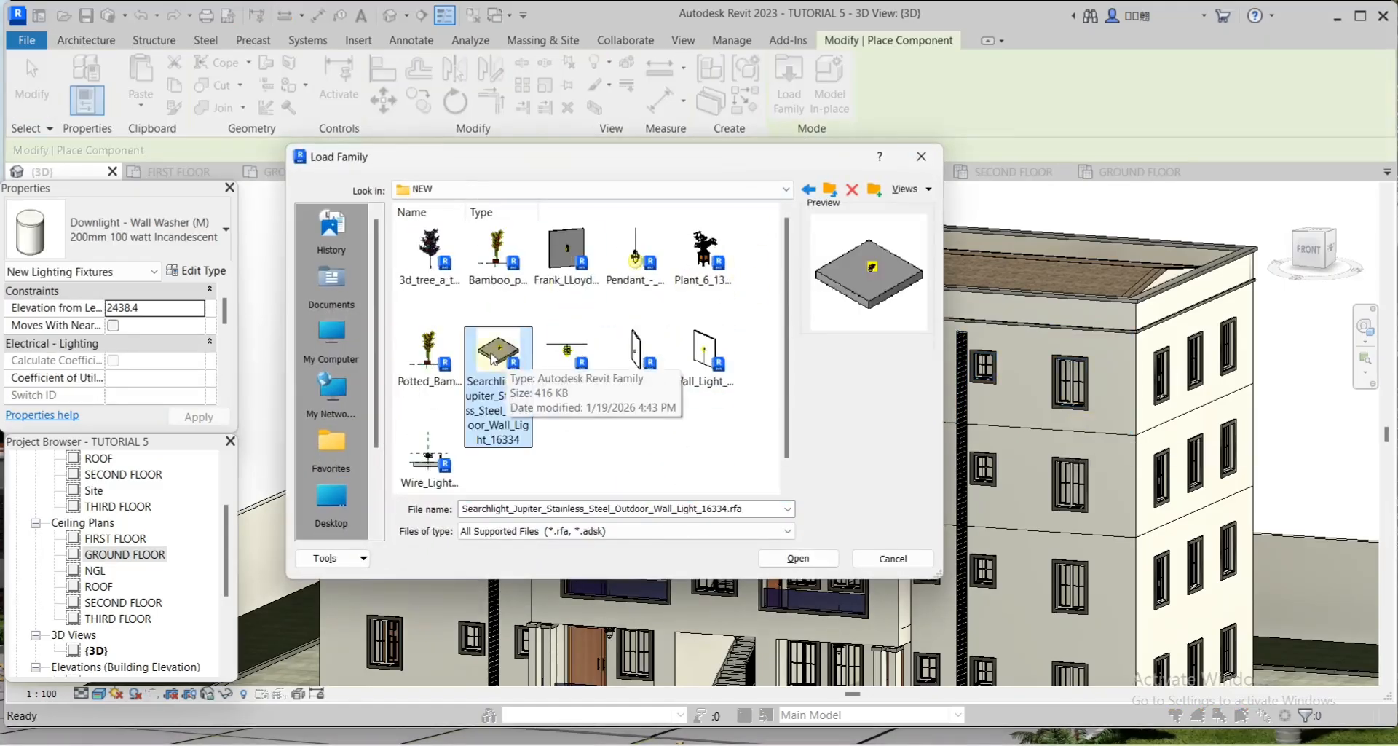
click(798, 558)
Open the South elevation and place a Searchlight wall light on the top-storey wall, about 600 mm from its outer end and 1200 mm below ROOF
scroll(118, 645, down, 1)
scroll(118, 644, down, 2)
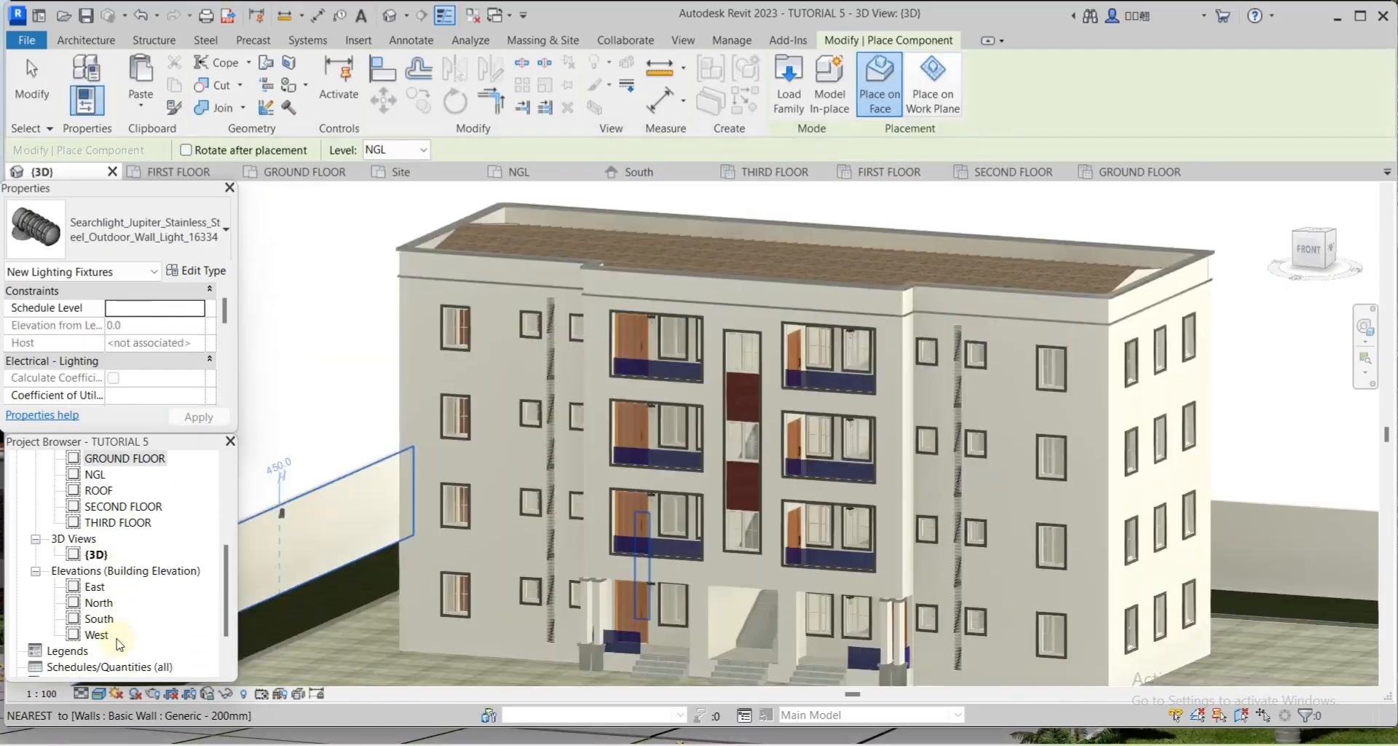
double_click(100, 618)
scroll(625, 506, down, 3)
scroll(933, 320, up, 5)
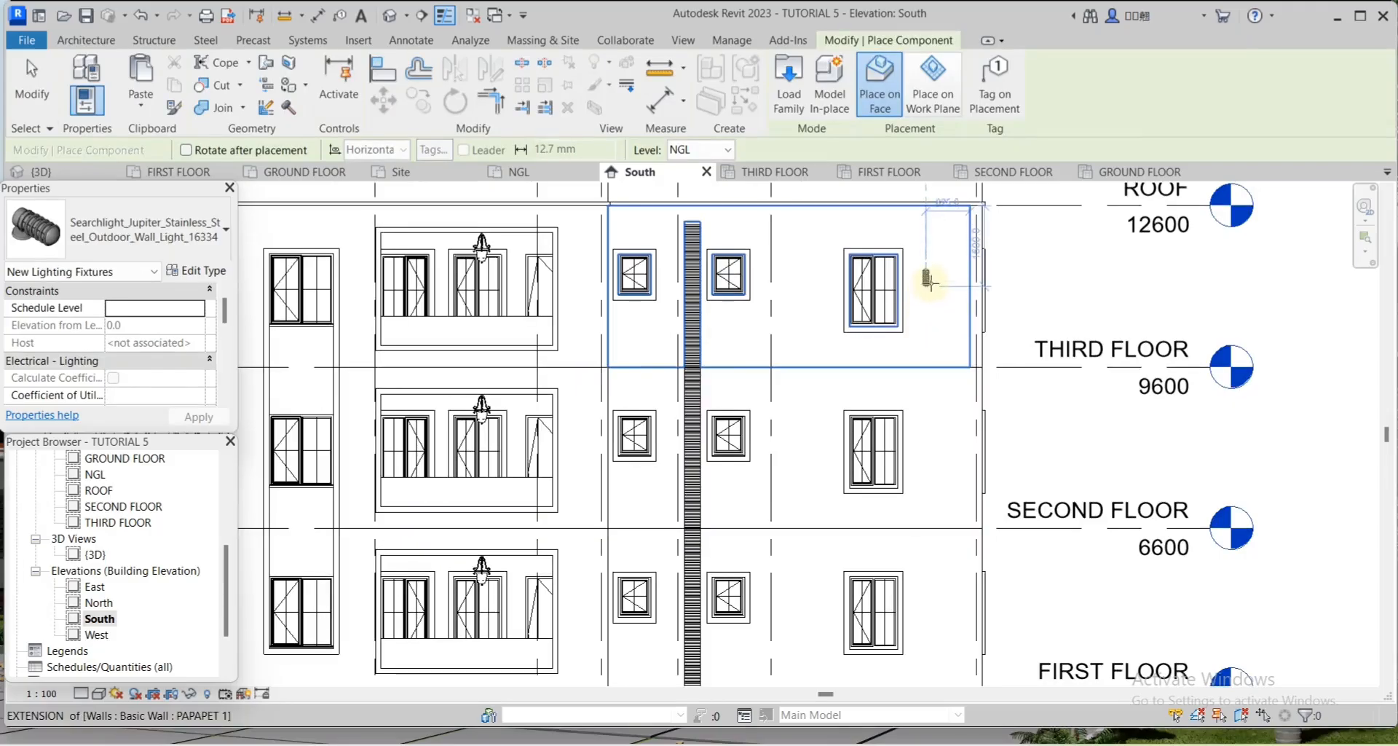
click(938, 264)
scroll(938, 264, down, 2)
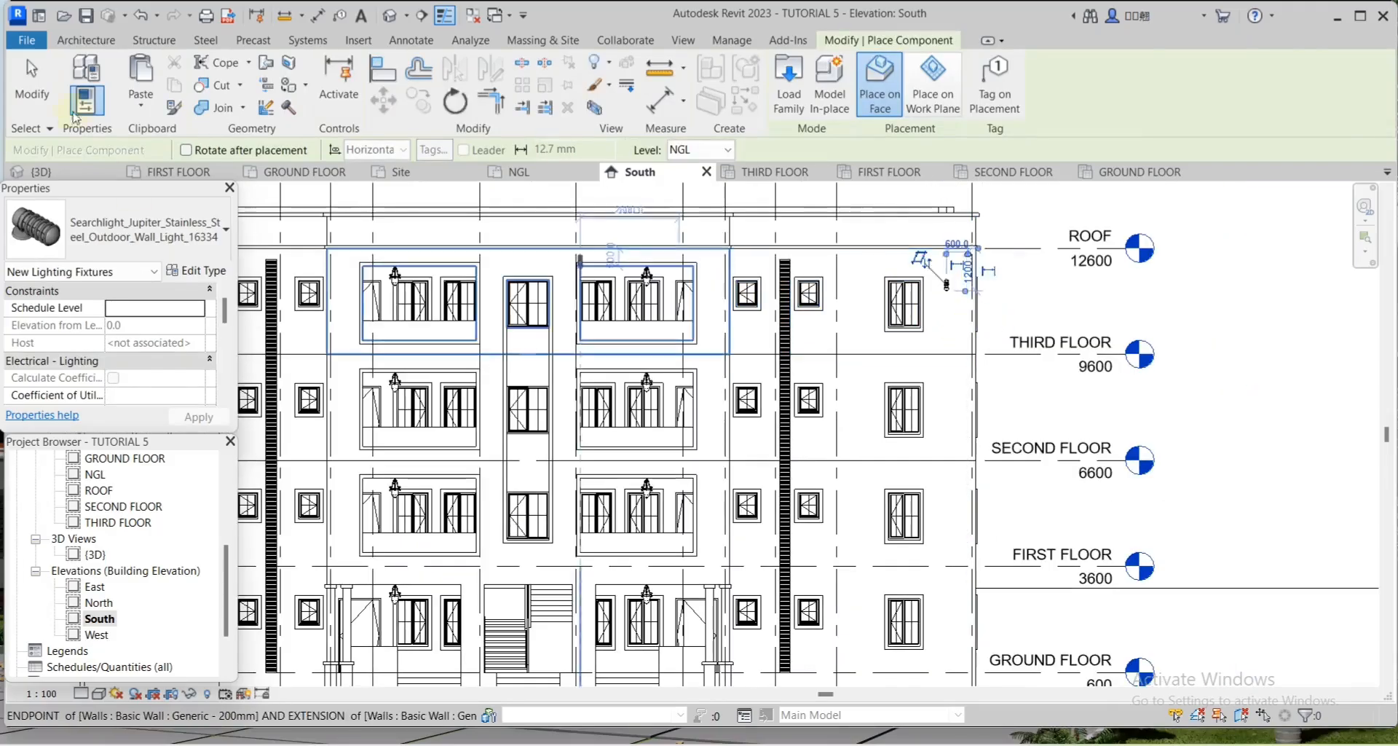
Copy the Searchlight wall light from the top-storey wall straight down to the FIRST FLOOR level in the South elevation
key(Escape)
click(948, 284)
click(419, 101)
click(947, 284)
scroll(956, 370, down, 1)
click(948, 542)
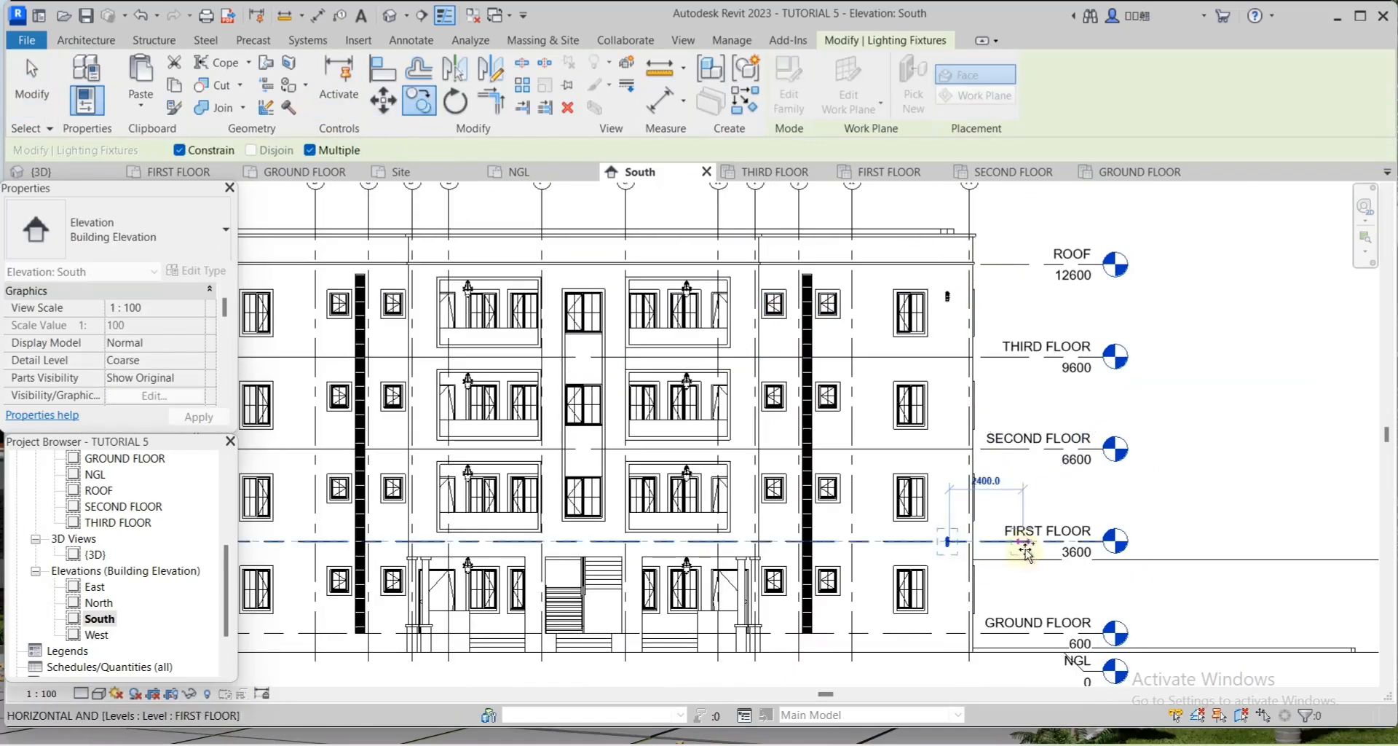
Copy both end-wall Searchlight lights horizontally to the opposite end of the South facade
middle_drag(948, 542, 983, 566)
ctrl+click(979, 568)
key(c)
key(o)
scroll(1031, 525, down, 1)
click(992, 559)
scroll(487, 565, up, 1)
click(436, 543)
scroll(386, 521, up, 1)
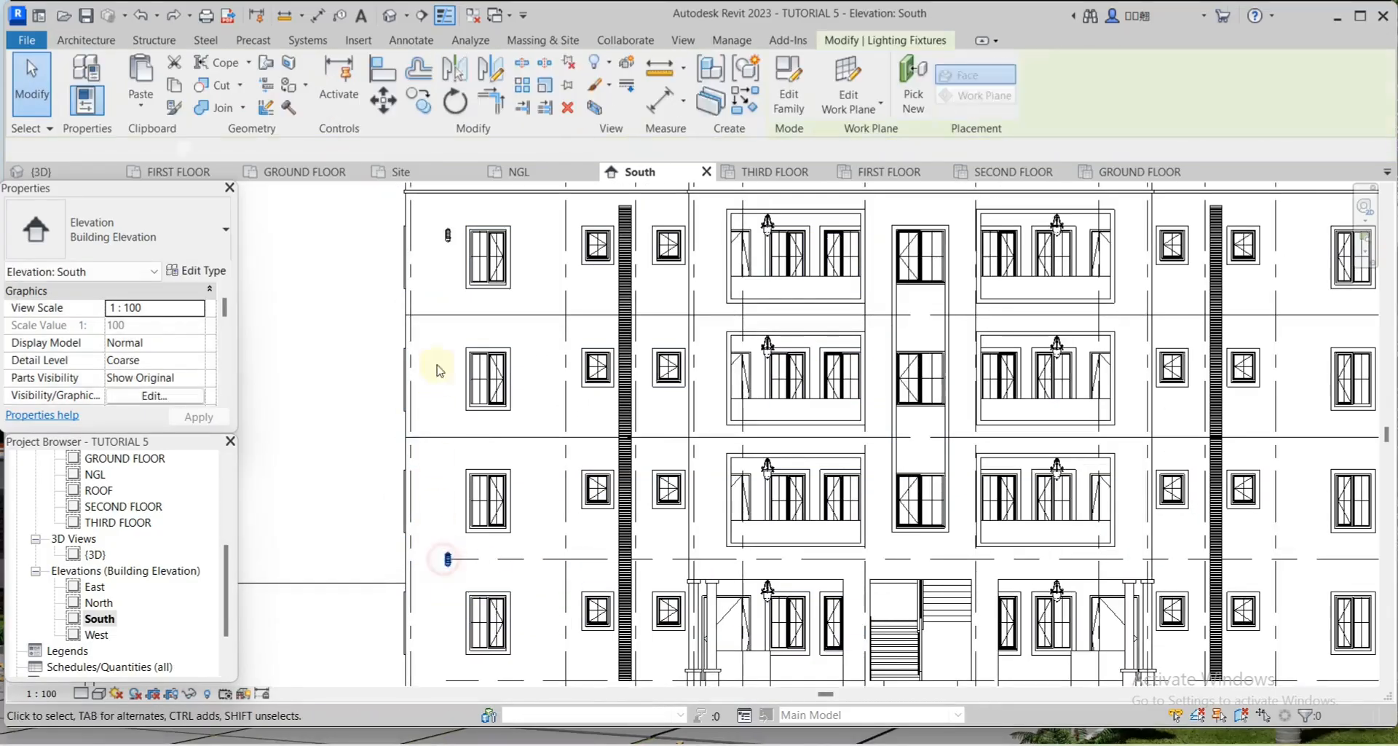
ctrl+click(444, 236)
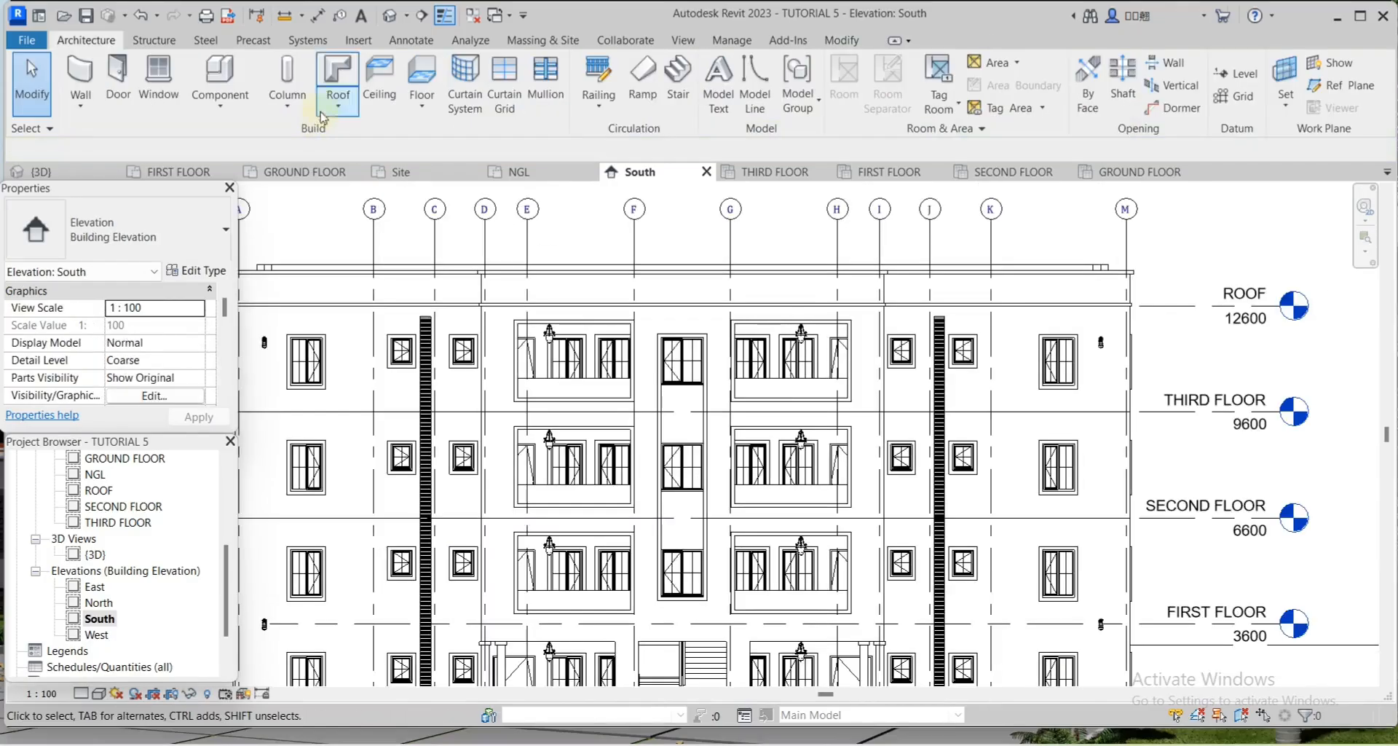
Place Searchlight outdoor wall lights on the central stairwell panels between the windows of the South facade
click(219, 73)
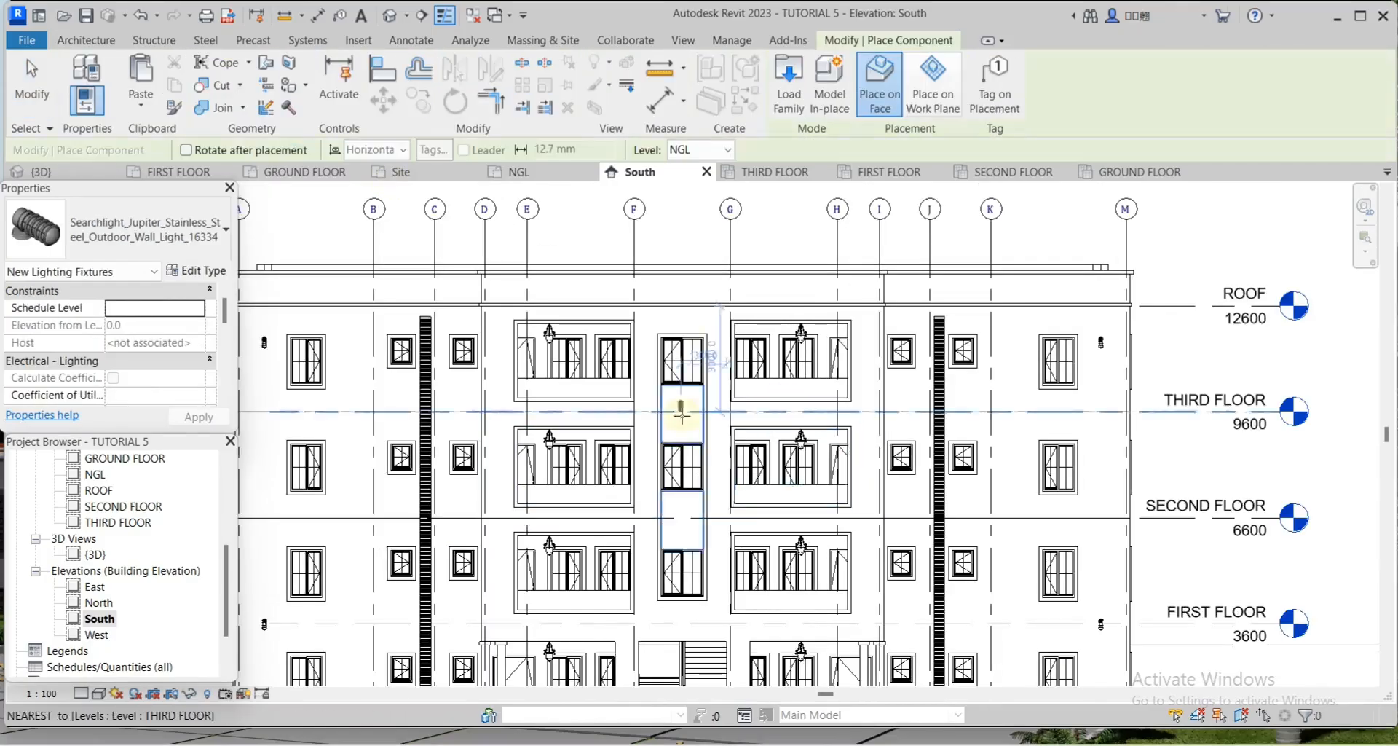
scroll(681, 412, up, 3)
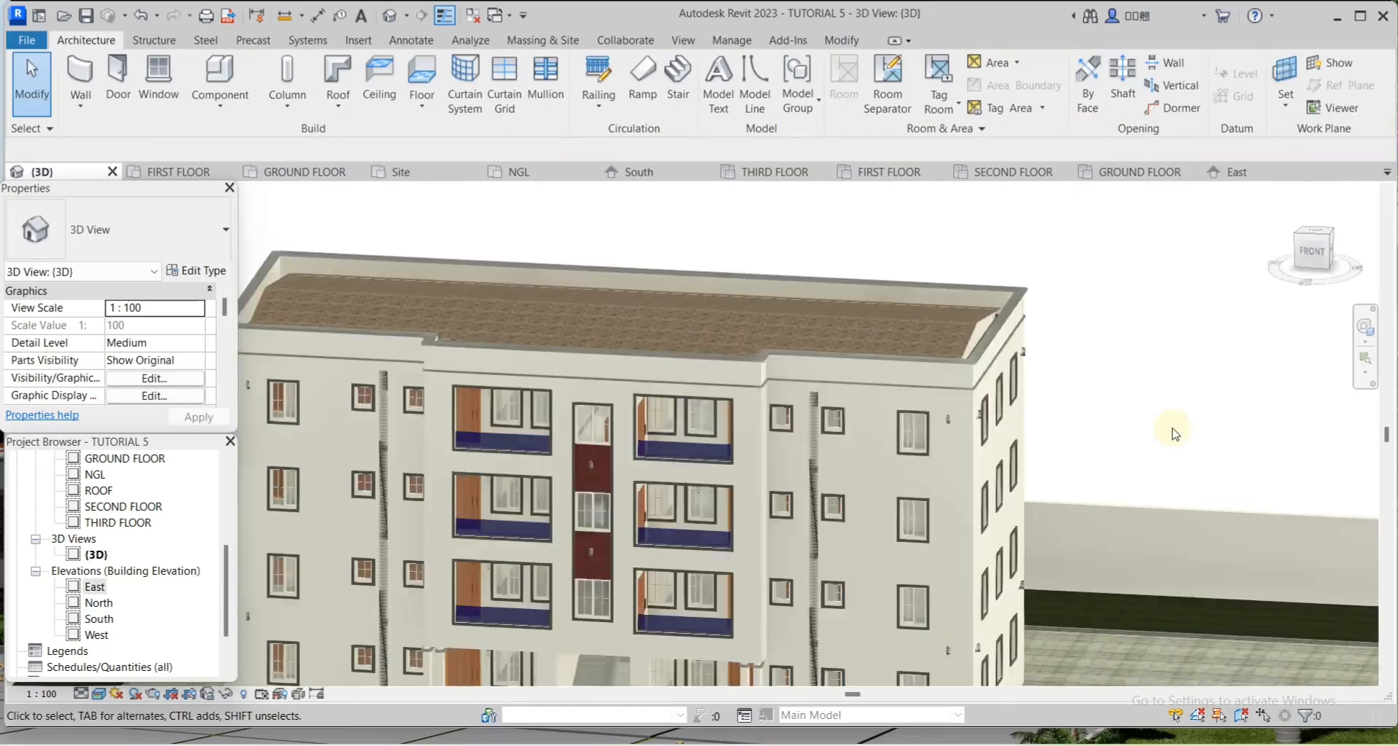
Load the potted flower family 3d_flower_indooroutdoor_8176.rfa from the OUN folder for the balconies
scroll(1165, 430, down, 5)
scroll(1050, 493, up, 8)
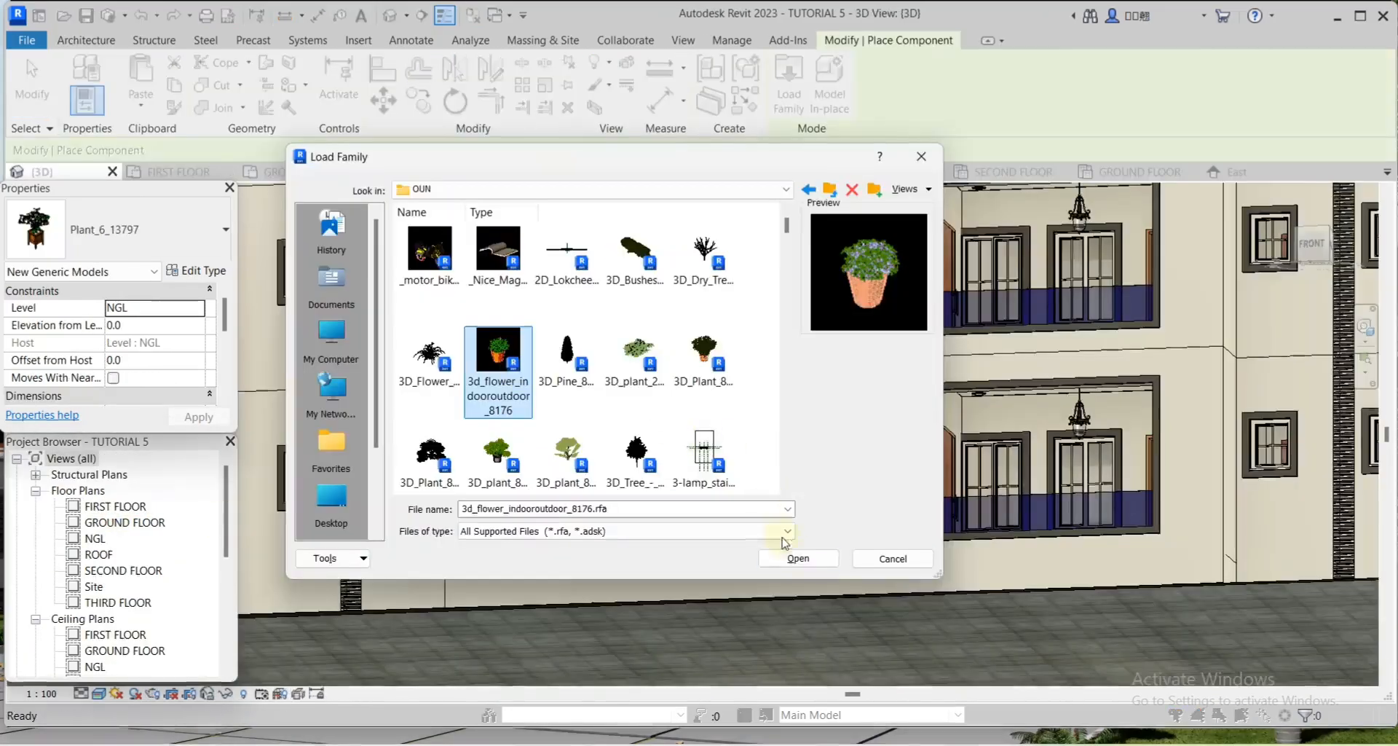
click(795, 557)
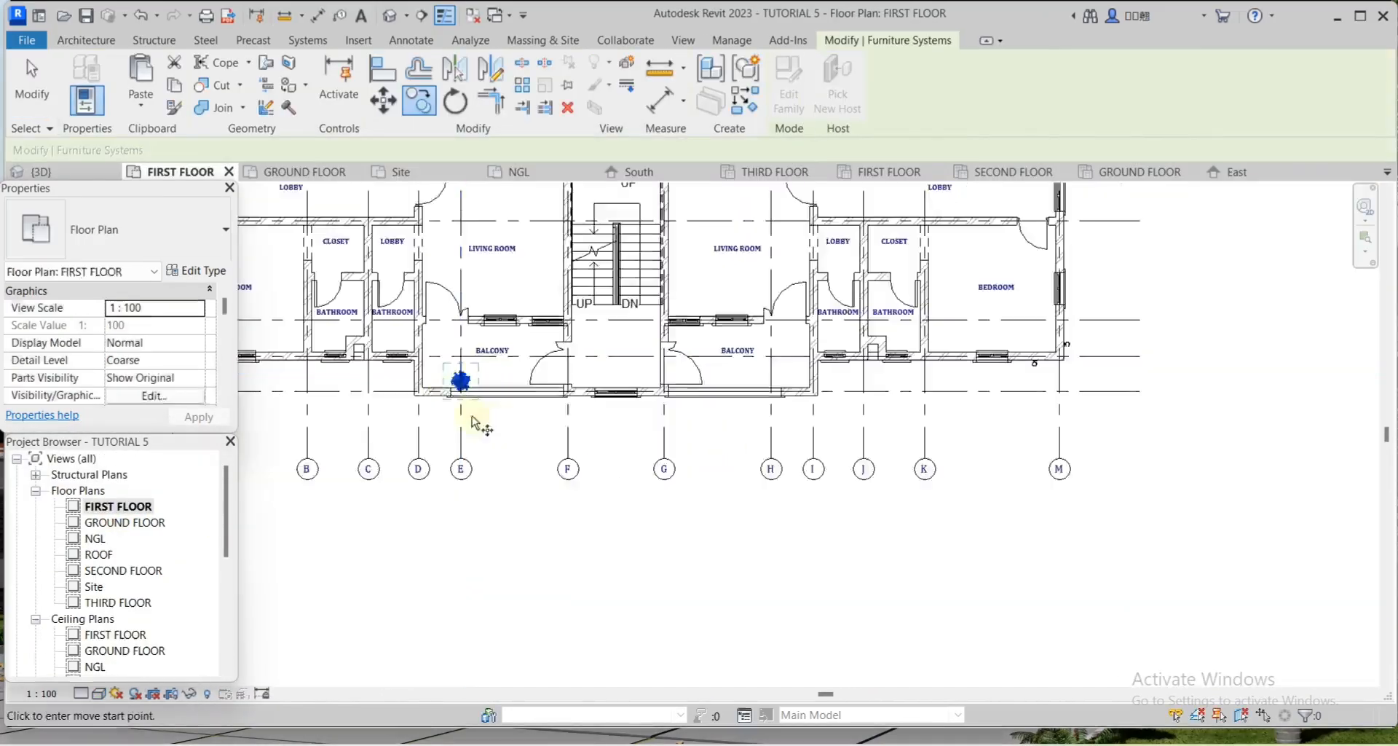
Copy the potted flower on the FIRST FLOOR plan from the balcony at grid E to the other balcony near grid H
scroll(474, 408, up, 2)
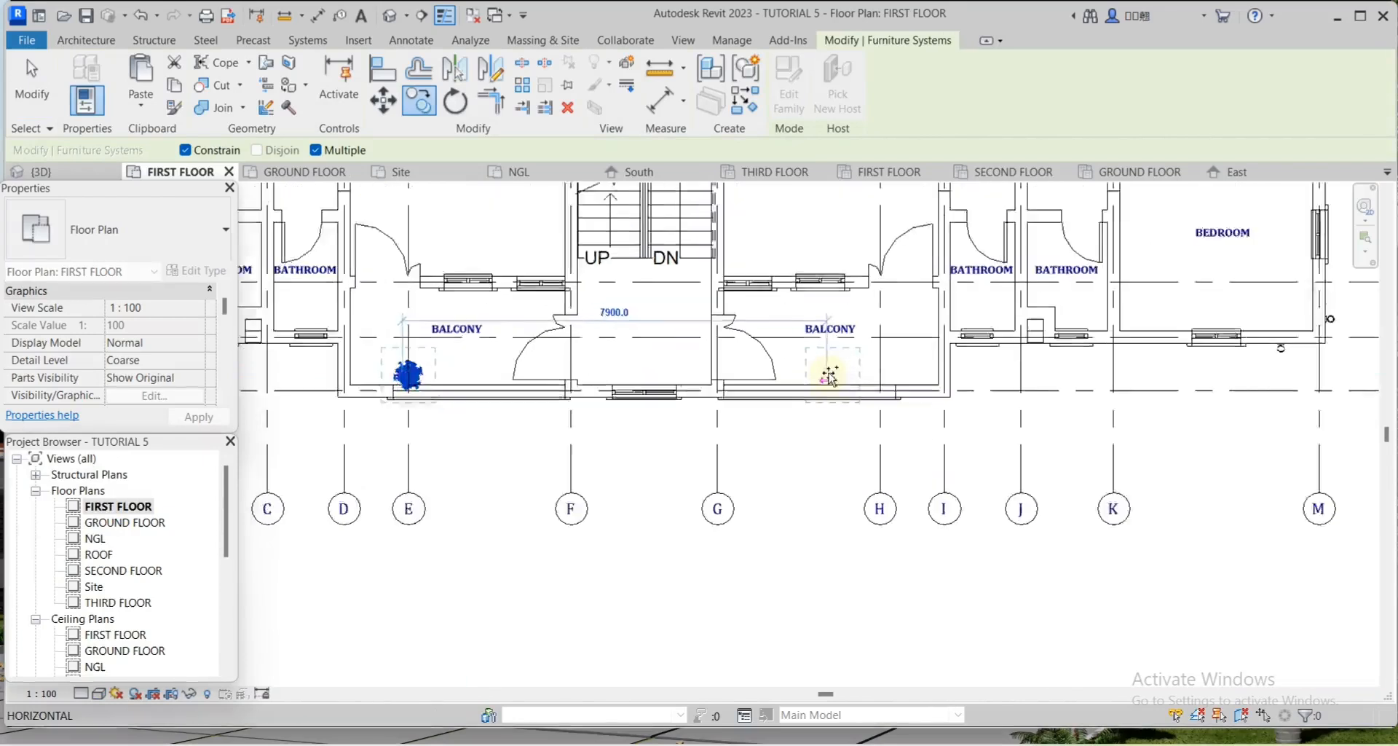
scroll(830, 375, up, 2)
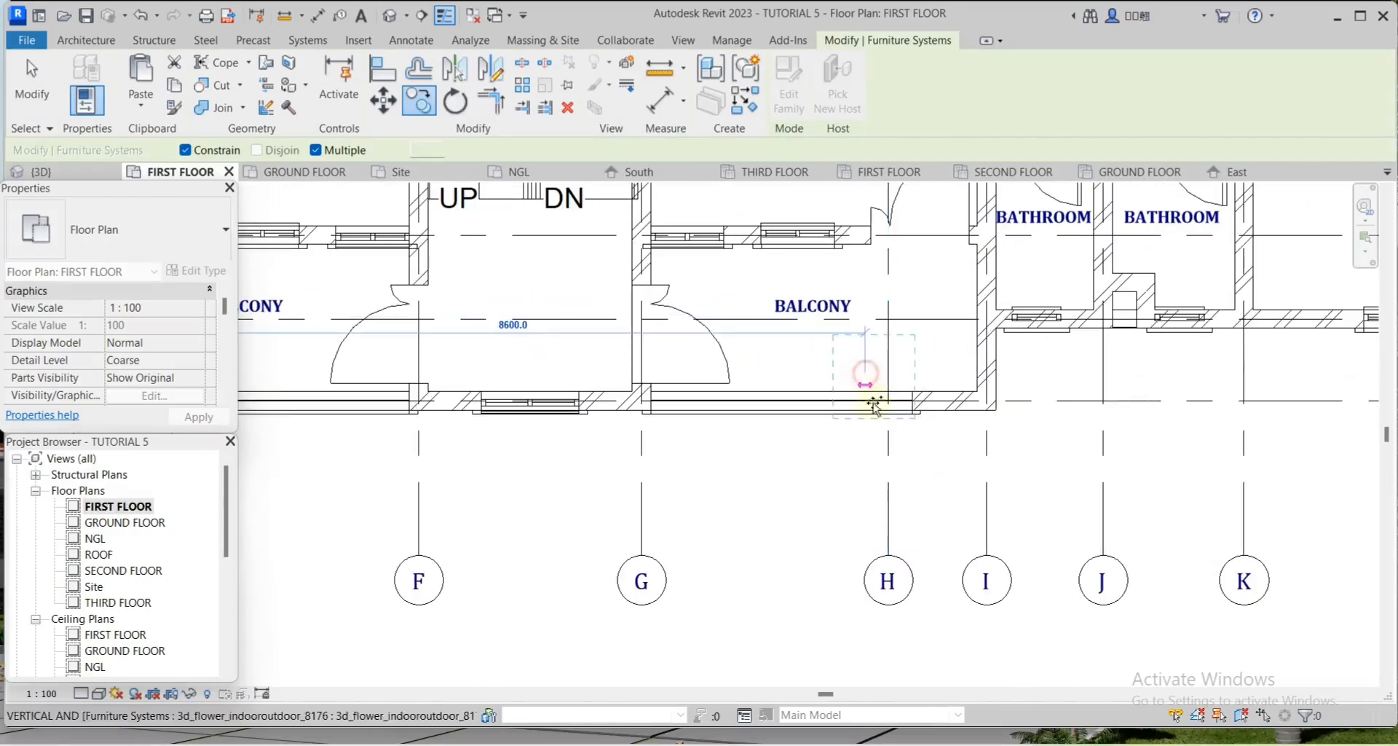
click(881, 408)
key(Escape)
scroll(923, 372, down, 2)
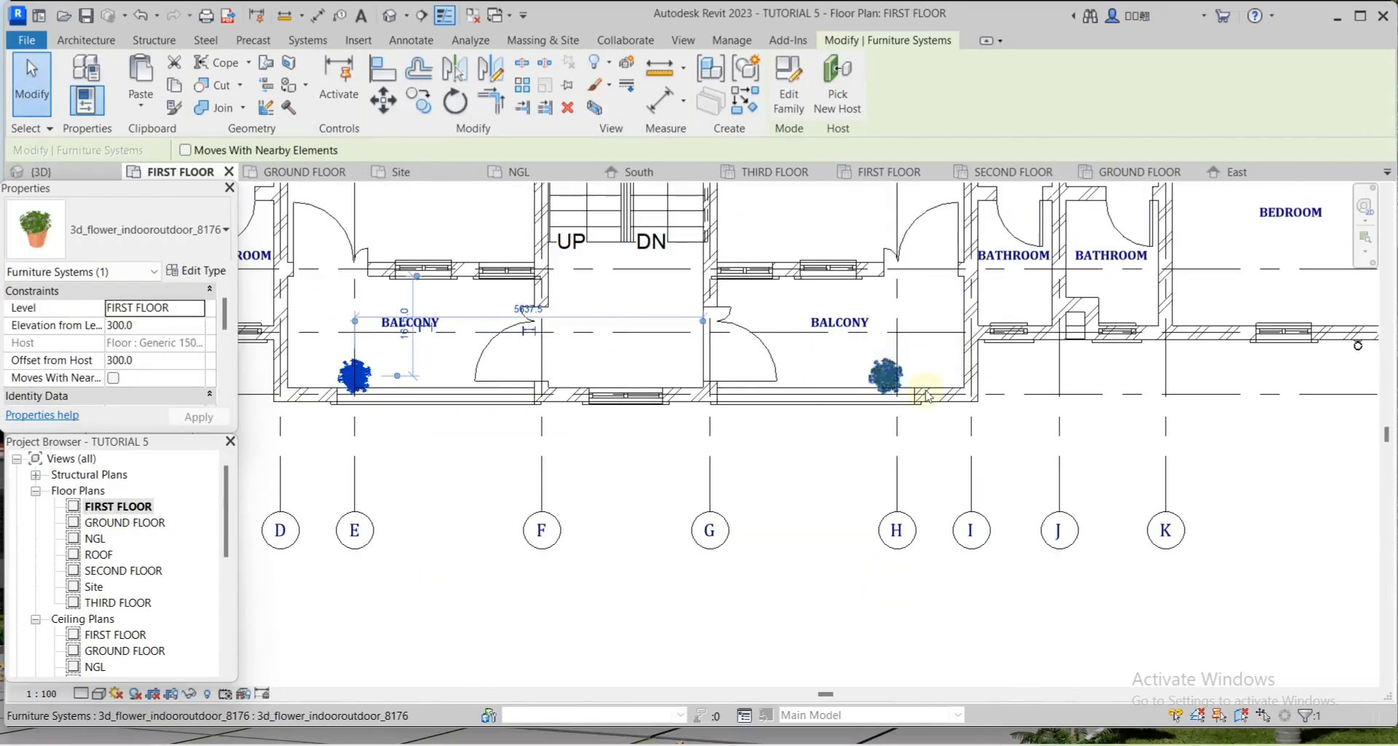
Copy both balcony flower pots and paste them aligned to the SECOND FLOOR and THIRD FLOOR levels
ctrl+click(885, 376)
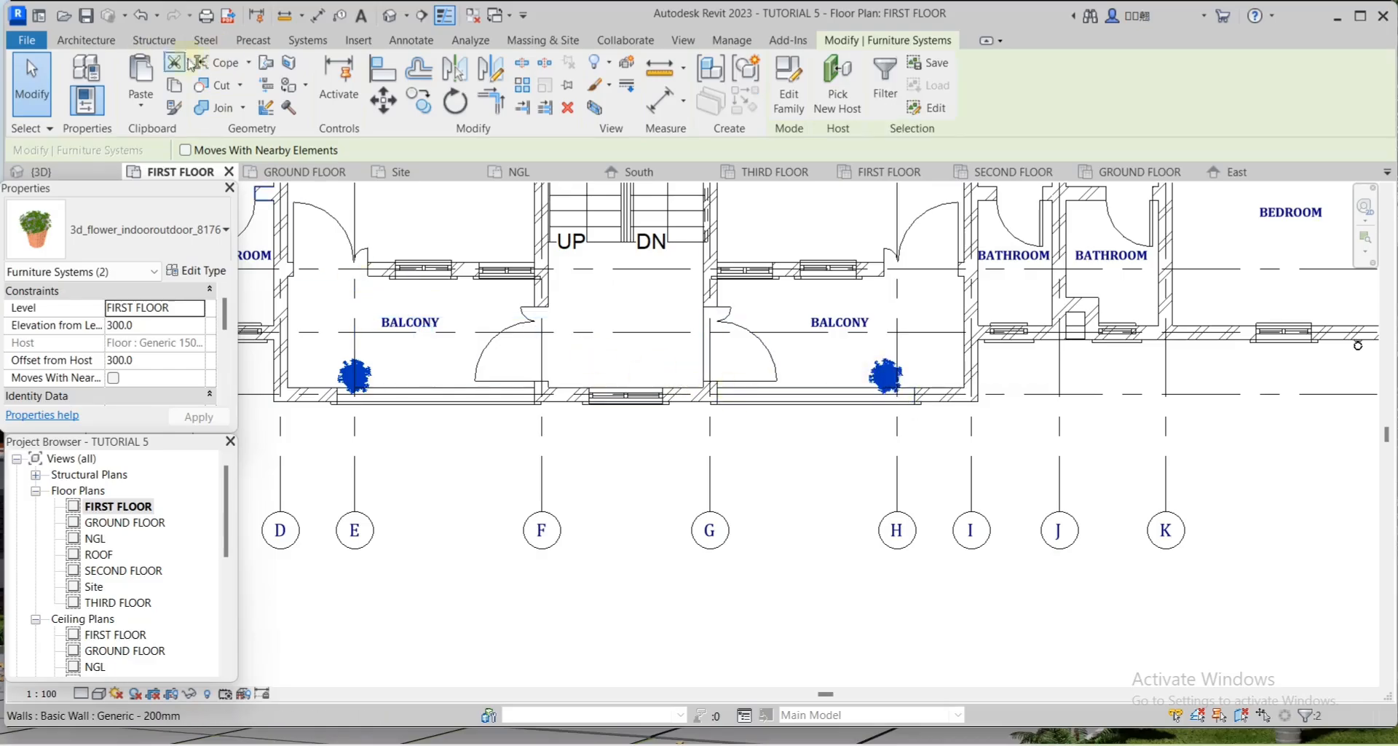
click(145, 103)
click(208, 171)
click(638, 299)
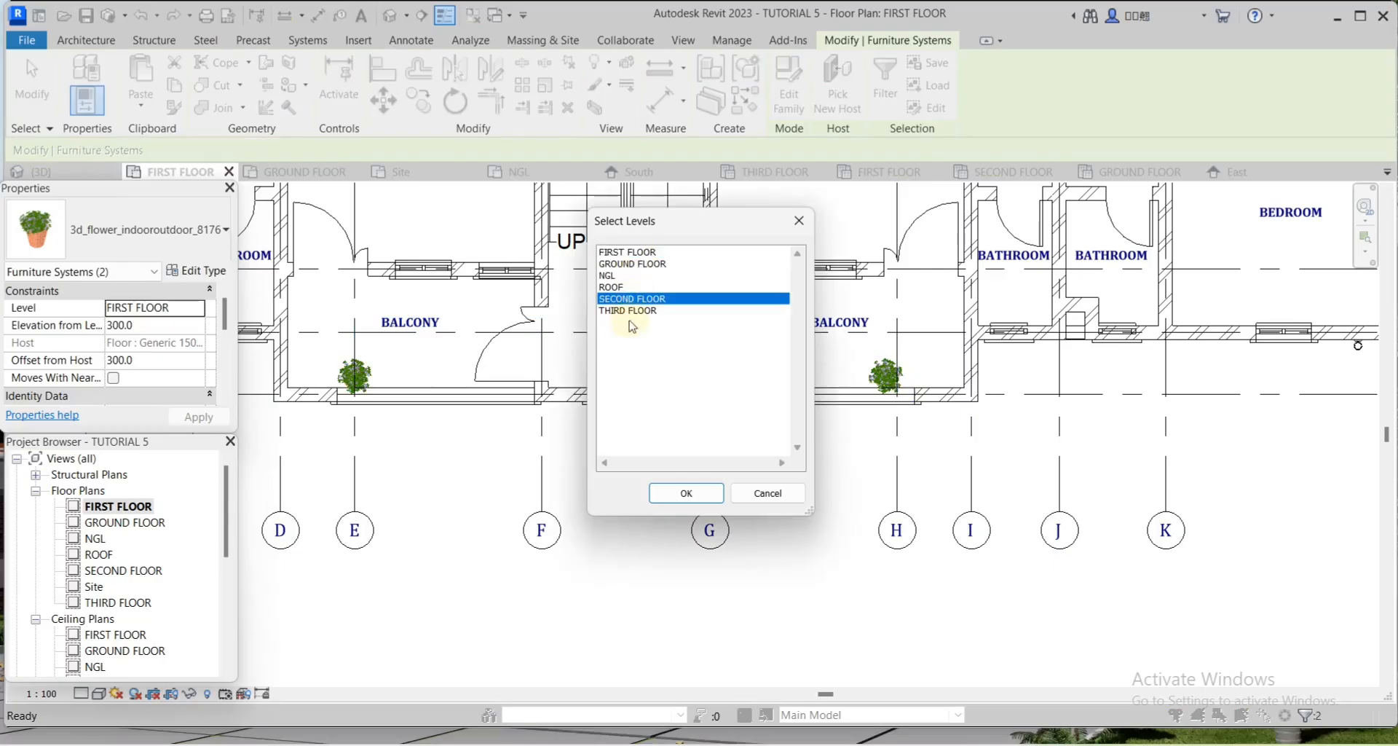
ctrl+click(632, 320)
click(688, 491)
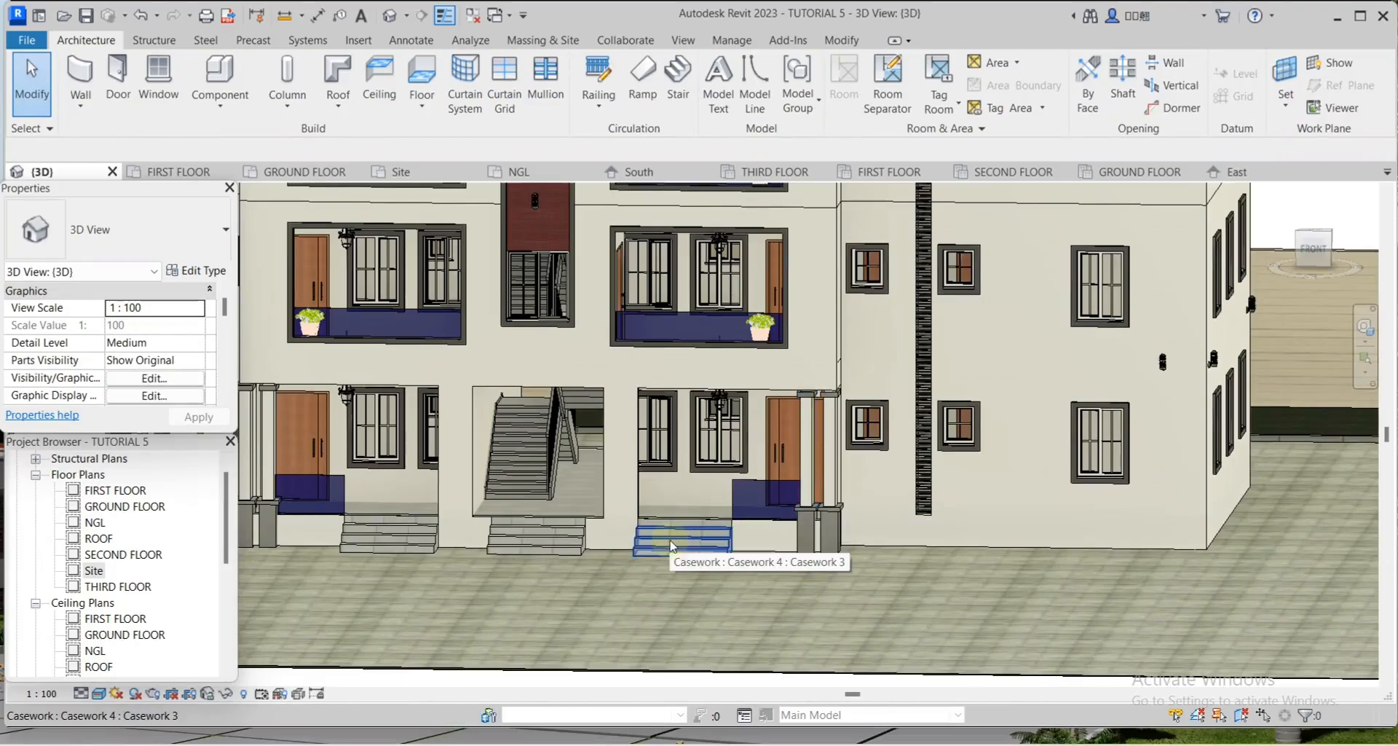
Start a perspective camera in the GROUND FLOOR plan with an eye offset of 1800
scroll(122, 564, up, 1)
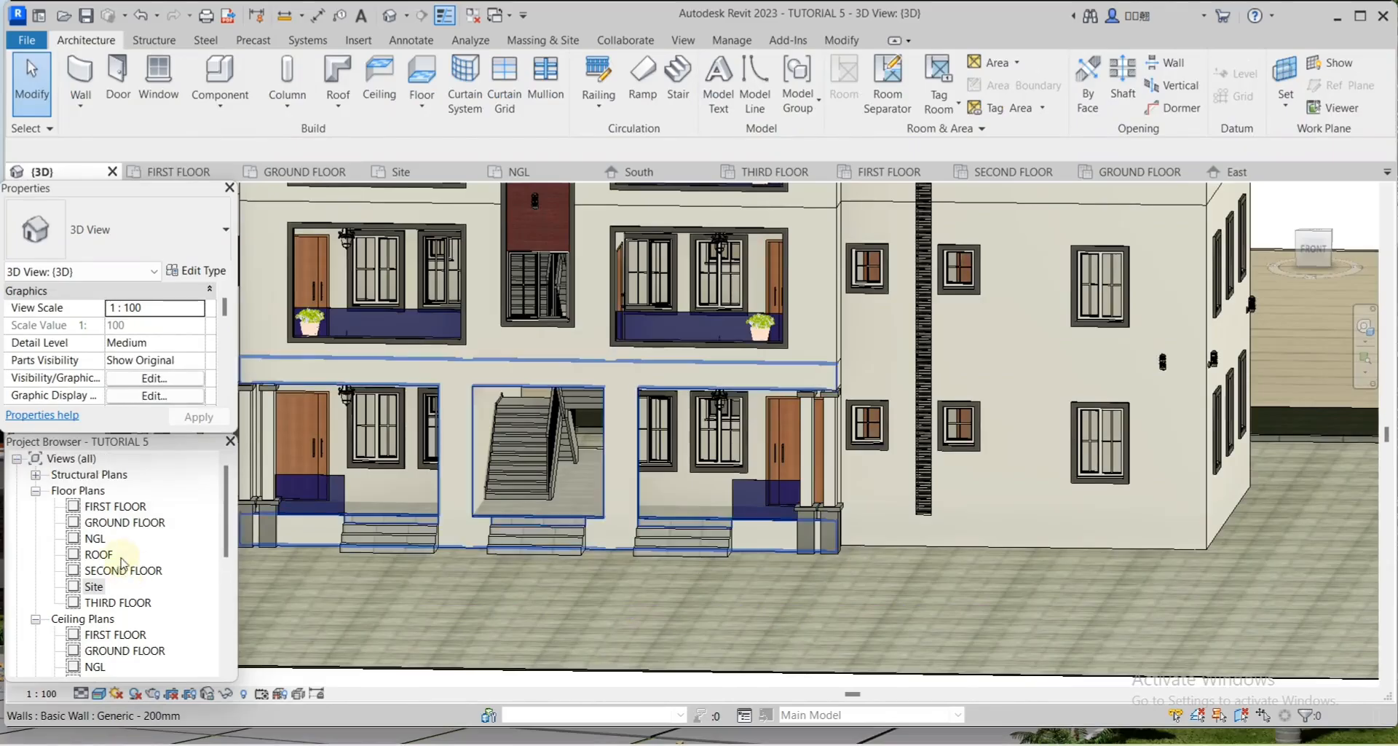
double_click(108, 523)
scroll(640, 565, down, 4)
click(405, 16)
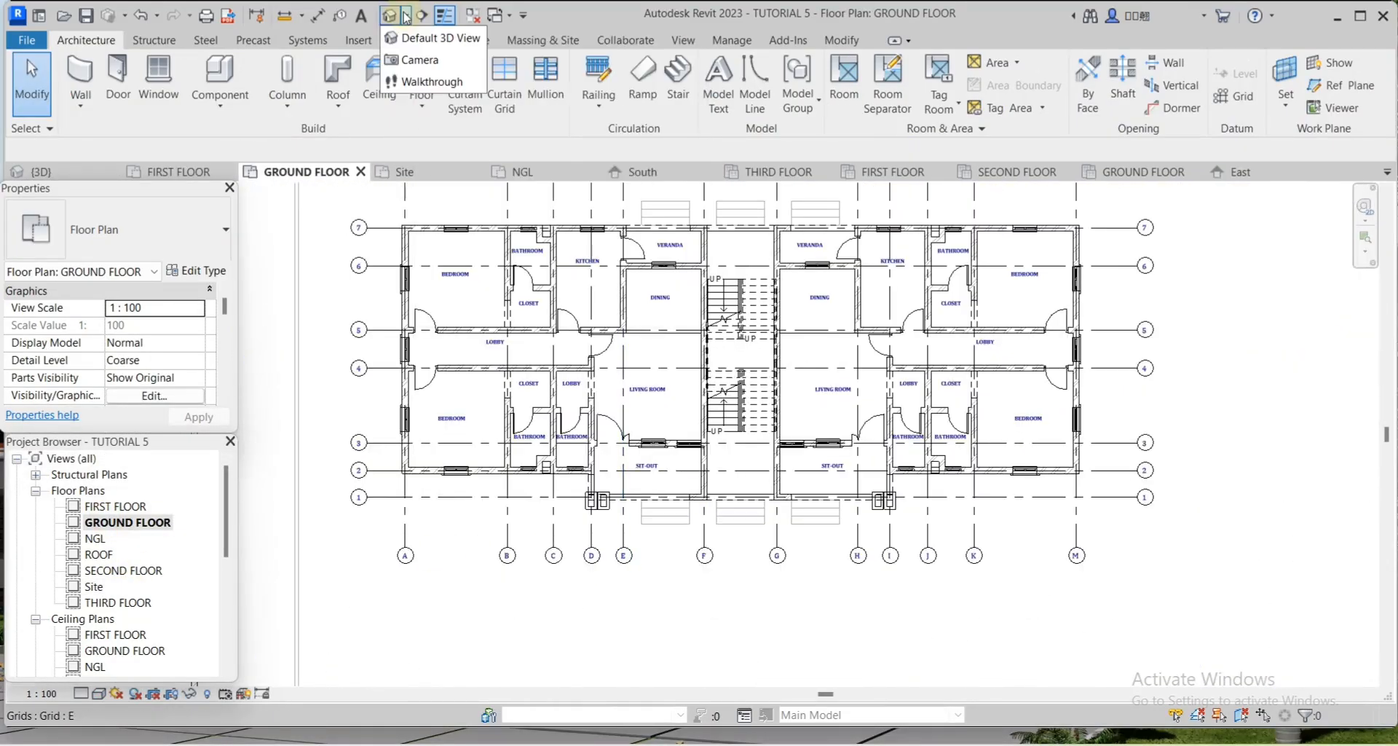
click(419, 60)
scroll(837, 429, down, 5)
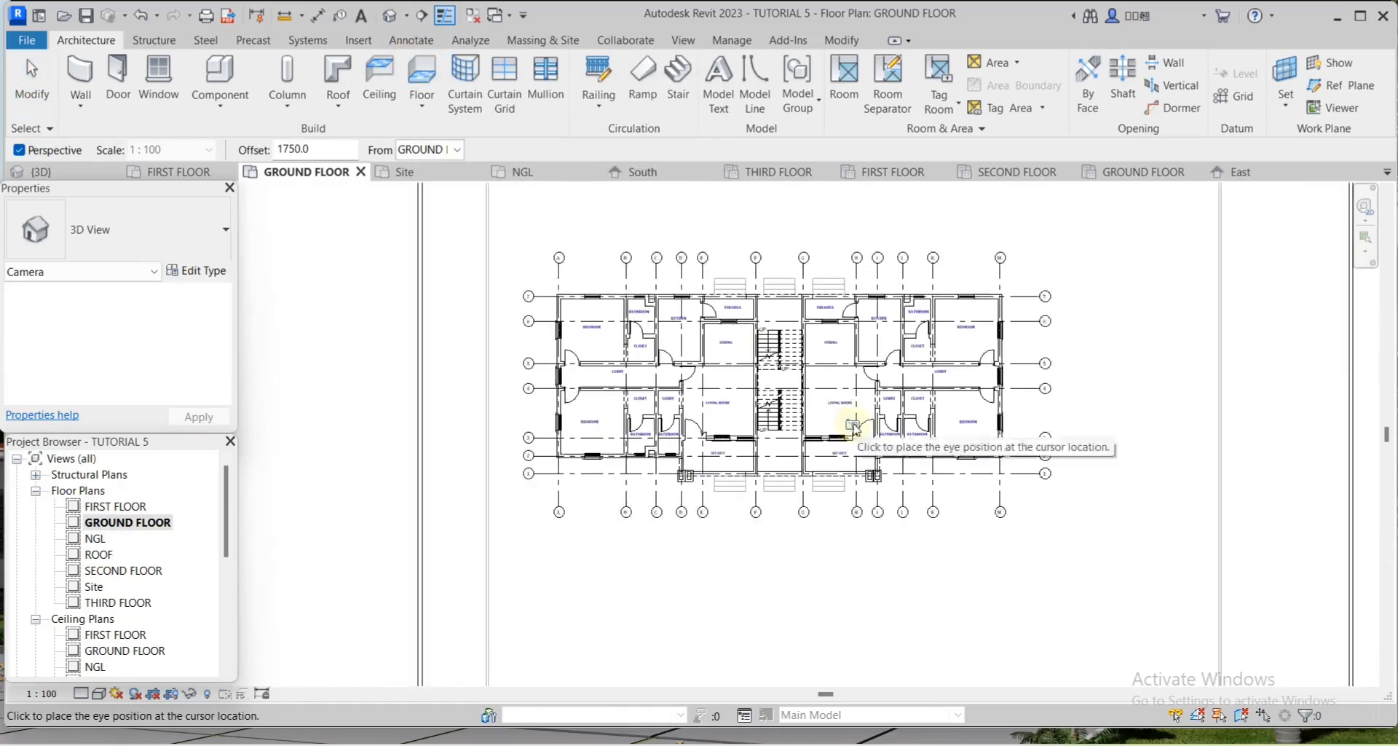
scroll(900, 553, up, 2)
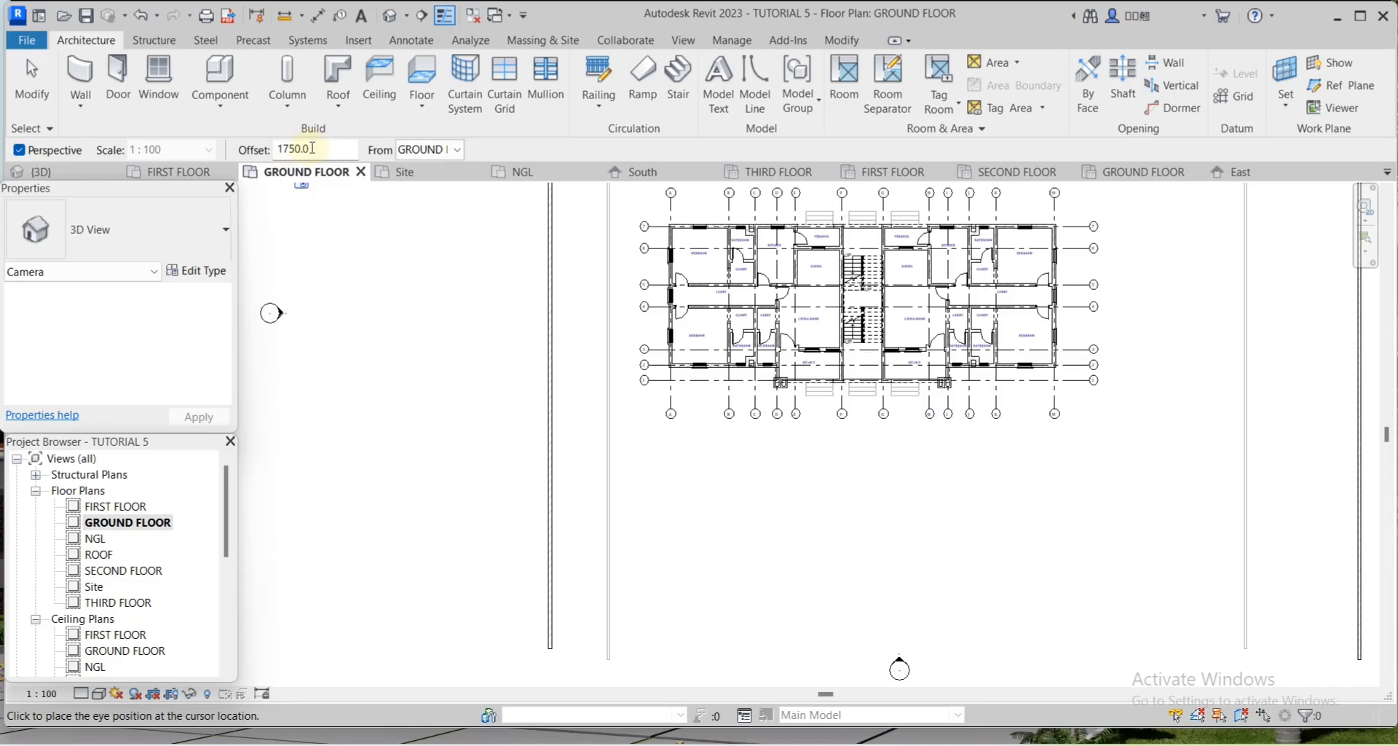
drag(312, 148, 292, 148)
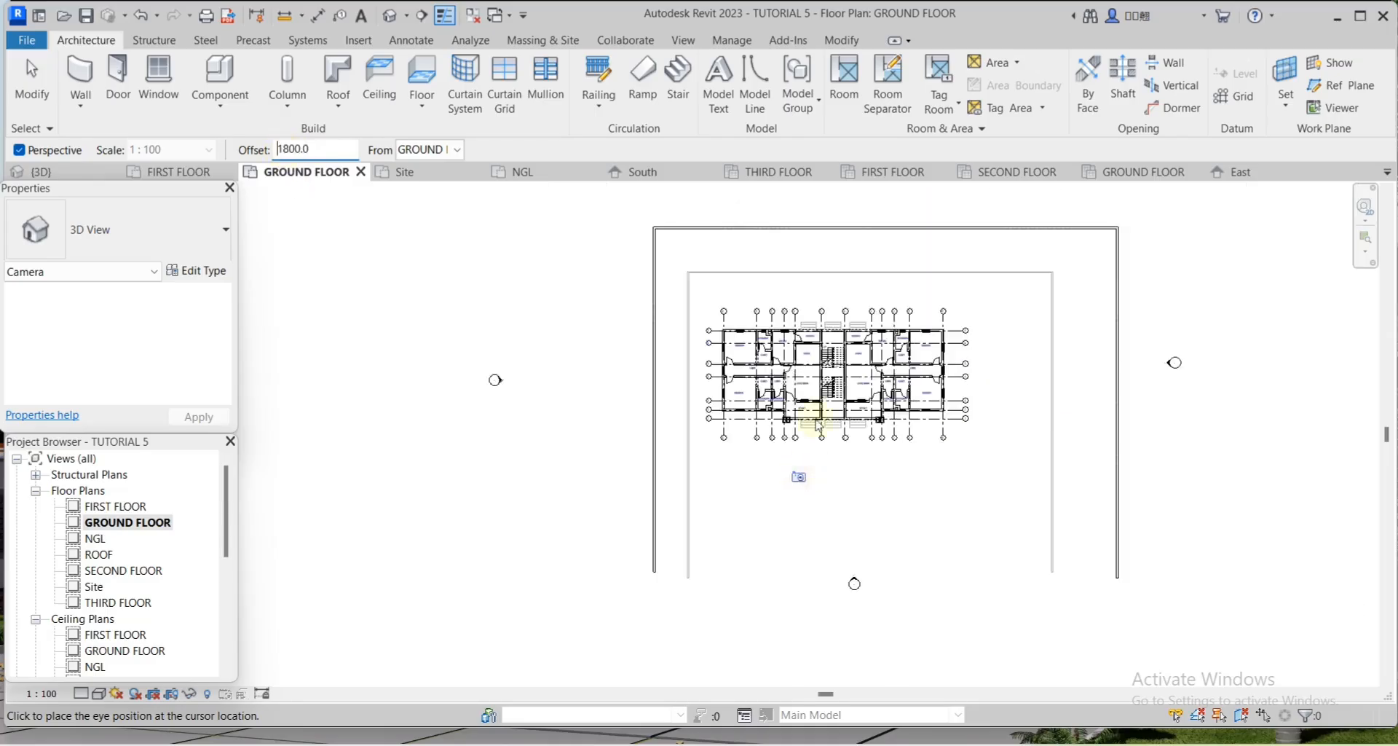
Place the camera eye diagonally in front of the building near grid M's side and its target behind the stairwell
scroll(820, 466, up, 1)
scroll(837, 539, up, 1)
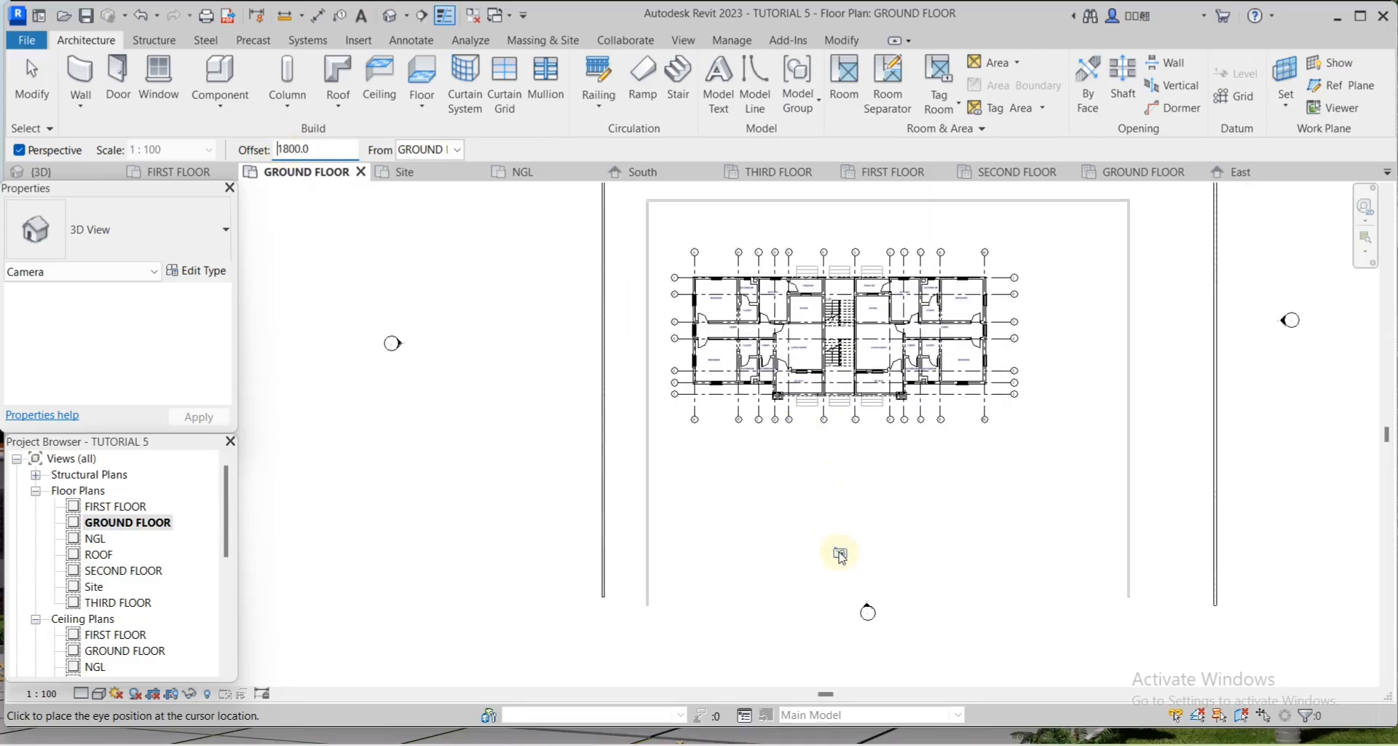
scroll(997, 328, up, 1)
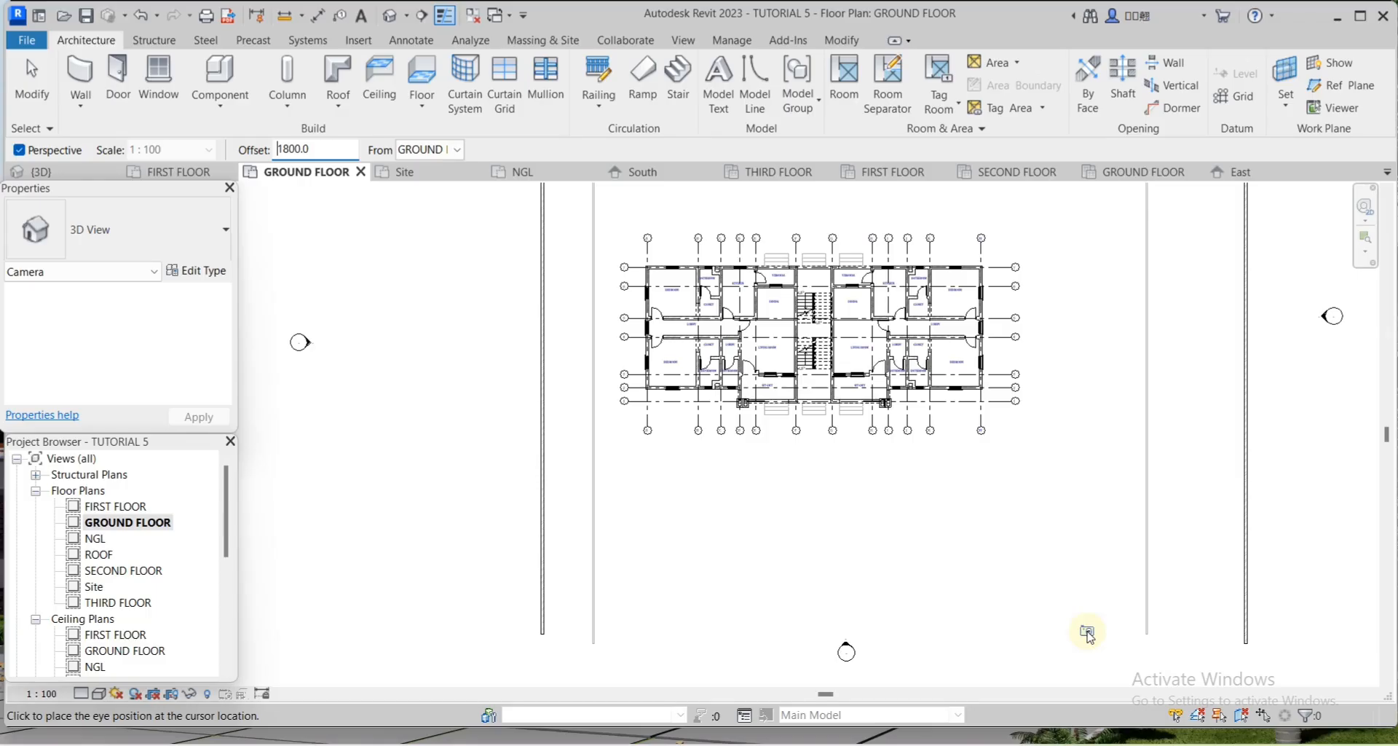
click(1093, 633)
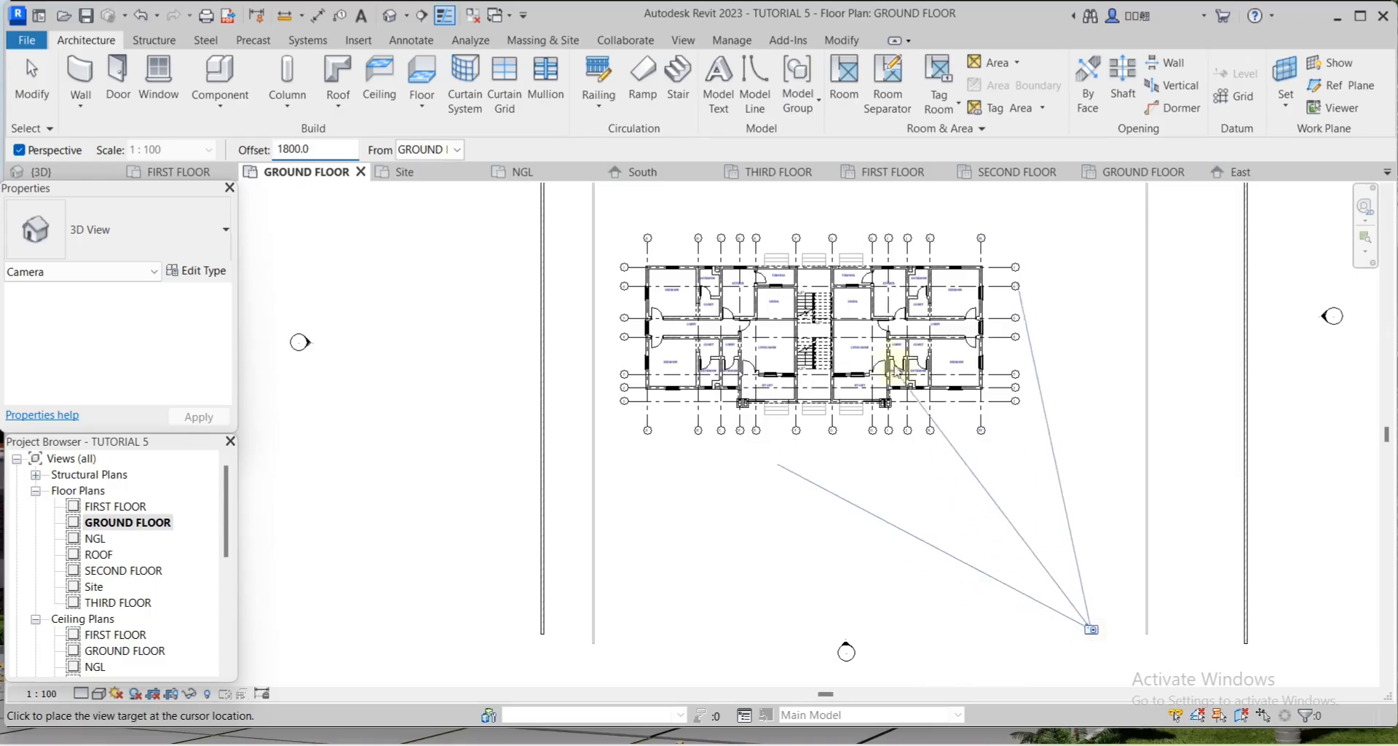
click(838, 242)
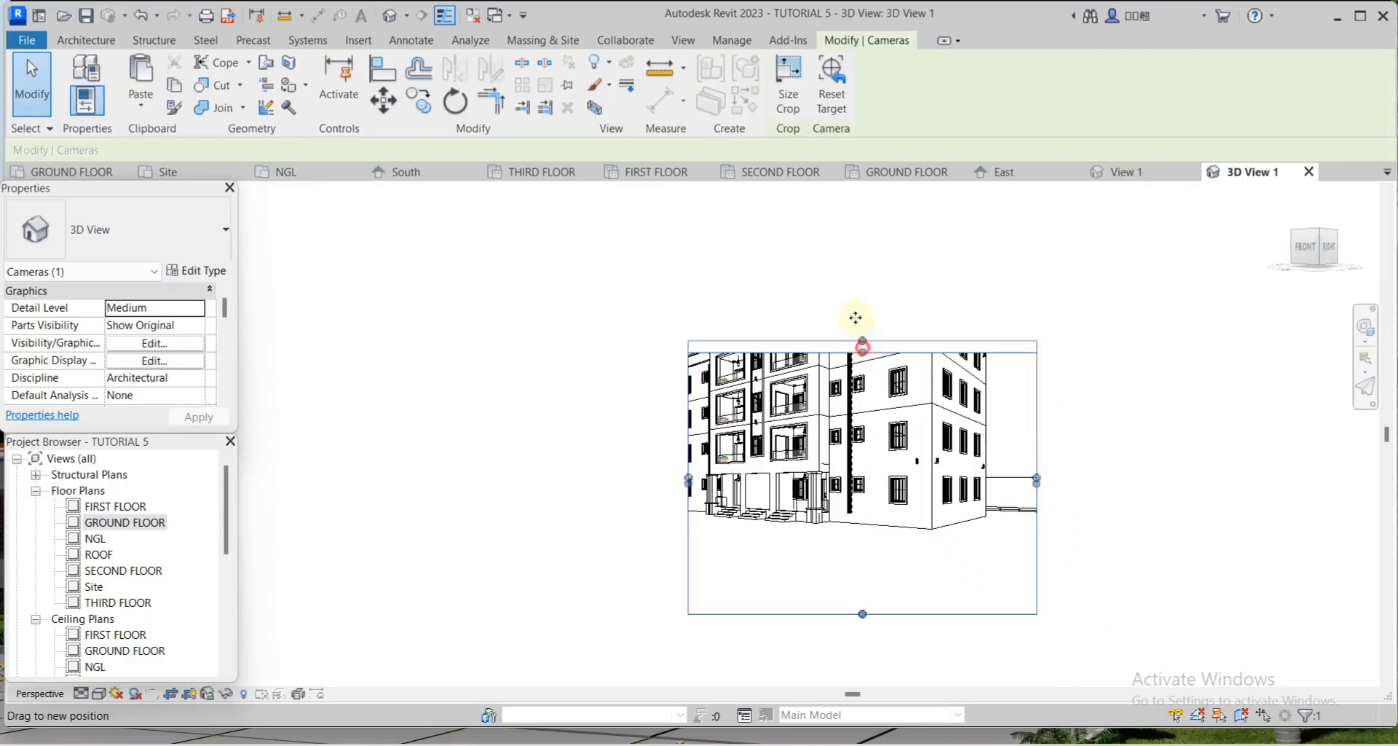
Enlarge the crop region of 3D View 1 until it frames the whole building
drag(734, 435, 678, 435)
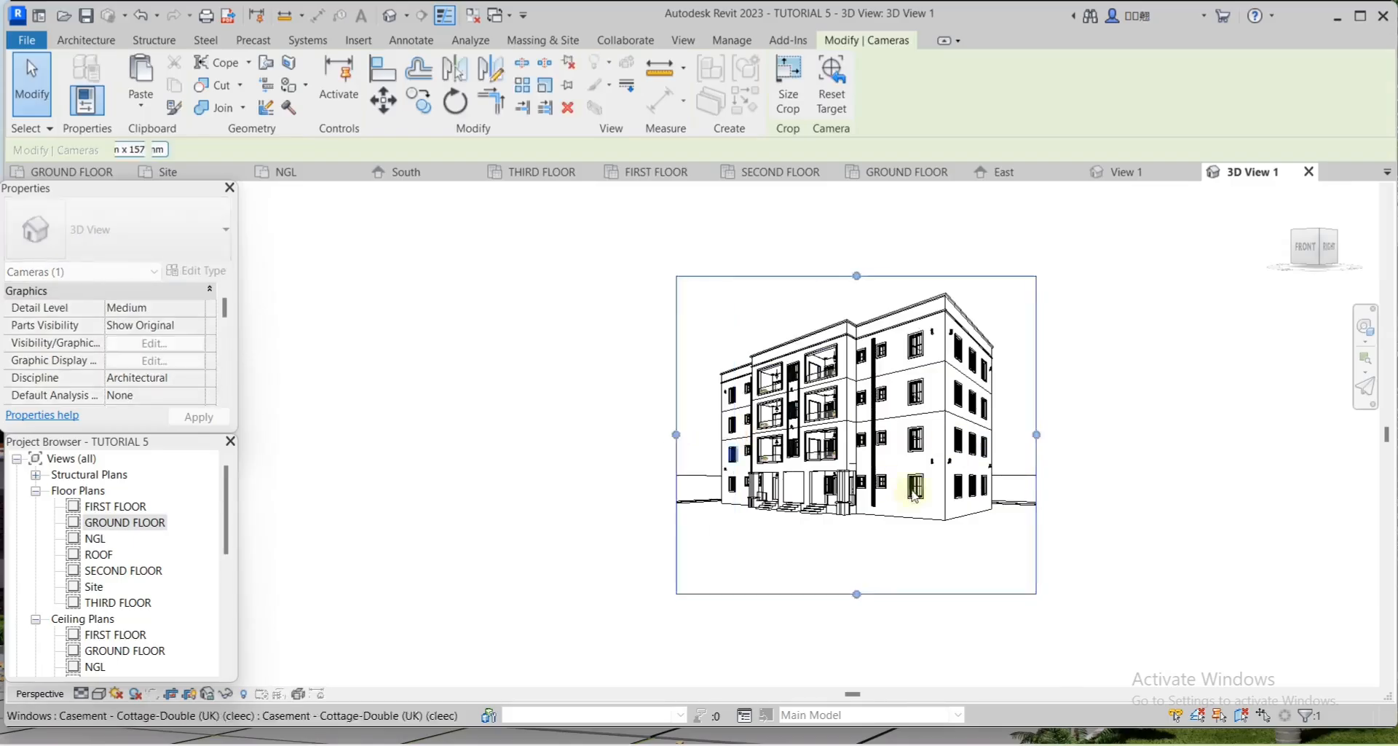
click(1124, 409)
scroll(976, 405, up, 1)
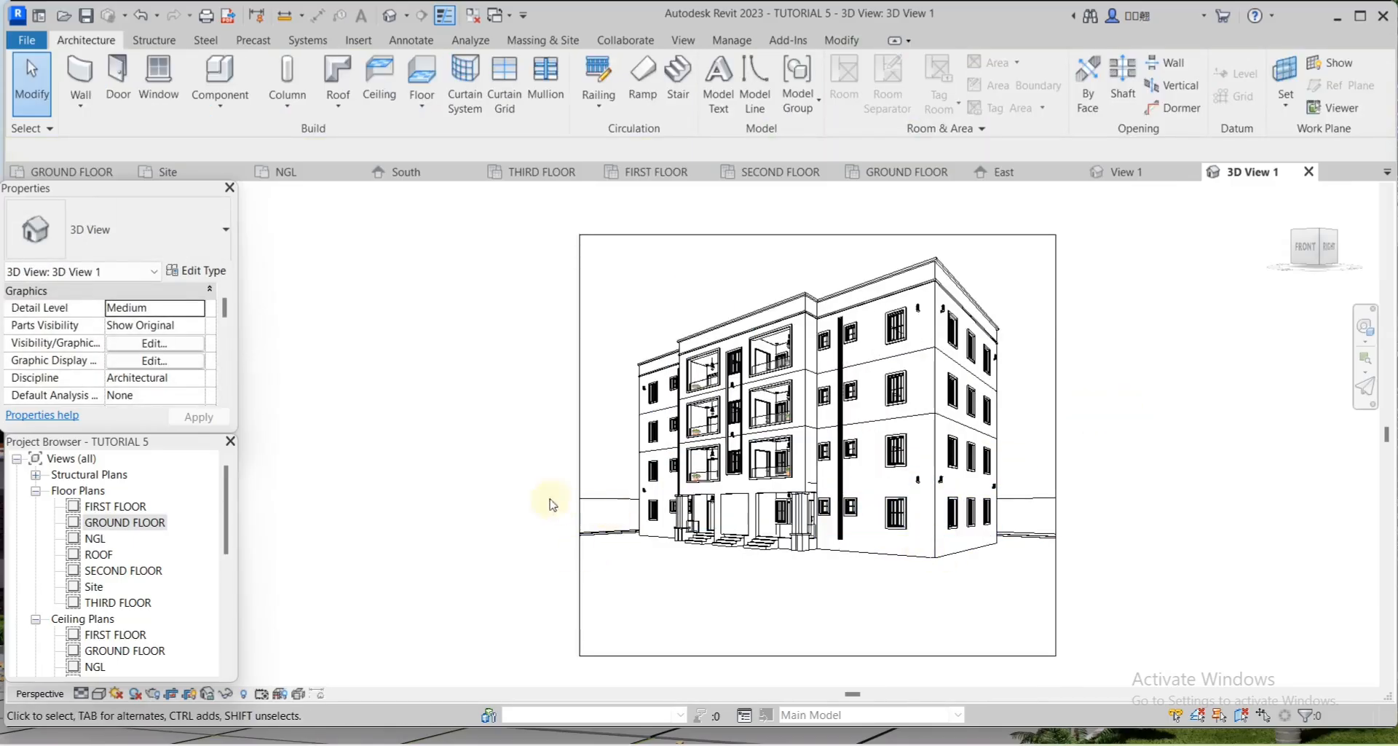
Show the 3D View 1 camera in the GROUND FLOOR plan, shift its eye position and reopen the camera view
click(35, 618)
scroll(135, 620, down, 1)
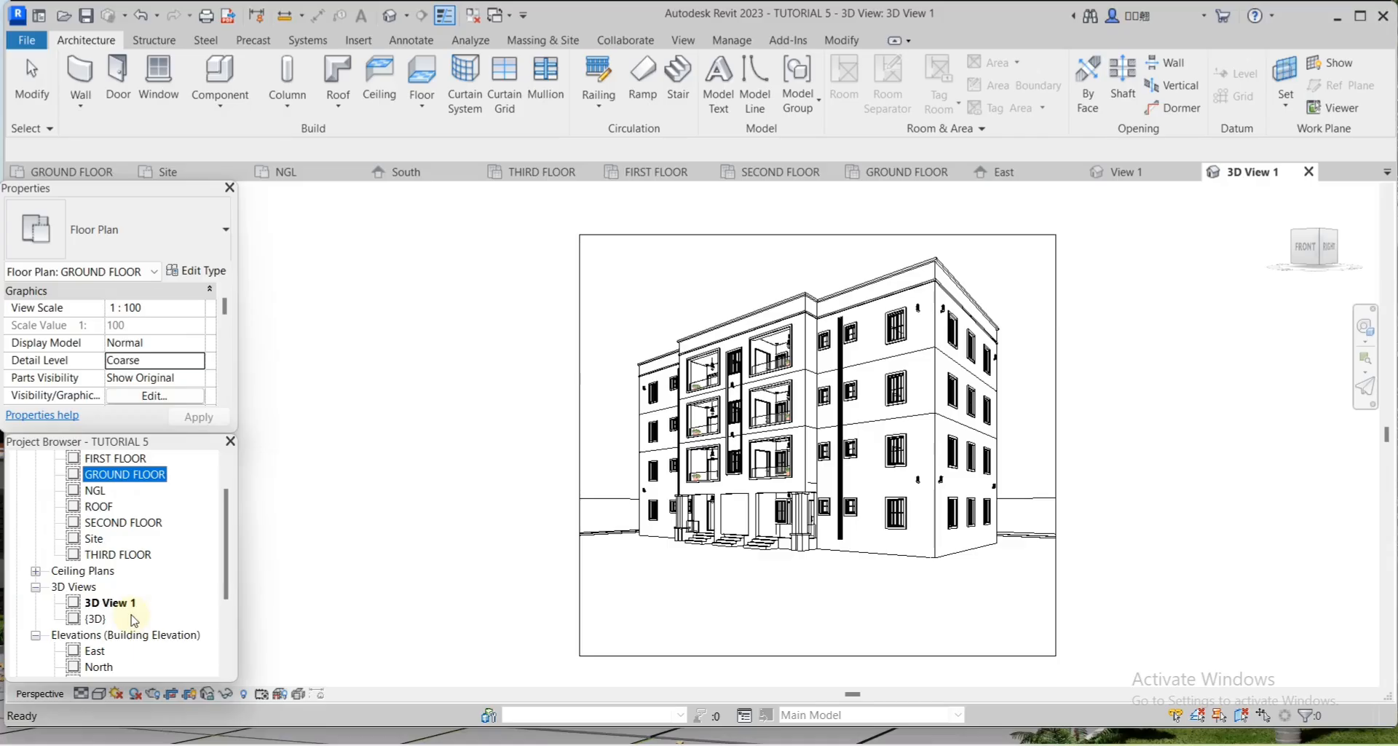
right_click(108, 603)
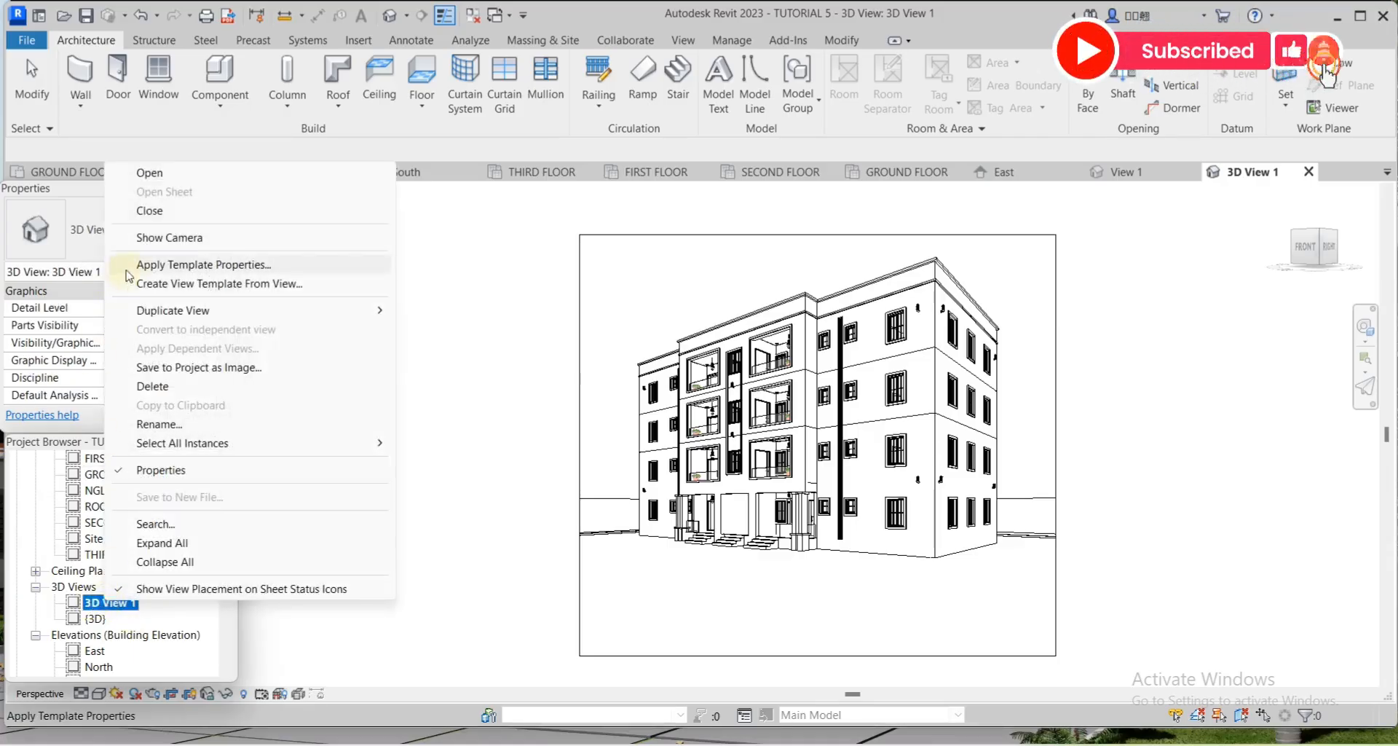
click(167, 239)
scroll(146, 532, up, 3)
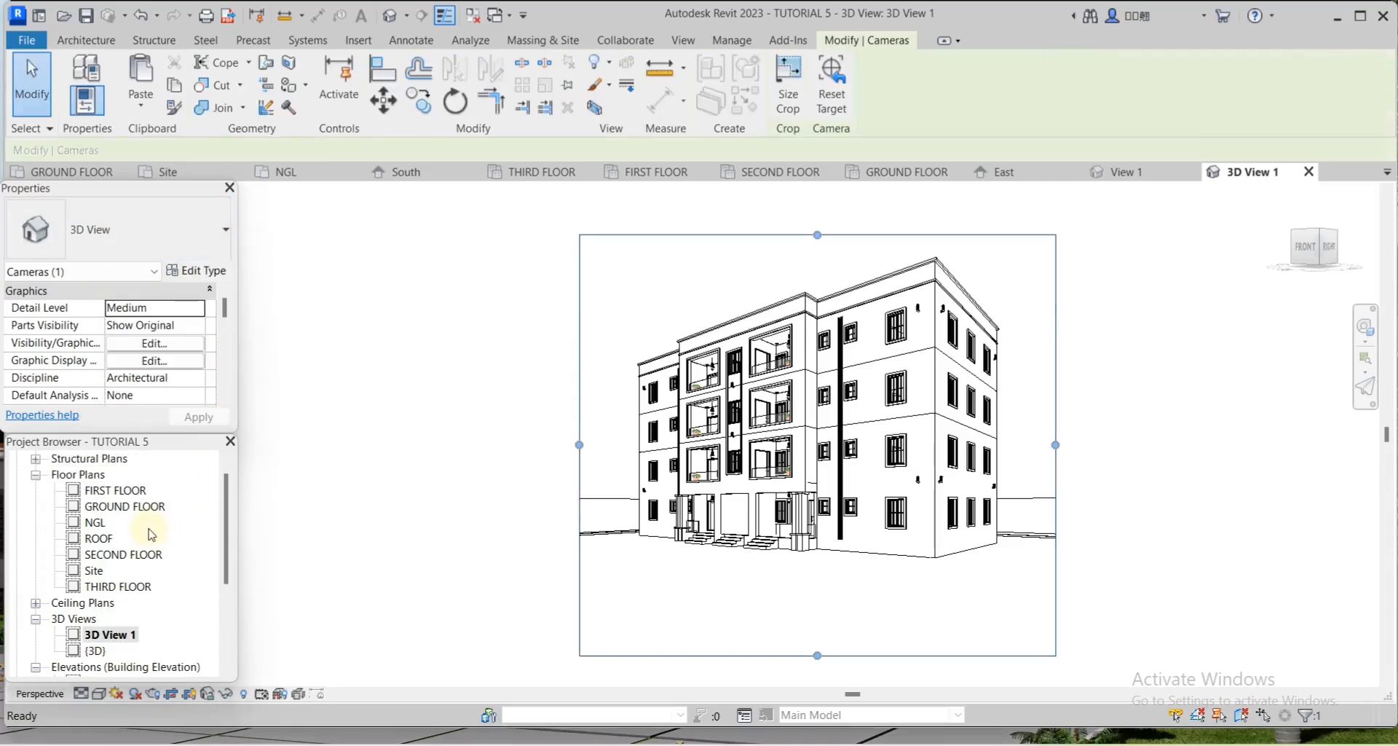
double_click(107, 525)
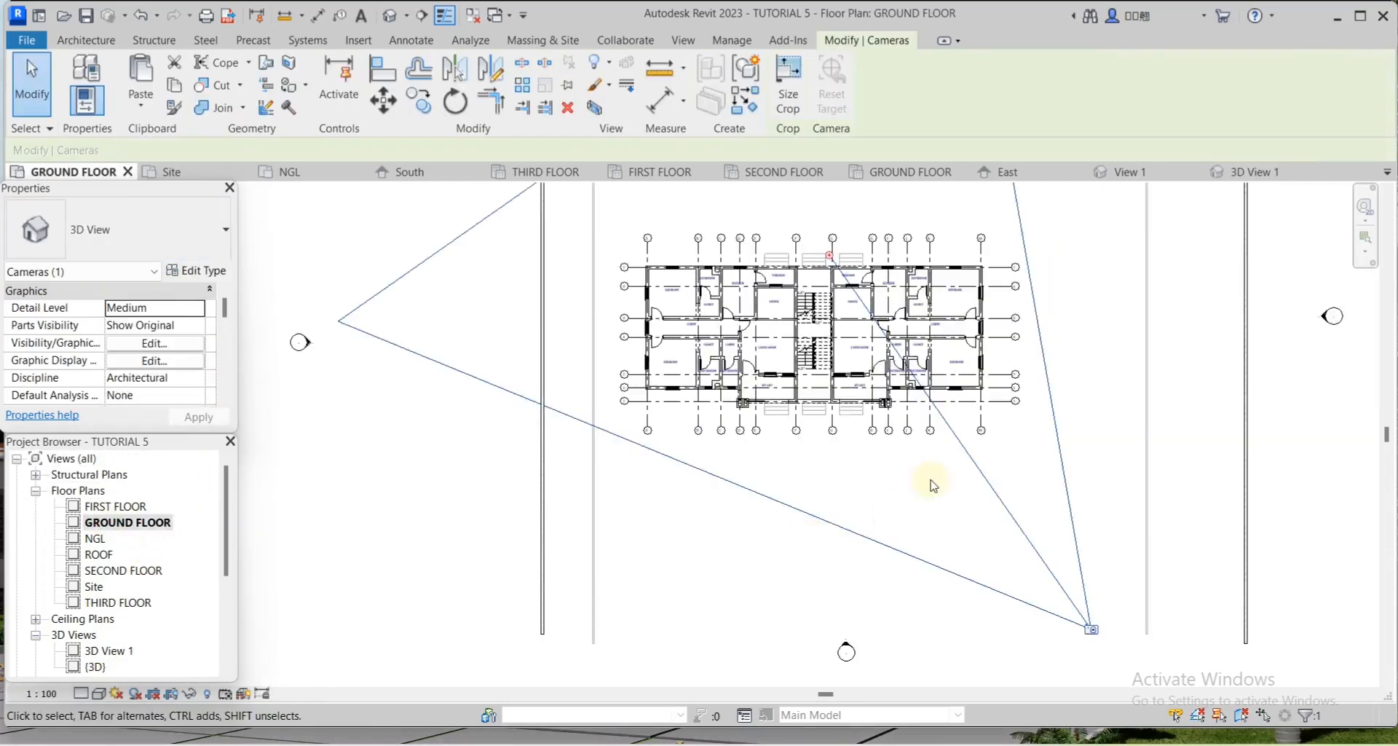
drag(1005, 566, 1059, 533)
double_click(110, 650)
Show the 3D View 1 camera in the GROUND FLOOR plan and move its eye to face the front facade centrally
right_click(106, 493)
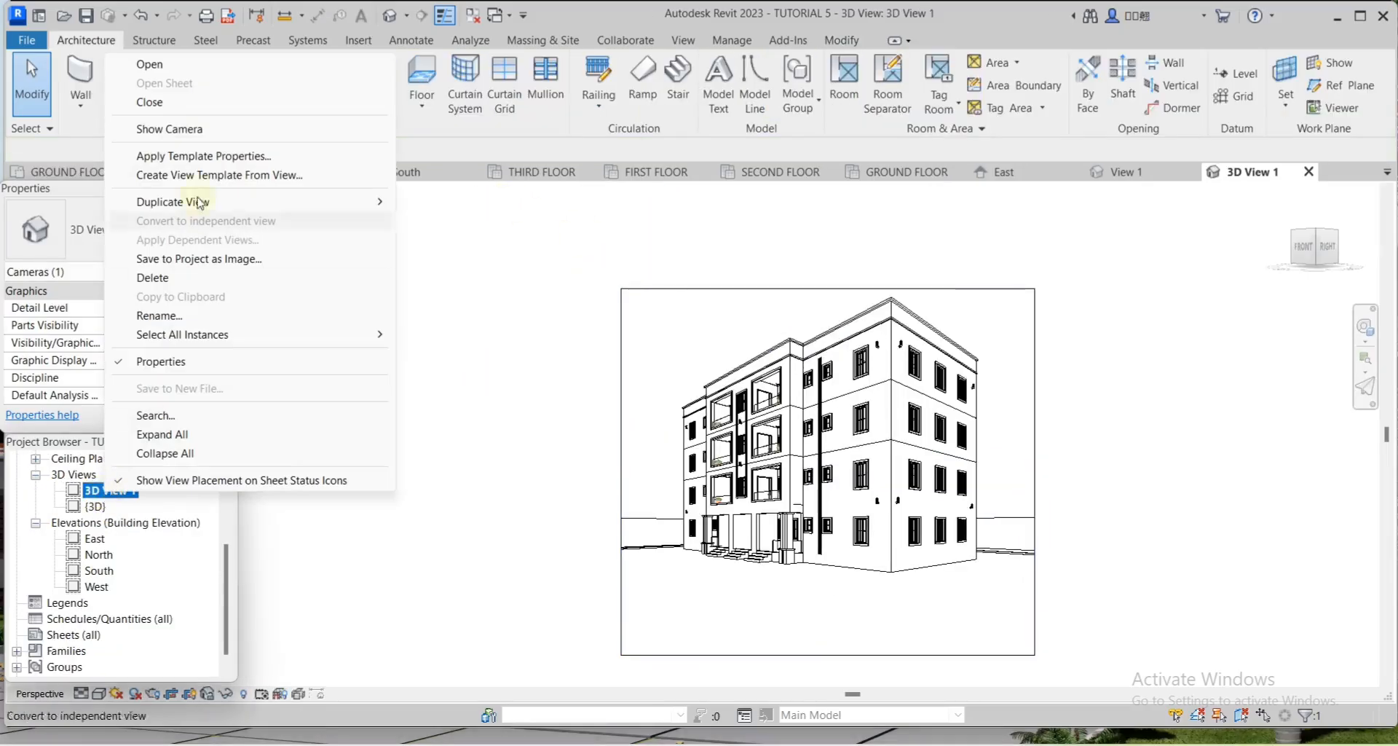
click(182, 129)
scroll(133, 523, up, 2)
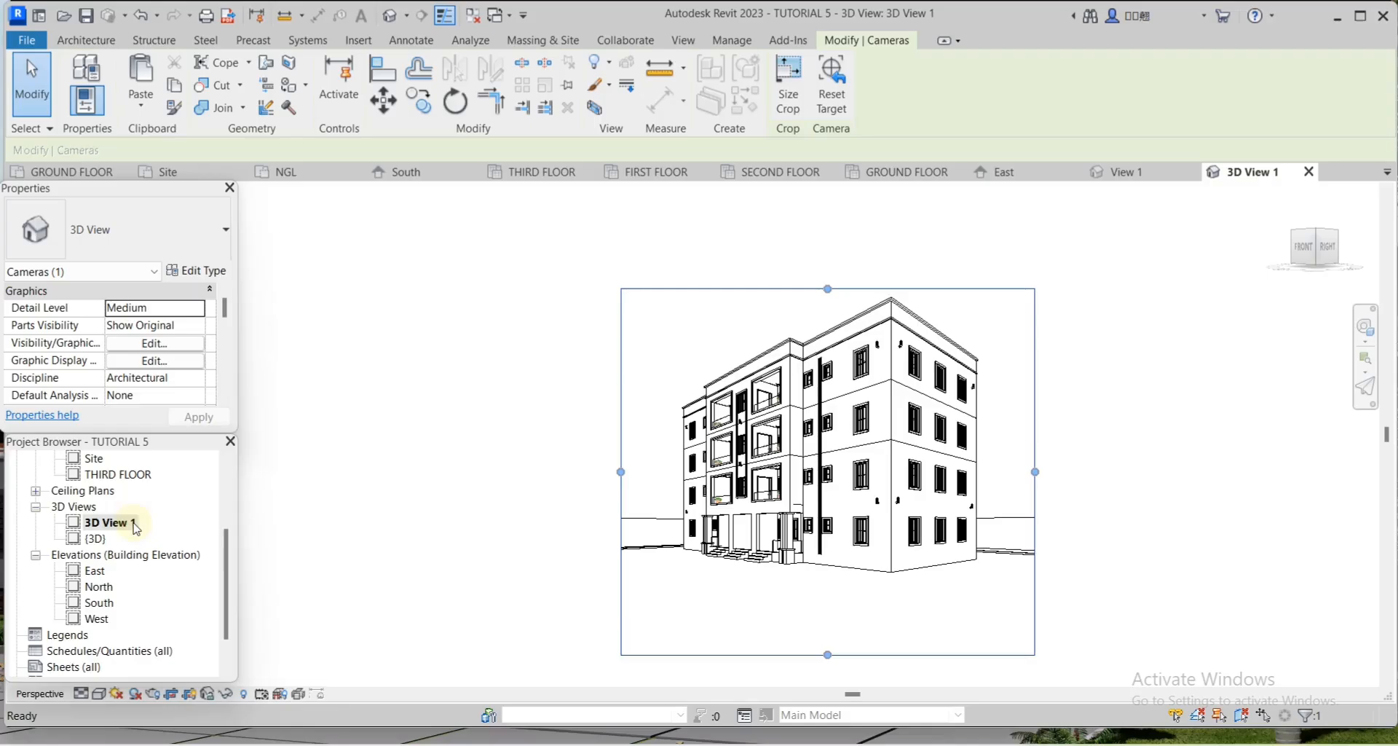
scroll(122, 529, up, 8)
double_click(120, 522)
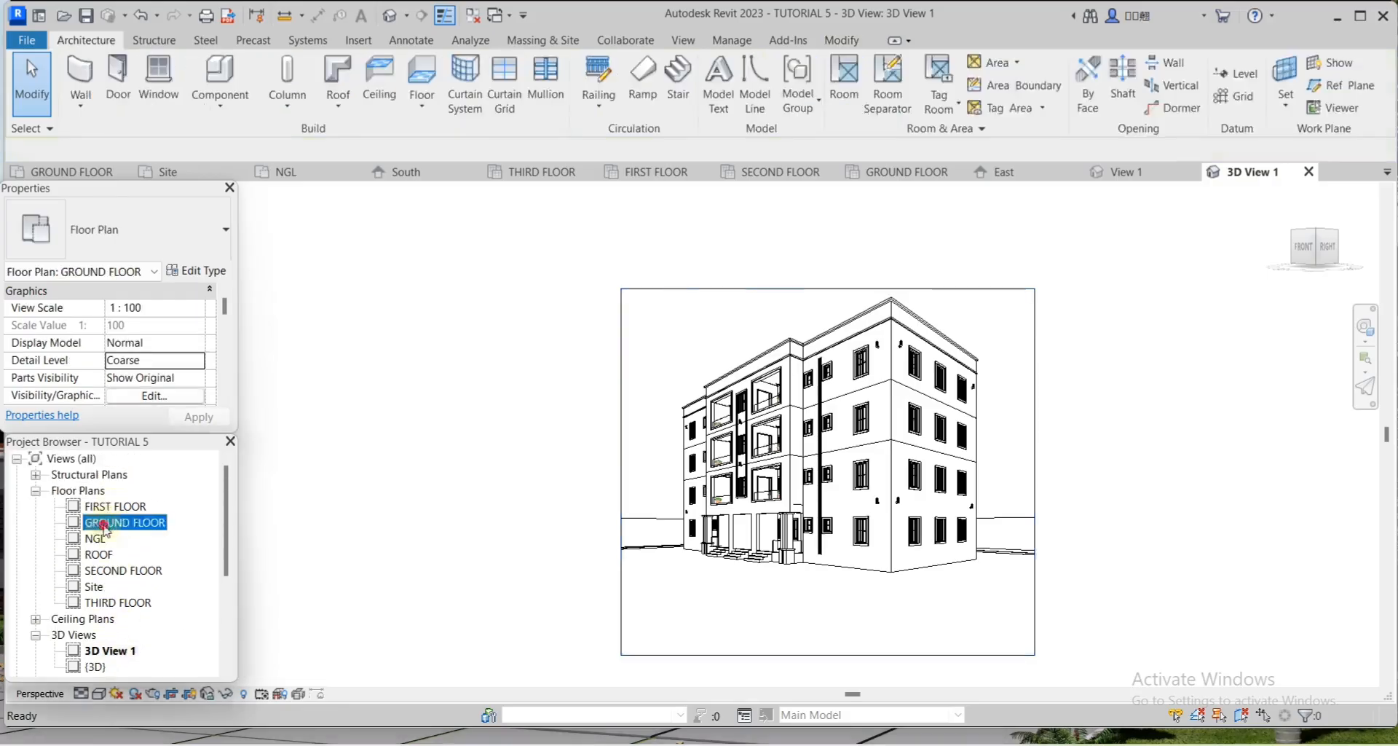
scroll(1002, 522, down, 2)
drag(1034, 528, 897, 577)
scroll(868, 473, up, 2)
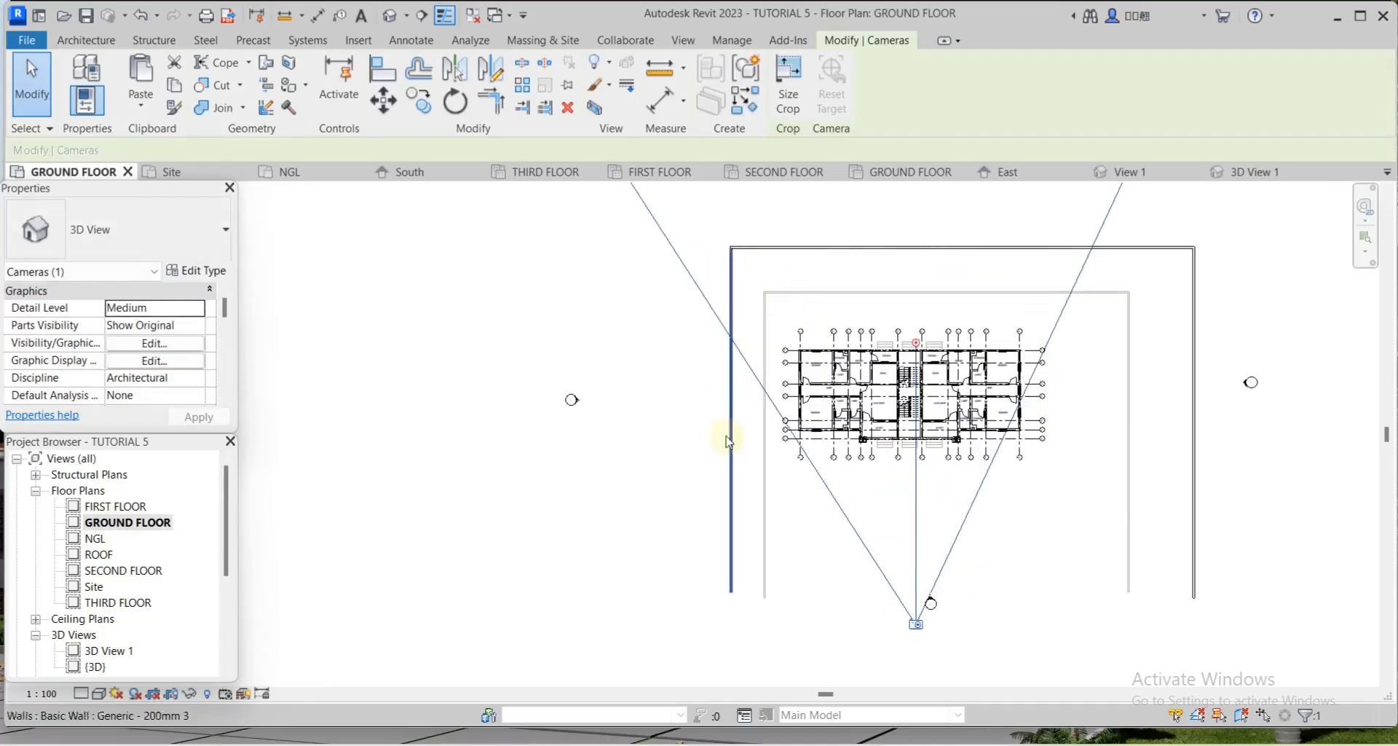
click(715, 434)
scroll(168, 619, down, 3)
Reopen 3D View 1 and adjust the side edges of its crop region around the front facade
double_click(109, 586)
drag(976, 430, 1064, 430)
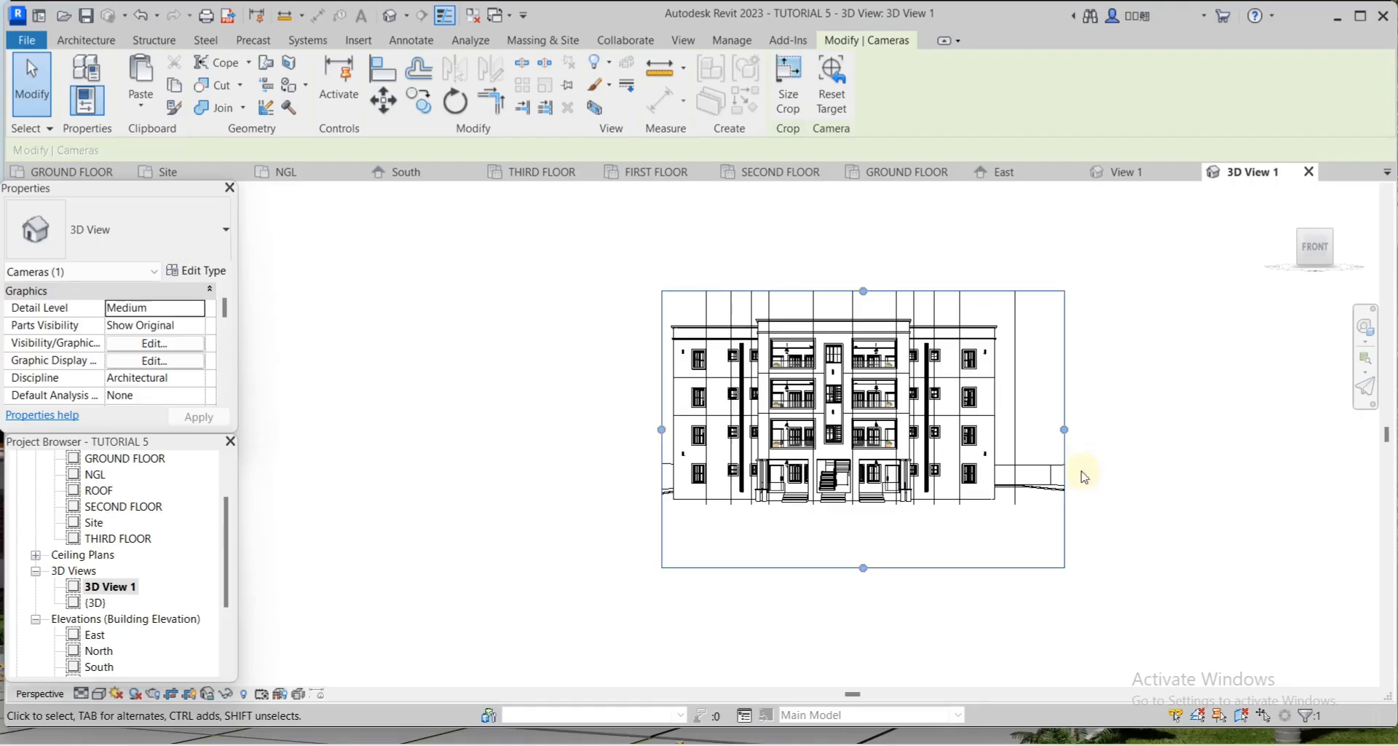
drag(662, 429, 652, 429)
drag(1064, 430, 1033, 431)
Hide the whole grid category in 3D View 1 and set the view's visual style to Realistic
click(958, 304)
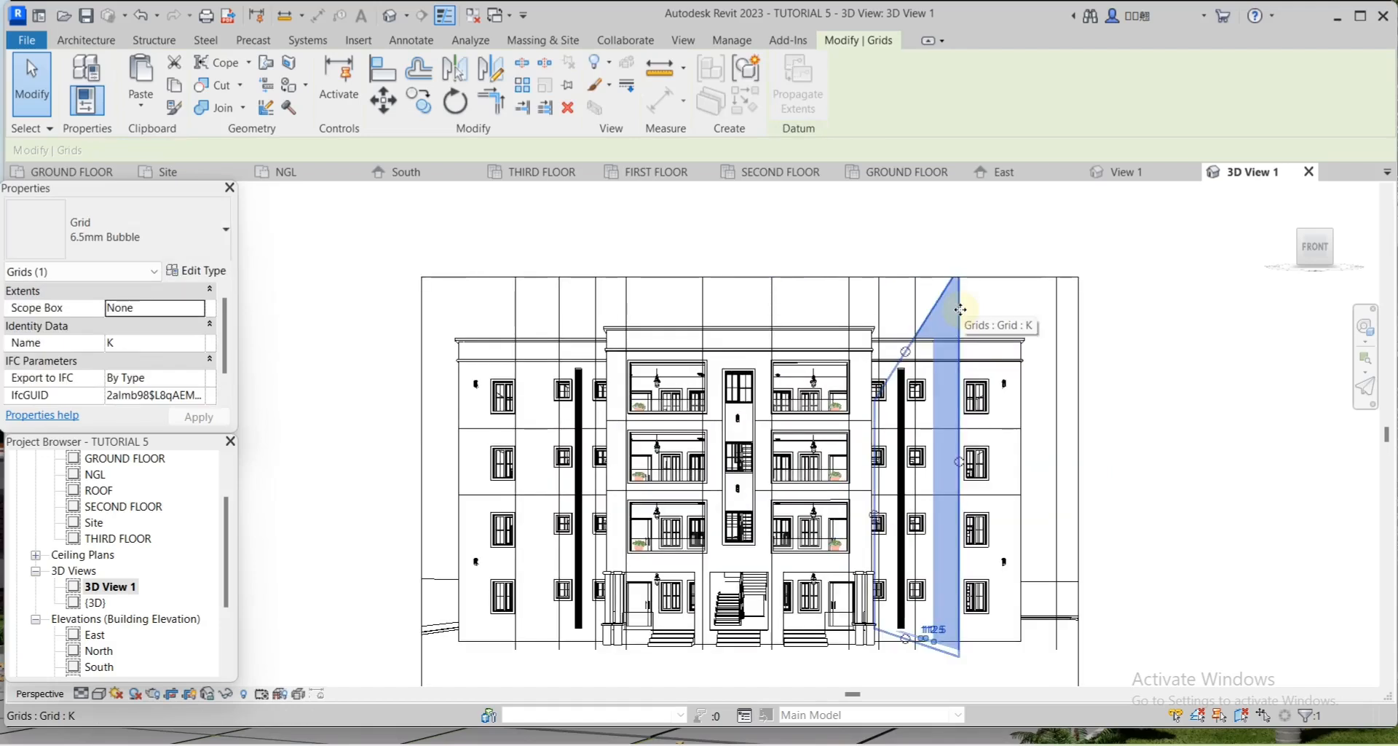
right_click(959, 309)
mouse_move(1063, 364)
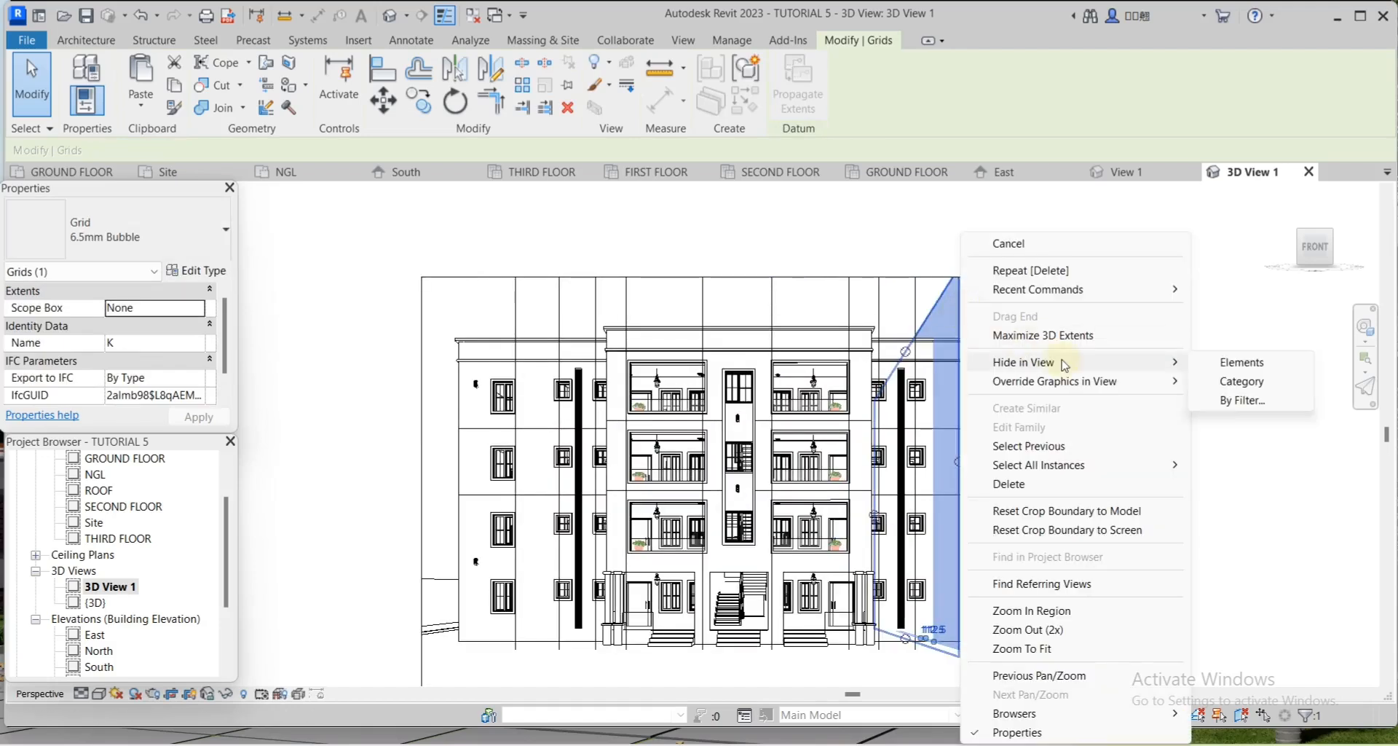
click(1203, 384)
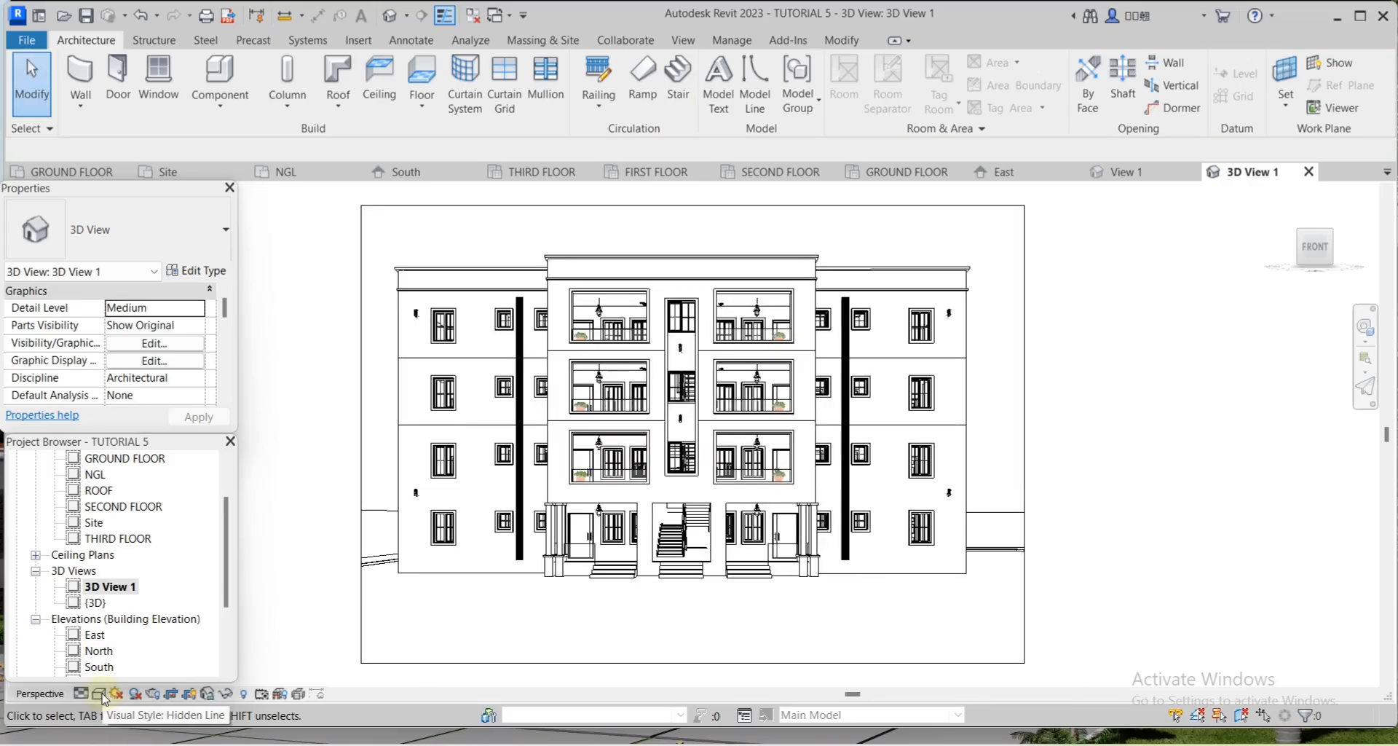
click(100, 693)
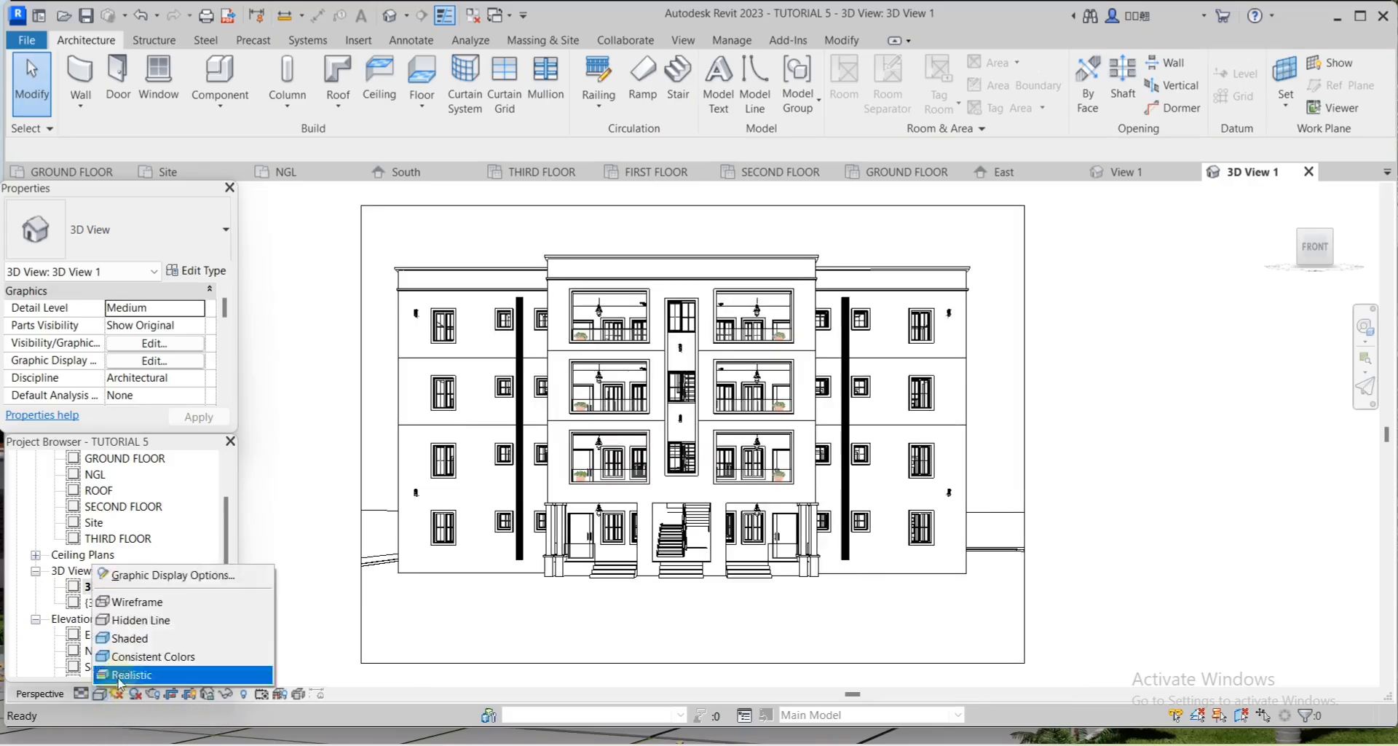
click(148, 675)
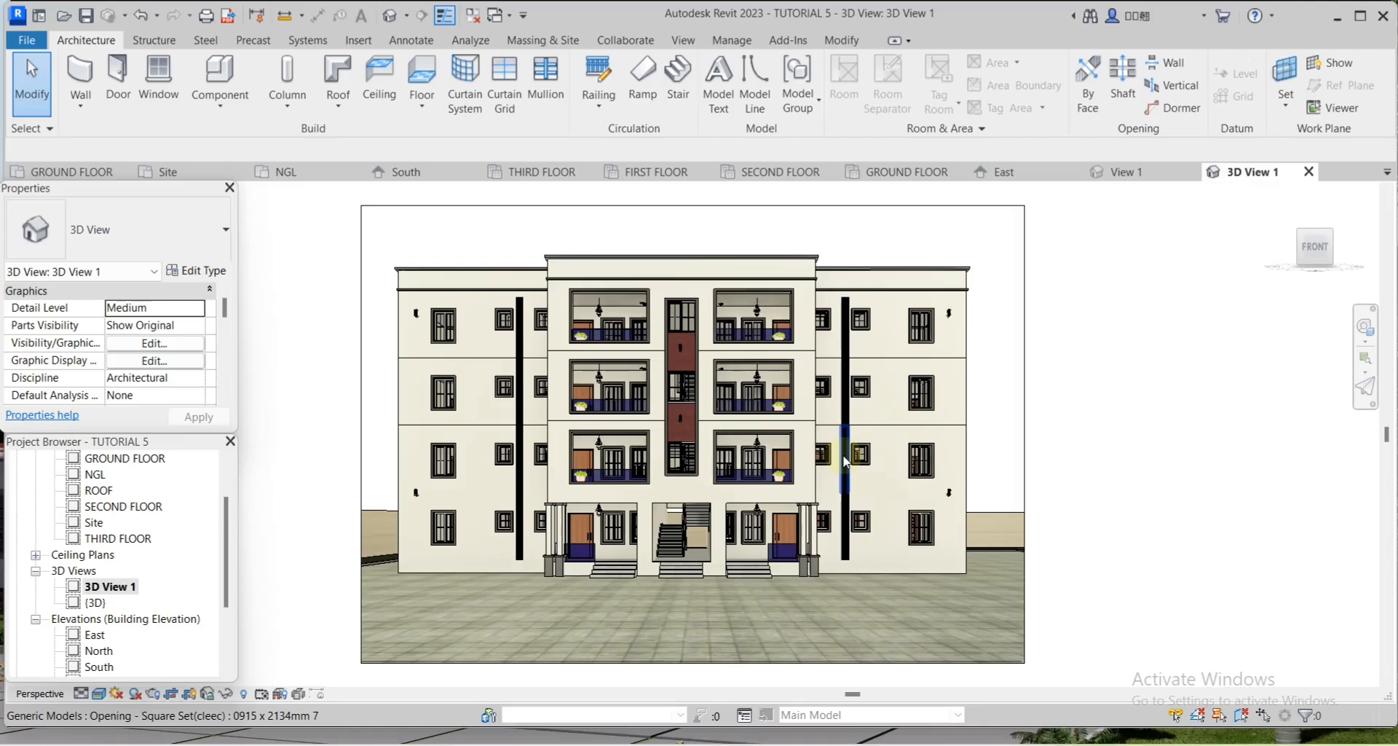
Set the lighting scheme to Exterior: Sun and Artificial in the view's Graphic Display Options
click(99, 694)
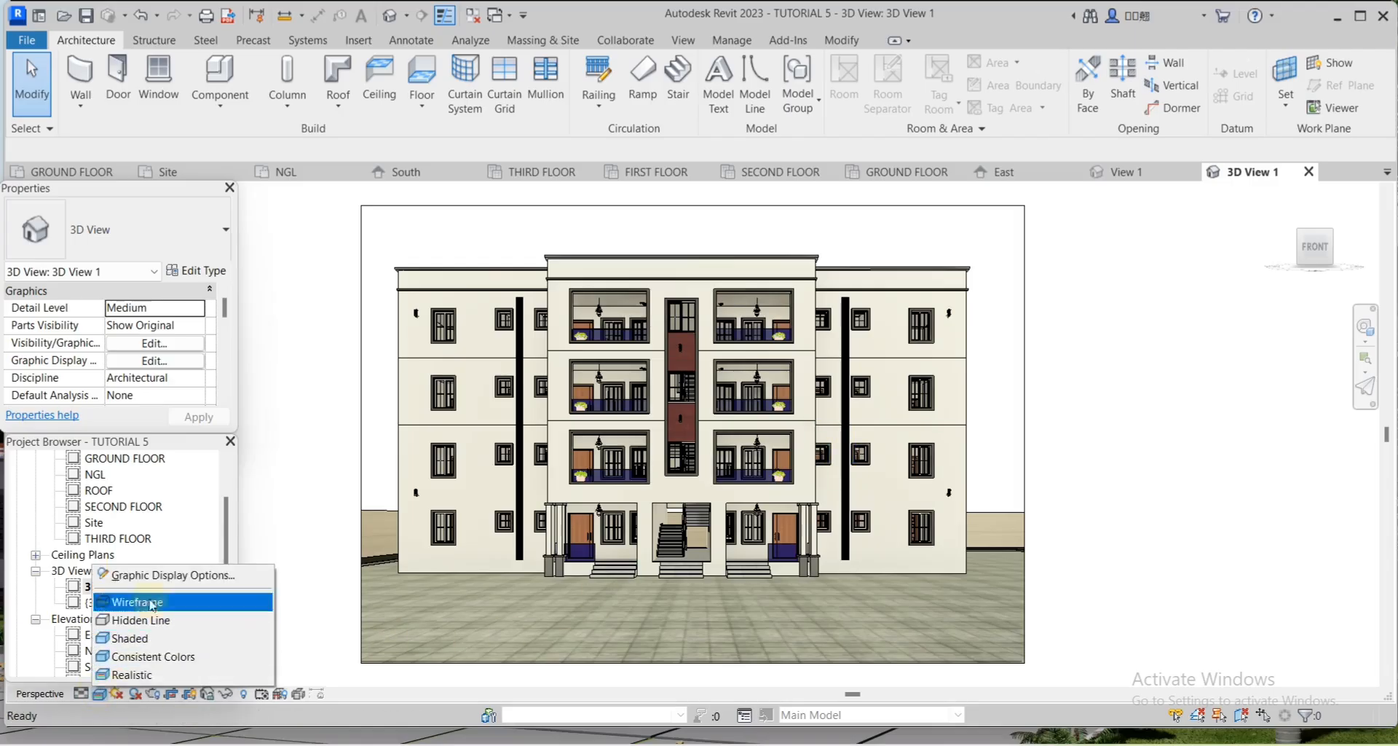
click(168, 579)
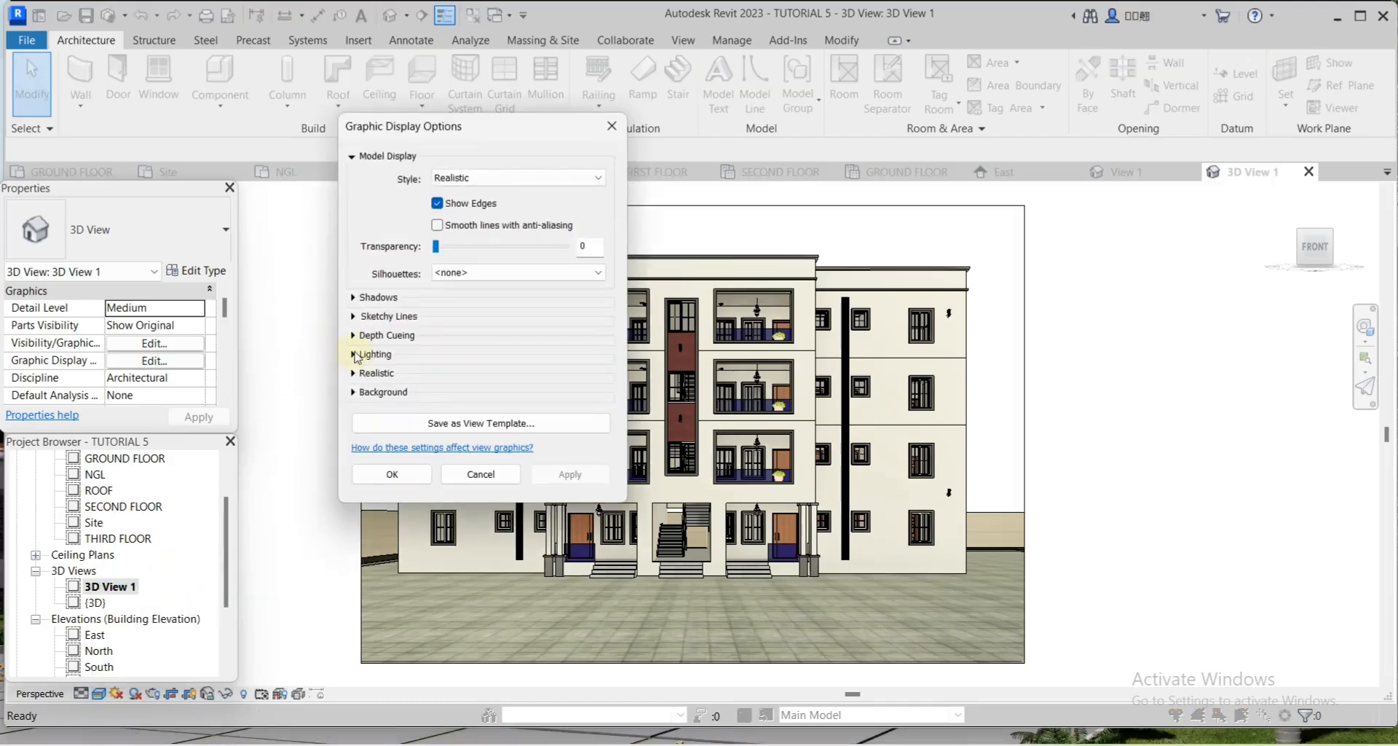
click(352, 354)
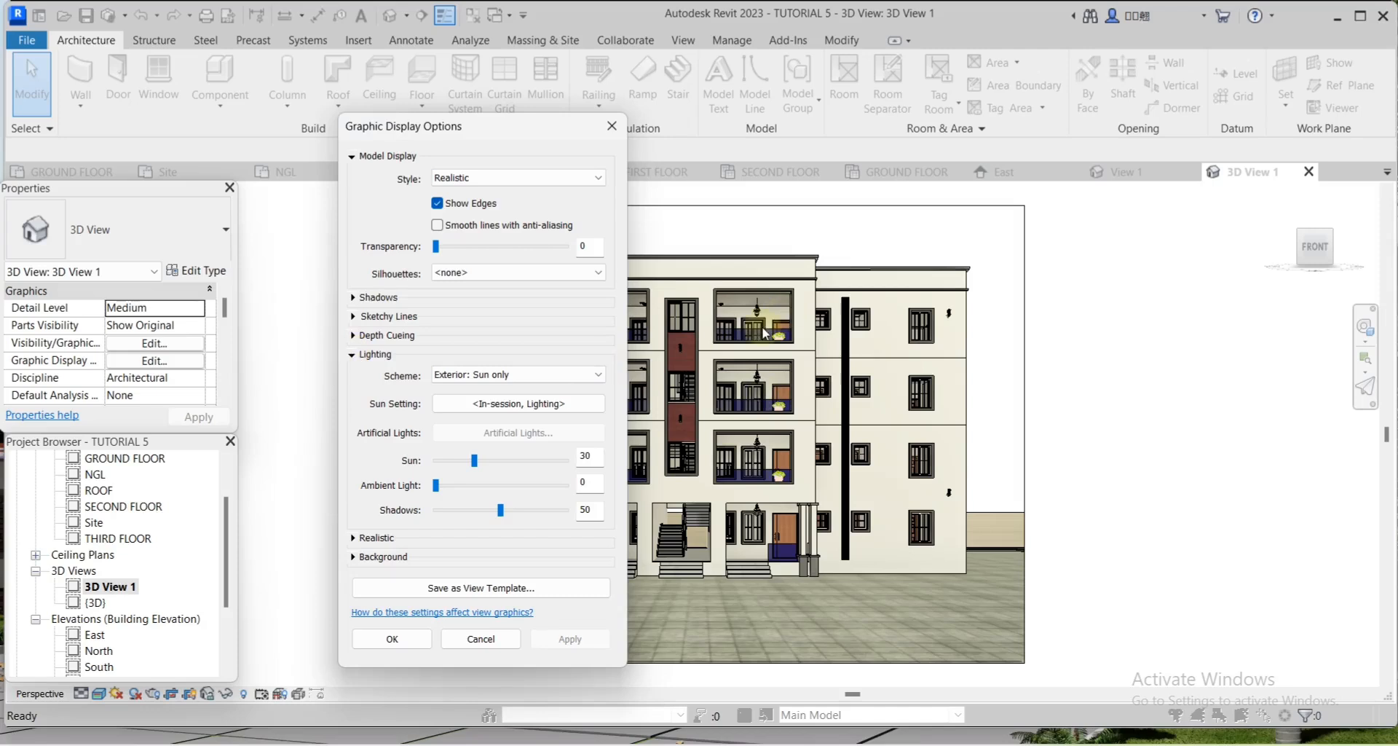
click(598, 375)
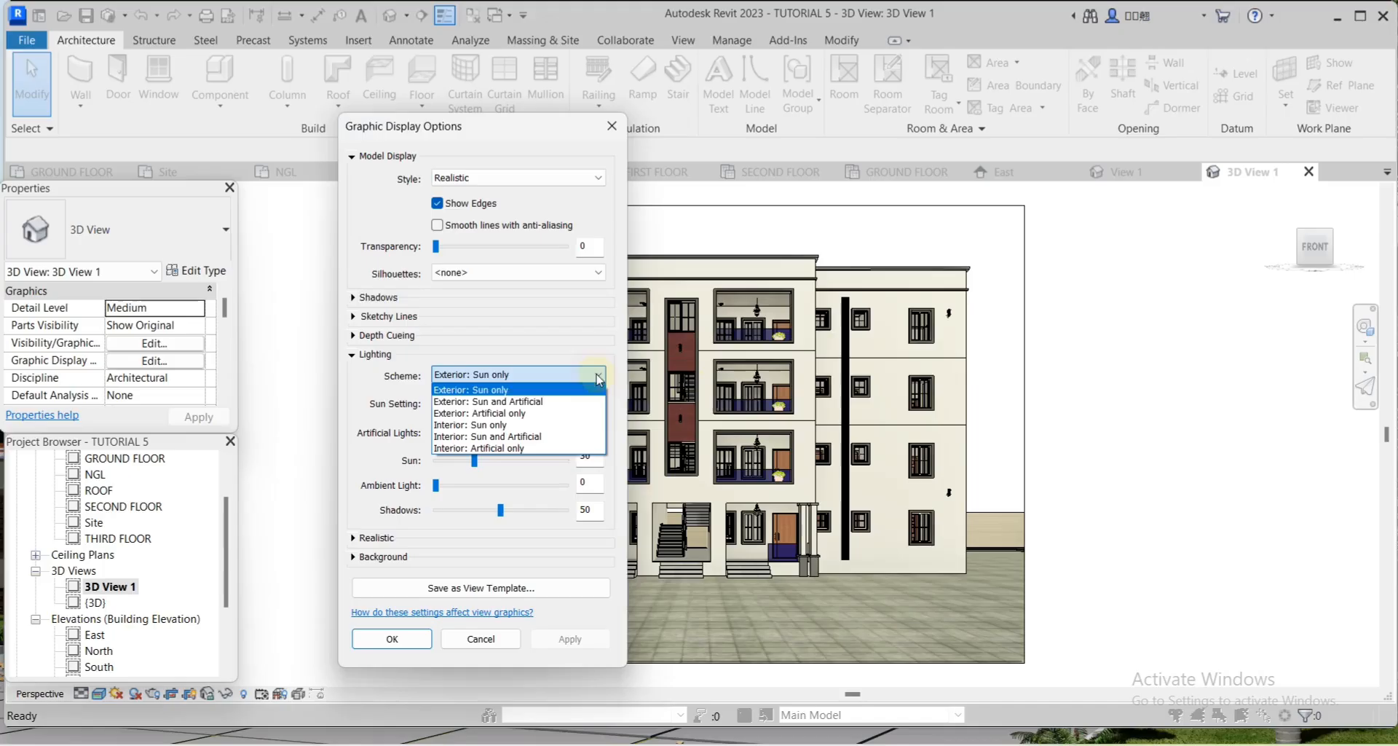
click(480, 403)
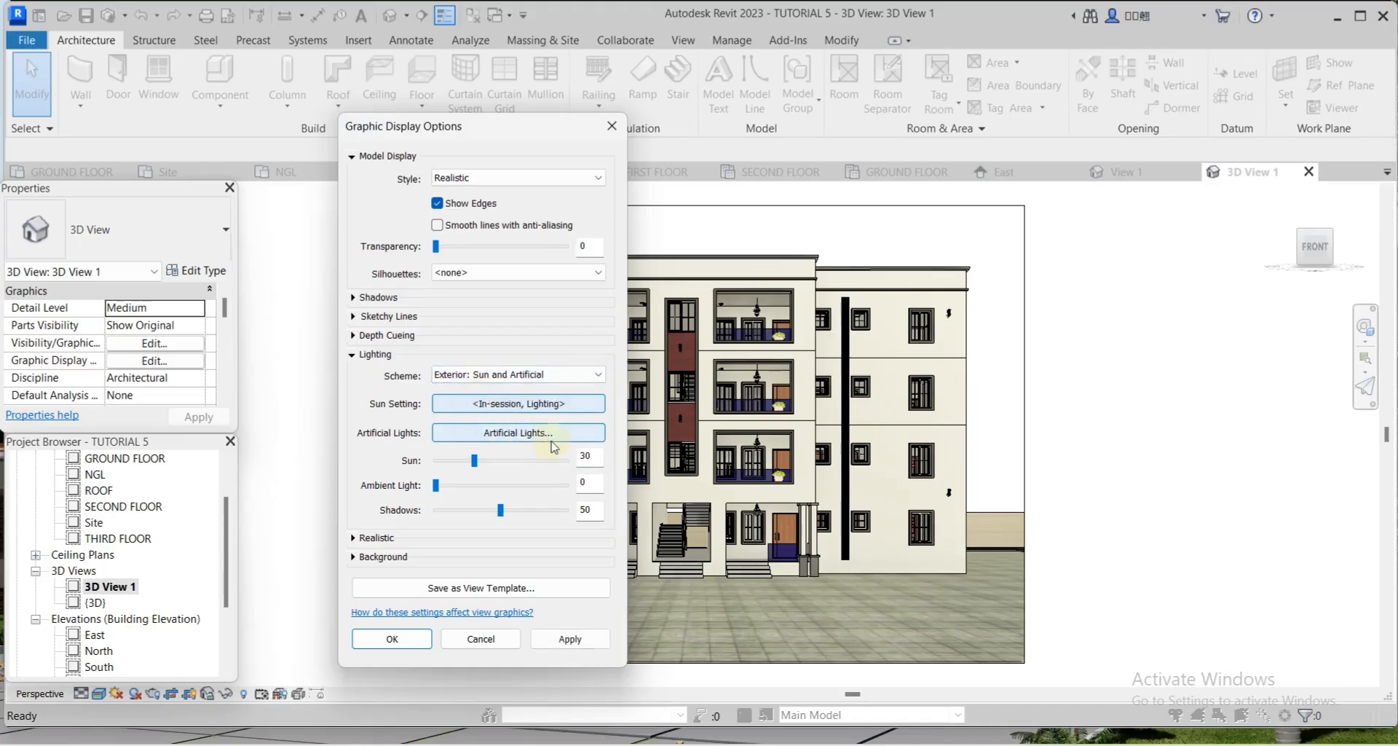
Apply the in-session Lighting solar study in the sun settings and accept the graphic display options
click(577, 405)
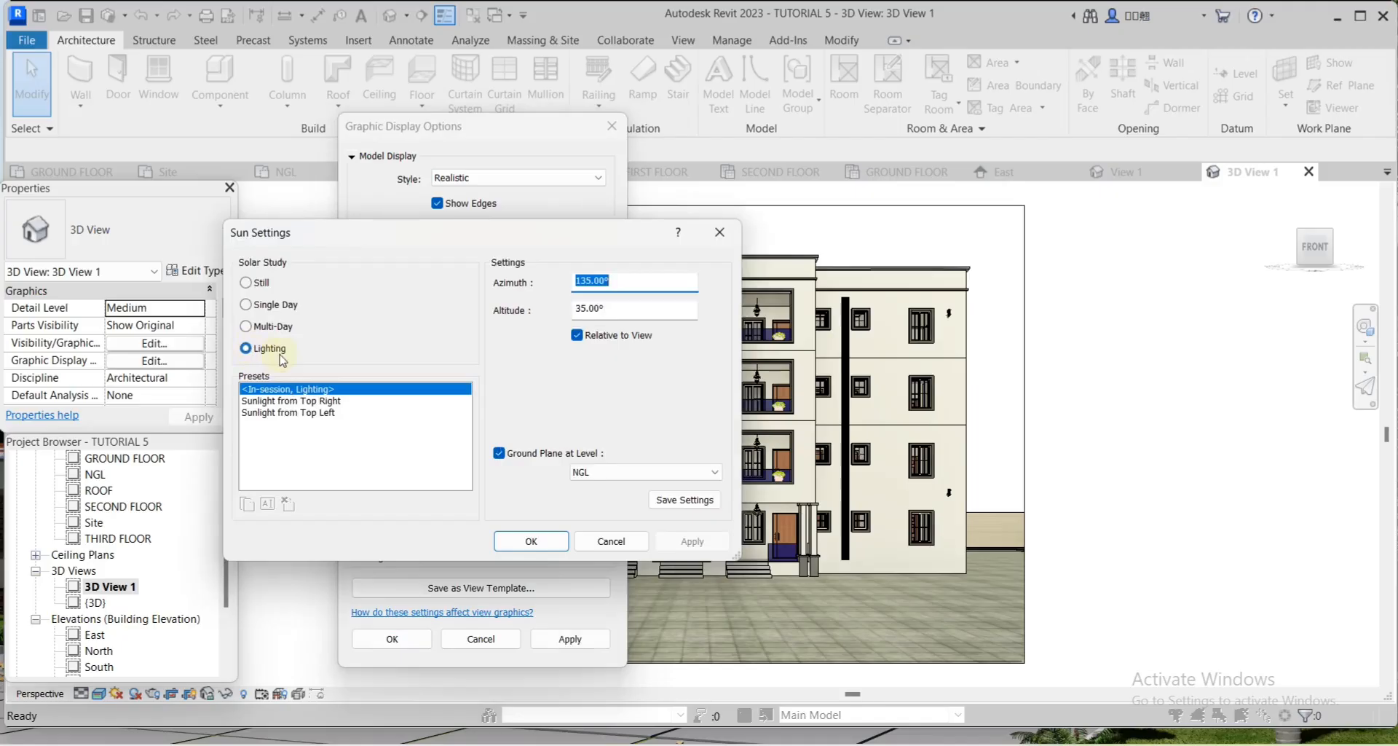
click(247, 306)
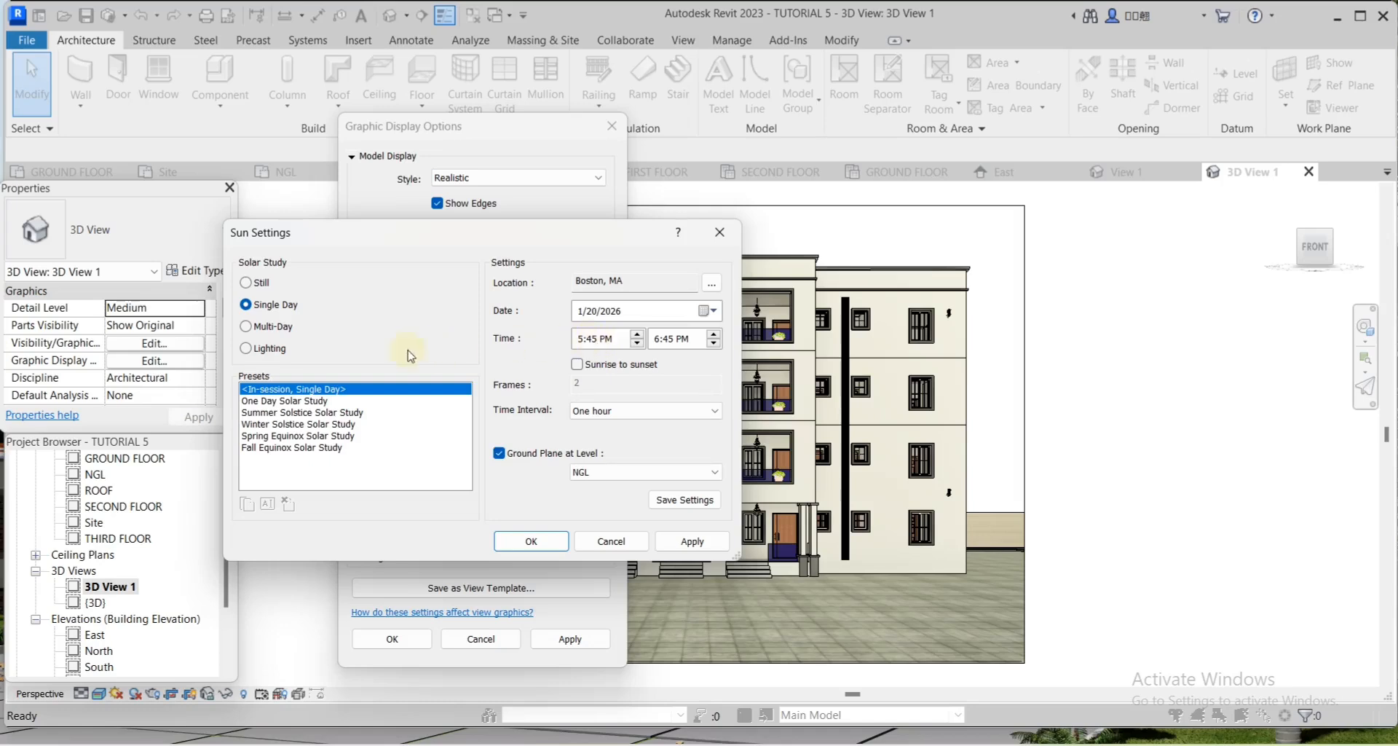
click(247, 349)
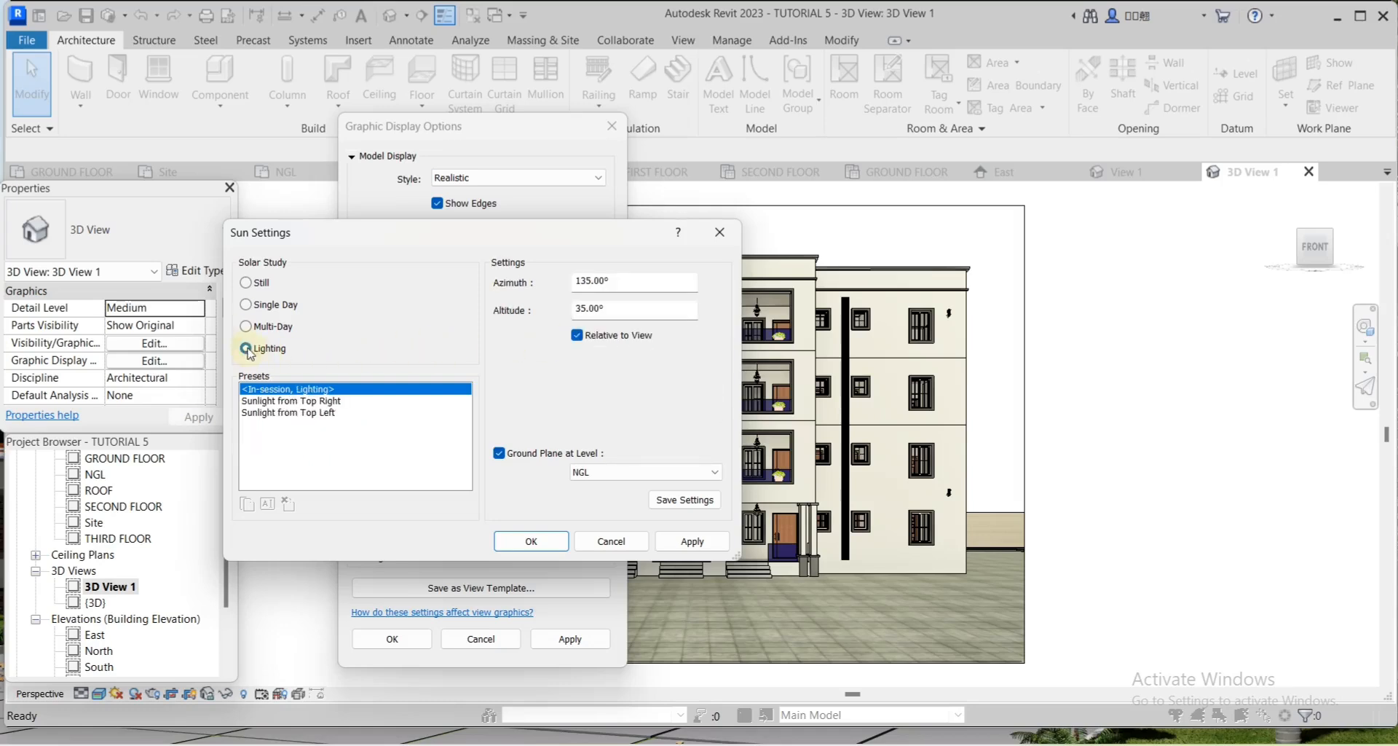
click(684, 545)
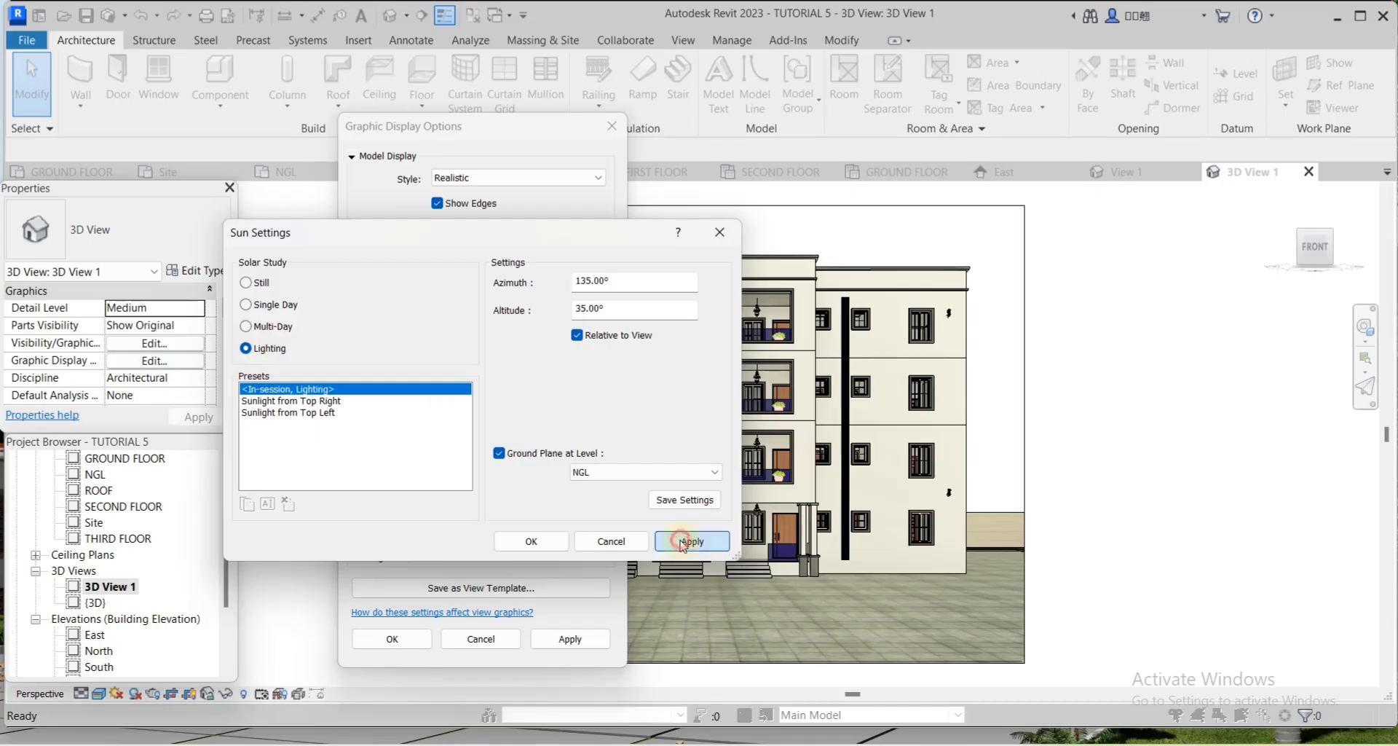
click(532, 541)
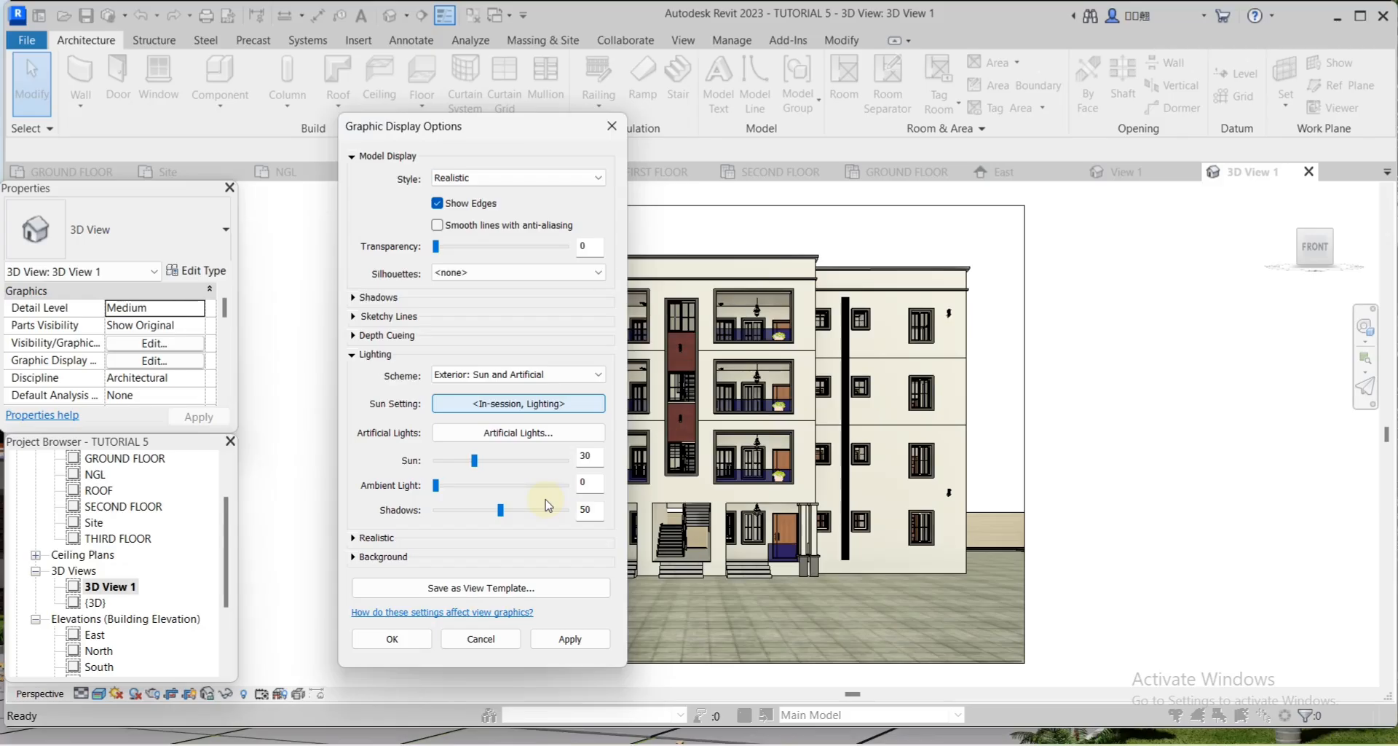
key(Return)
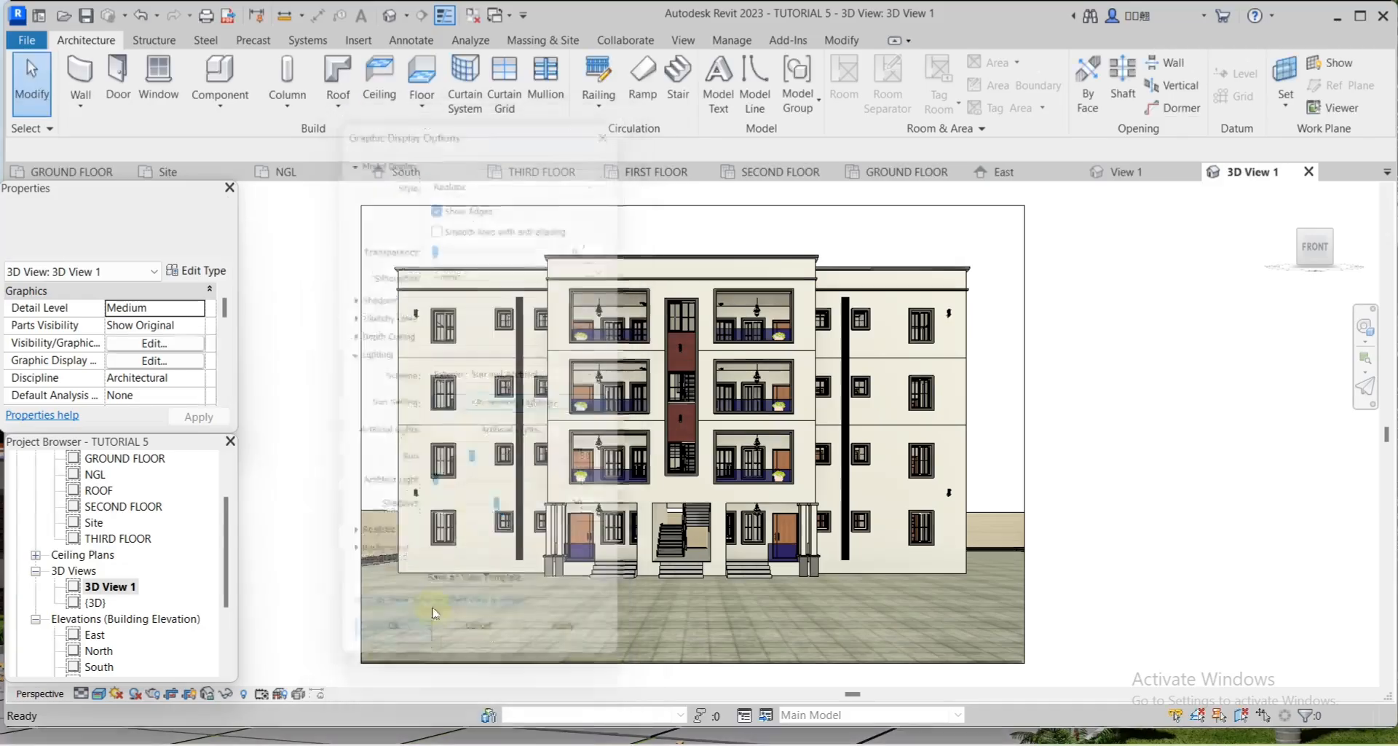
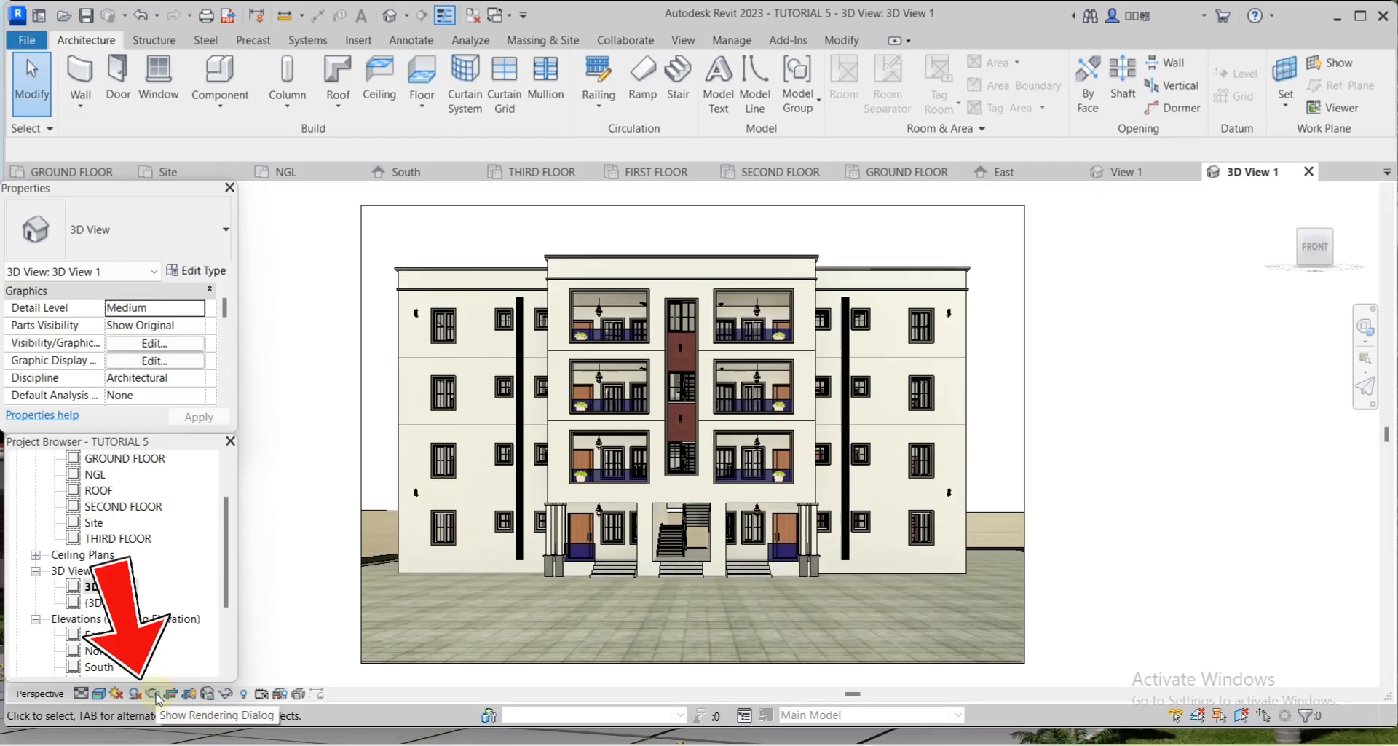
Open the rendering settings for 3D View 1 and set the render quality to High
click(152, 693)
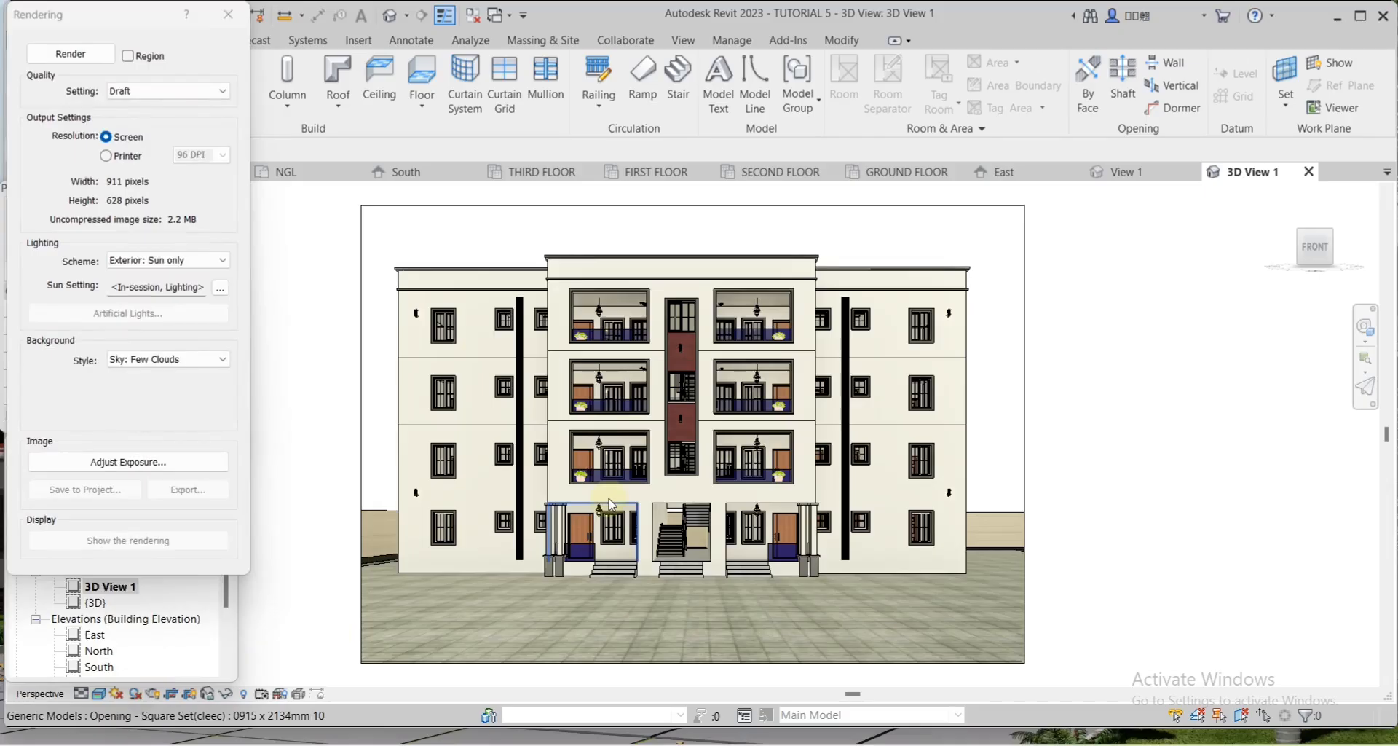
click(201, 93)
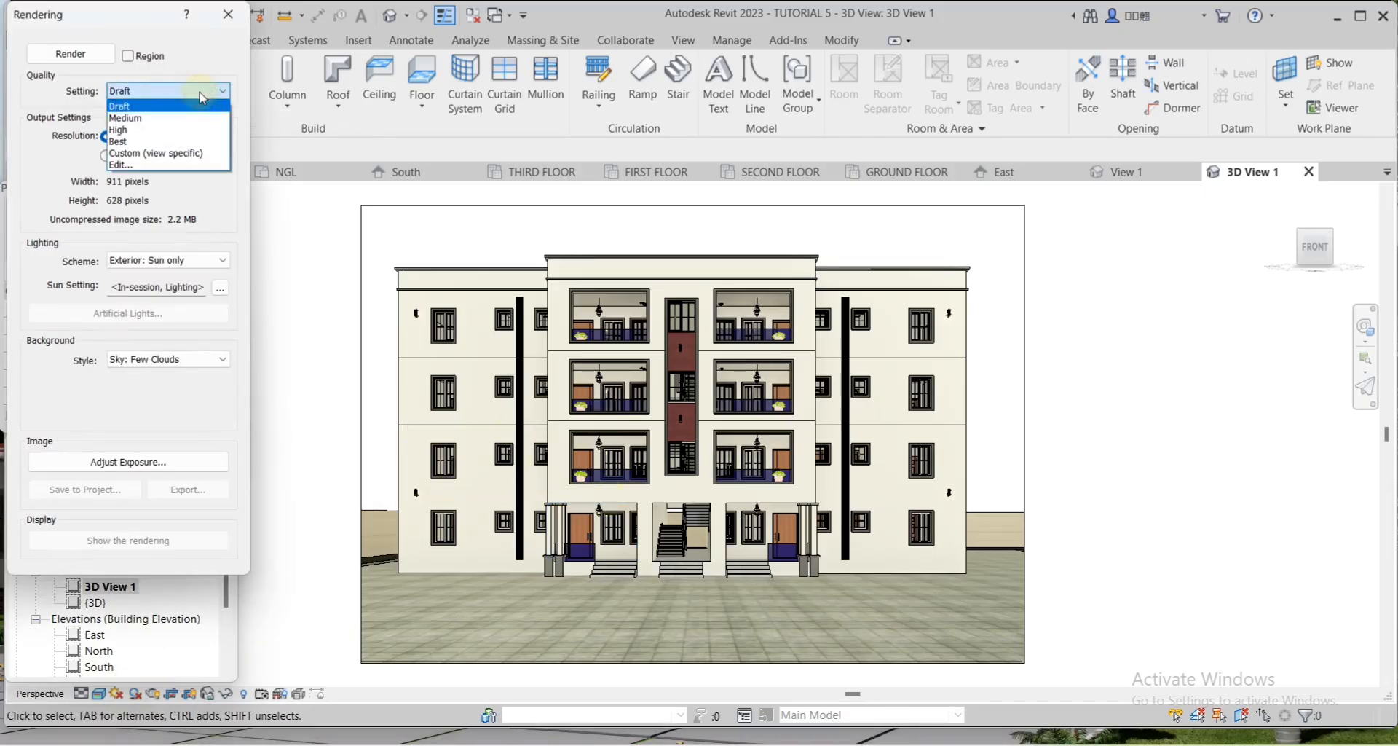
click(160, 130)
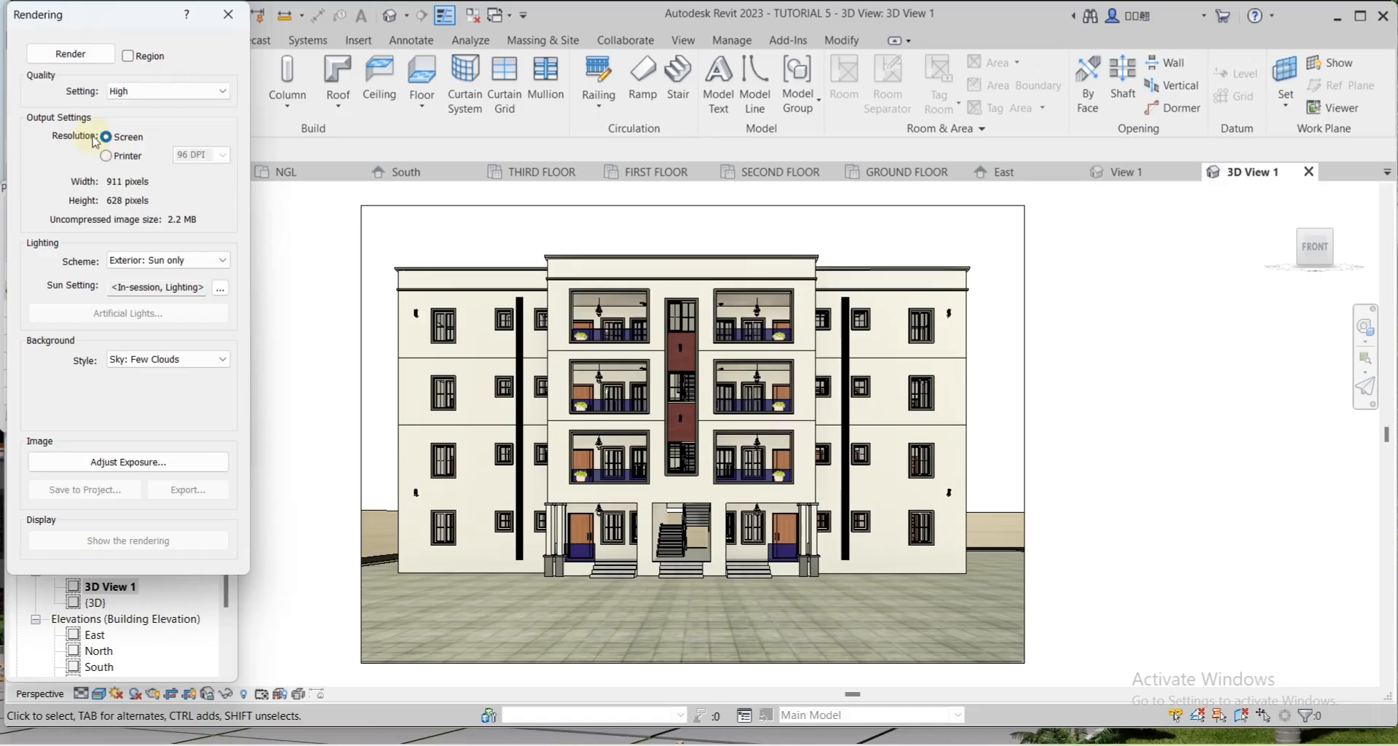
Set the render output resolution to Printer at 300 DPI and the lighting scheme to Exterior: Sun and Artificial
click(107, 157)
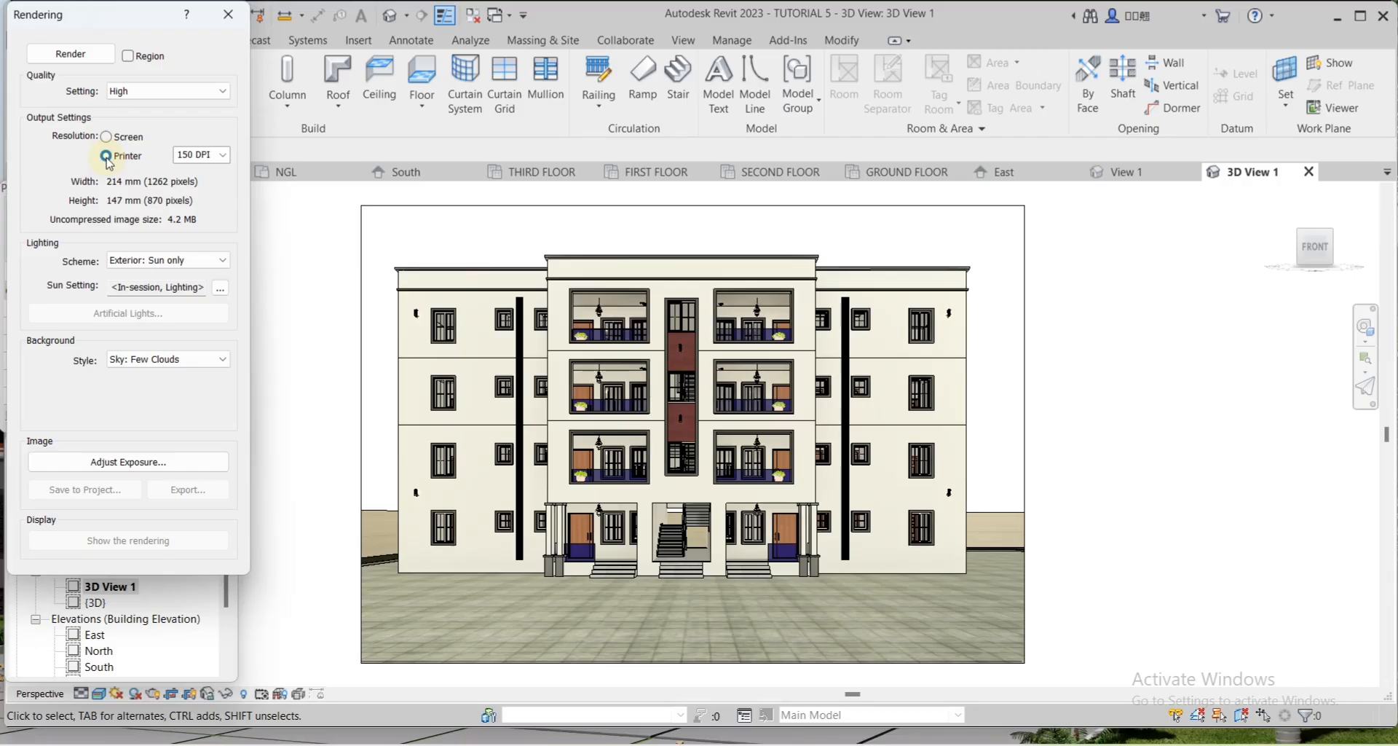
click(222, 156)
click(193, 194)
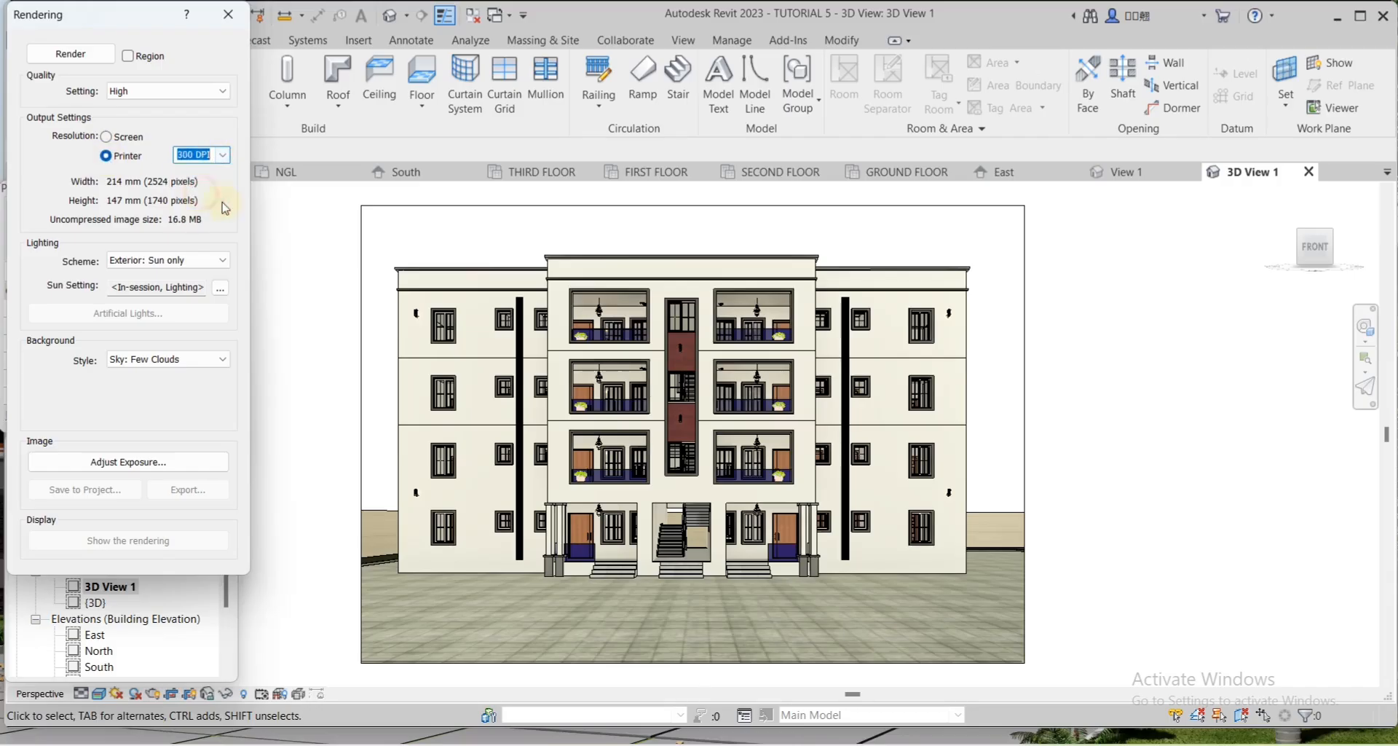
click(218, 262)
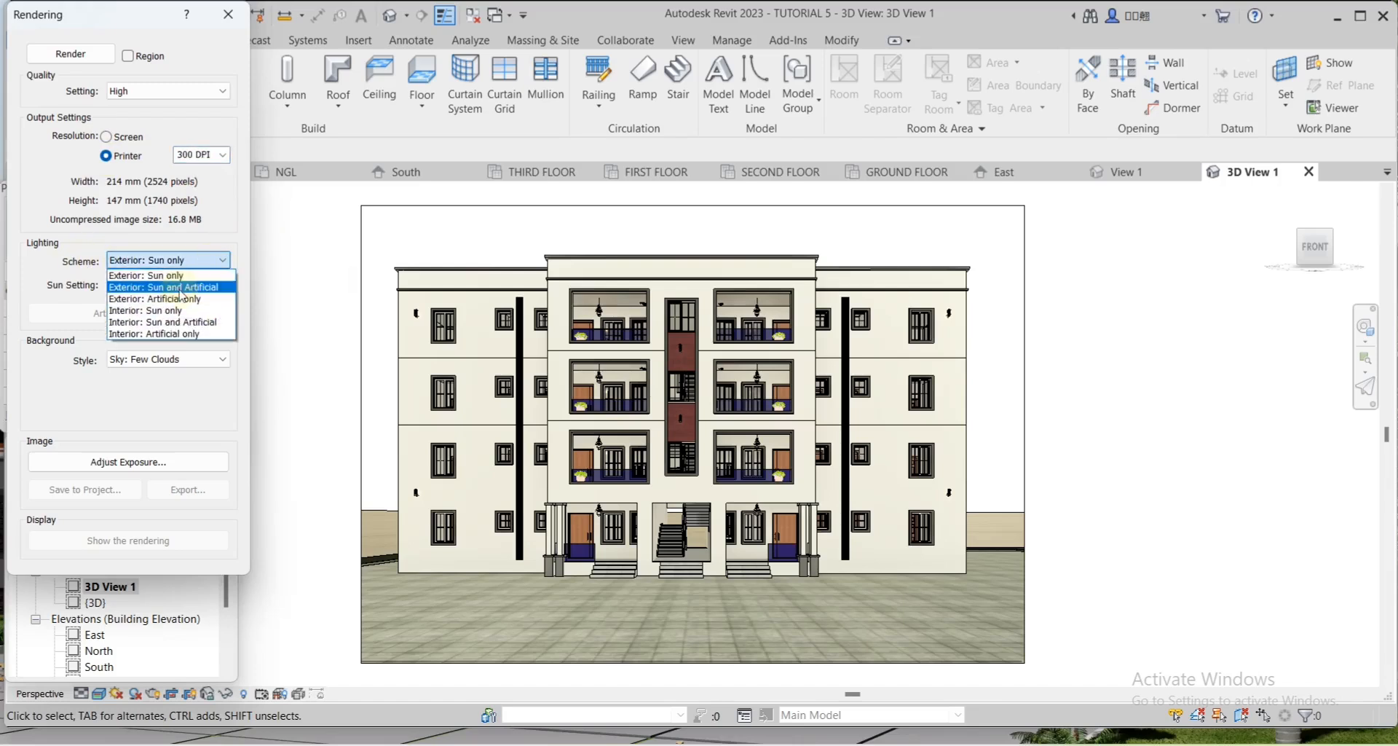
click(181, 288)
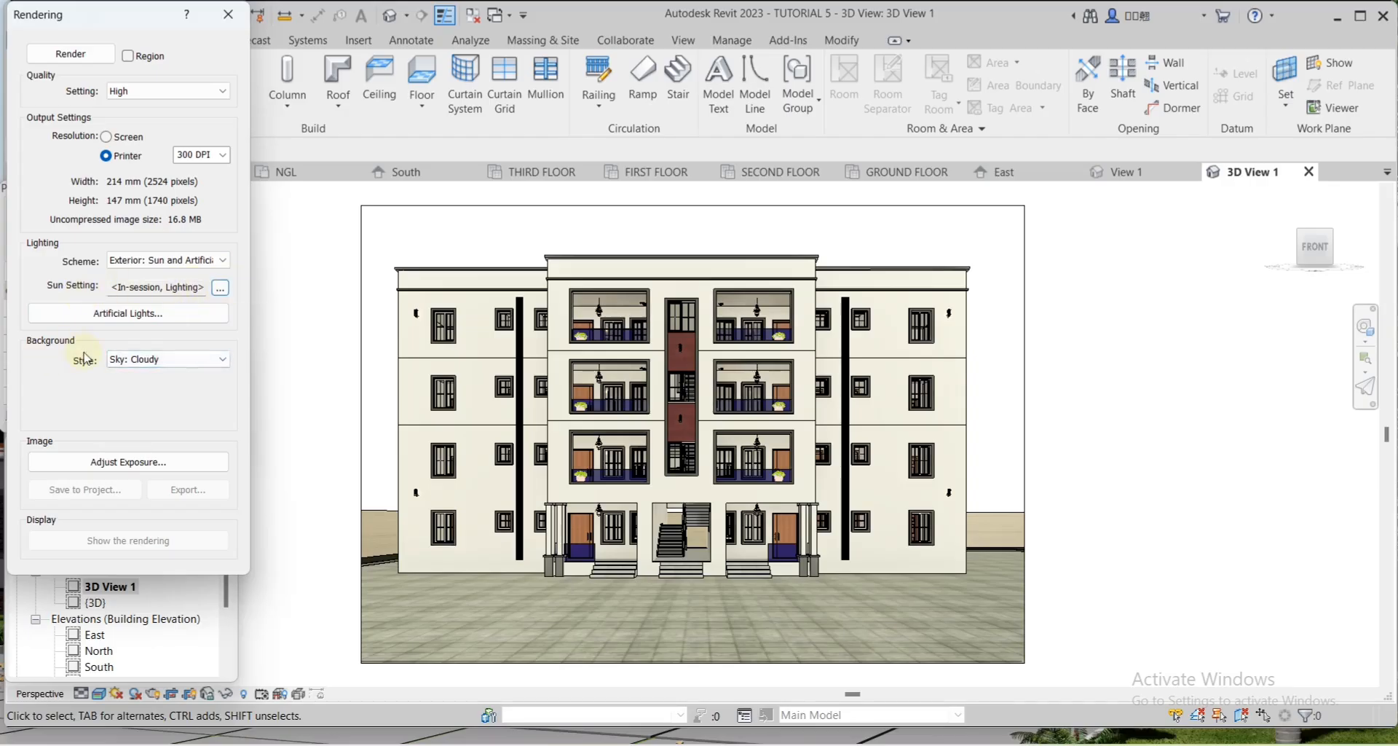
Use the sky picture pngwing.com (5).png as the rendering background image
click(129, 359)
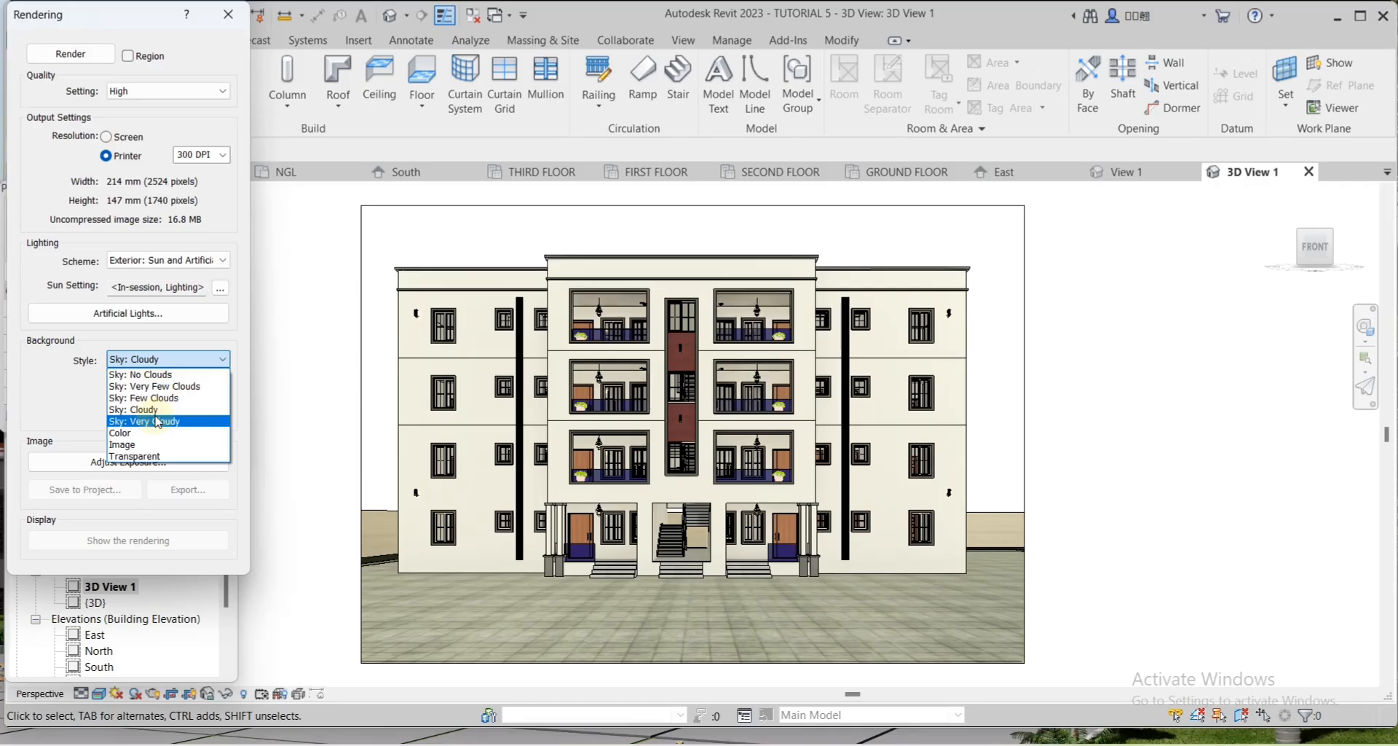
click(147, 445)
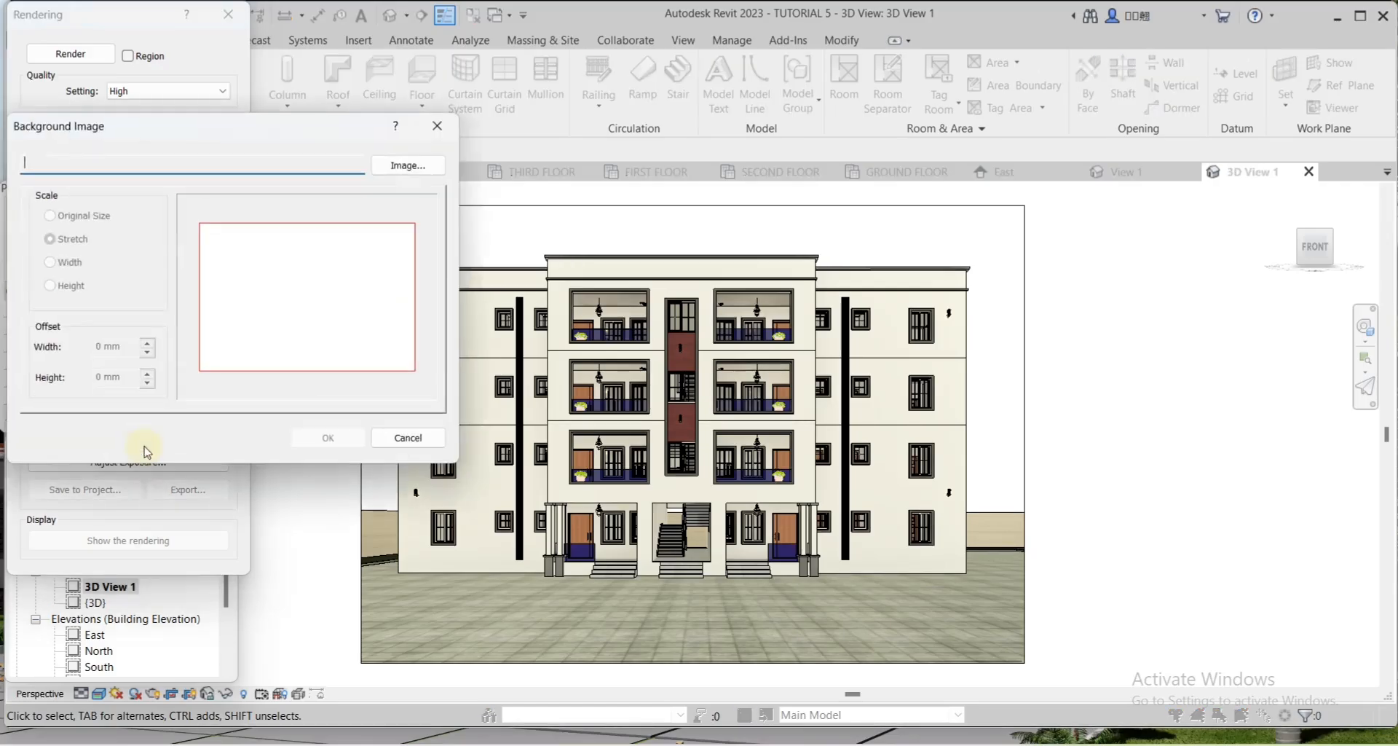
click(413, 174)
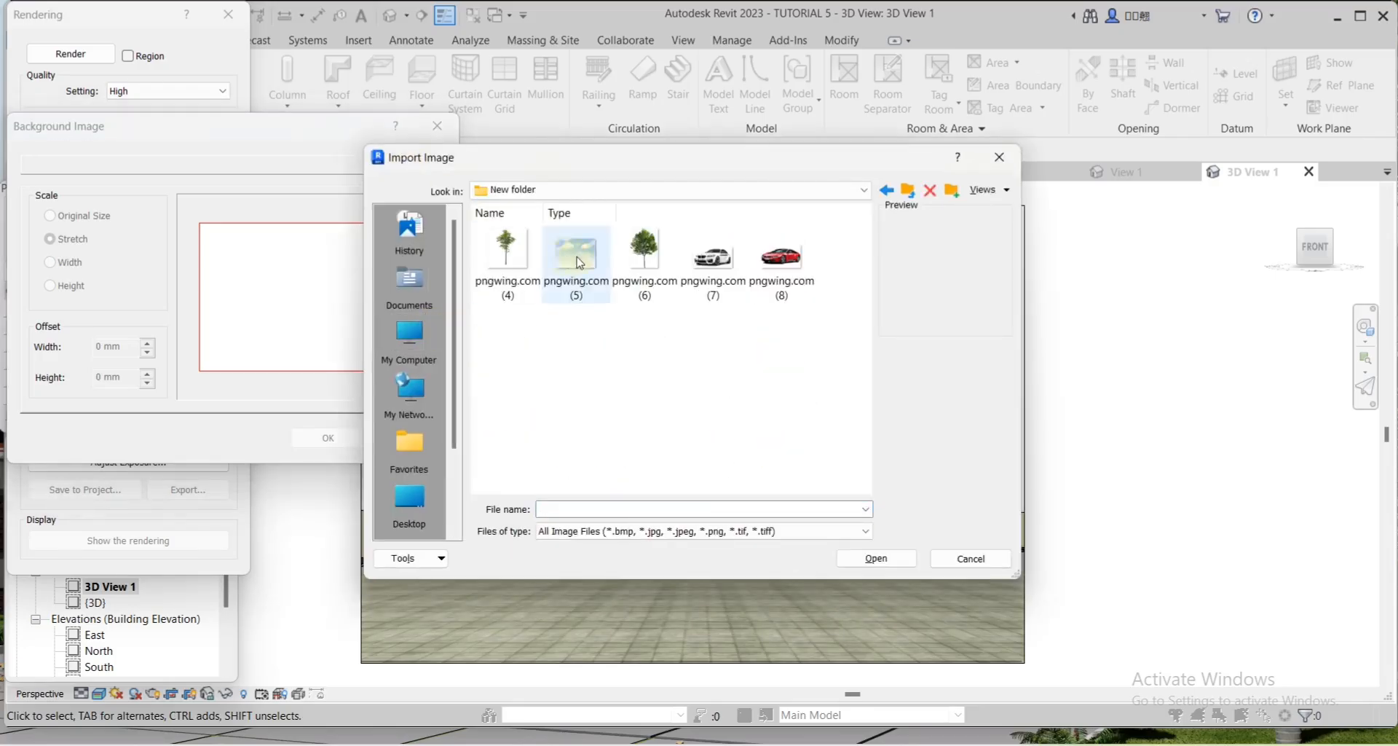
click(577, 262)
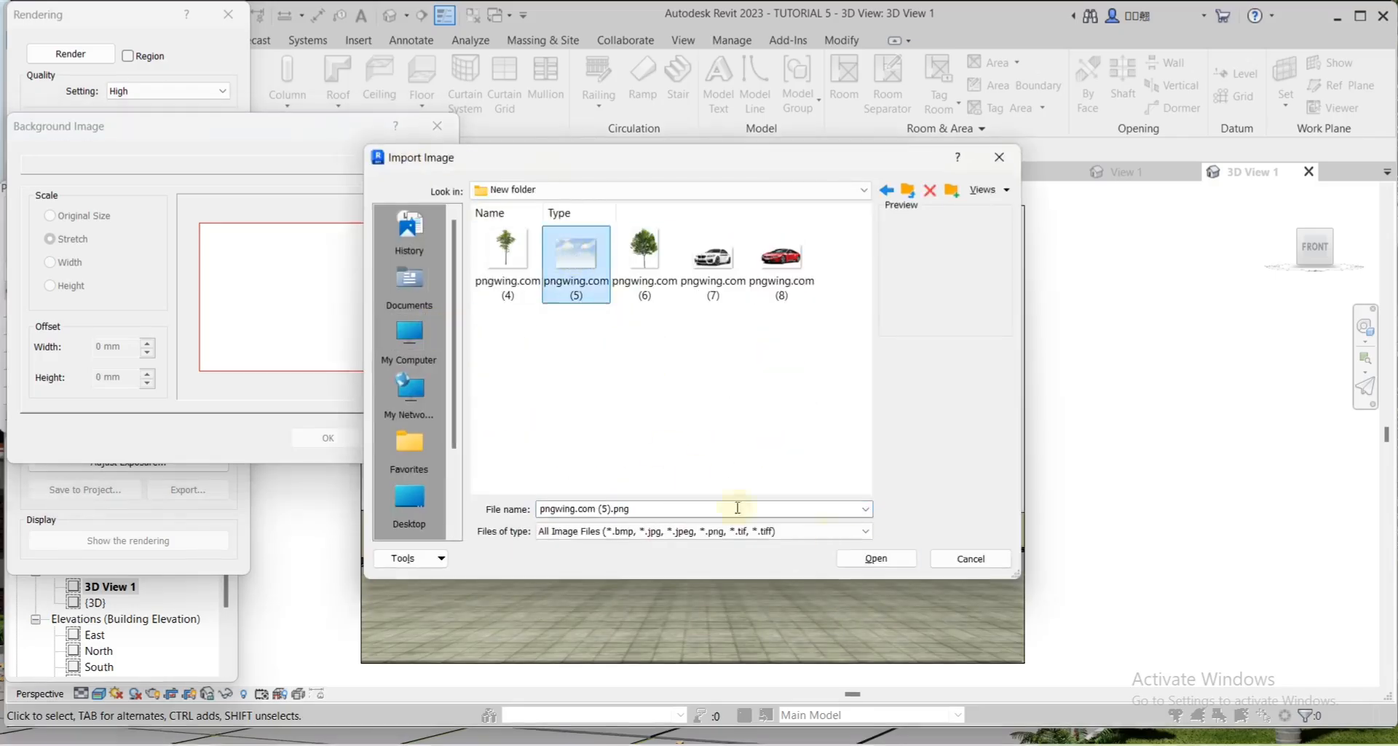
click(866, 558)
click(327, 437)
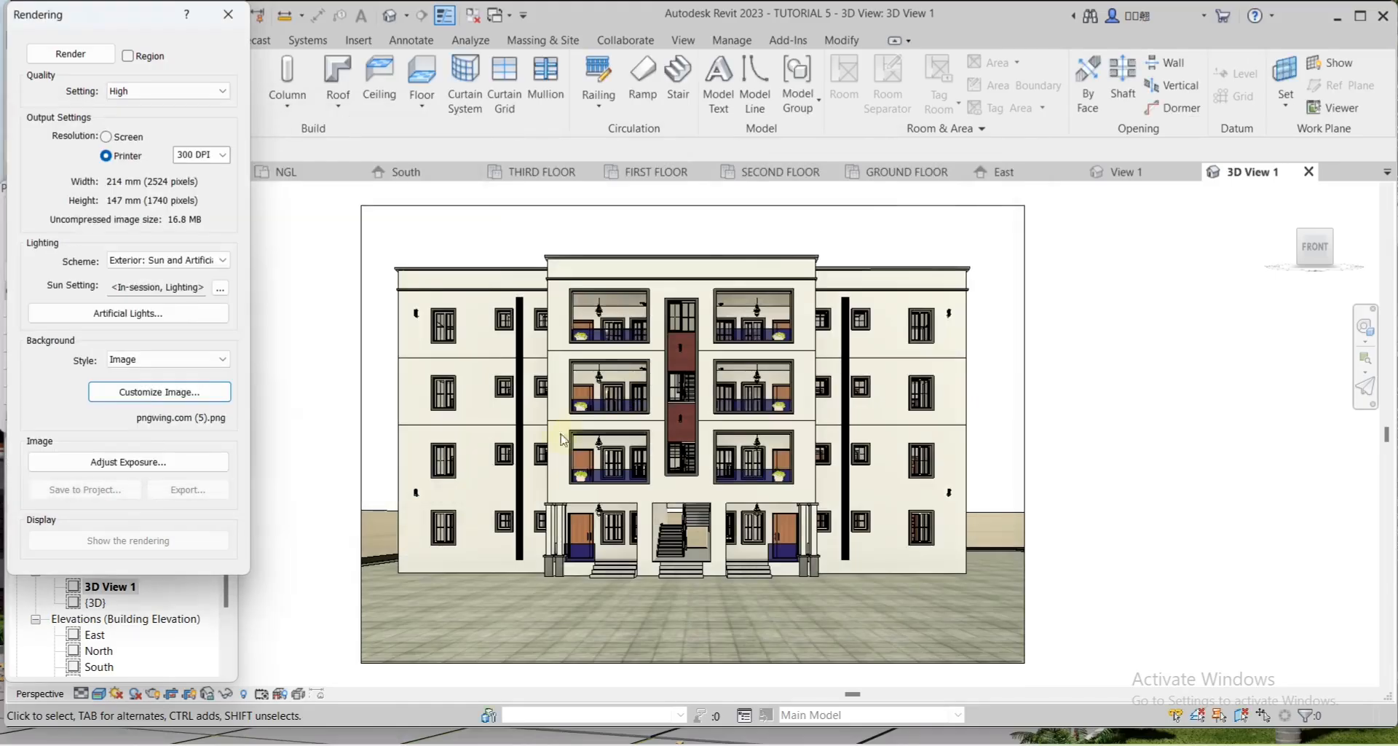
Set the rendering background style to Transparent
click(192, 357)
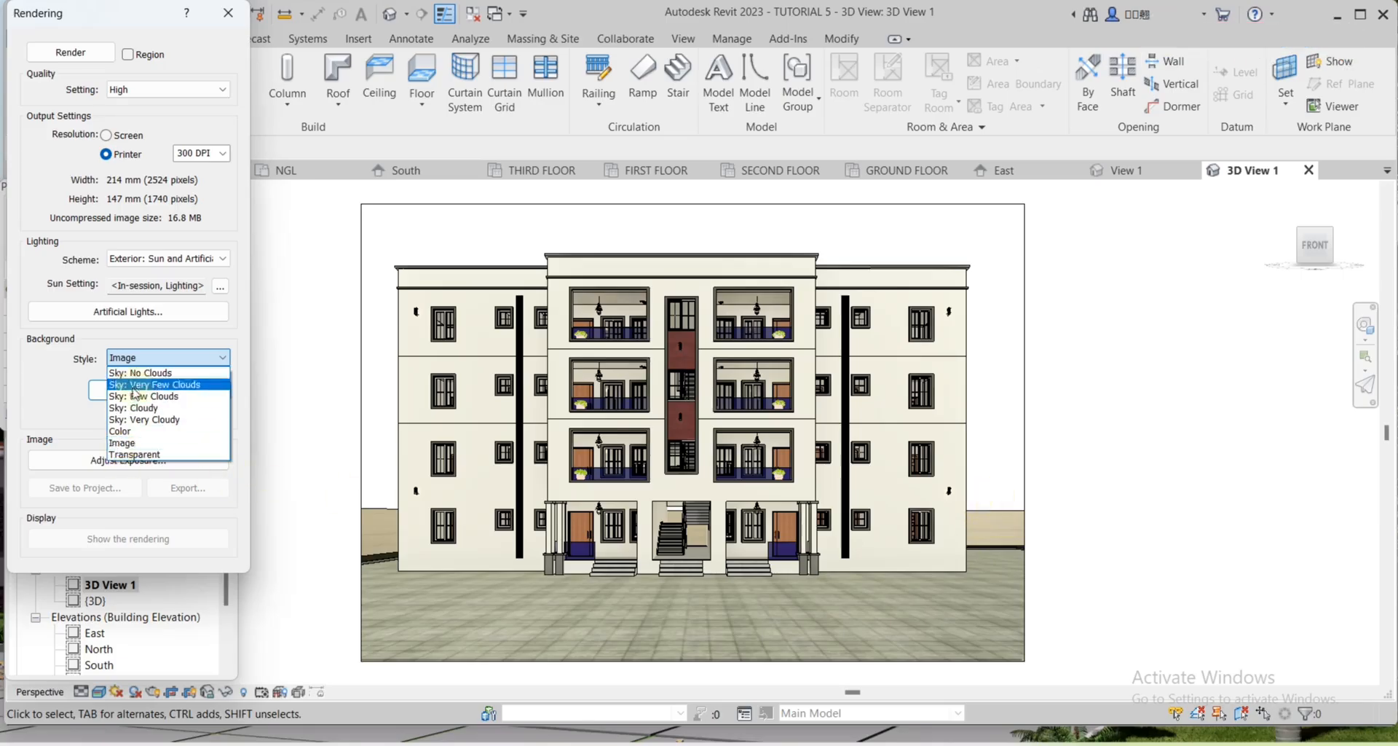
click(146, 357)
click(189, 400)
key(Escape)
click(199, 358)
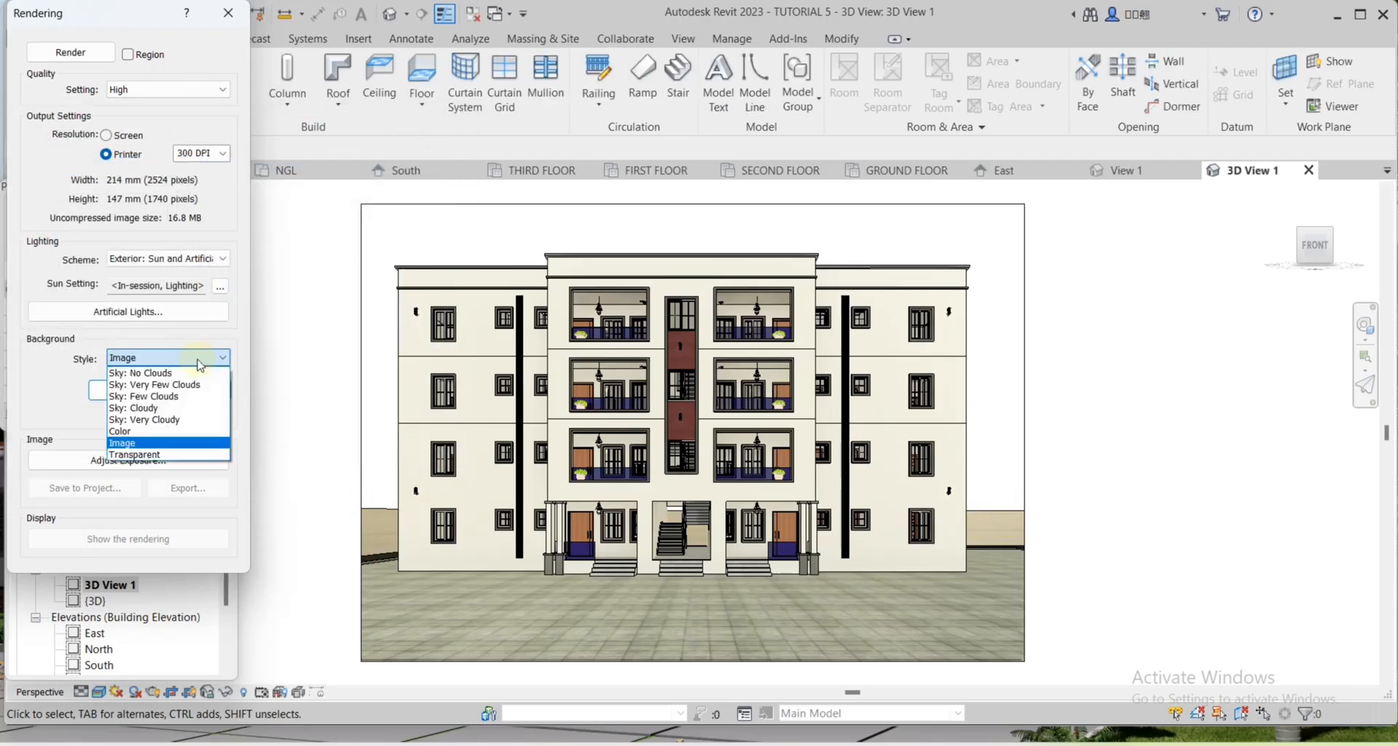
click(162, 455)
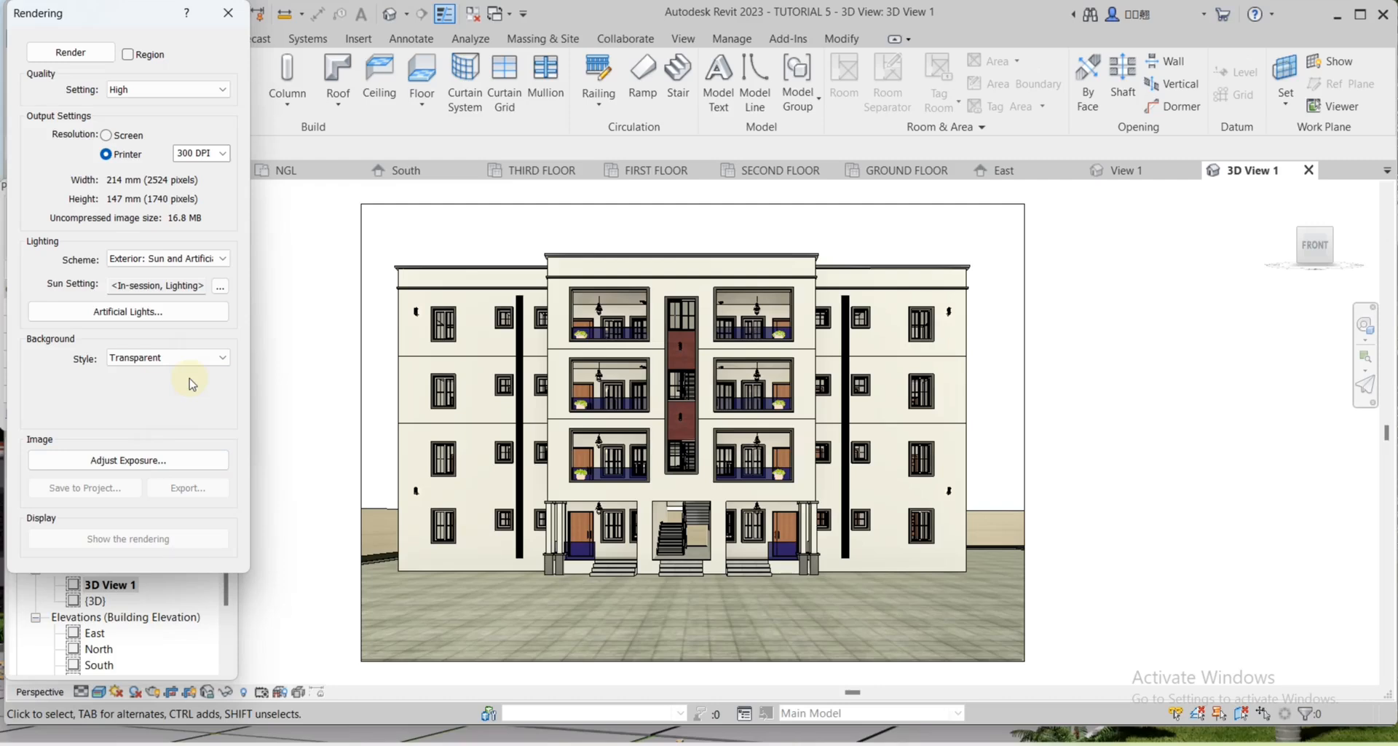
click(217, 359)
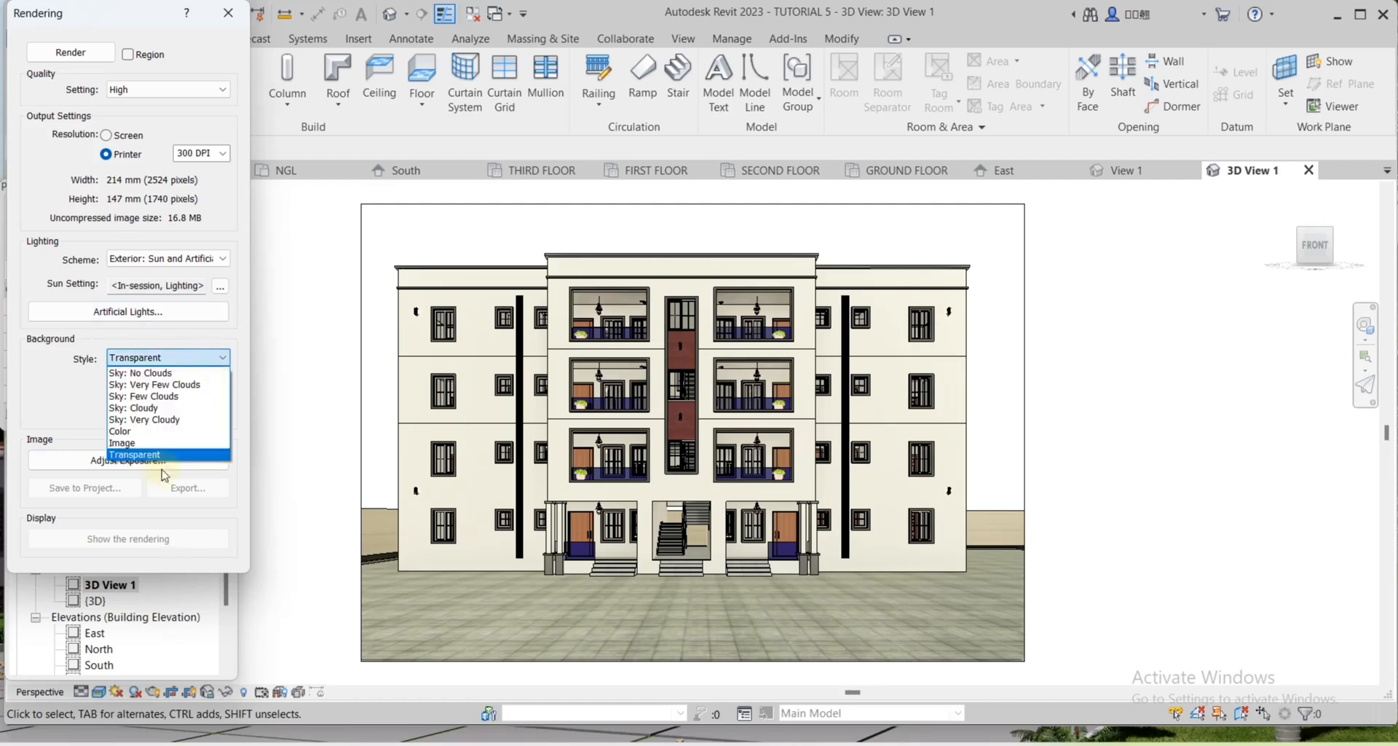
click(182, 353)
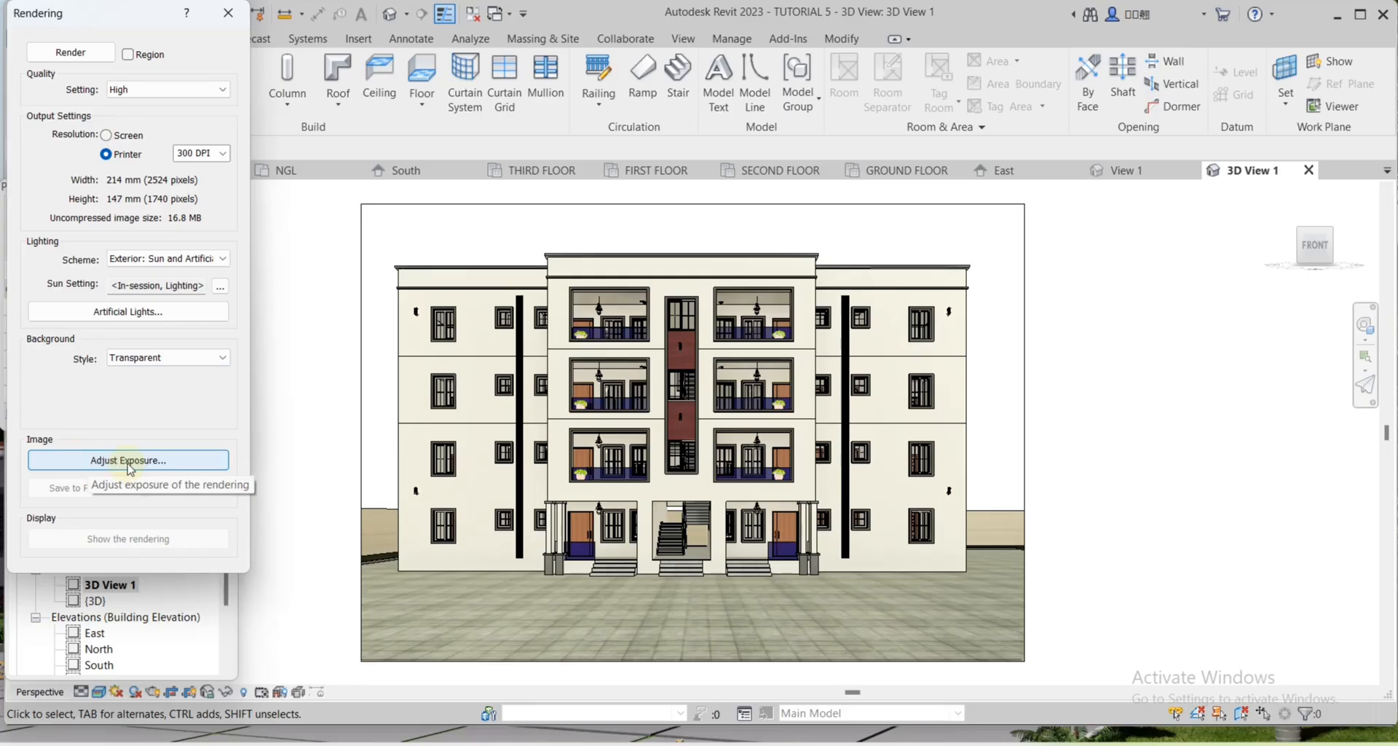
Set the render quality to Best and render 3D View 1
click(134, 461)
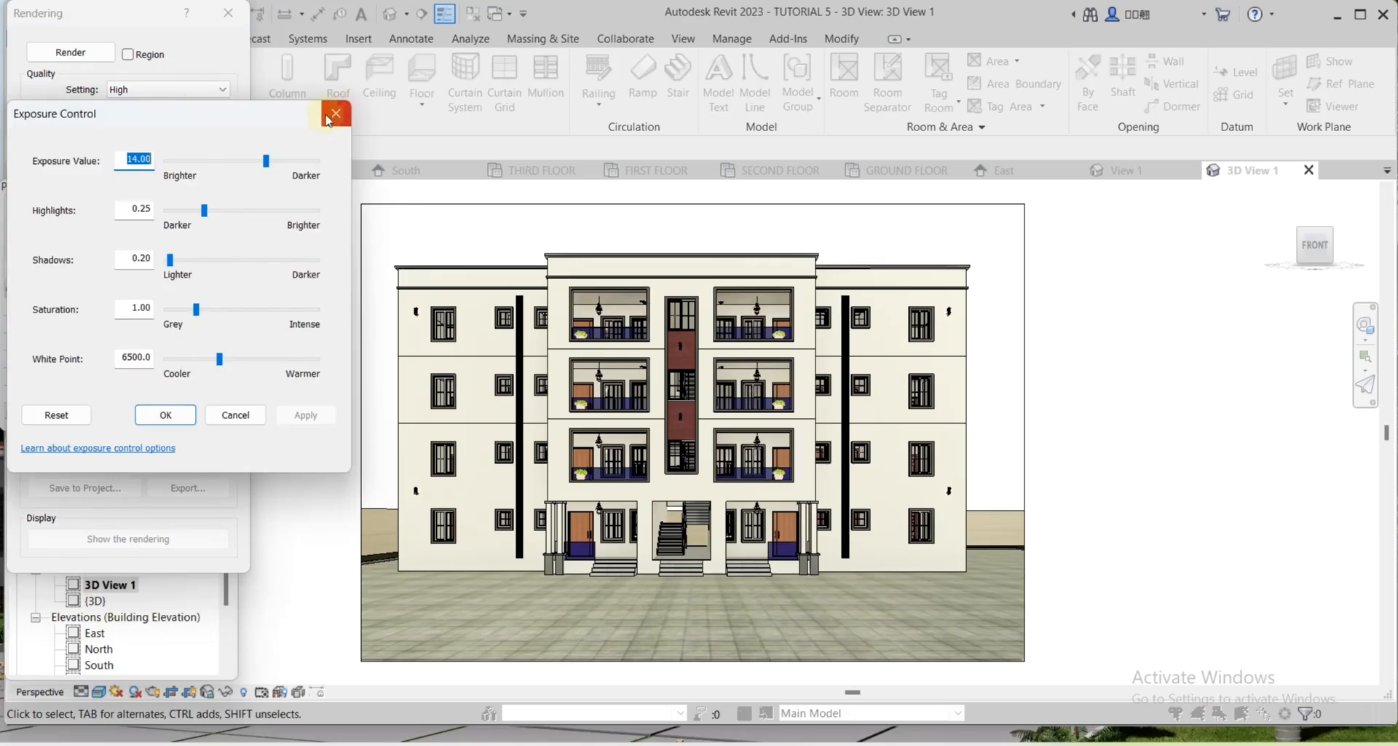
click(334, 117)
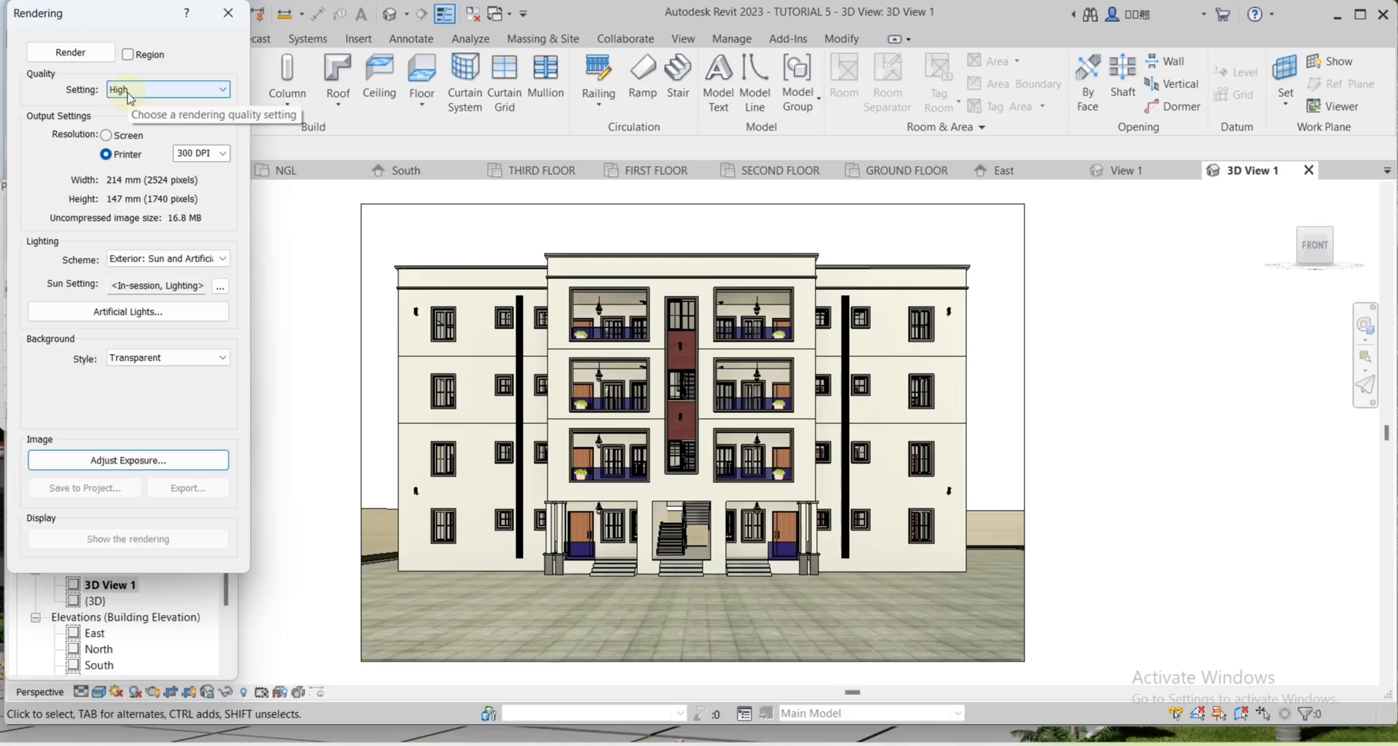
click(129, 94)
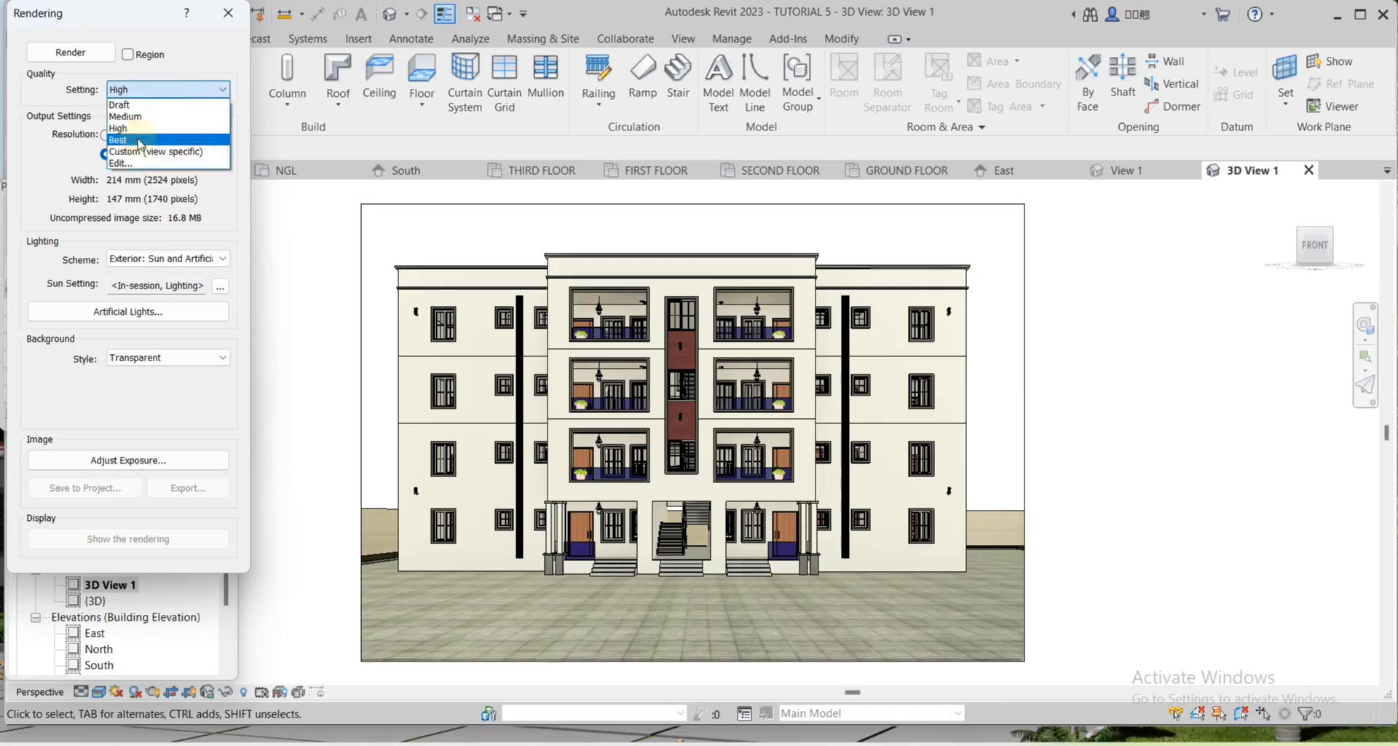
click(131, 137)
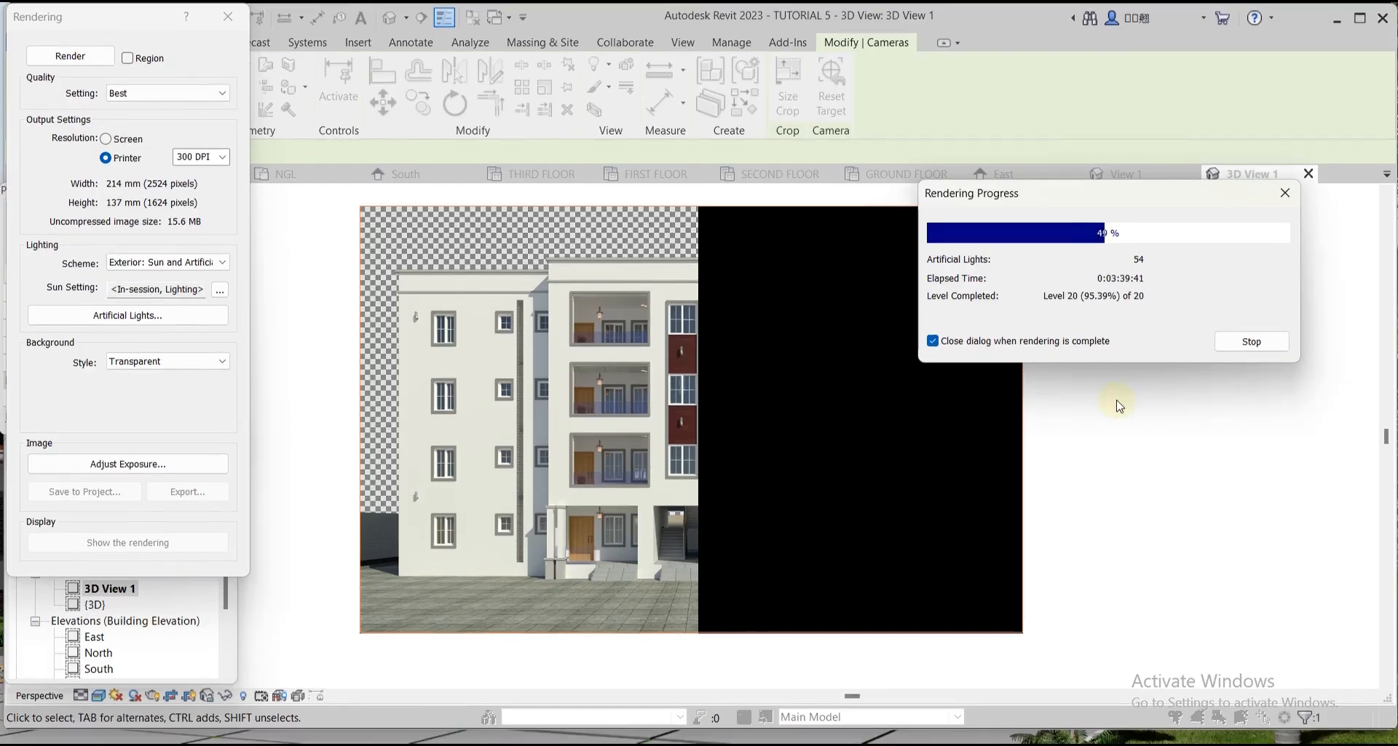
key(space)
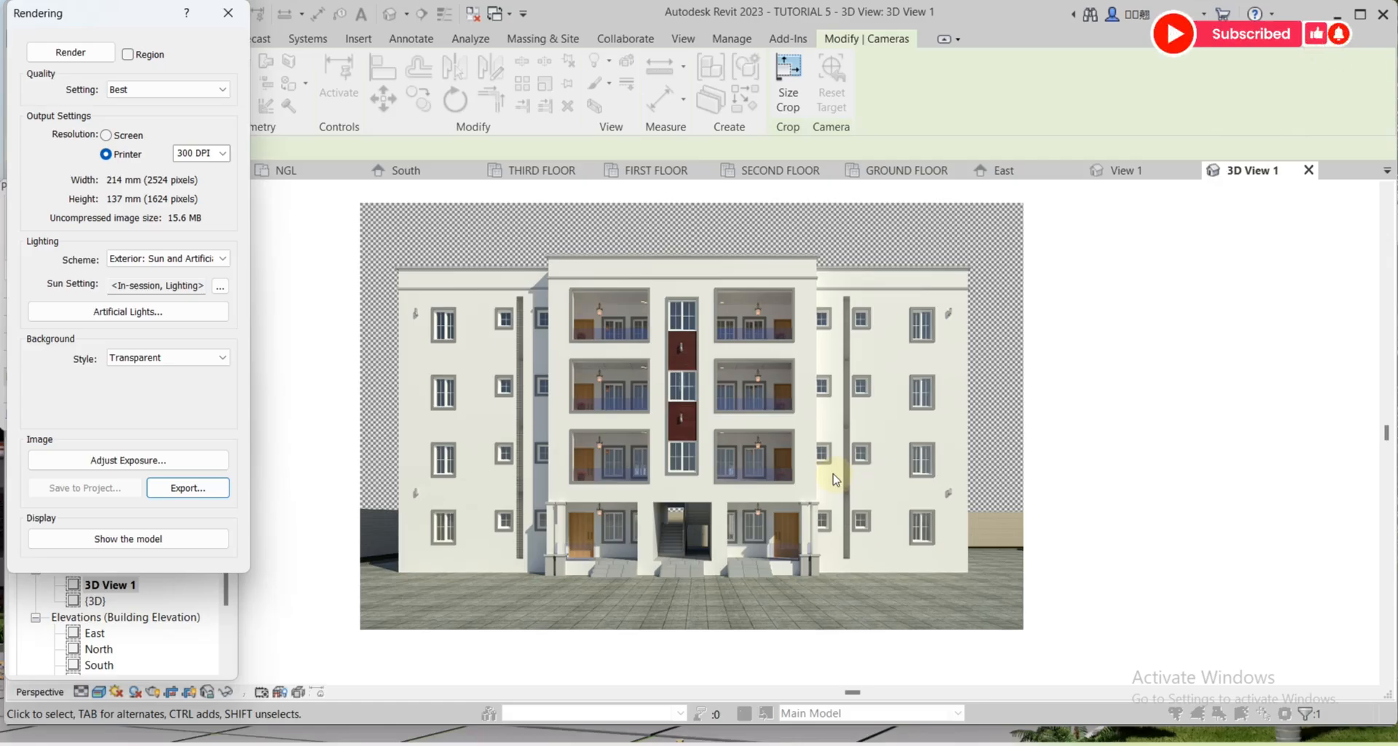
Try darkening the rendered image with an exposure value of 15.70, and reset the exposure settings
click(108, 460)
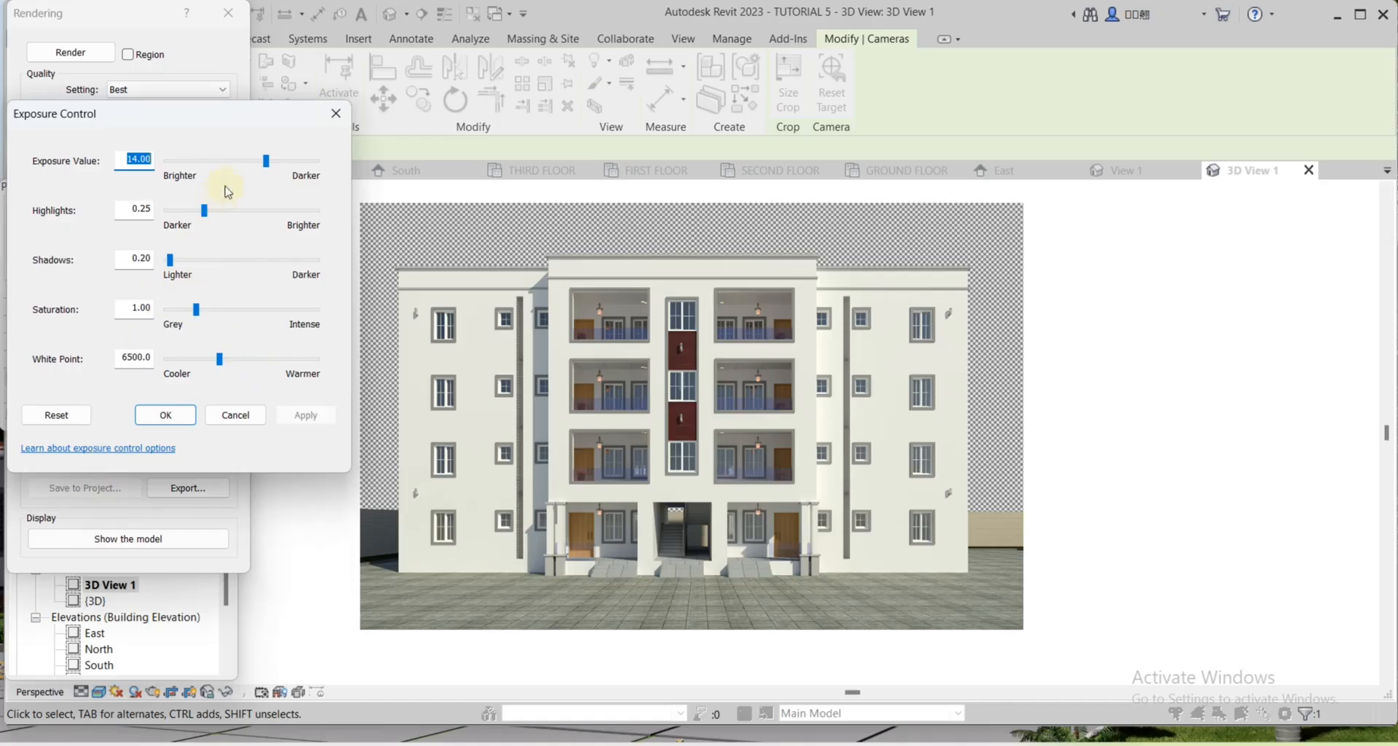
drag(265, 167, 279, 168)
click(307, 415)
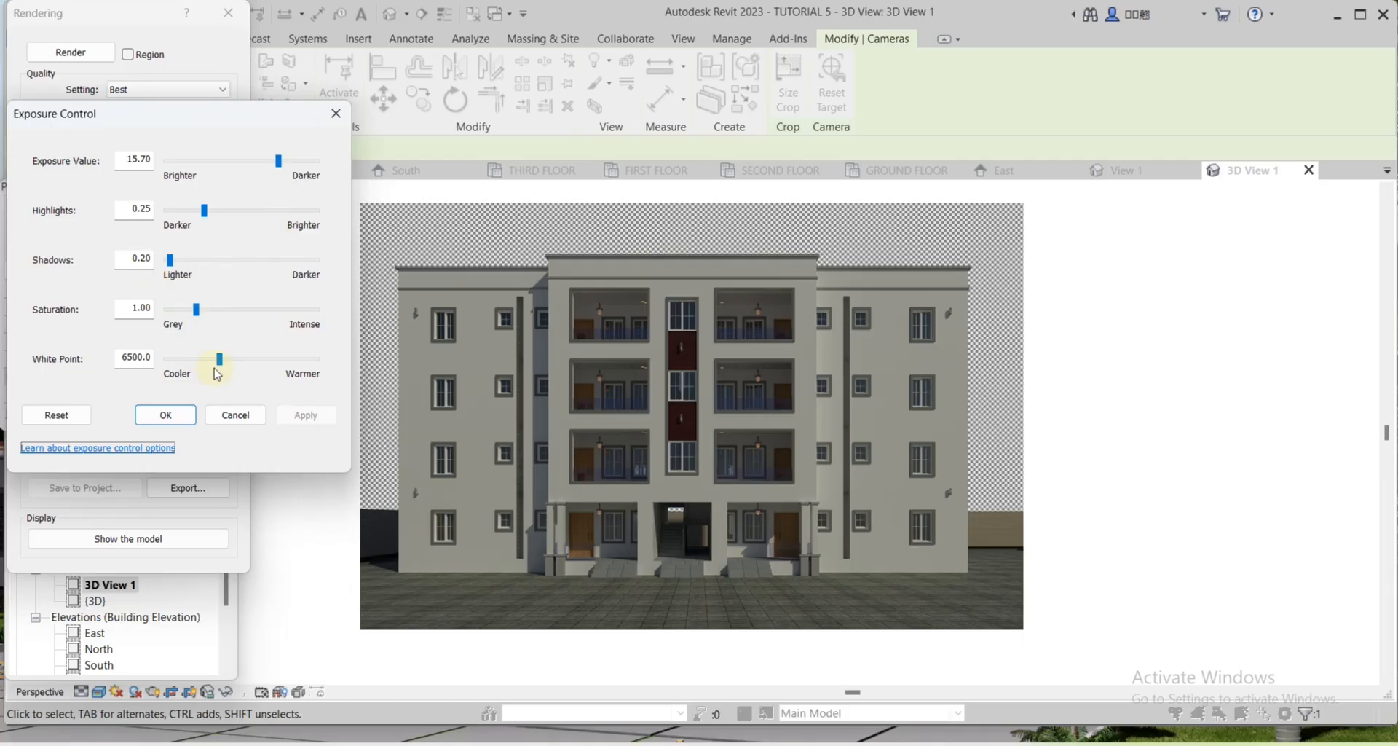
click(66, 415)
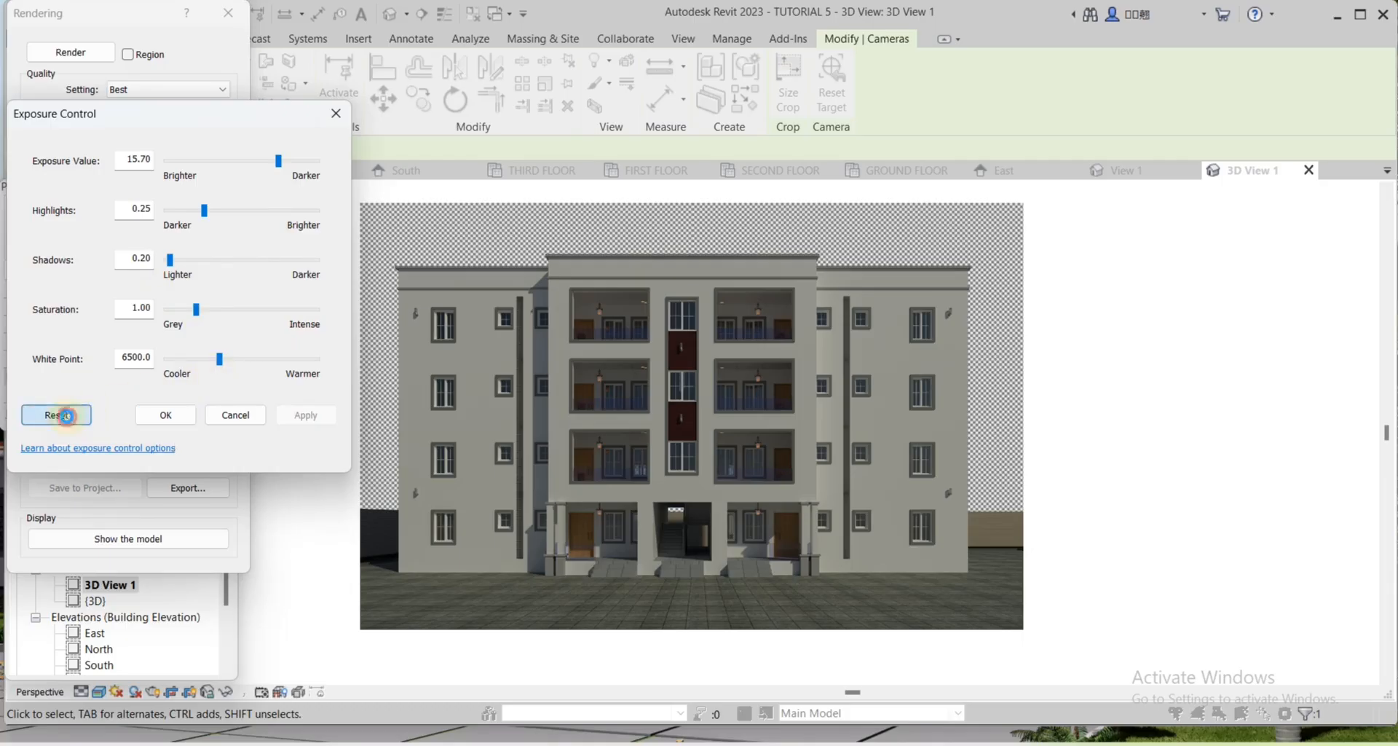
click(163, 417)
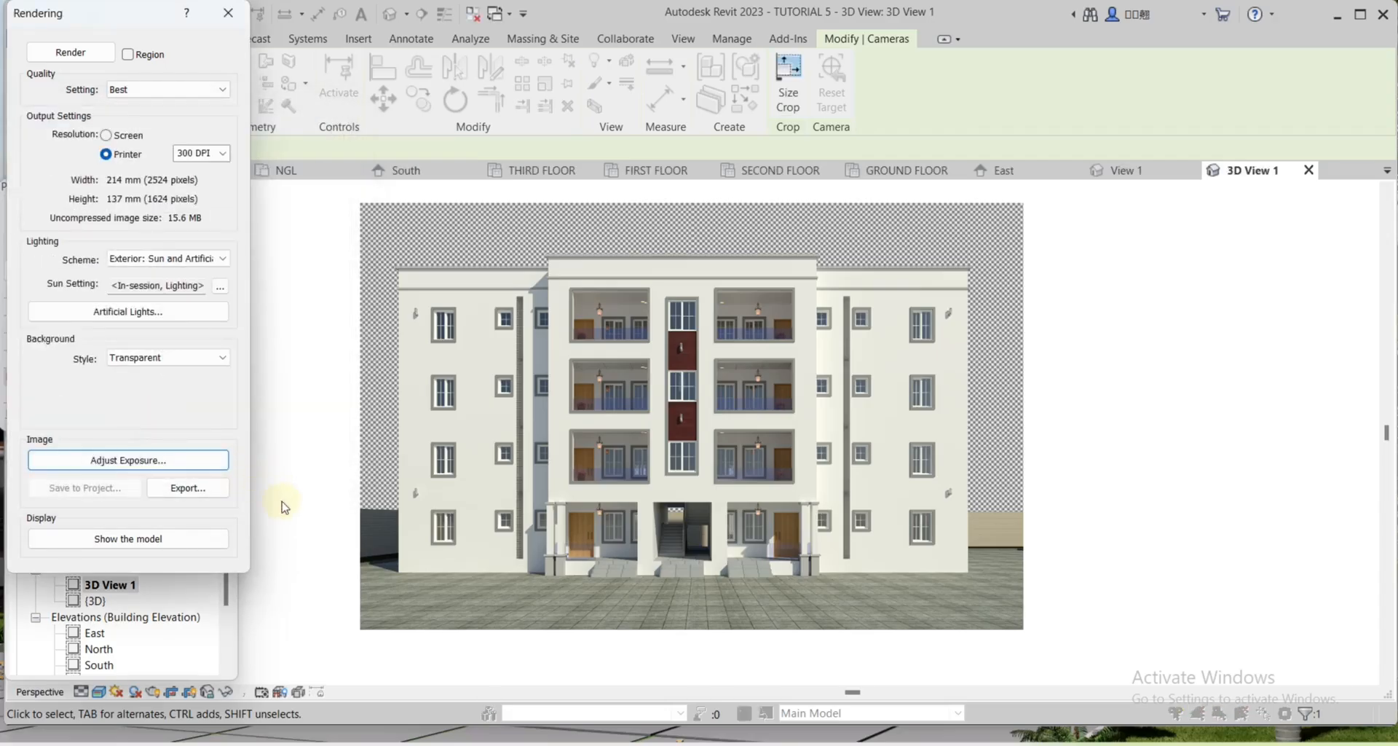
Export the rendered image to the Desktop as 3D View 111.png and close the rendering settings
click(188, 488)
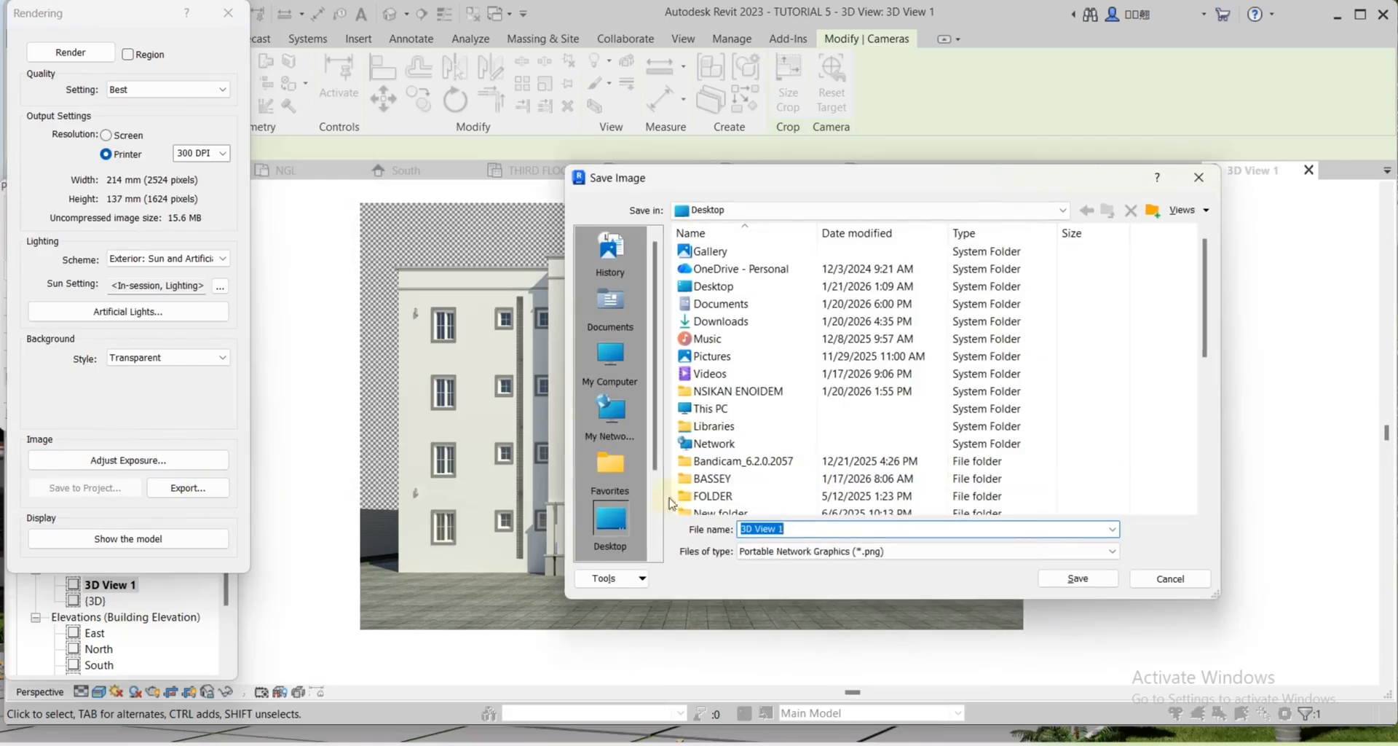
click(797, 525)
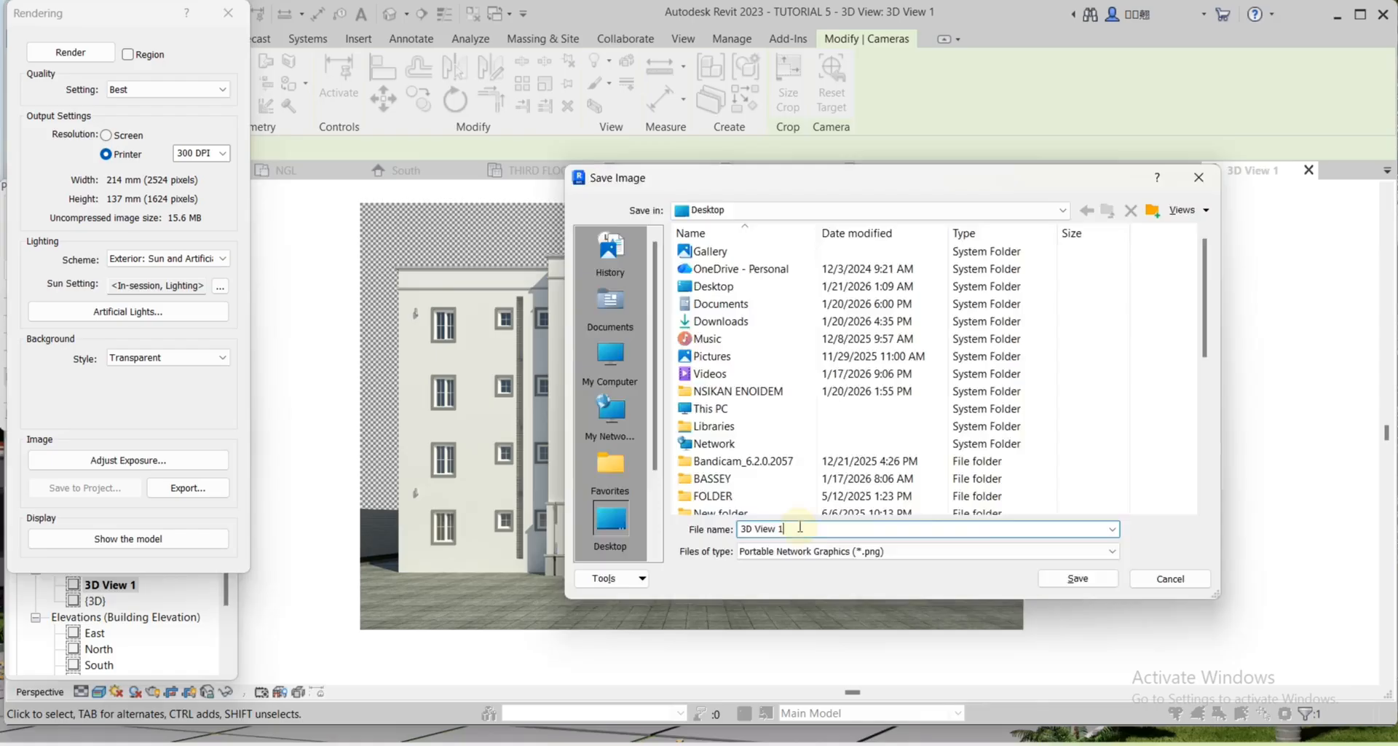
key(Return)
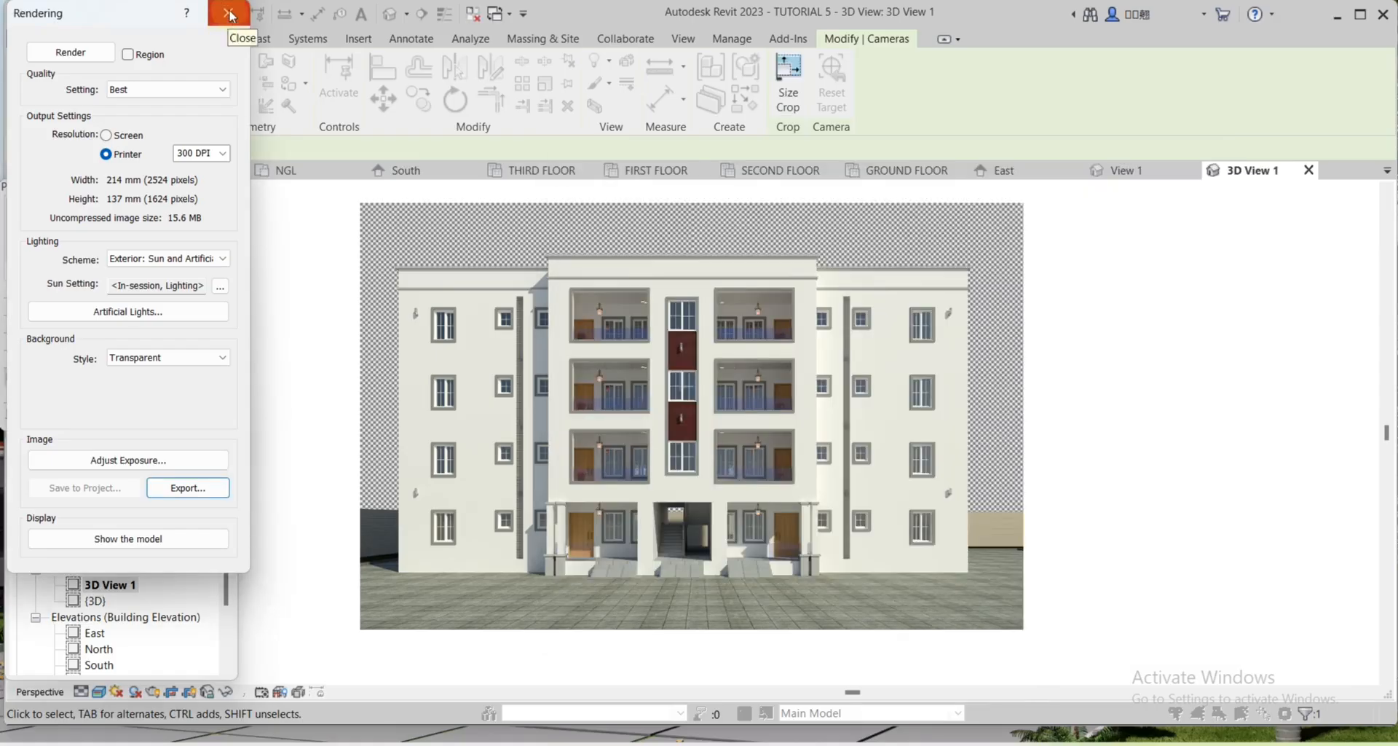
click(230, 16)
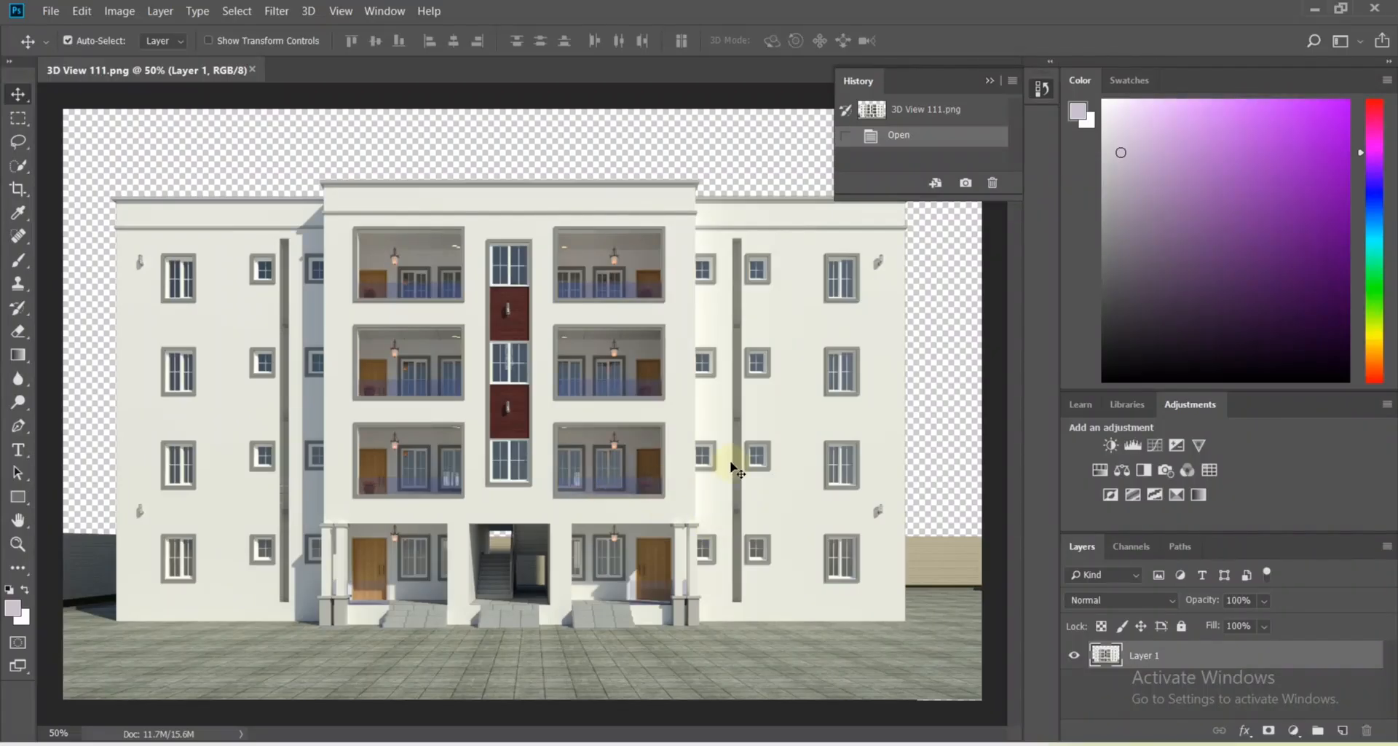
In Photoshop, add a Brightness/Contrast layer with slightly raised contrast and a Curves layer with a midtone point at input 117
click(1111, 446)
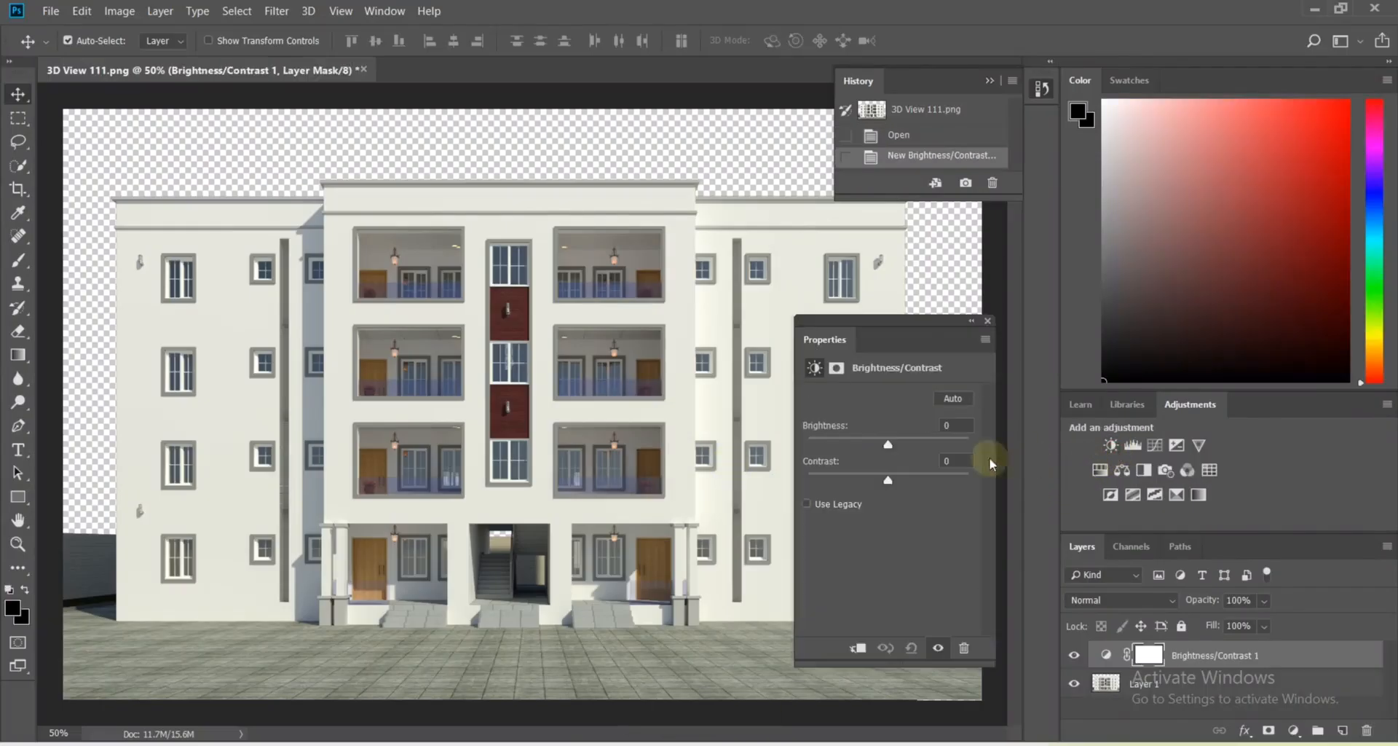
drag(888, 479, 907, 482)
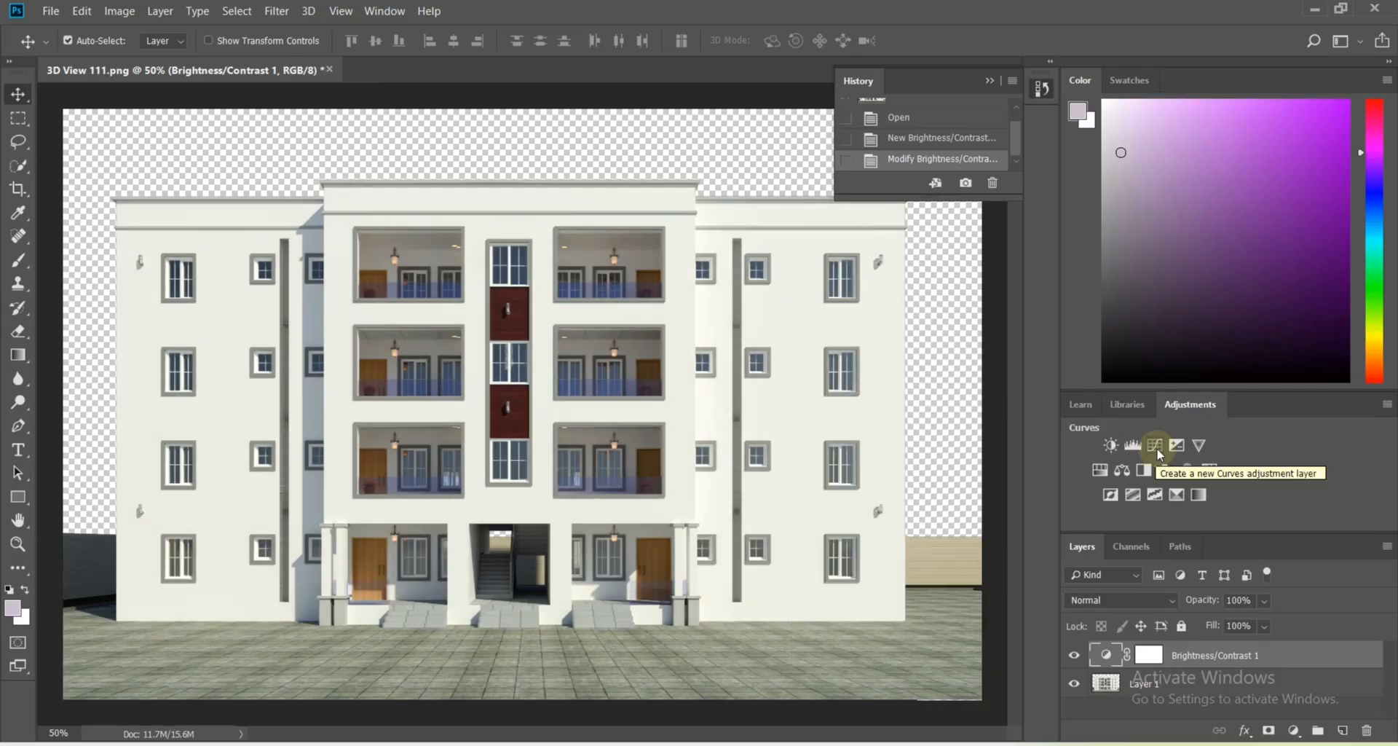
click(1156, 447)
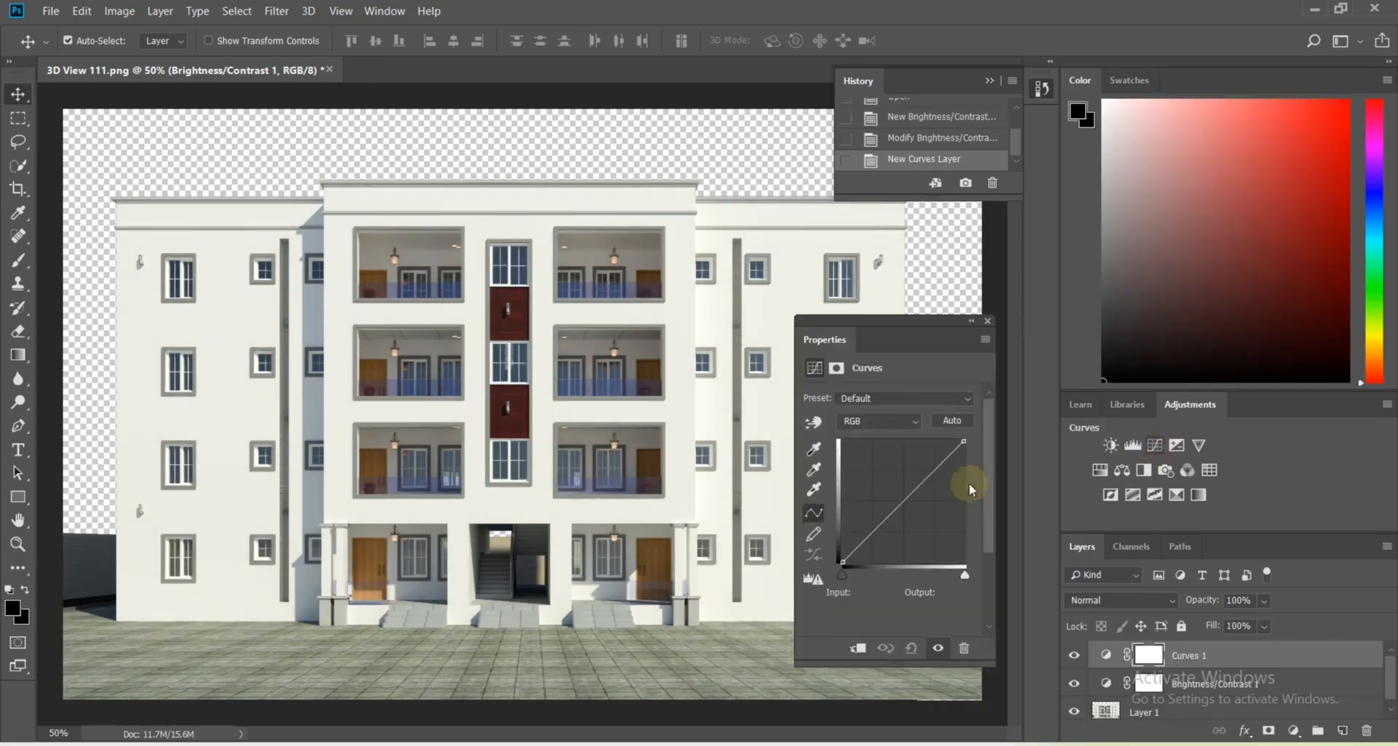
click(899, 505)
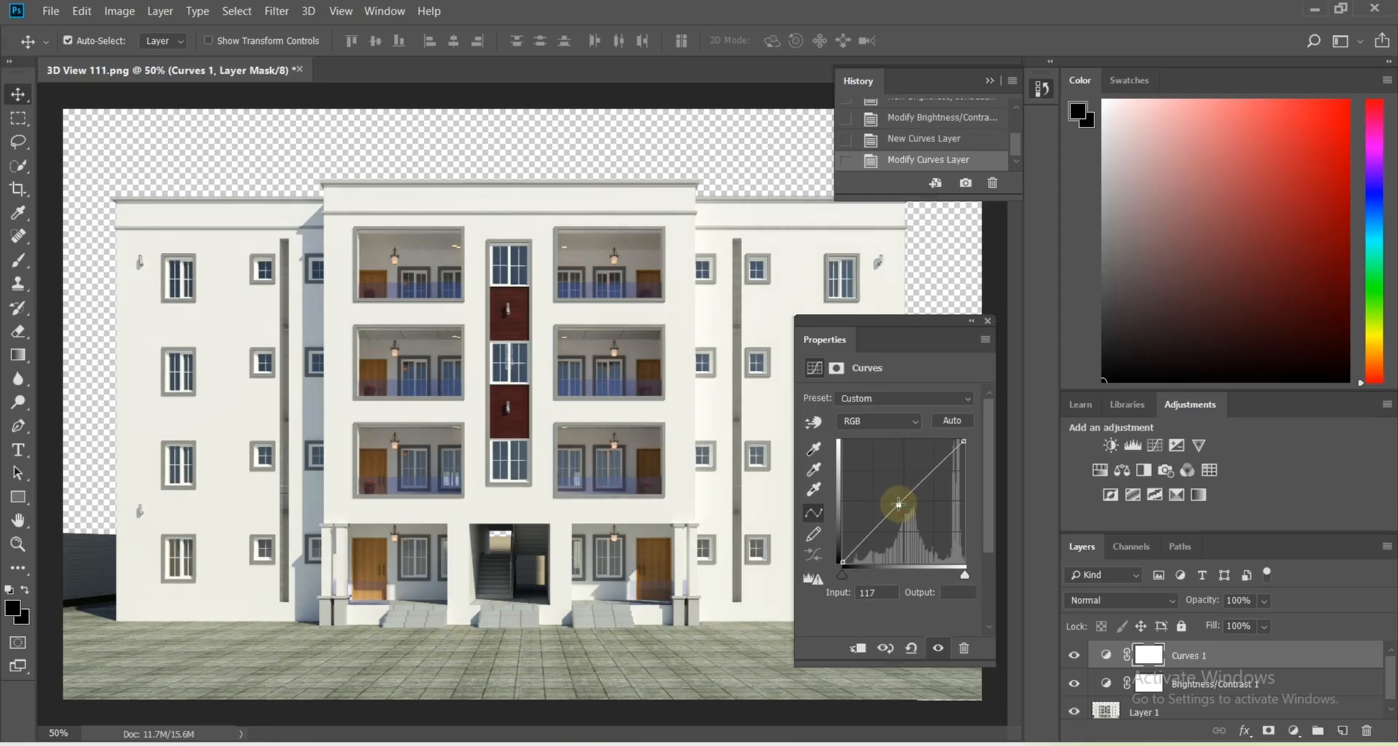
Add a Vibrance adjustment layer with vibrance set to +20
click(1200, 445)
drag(888, 412, 904, 419)
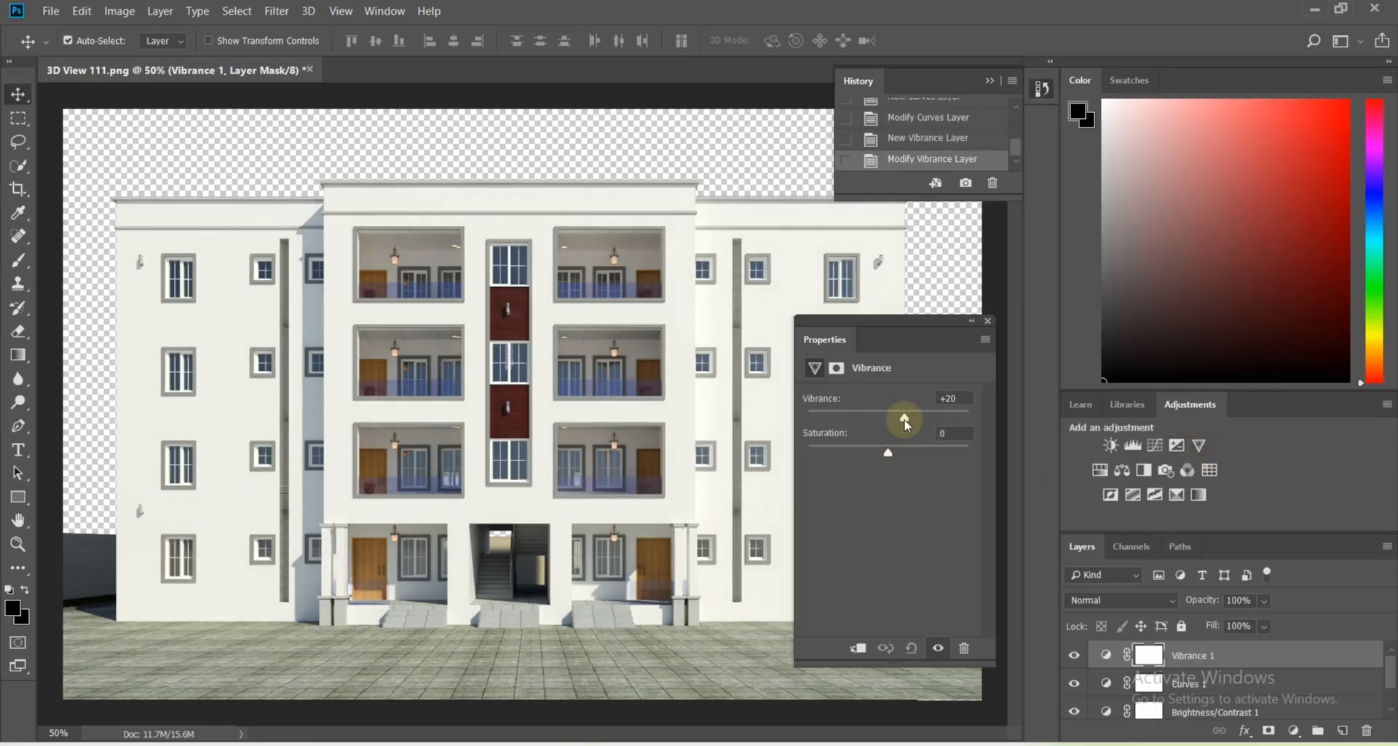
click(987, 320)
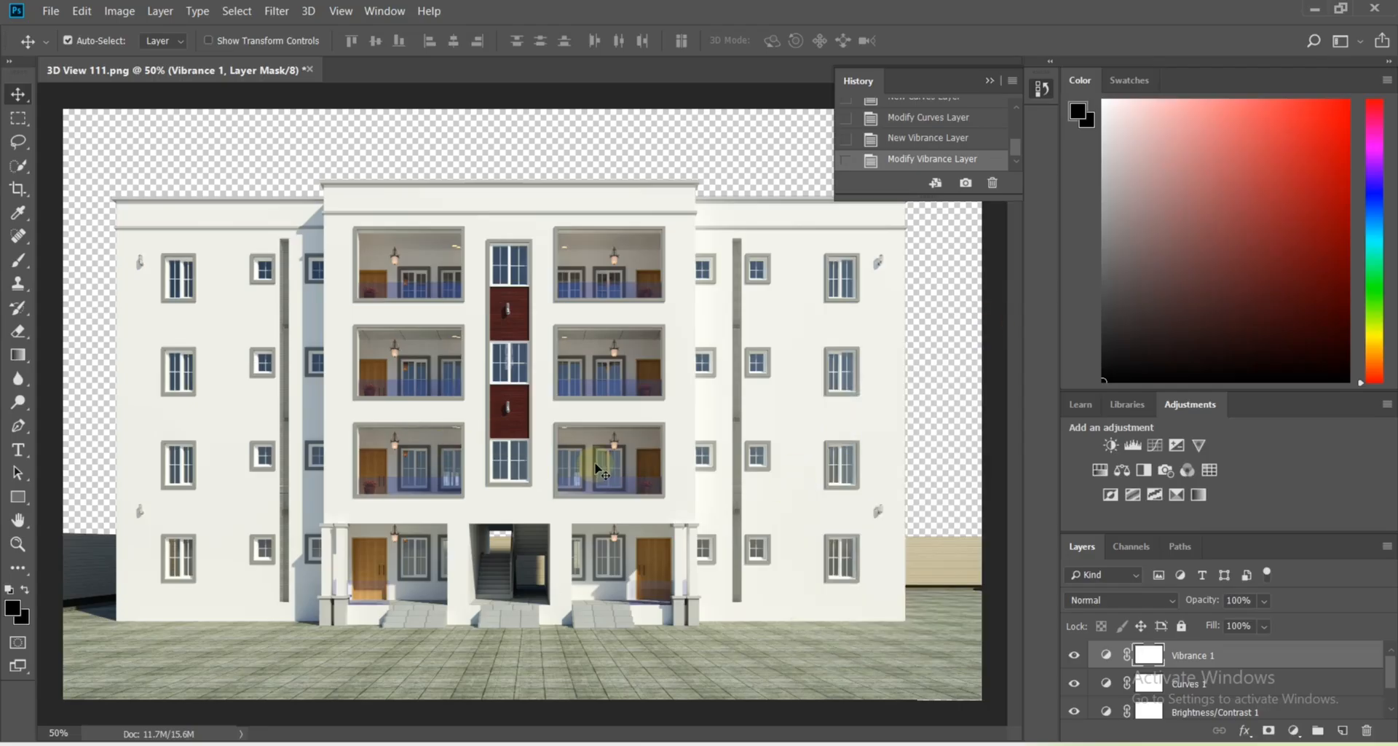
Select the three front entrance steps with the Quick Selection tool, excluding the shadows at their edges
alt+scroll(727, 614, up, 2)
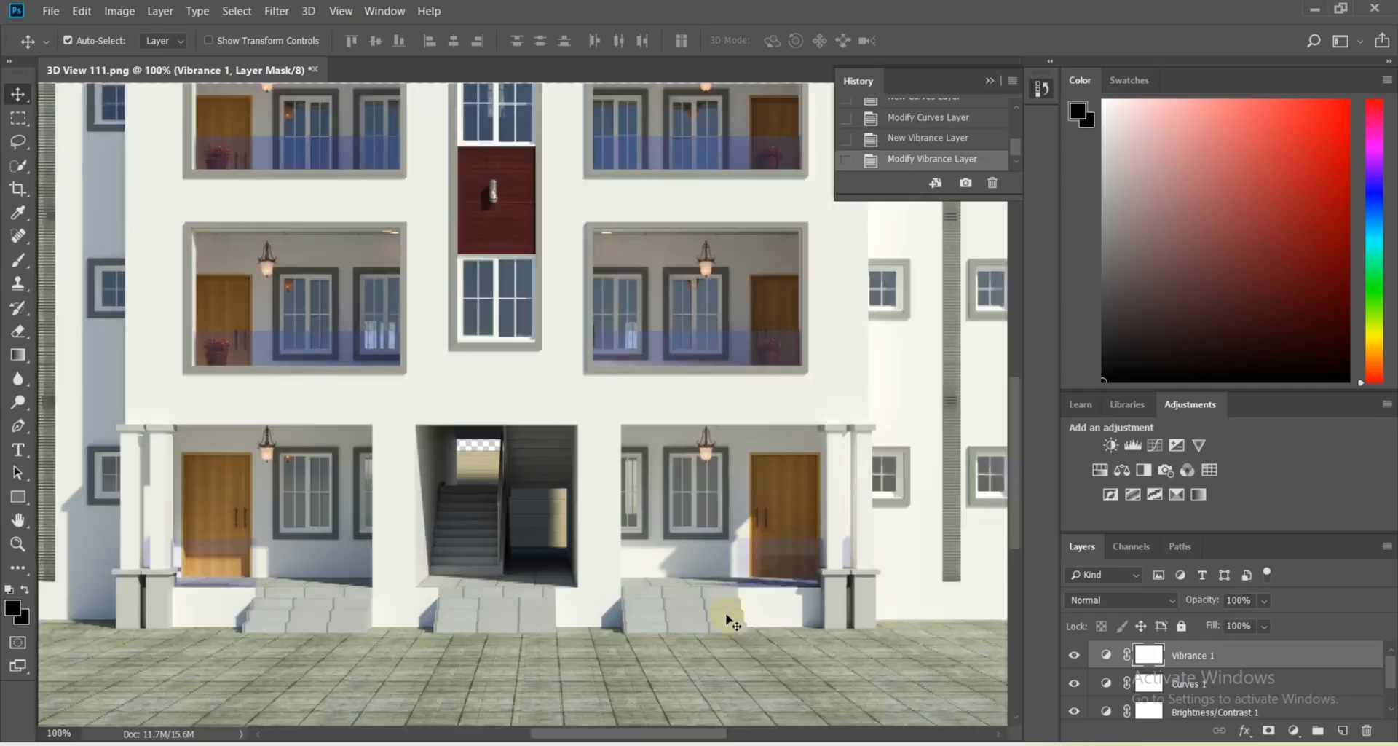
click(18, 166)
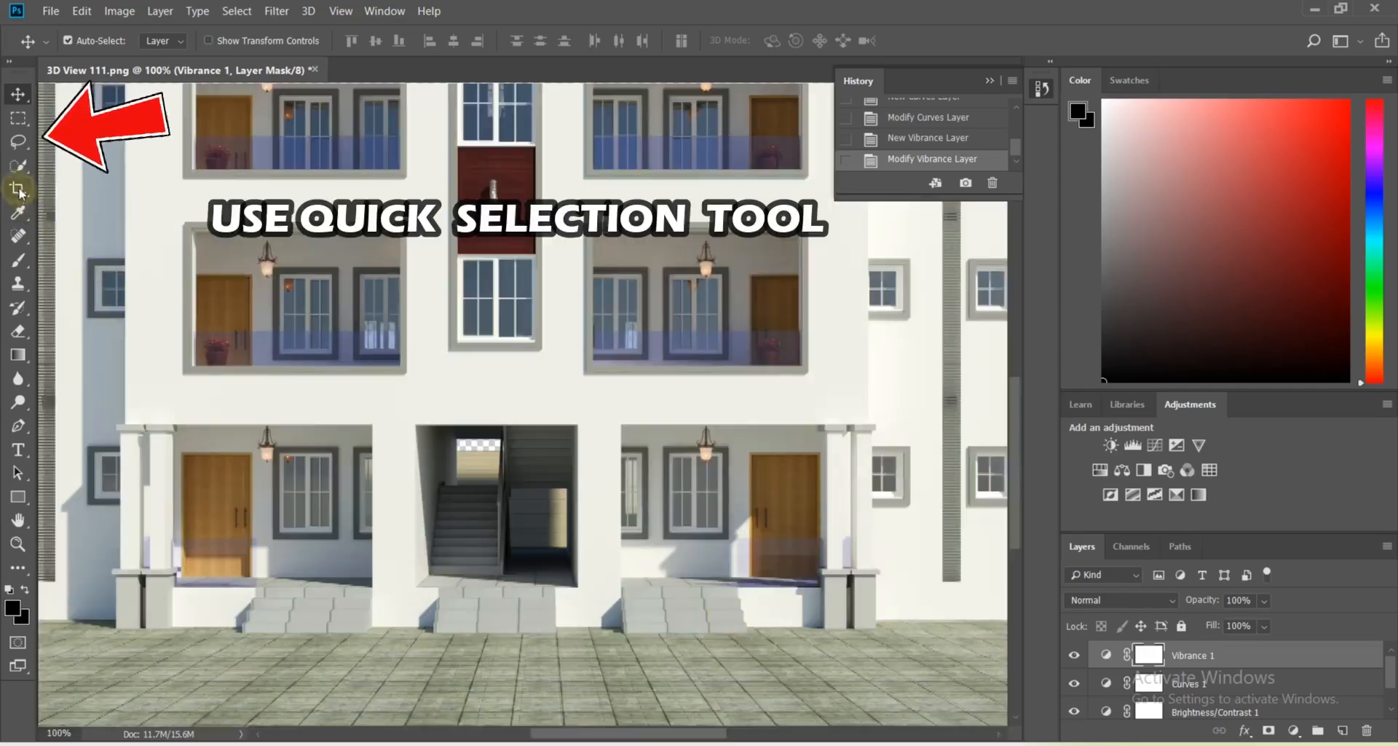
mouse_move(694, 620)
mouse_down()
mouse_move(655, 592)
mouse_move(674, 593)
mouse_up()
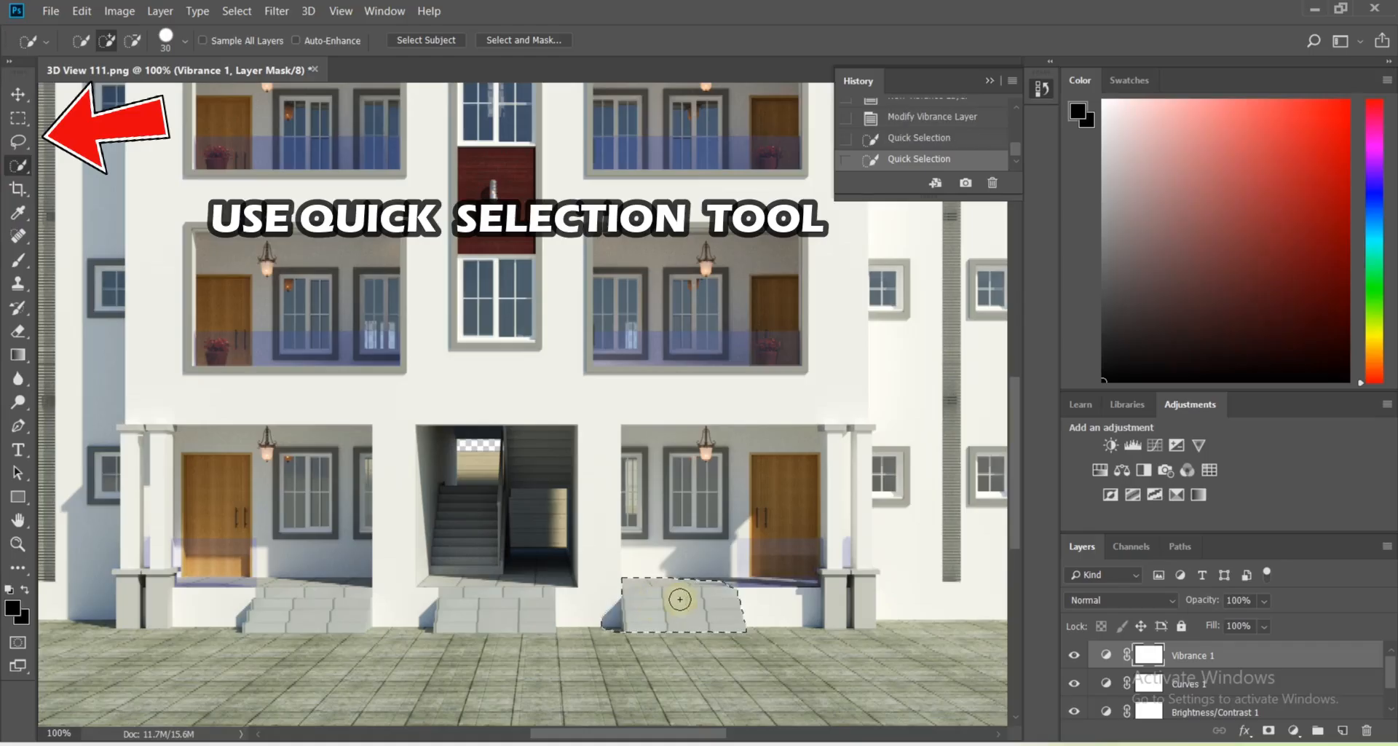
drag(485, 606, 491, 593)
drag(327, 612, 275, 615)
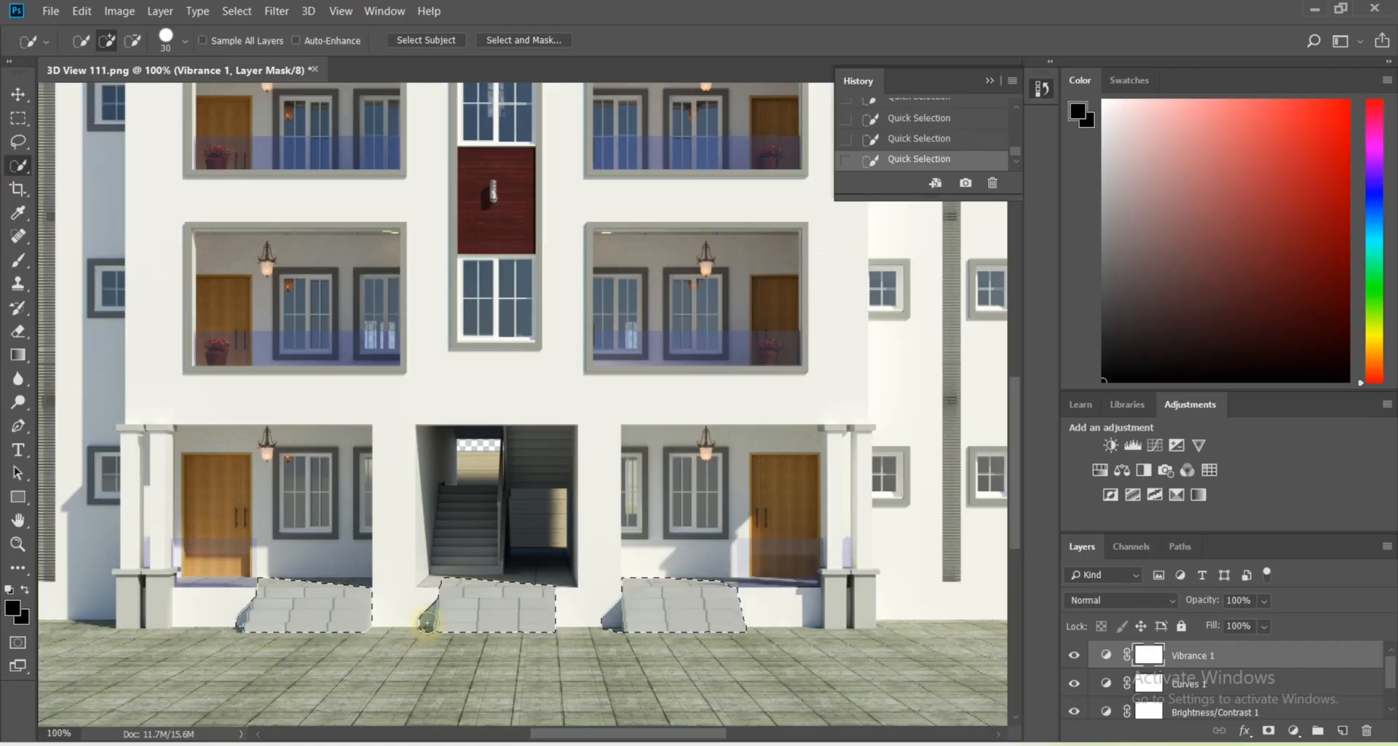
alt+click(426, 623)
alt+click(606, 618)
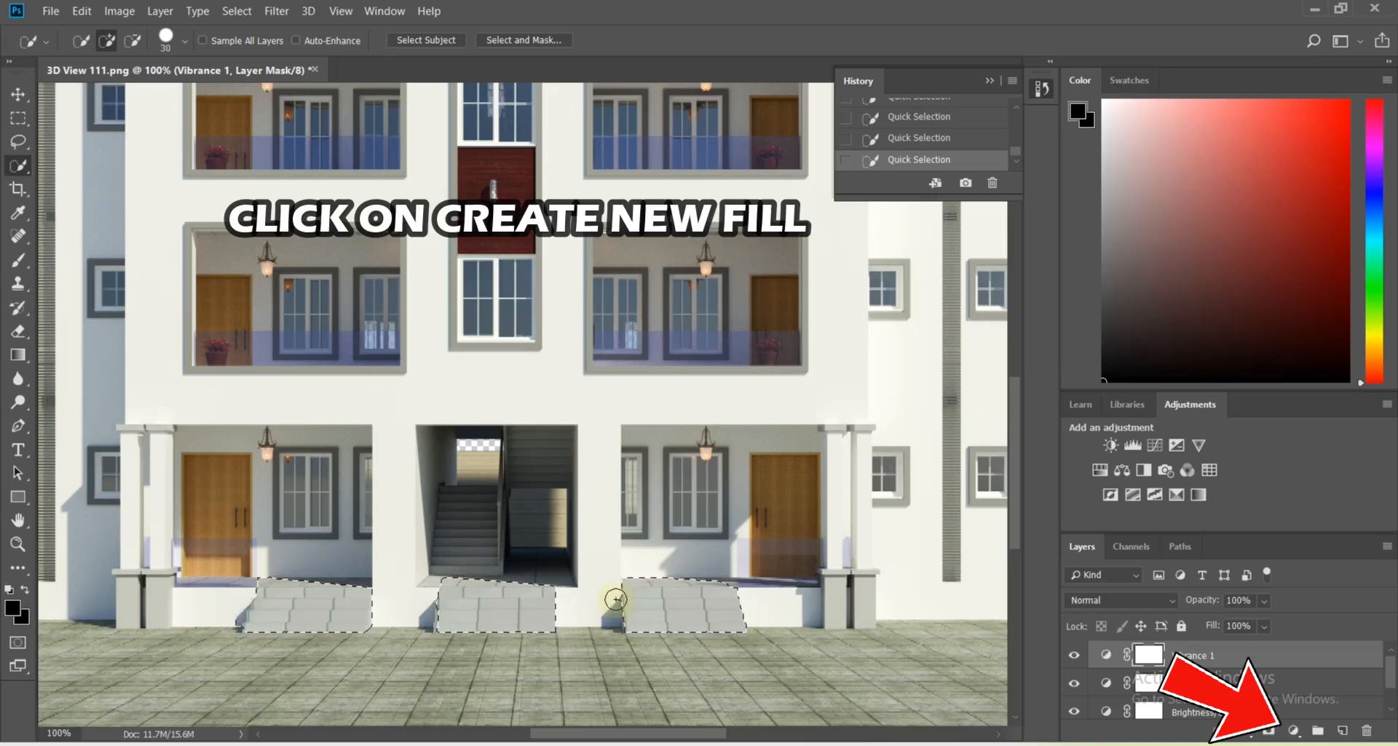
Brighten the selected entrance steps with a new Brightness/Contrast adjustment layer
click(1293, 730)
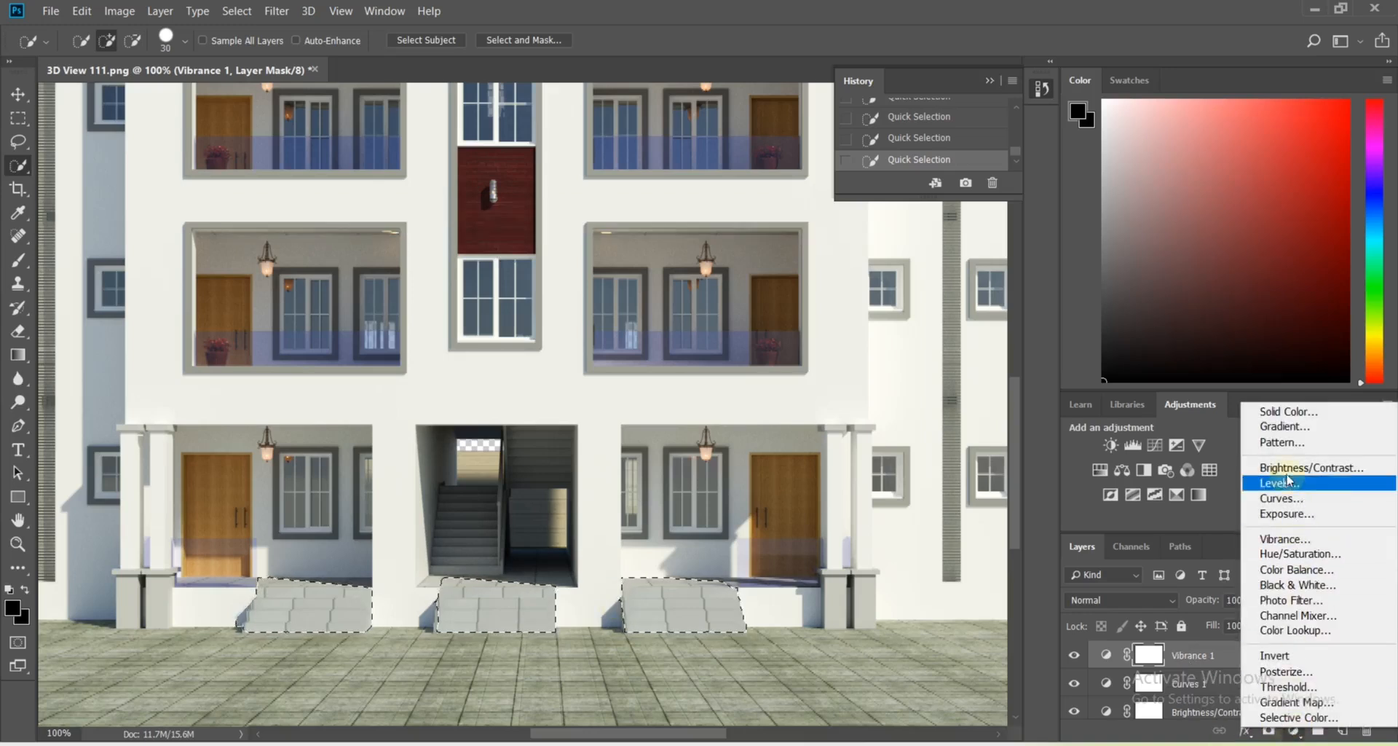
click(1242, 472)
drag(888, 441, 920, 446)
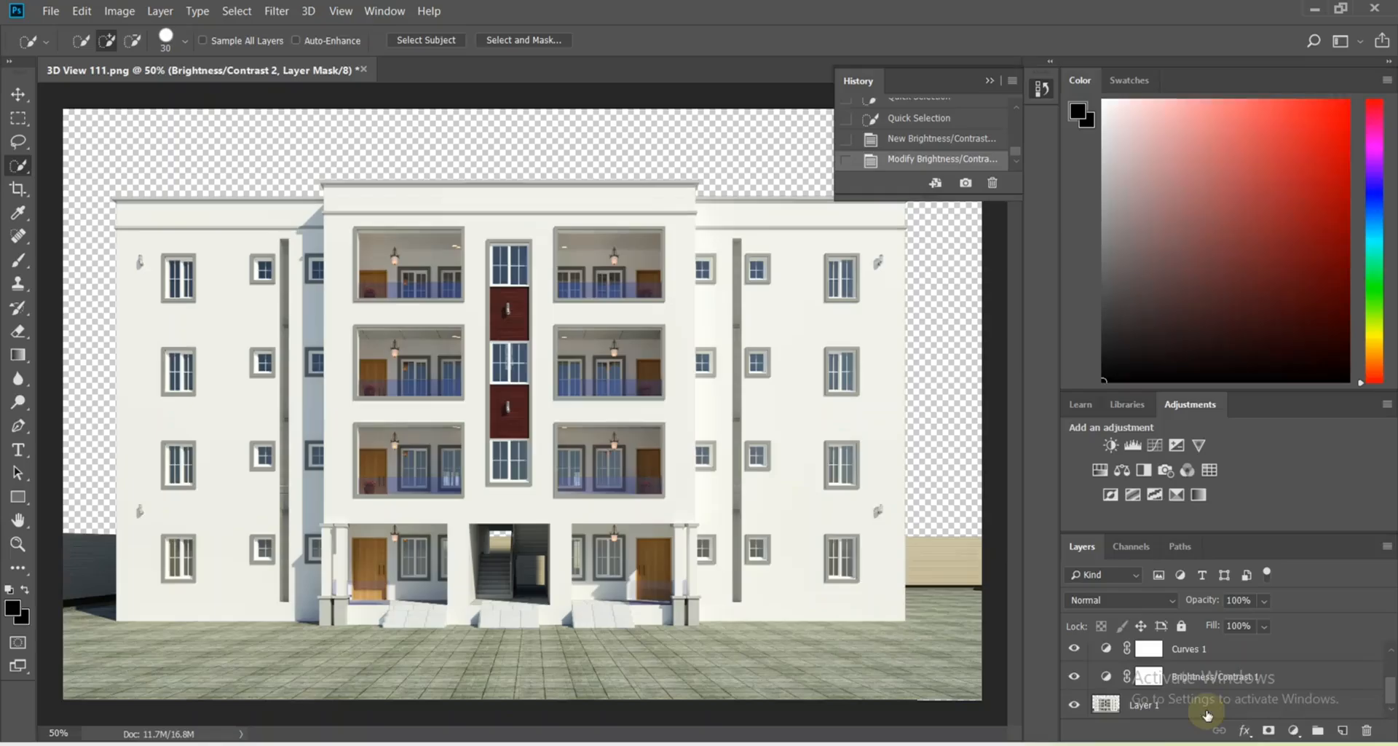
Place the sky picture pngwing.com (5) directly above Layer 1 and scale it to cover the whole canvas
click(1209, 713)
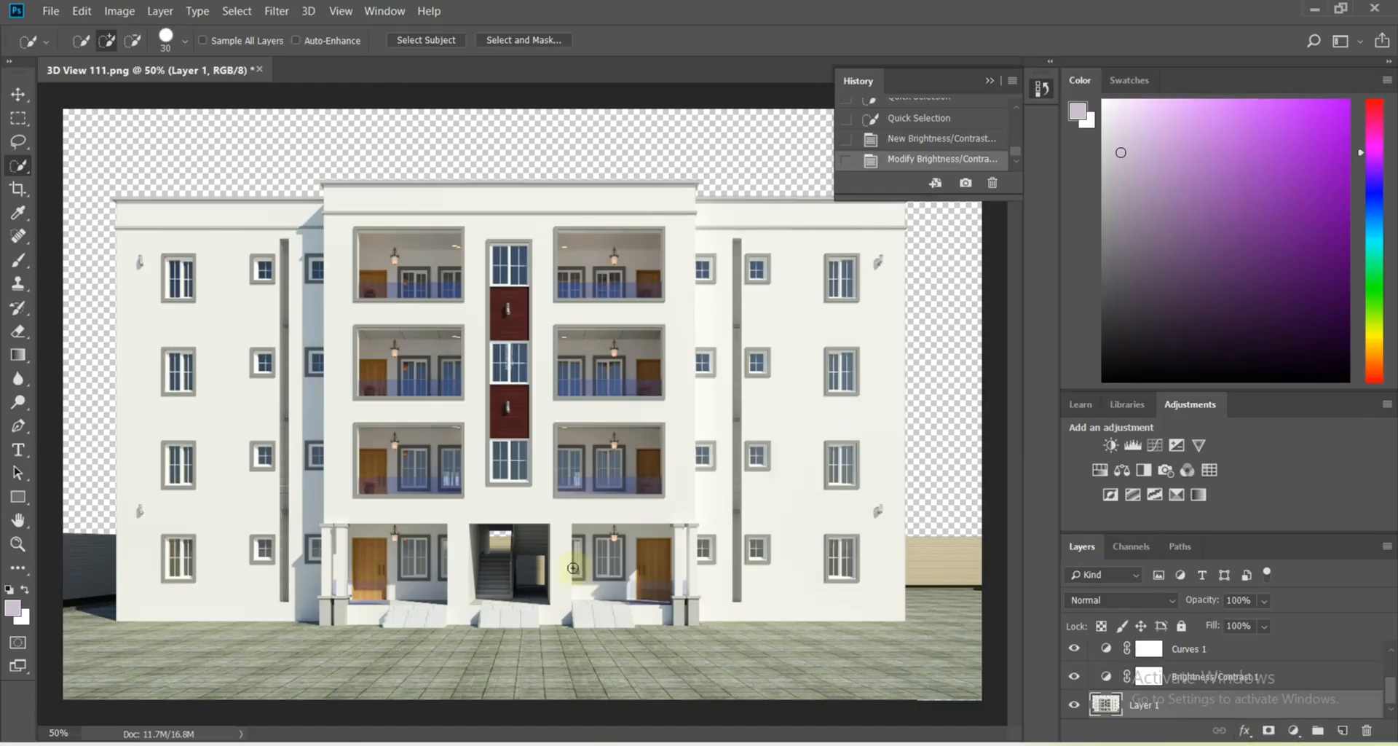
key(alt+Tab)
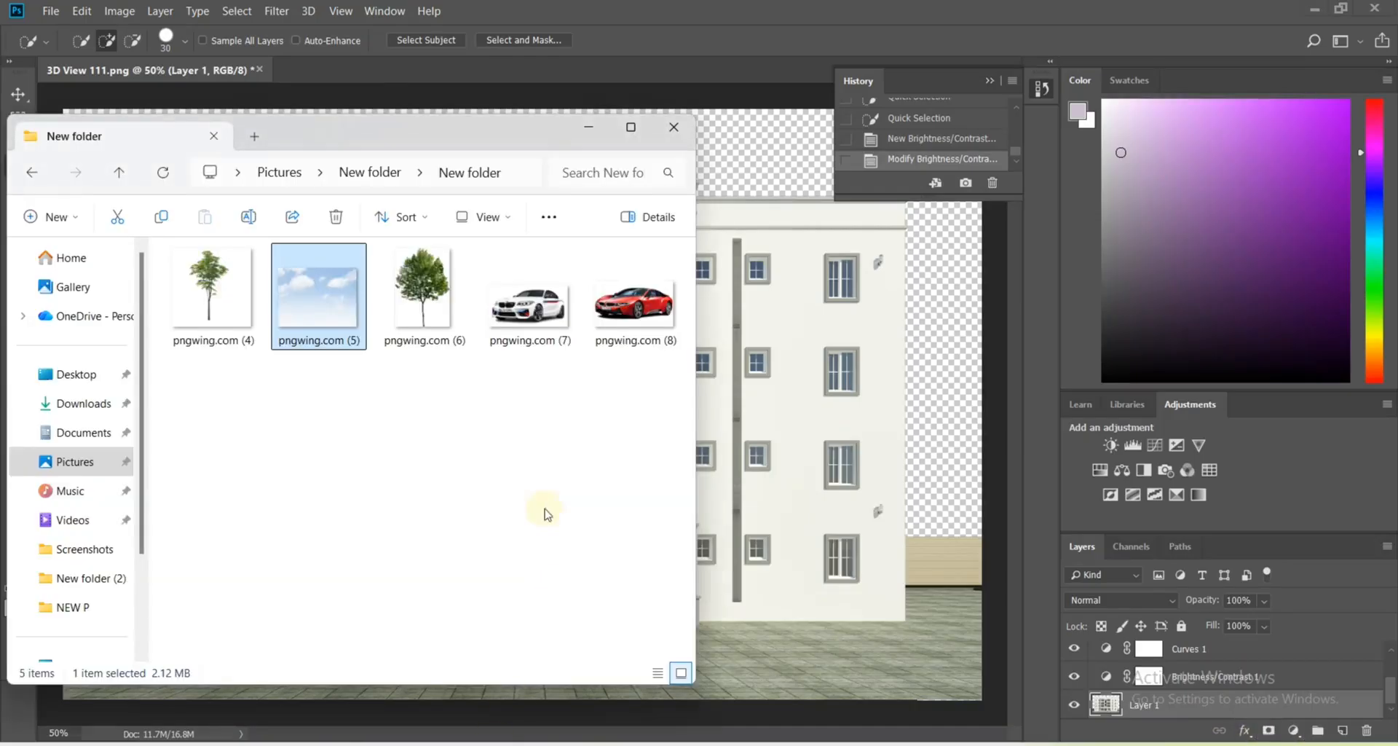
drag(332, 325, 843, 437)
drag(608, 470, 981, 700)
drag(437, 341, 63, 109)
key(Return)
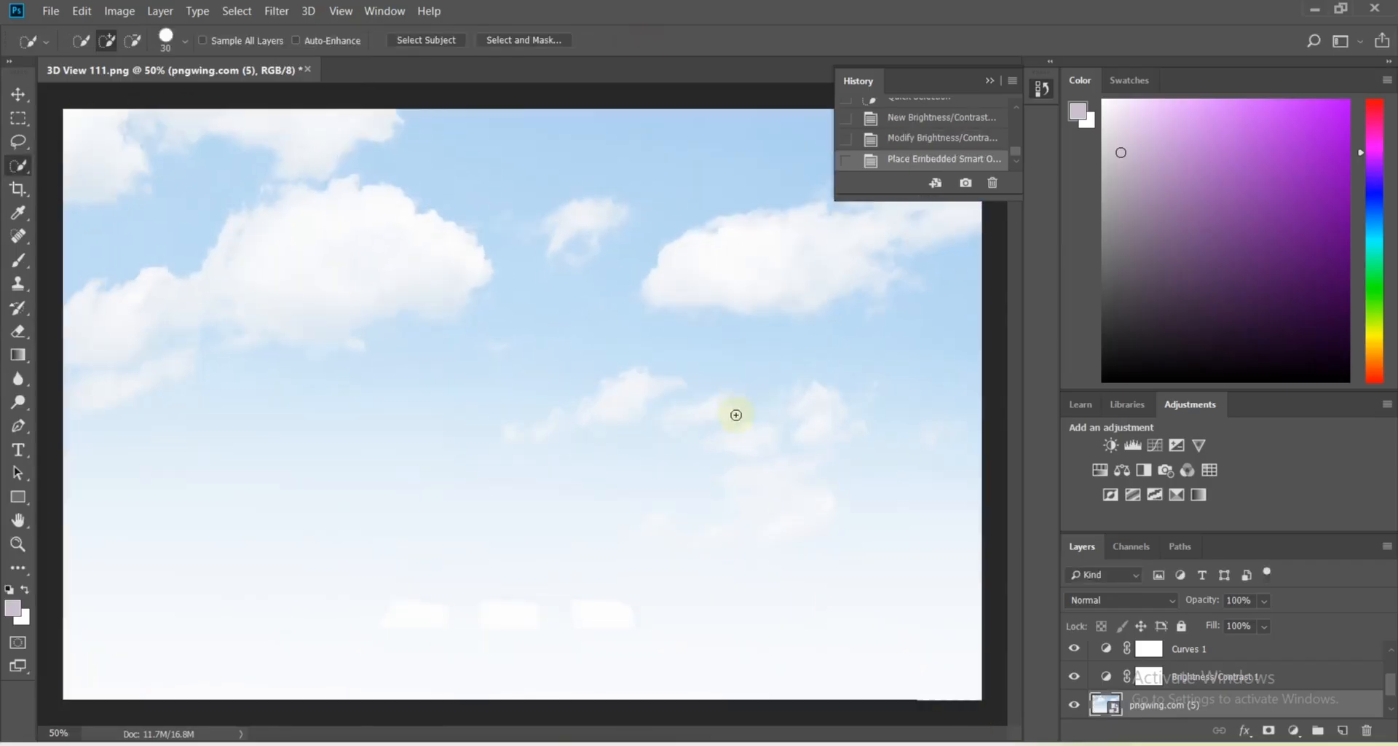
Move the sky layer beneath the building render in the layer order
scroll(1251, 680, down, 1)
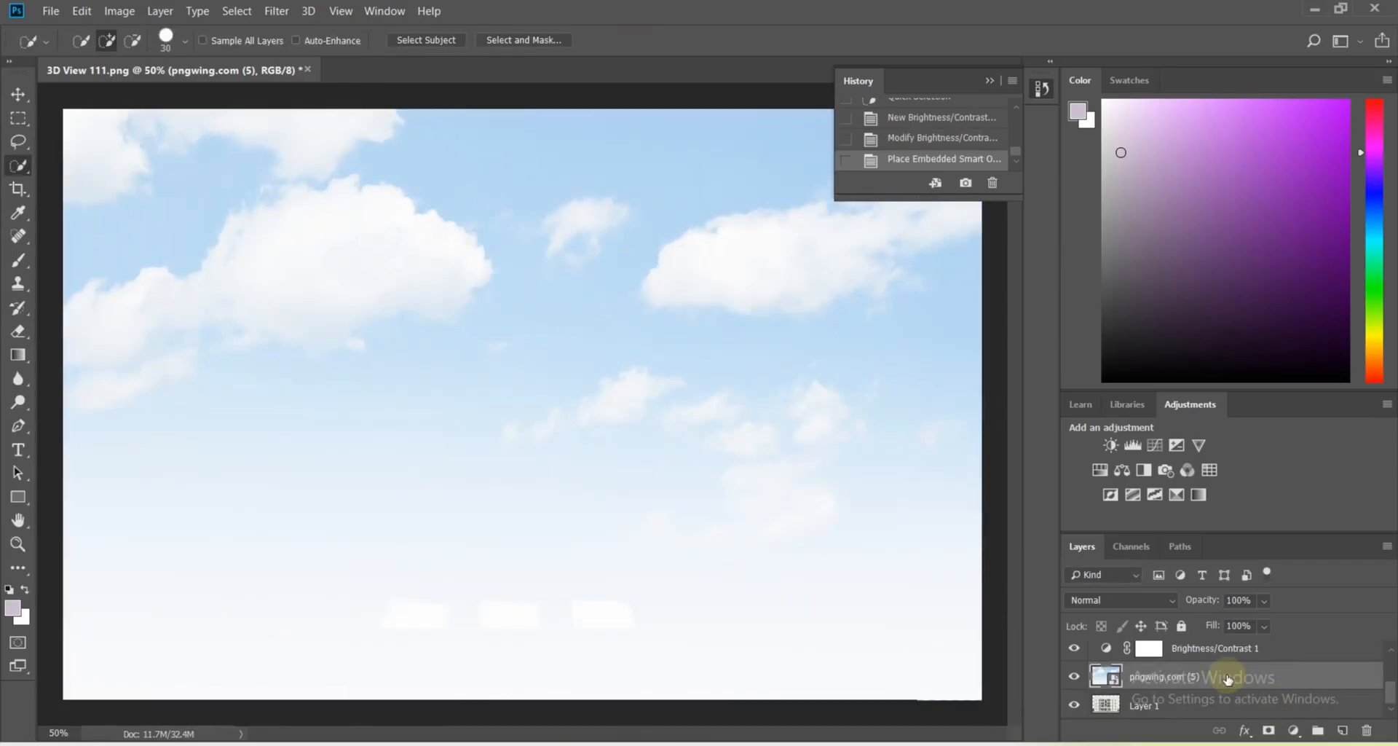
drag(1228, 680, 1187, 681)
click(1180, 708)
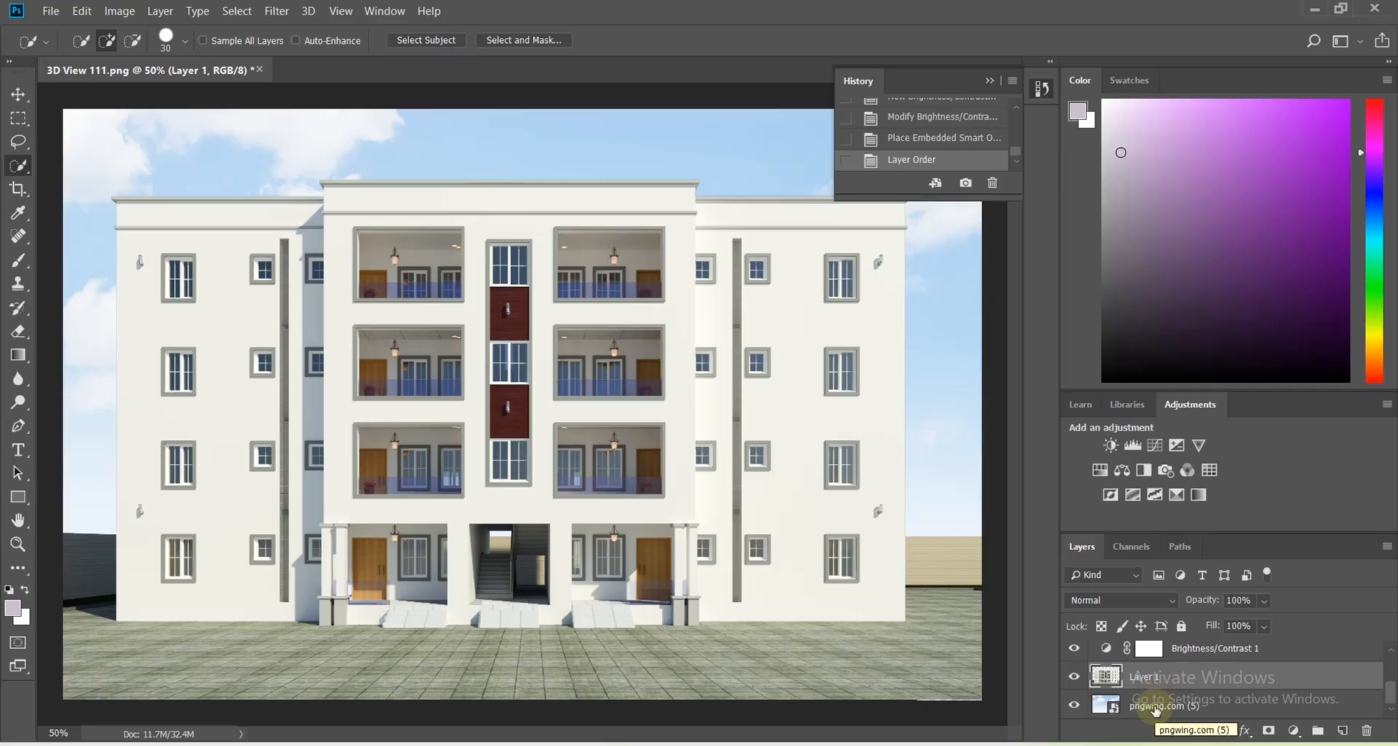
Place the garden picture pngwing.com (8) from the shrubs folder and move its layer between the building render and the sky
key(v)
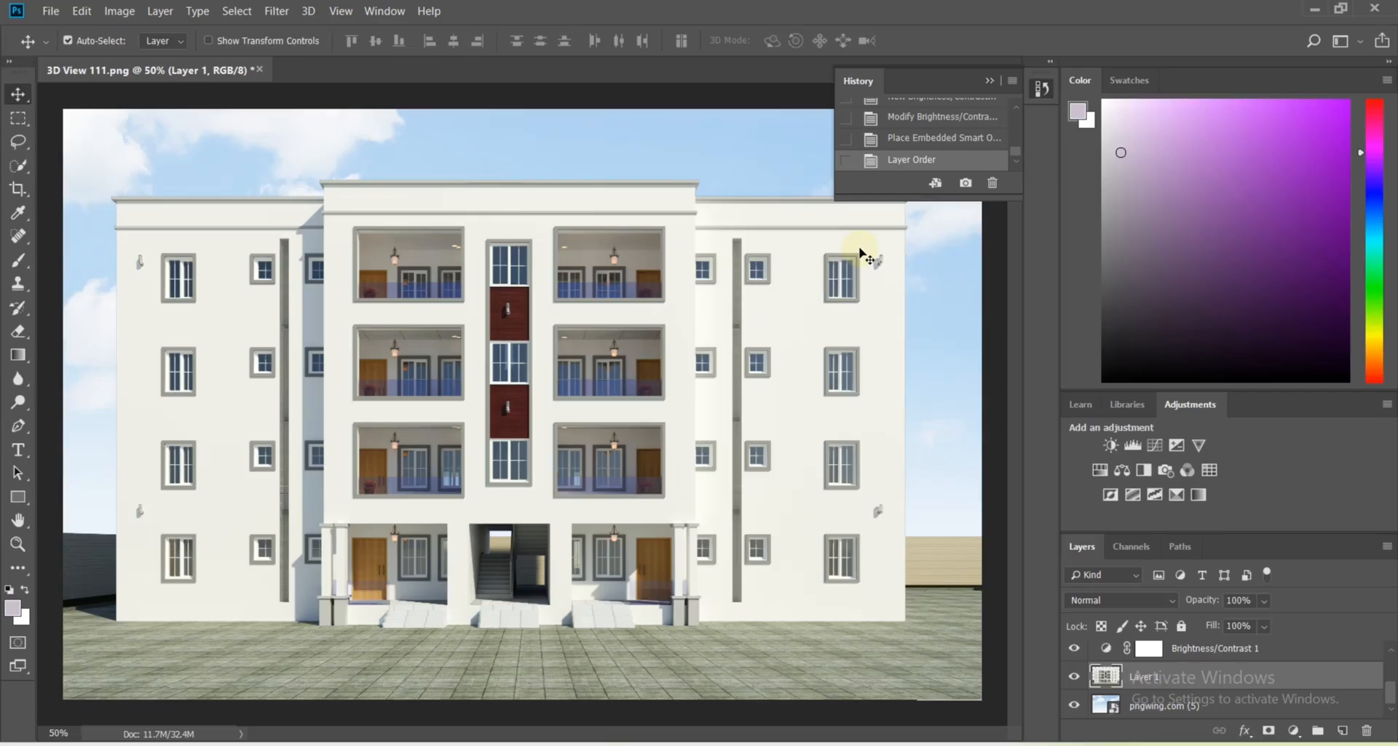
key(alt+Tab)
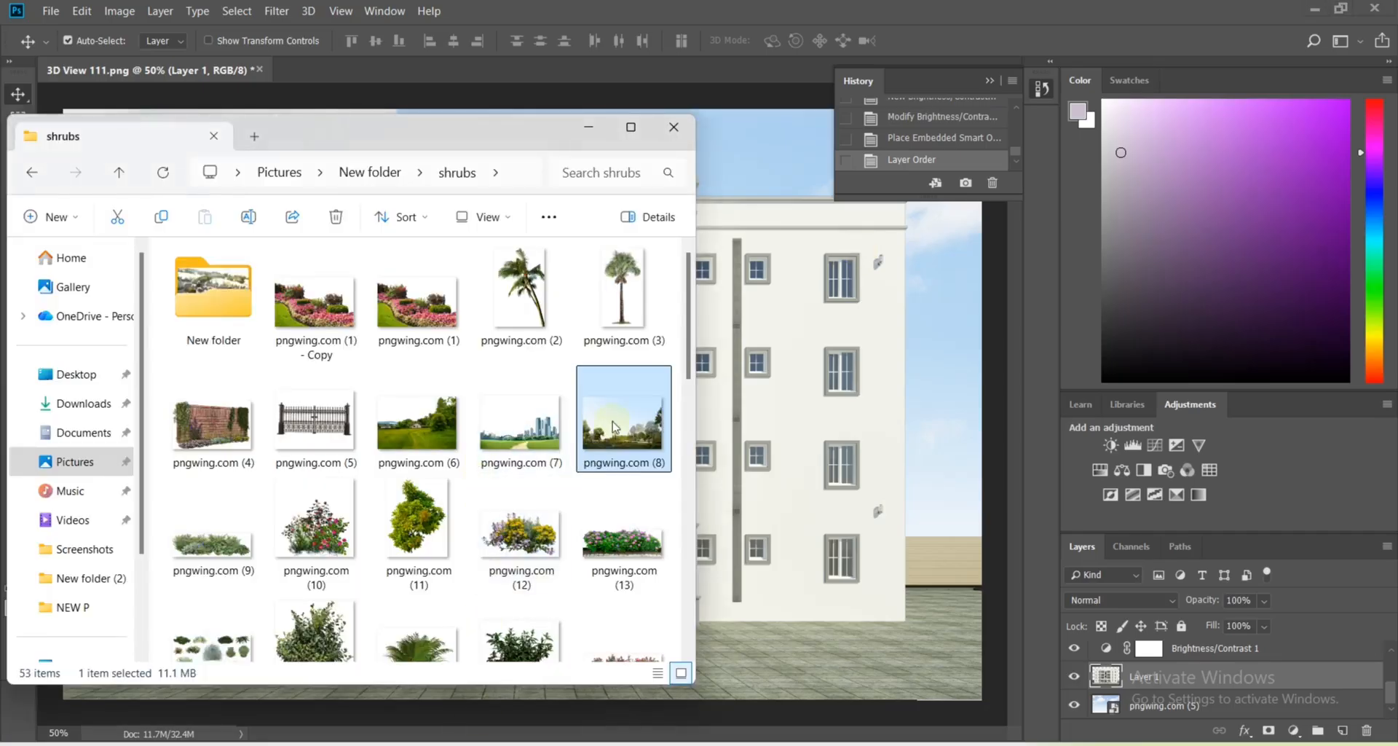
drag(613, 442, 757, 428)
click(636, 41)
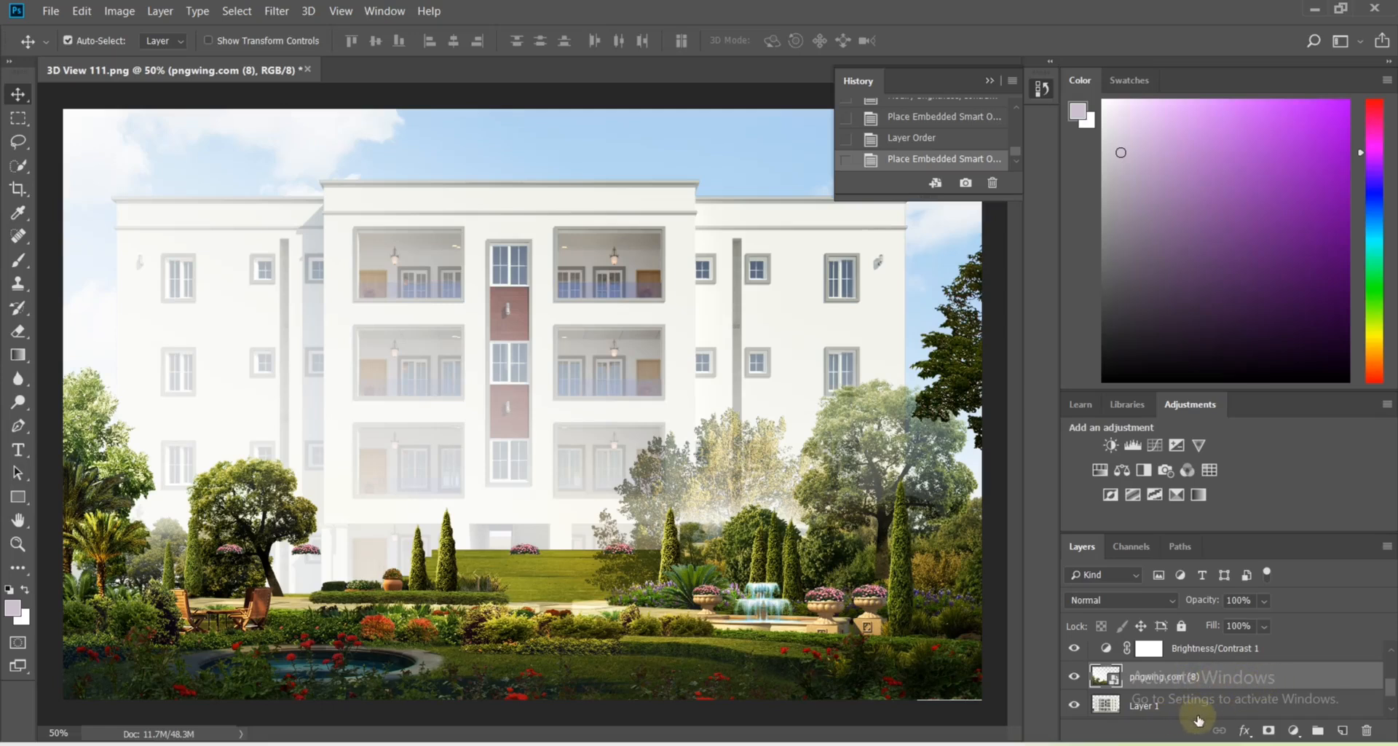
scroll(1198, 666, down, 1)
drag(1196, 654, 1201, 688)
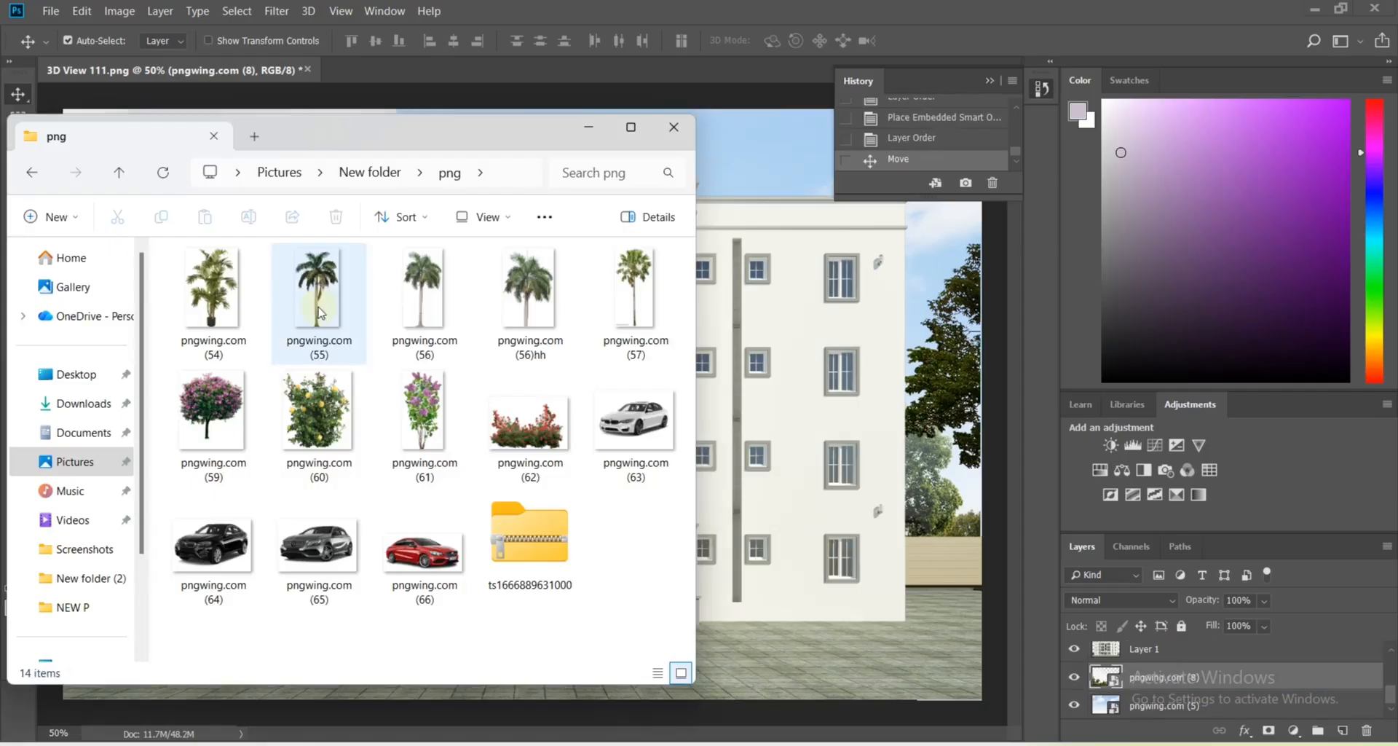
Place the palm picture pngwing.com (55) from the png folder at the image's left edge, behind the building render
drag(318, 314, 86, 480)
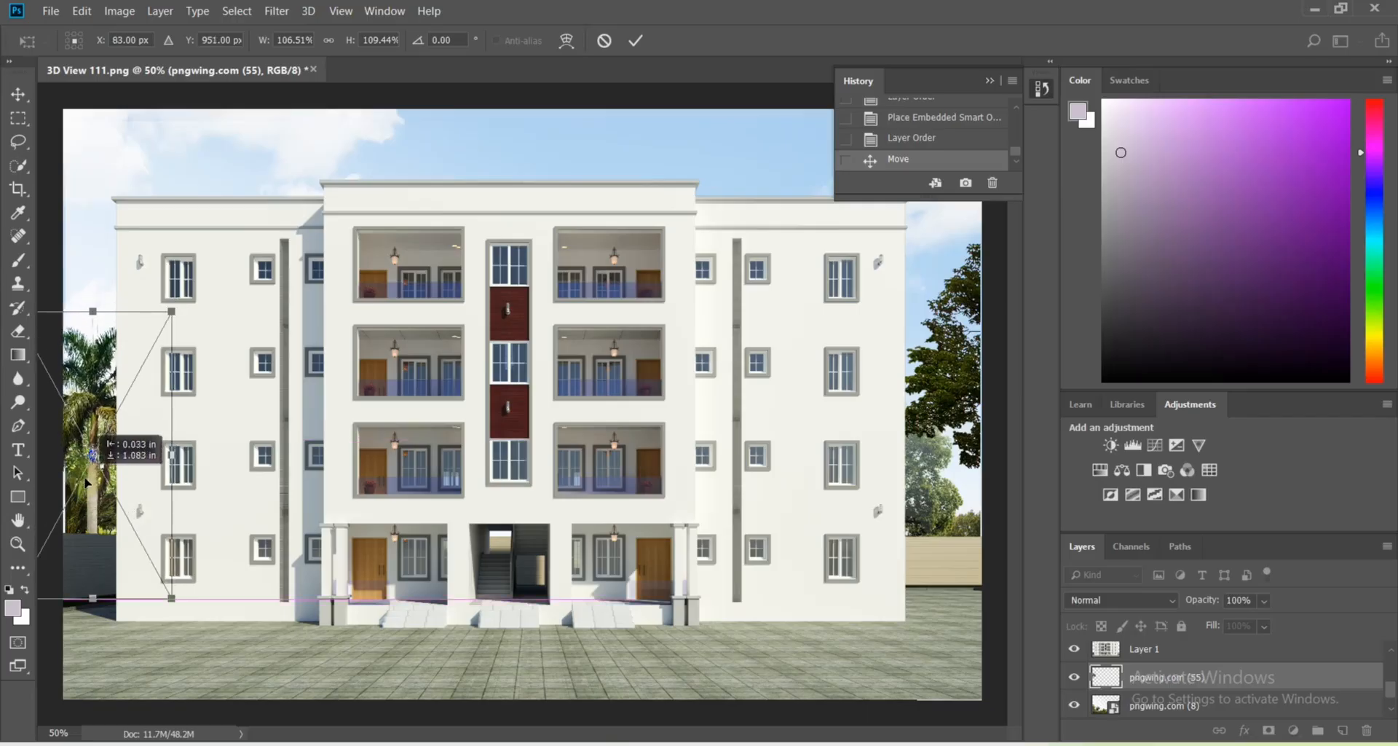
key(Return)
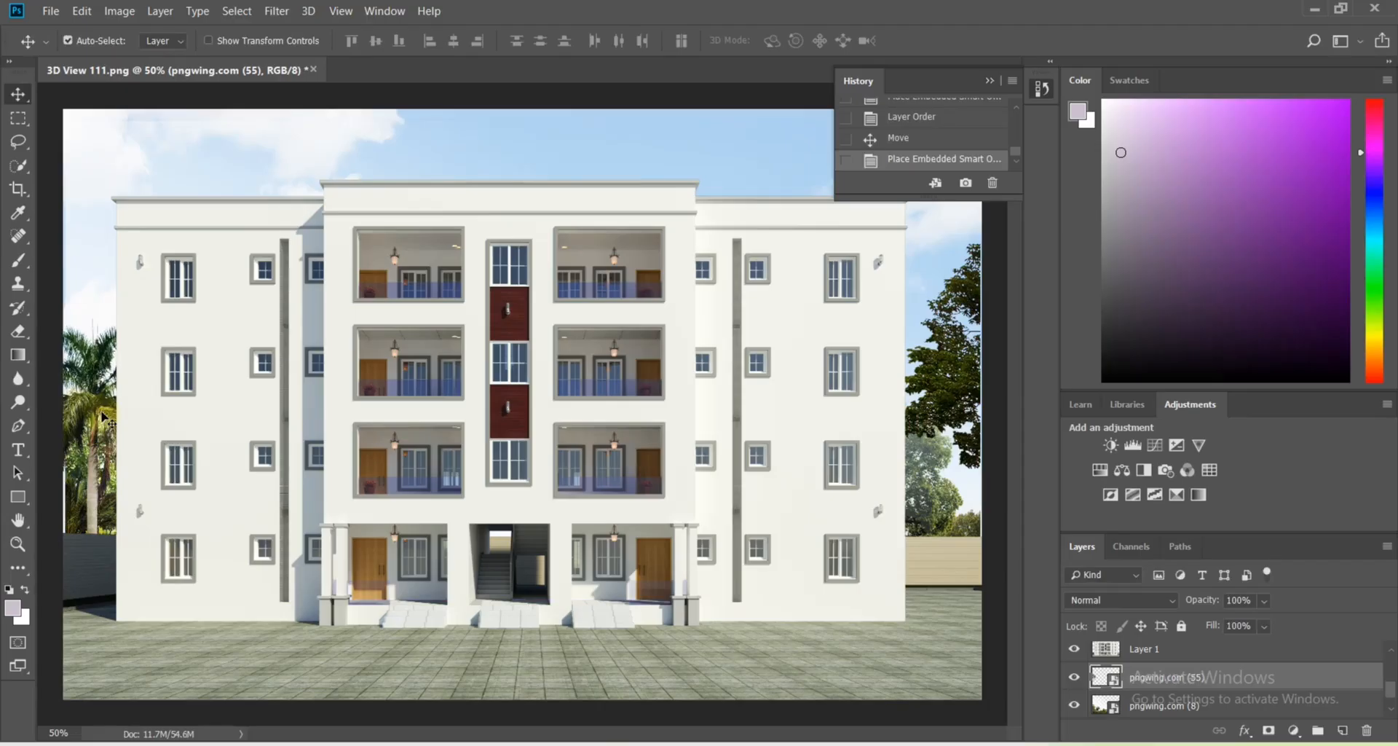
Place the palm pngwing.com (2) from the shrubs folder, flip it horizontally and let its fronds hang into the image's upper-left corner
drag(523, 288, 757, 317)
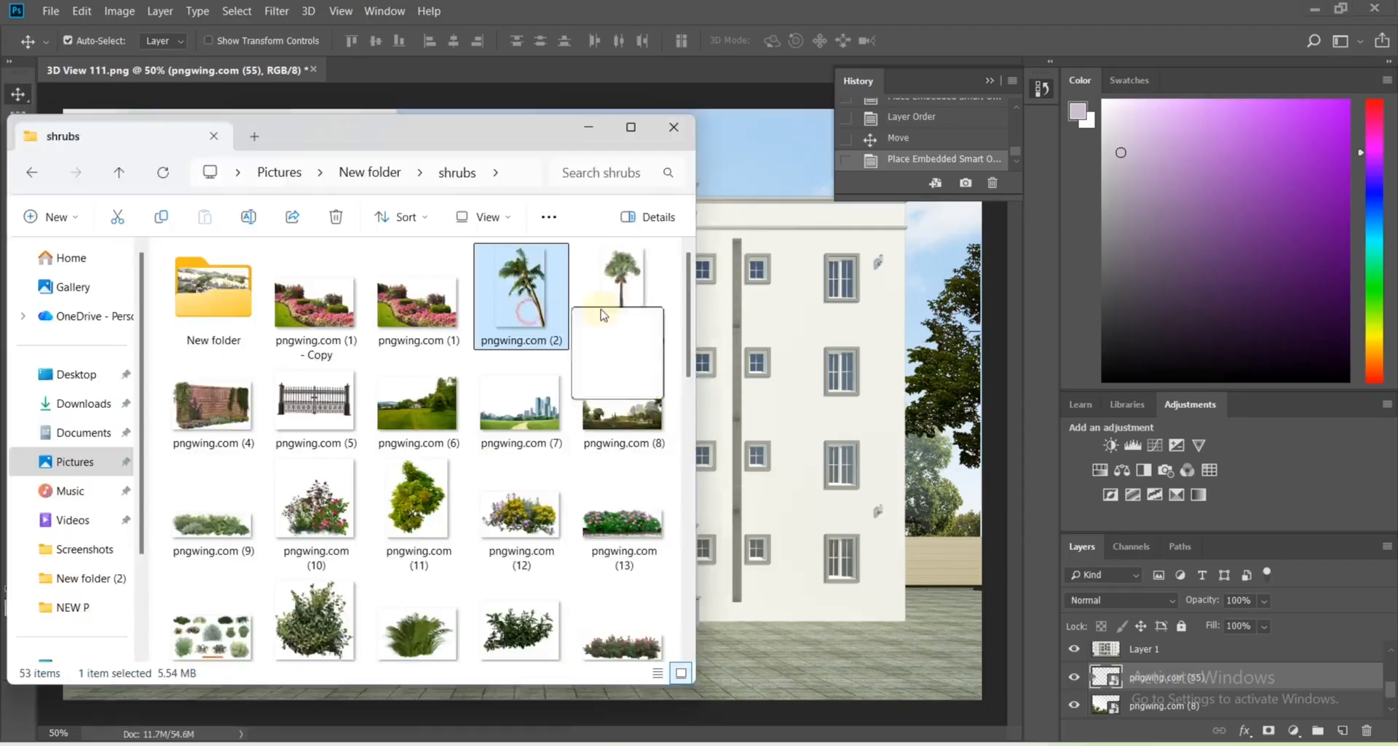
drag(488, 352, 164, 259)
right_click(146, 254)
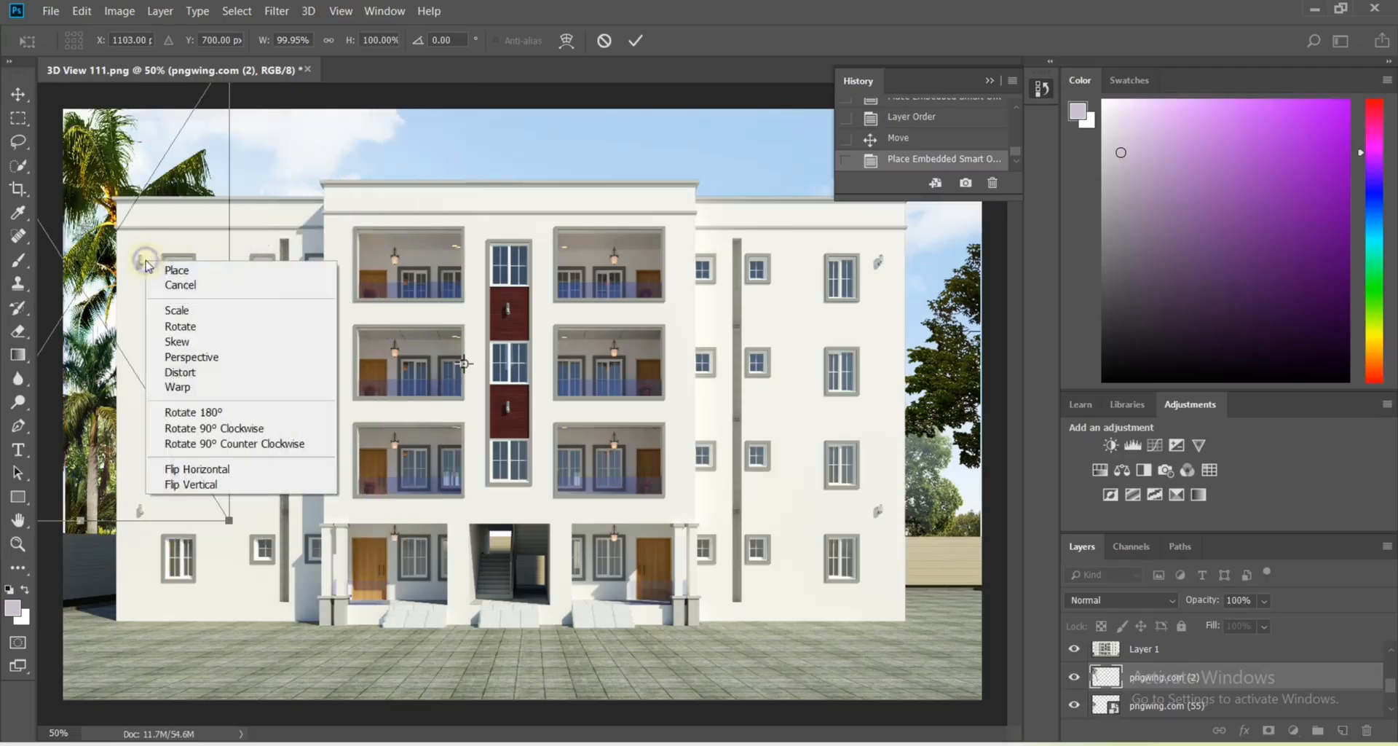
click(203, 469)
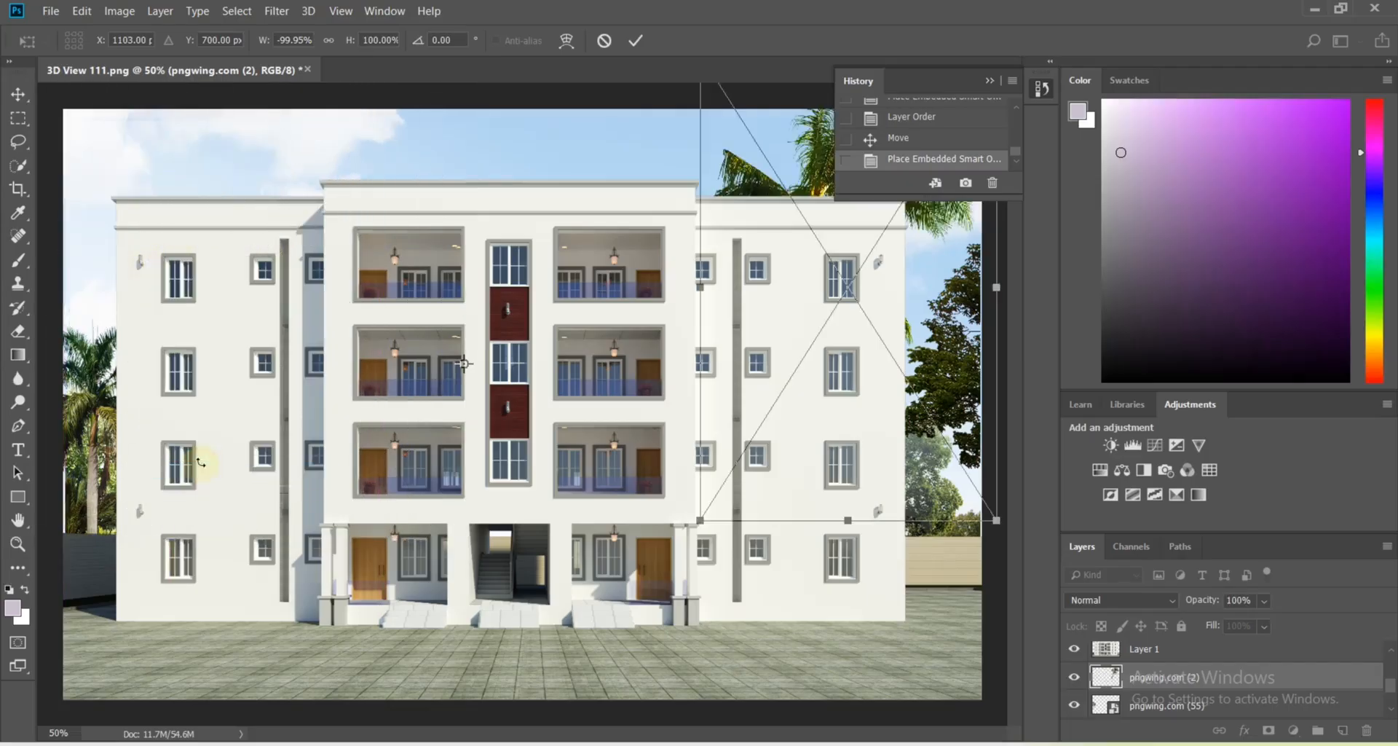
drag(753, 236, 107, 264)
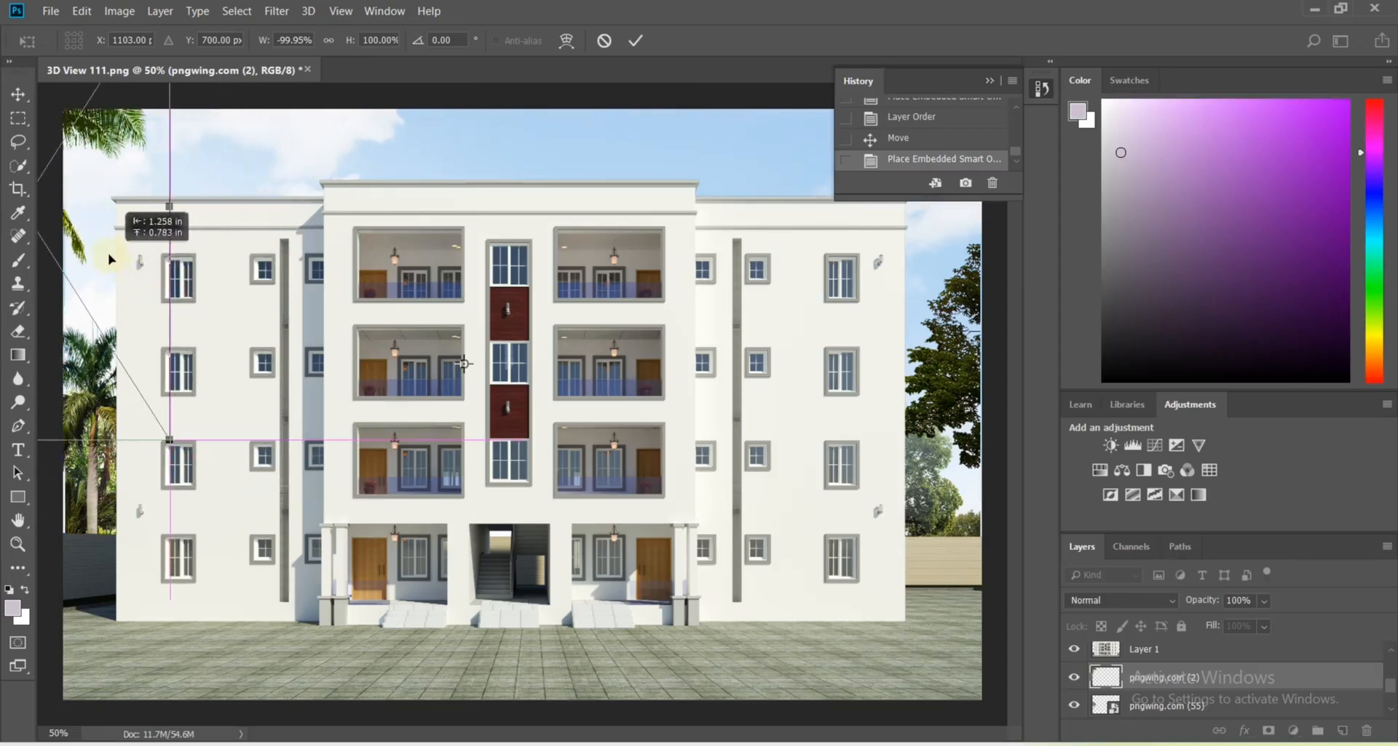
click(636, 42)
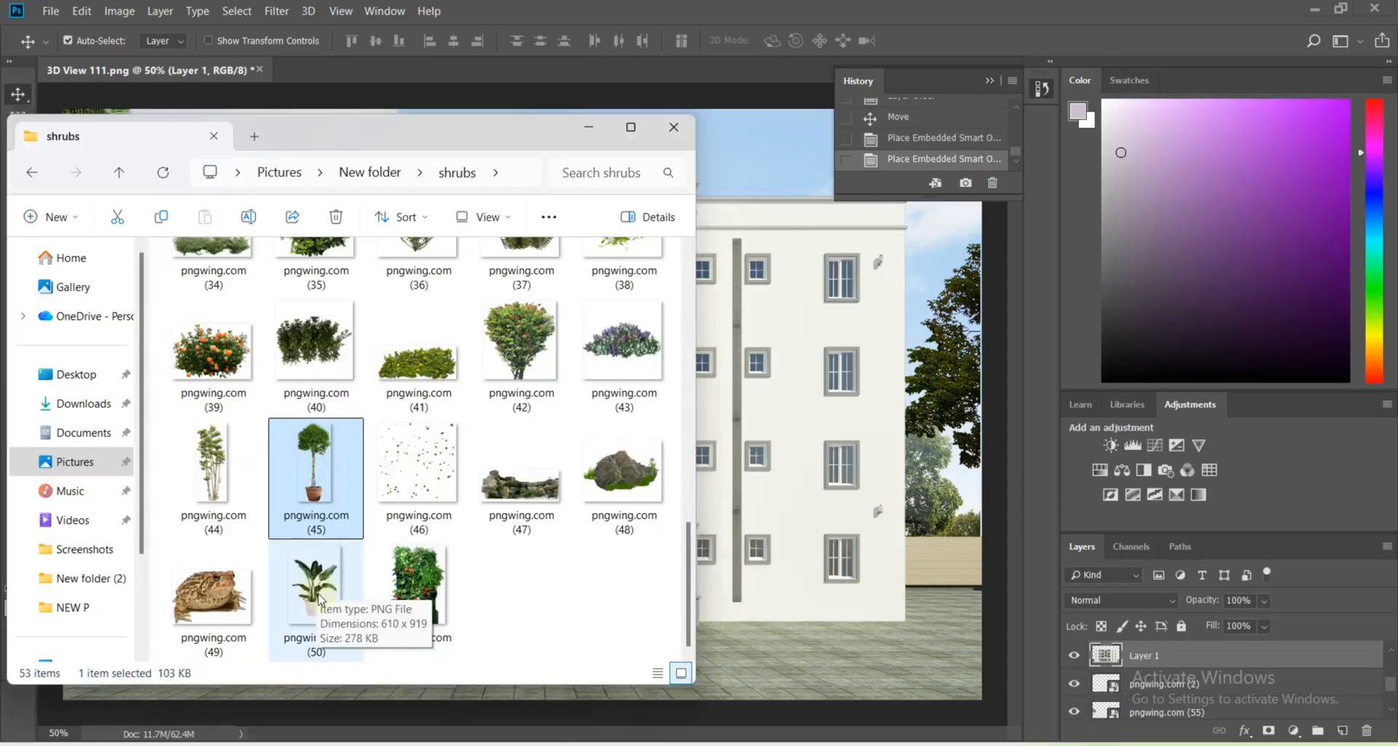
Place the potted plant pngwing.com (50) from the shrubs folder, scaled to about 14%, beside the central entrance steps
drag(318, 582, 717, 555)
drag(707, 129, 425, 542)
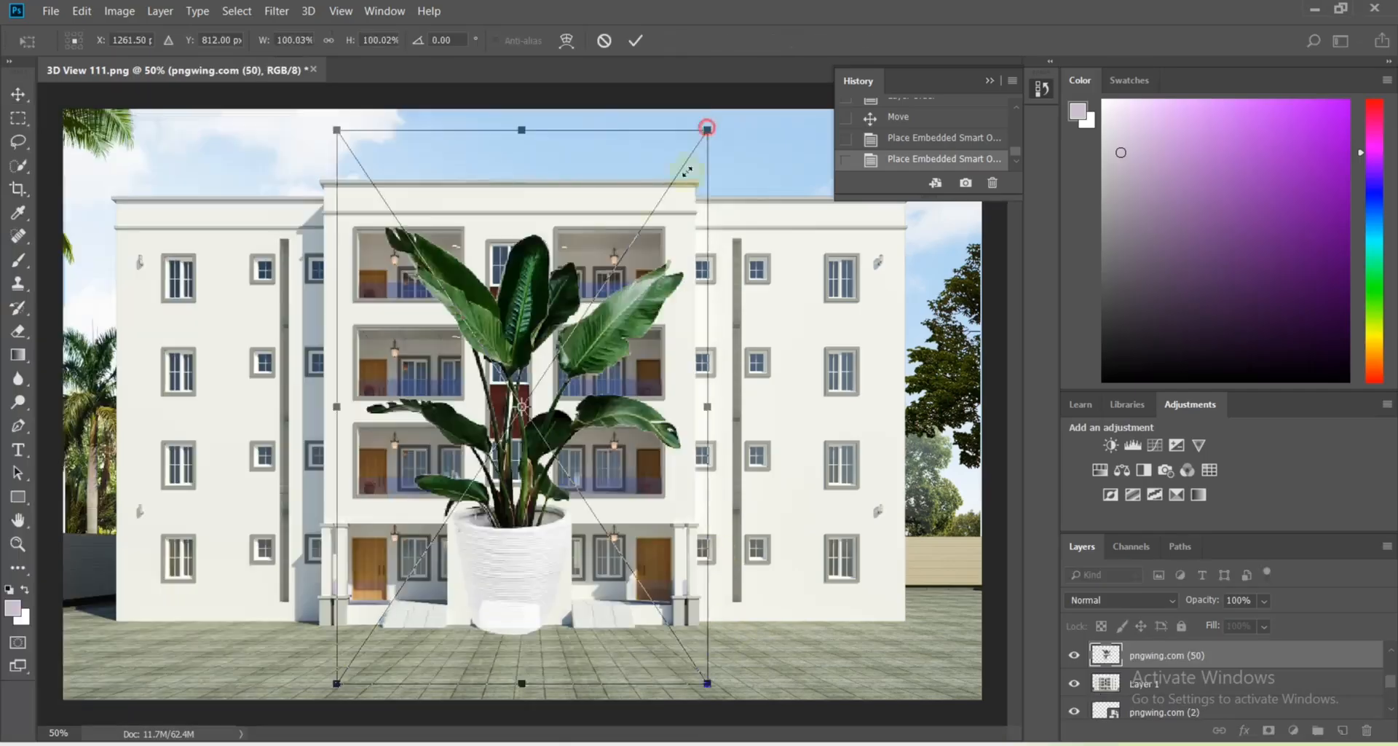
drag(407, 658, 794, 620)
drag(877, 687, 440, 702)
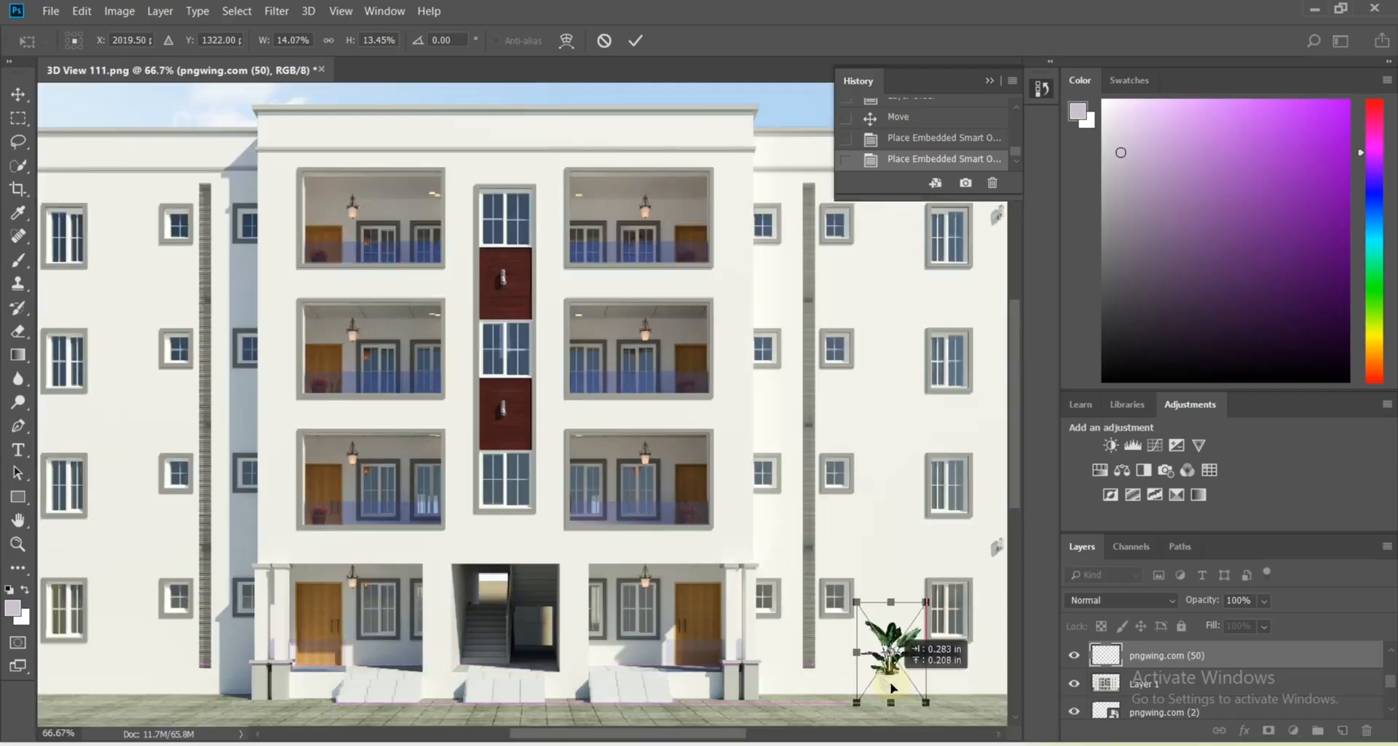
click(635, 40)
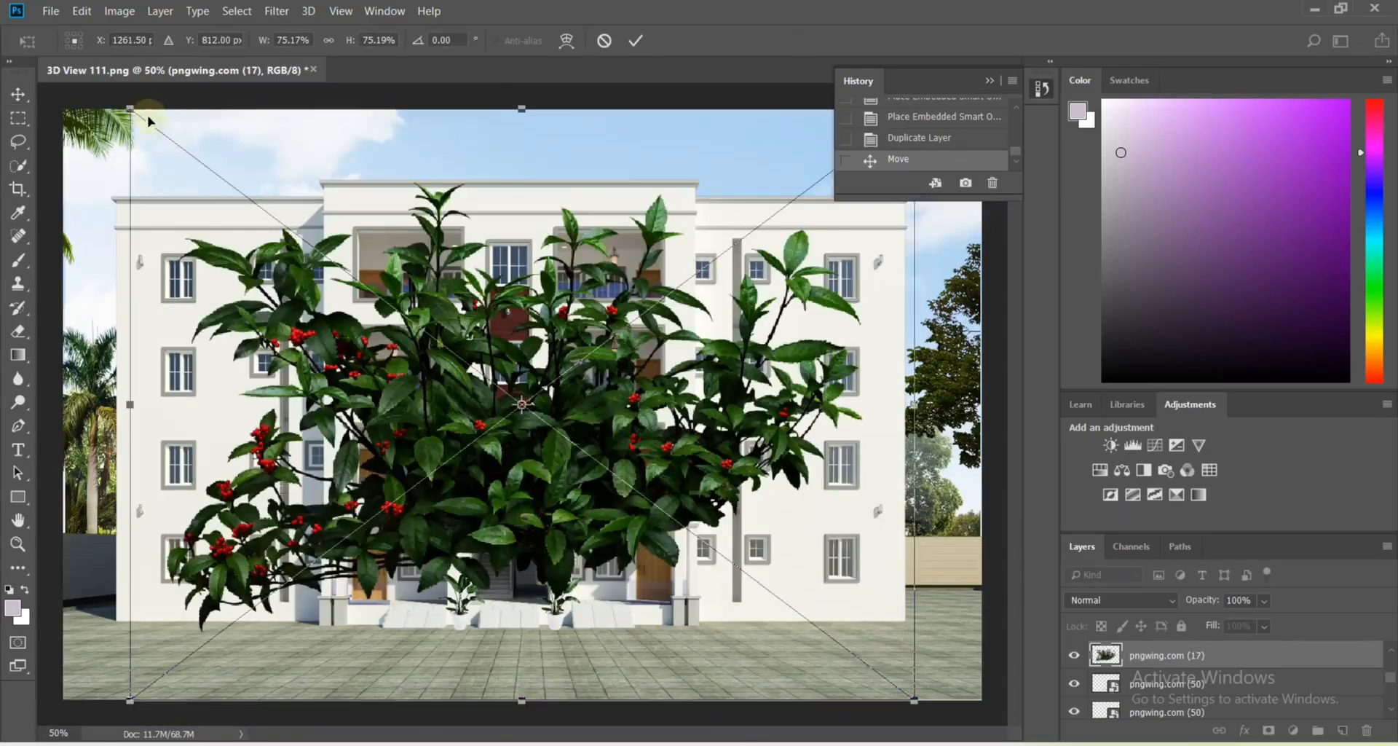
Scale the red-berried shrub pngwing.com (17) to about 11% by 13% and set it at the foot of the right boundary wall
drag(133, 108, 800, 601)
drag(853, 669, 942, 572)
key(ctrl+plus)
key(ctrl+plus)
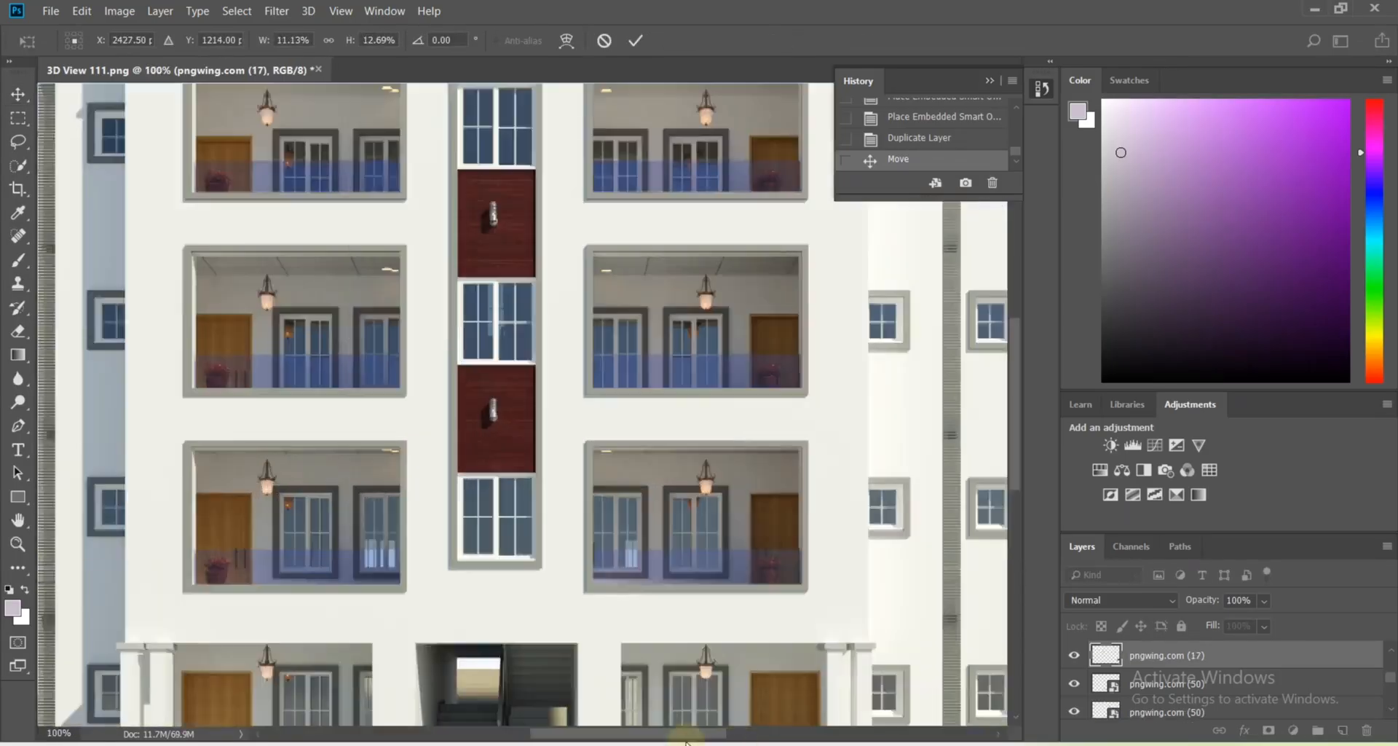
drag(687, 735, 811, 735)
scroll(854, 599, down, 2)
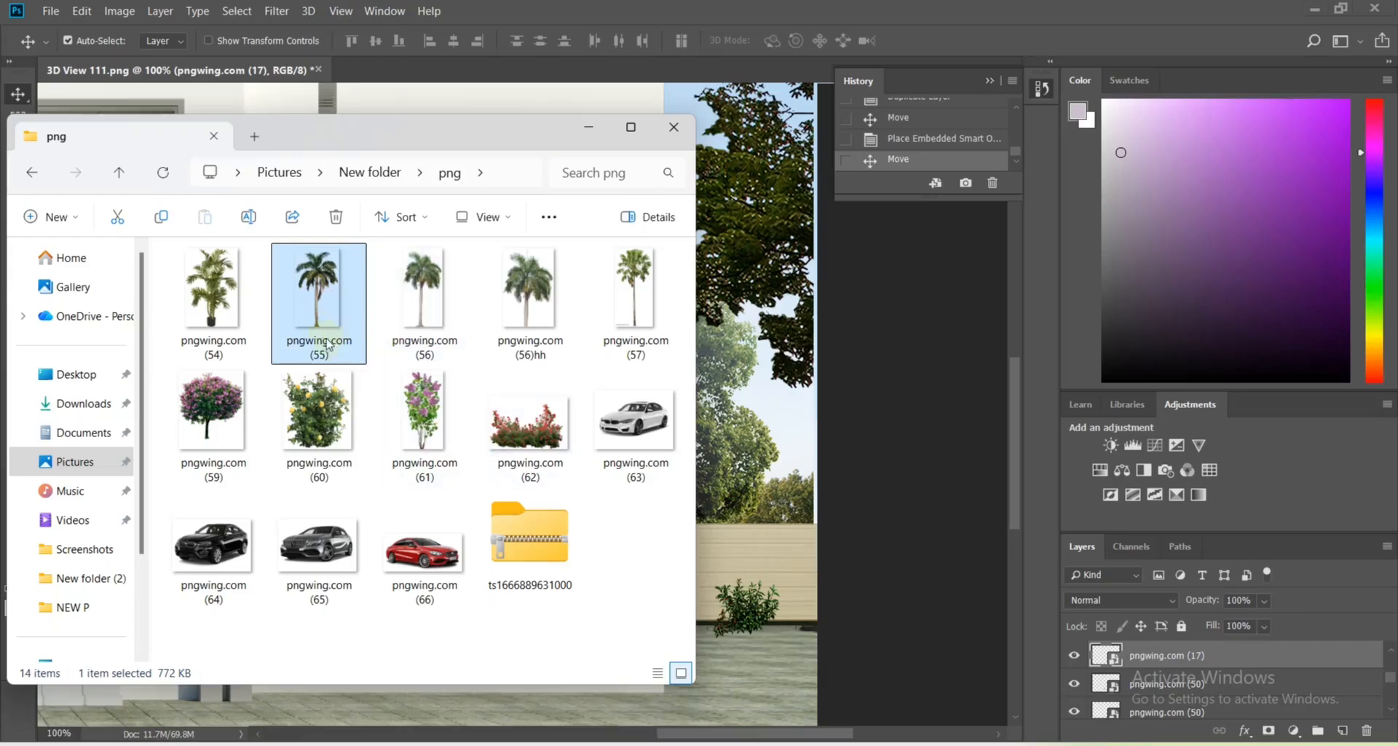
Place another palm pngwing.com (55), scaled down to a small tree, in front of the right boundary wall next to the building
drag(308, 321, 315, 325)
drag(650, 518, 695, 523)
drag(573, 142, 439, 464)
drag(364, 615, 690, 590)
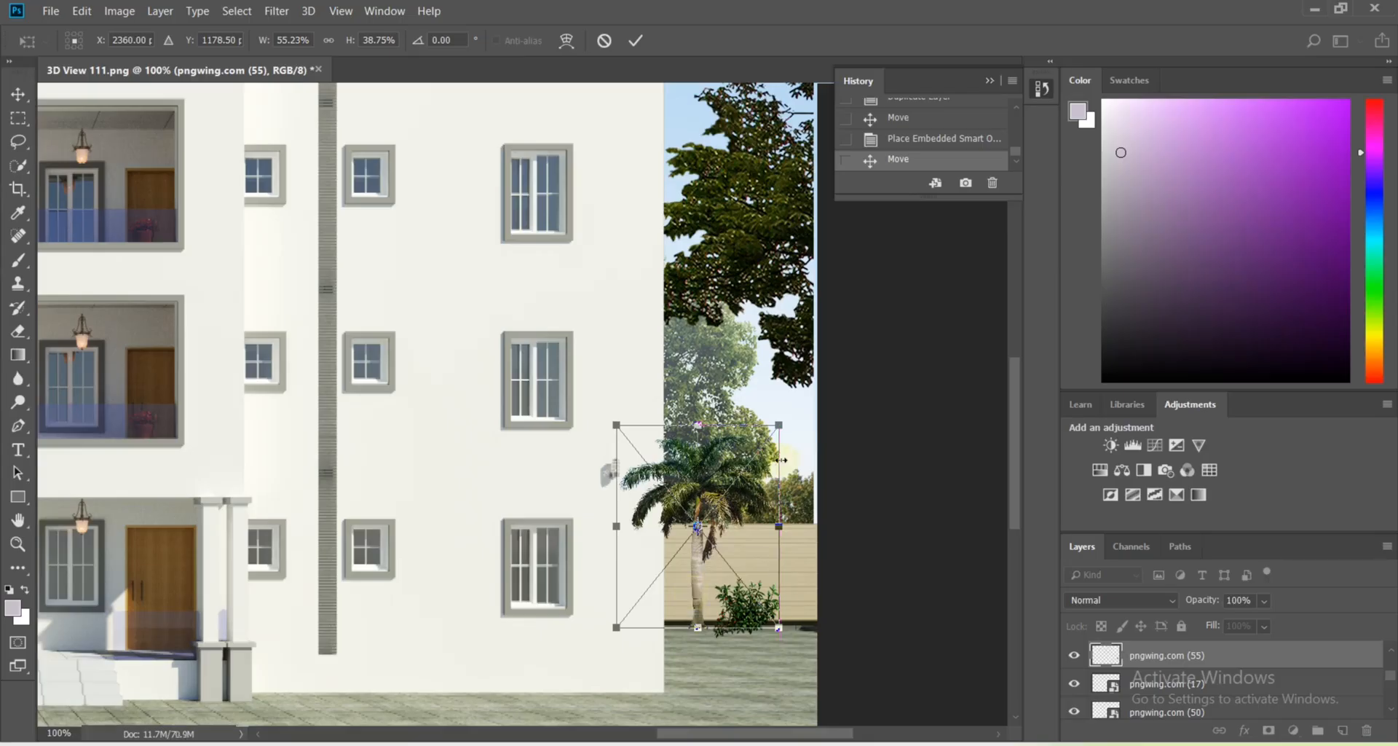
drag(779, 425, 712, 498)
drag(664, 597, 697, 599)
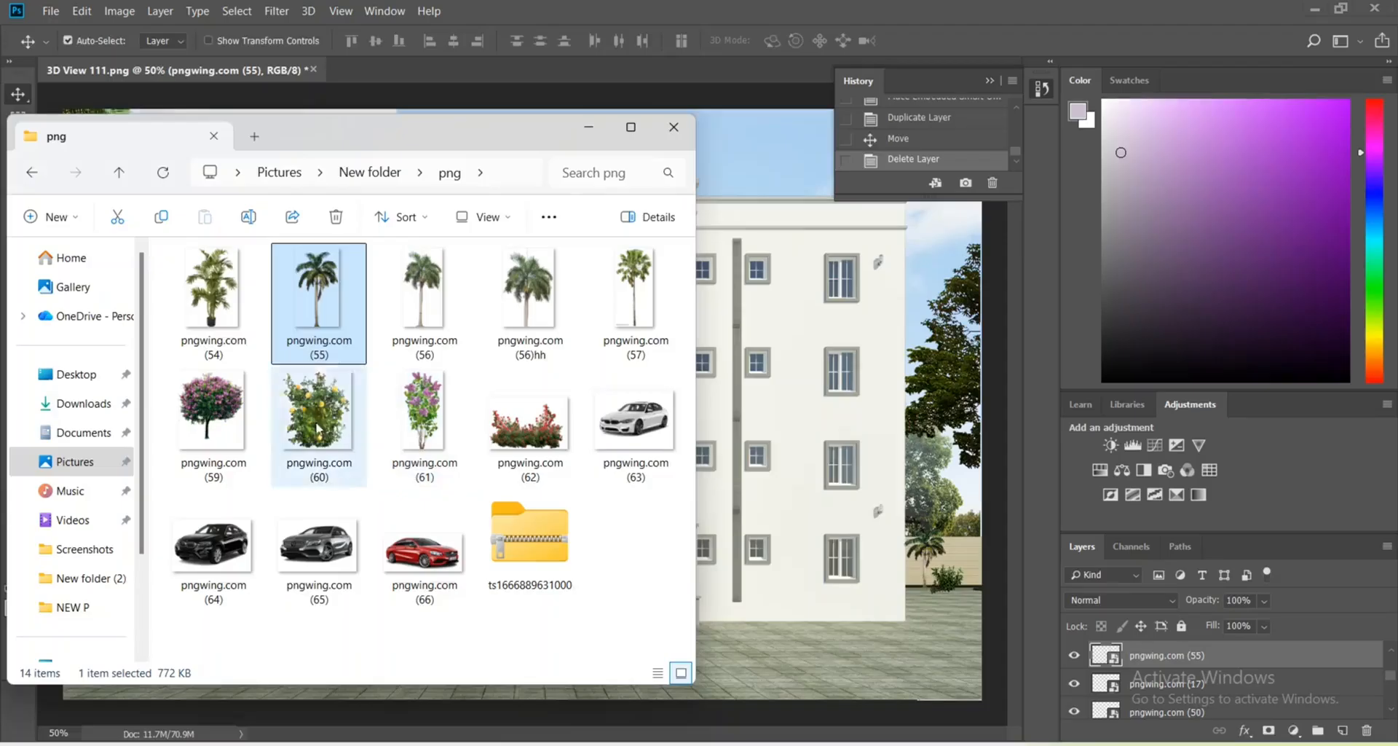
Place one more palm pngwing.com (55), scaled to about 69% by 37%, in front of the left boundary wall
drag(306, 326, 342, 306)
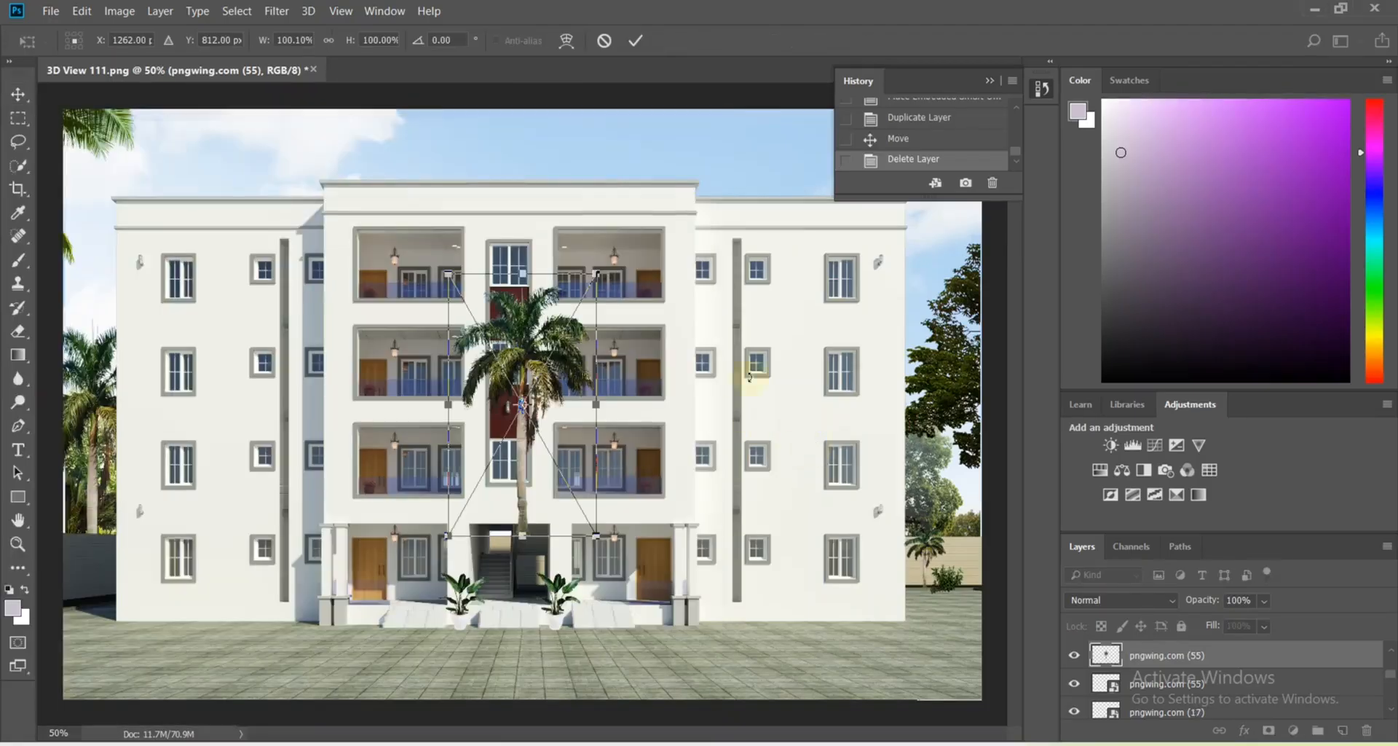
drag(520, 509, 65, 579)
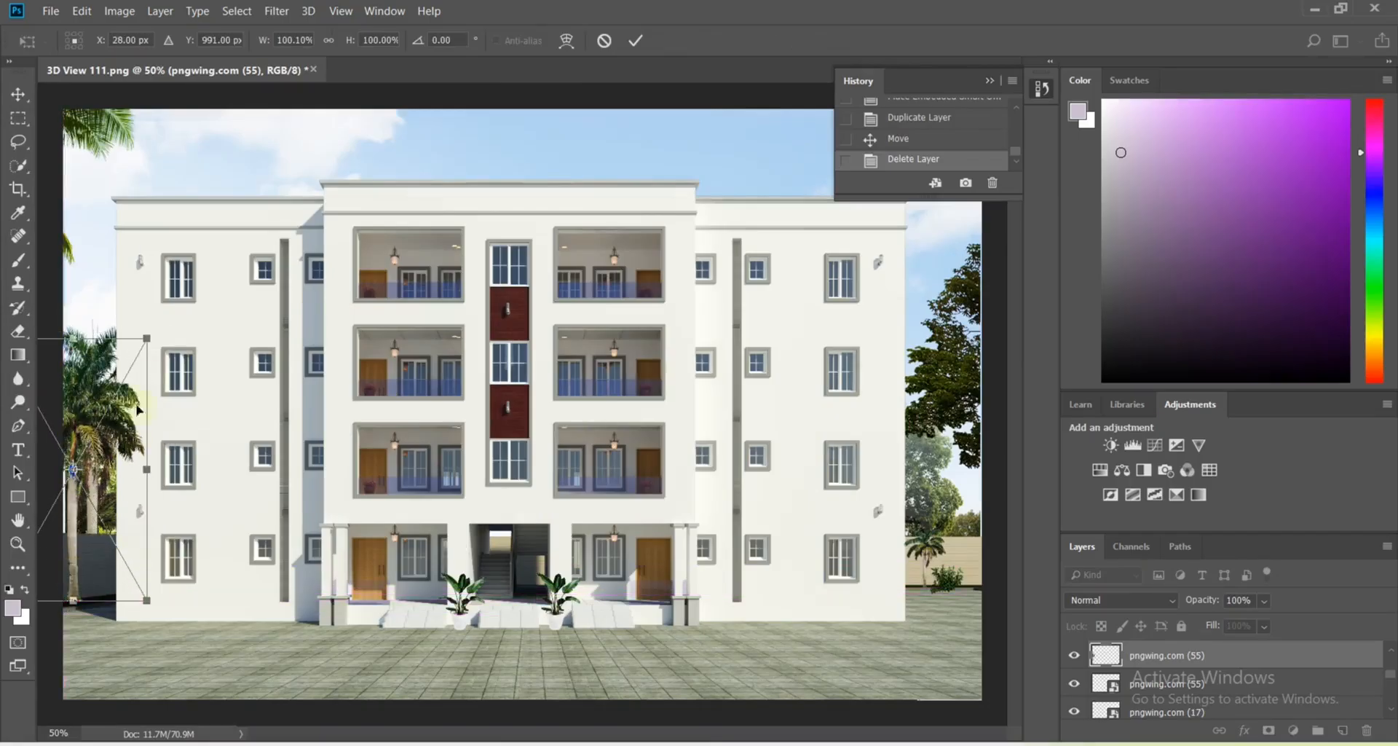
drag(137, 338, 114, 502)
drag(84, 544, 99, 545)
key(ctrl+plus)
drag(535, 734, 477, 734)
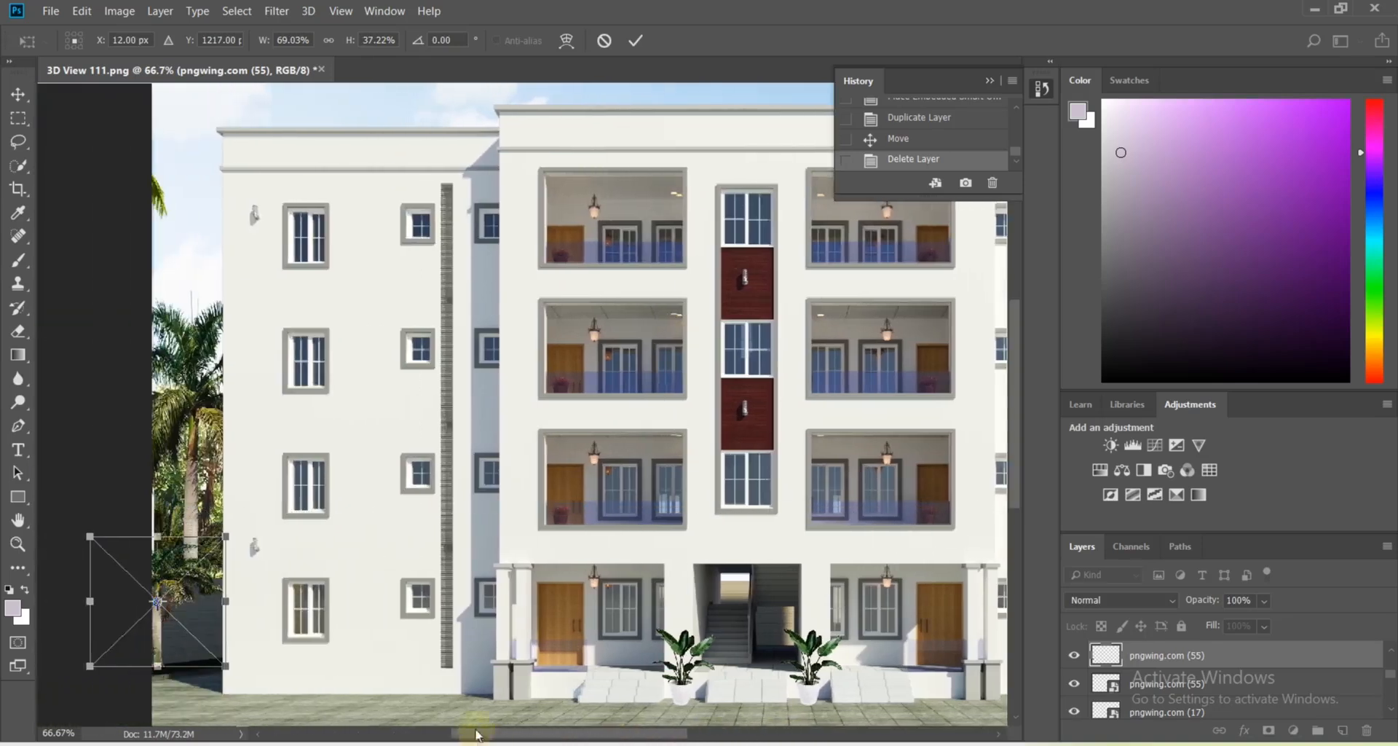
drag(178, 610, 203, 611)
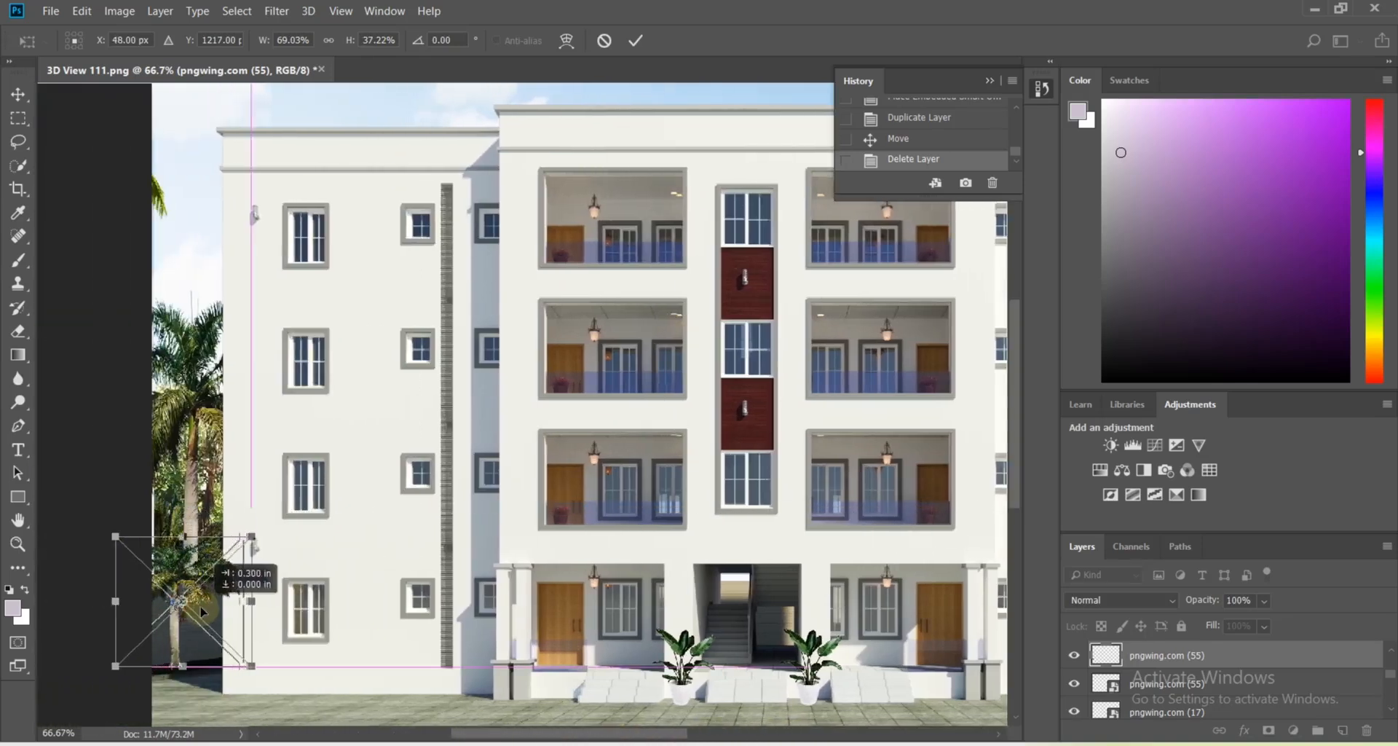
key(Return)
Place the potted palm pngwing.com (54) and scale it to about 11% by 7% near the base of the building's right wing
key(alt+Tab)
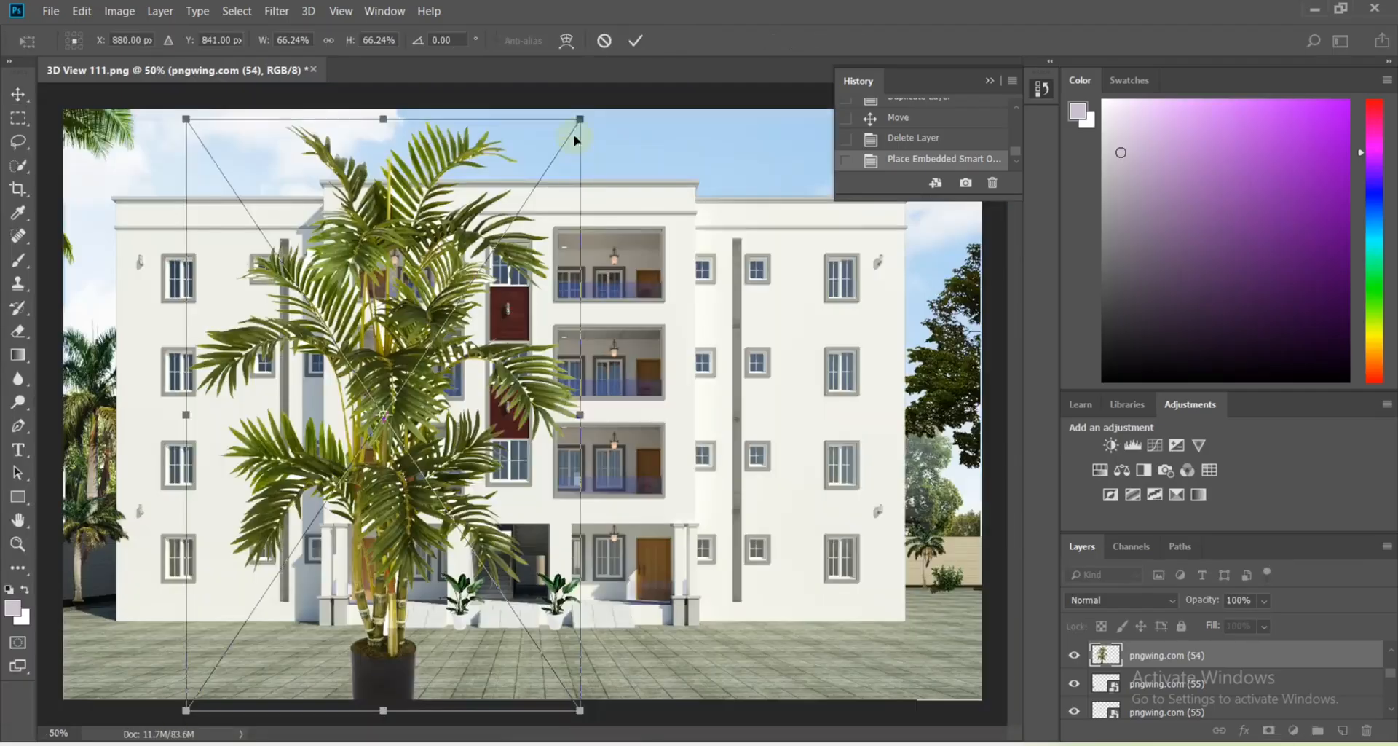
click(578, 120)
drag(577, 121, 325, 556)
drag(281, 690, 820, 607)
drag(866, 474, 795, 559)
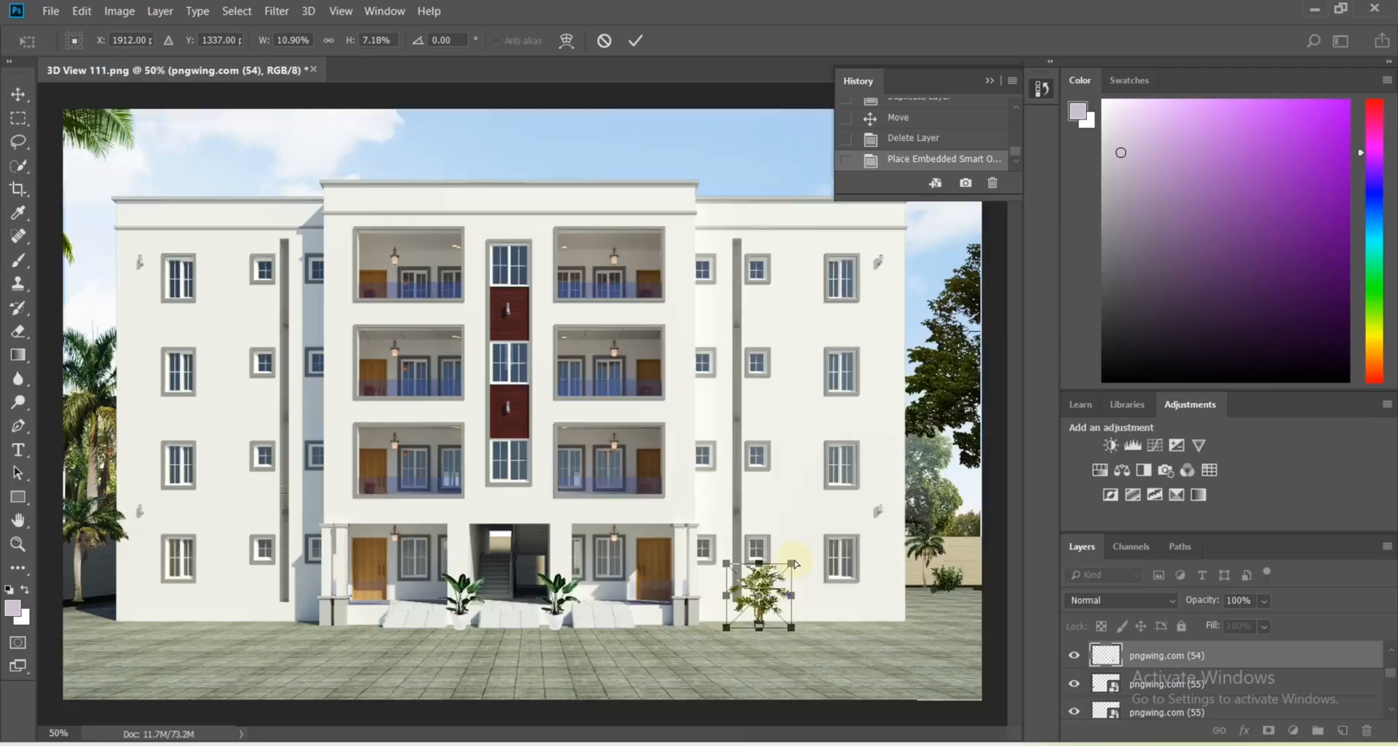
Position the potted palm between the lower windows of the right wing and duplicate it to the matching spot on the left wing
key(ctrl+plus)
drag(838, 668, 872, 663)
mouse_move(924, 606)
mouse_down()
mouse_move(931, 591)
mouse_move(927, 606)
mouse_up()
drag(886, 691, 893, 692)
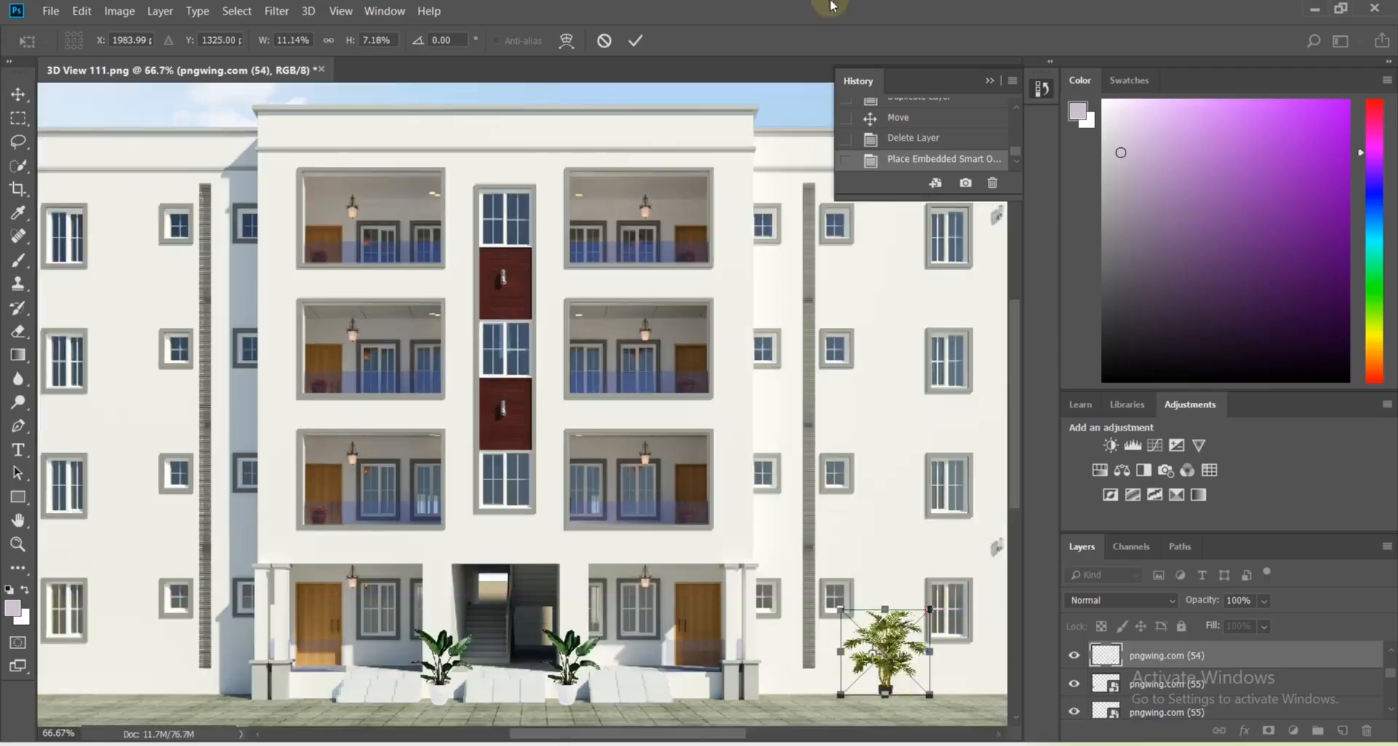
key(Return)
alt+drag(876, 680, 119, 693)
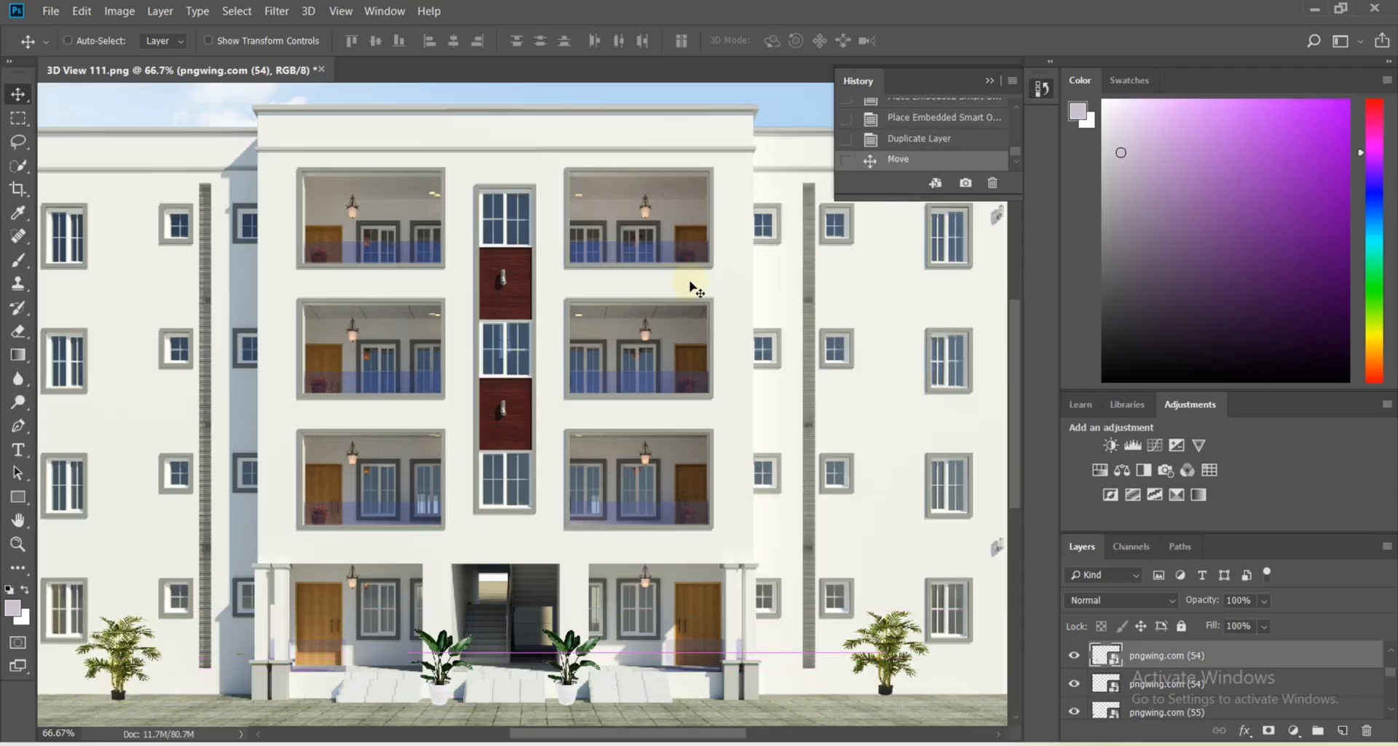
key(ctrl+minus)
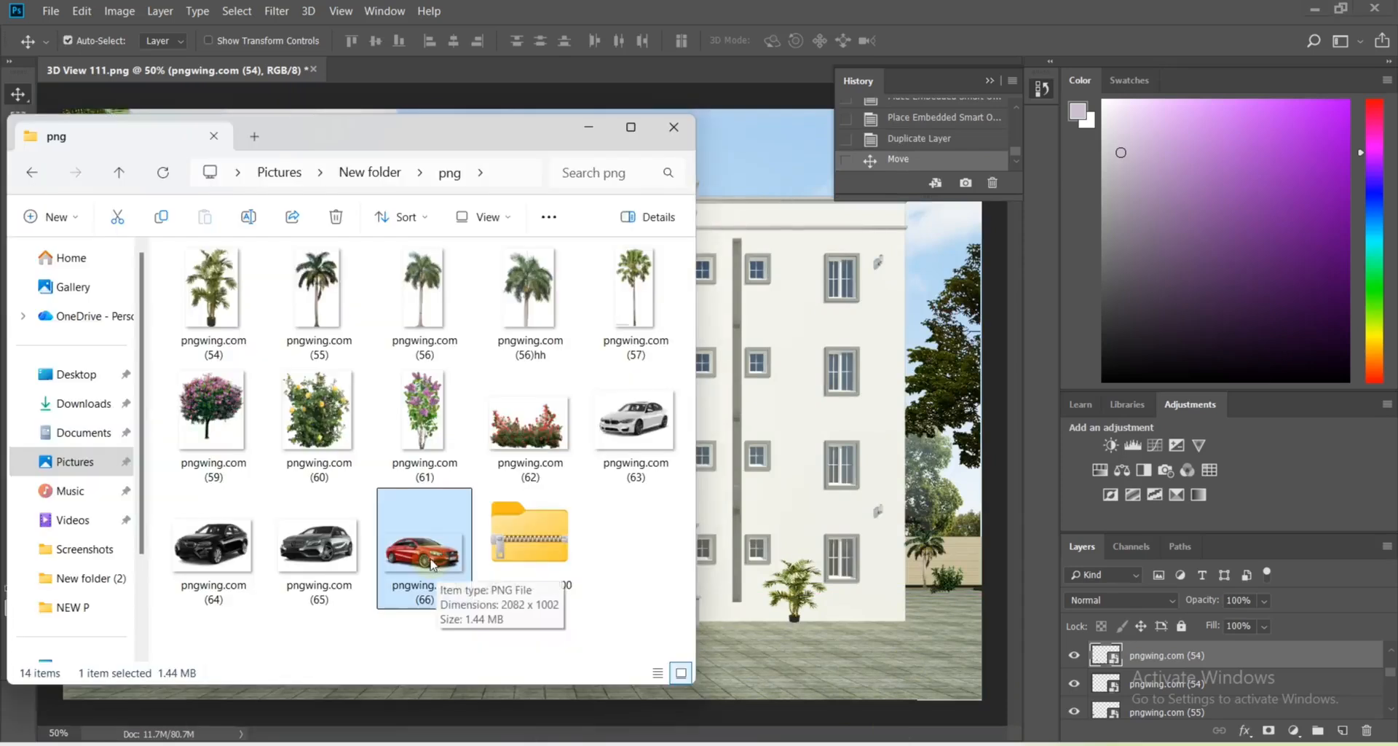
Place the red car pngwing.com (66) from the png folder, scaled down, on the paving in the image's lower-left corner
drag(432, 564, 55, 179)
drag(135, 233, 621, 460)
drag(760, 586, 290, 661)
drag(512, 530, 438, 547)
drag(343, 634, 179, 621)
key(Return)
Place the white car pngwing.com (7) and scale it to about 19% on the paving at the image's right edge
key(alt+Tab)
drag(523, 304, 830, 493)
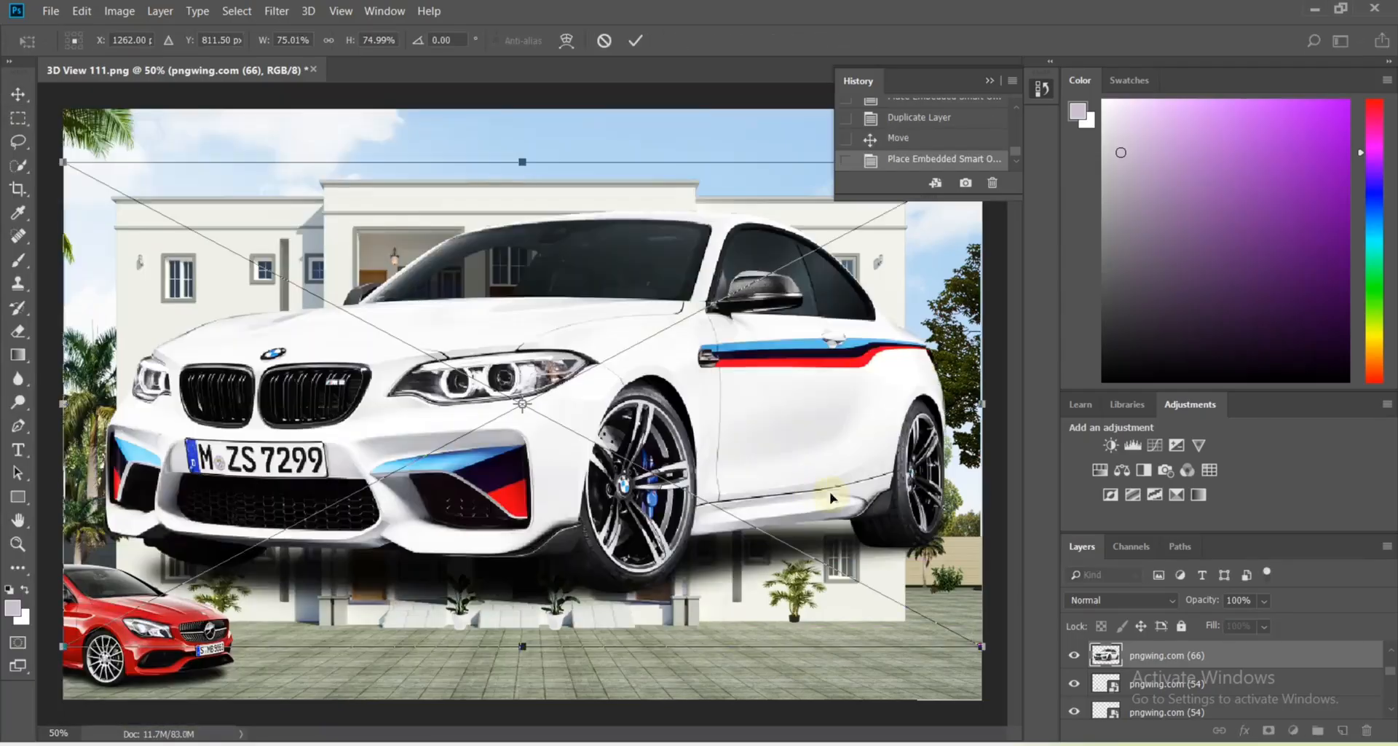
drag(63, 162, 881, 537)
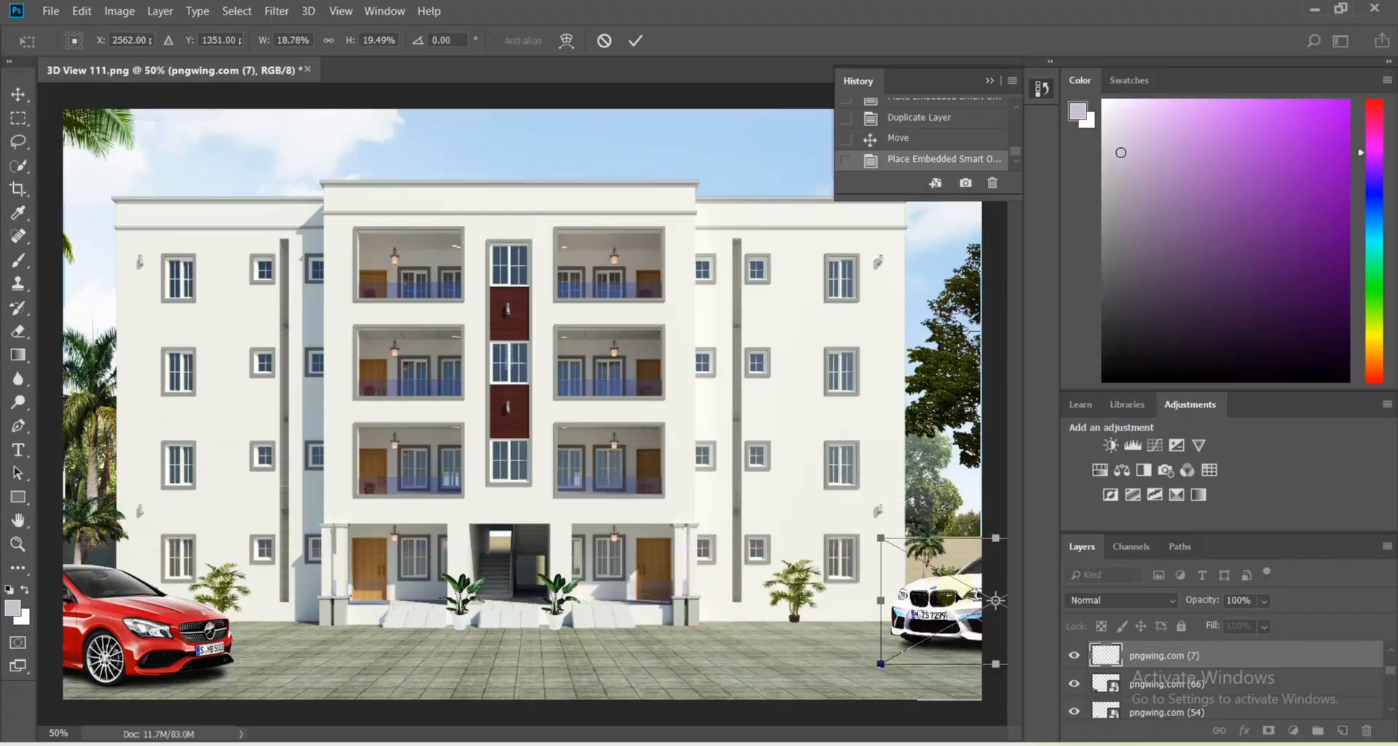